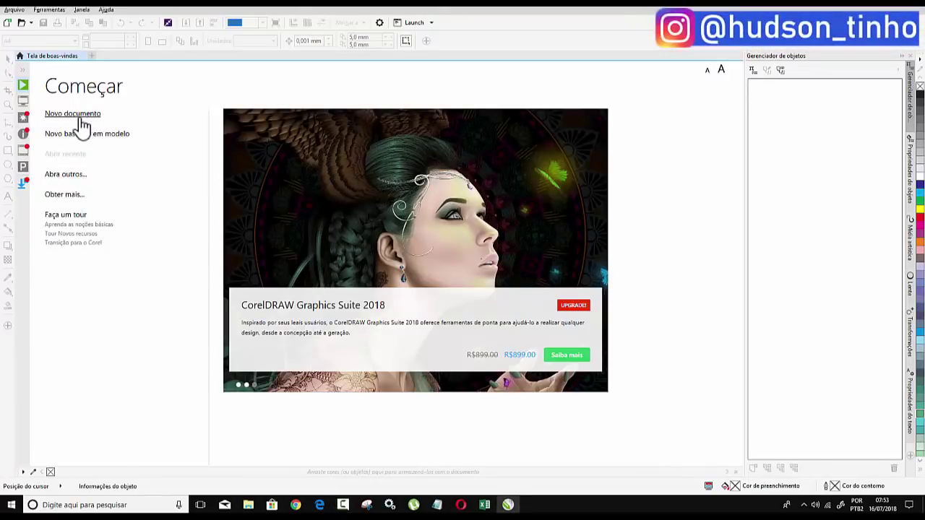
# - Create a new A3 portrait document (29,7 × 42,0 cm) measured in centimetres
pyautogui.click(81, 119)
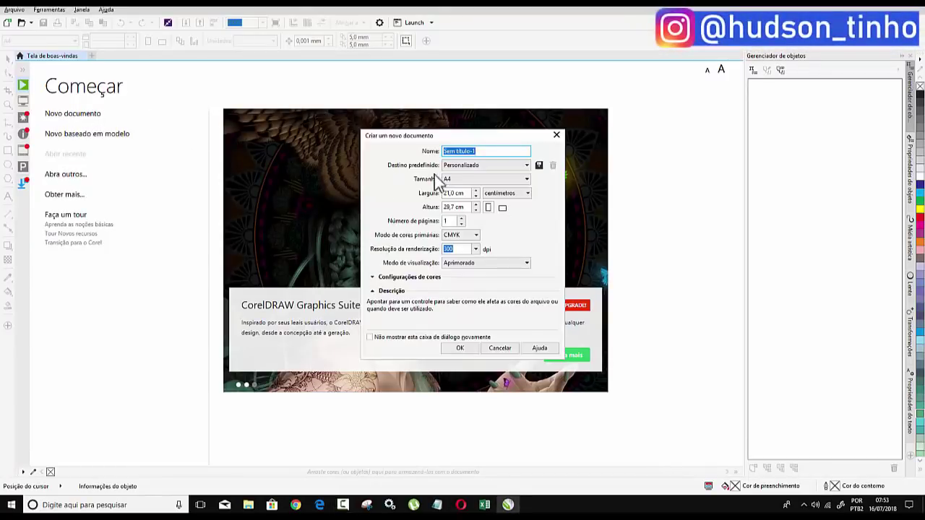
pyautogui.click(505, 180)
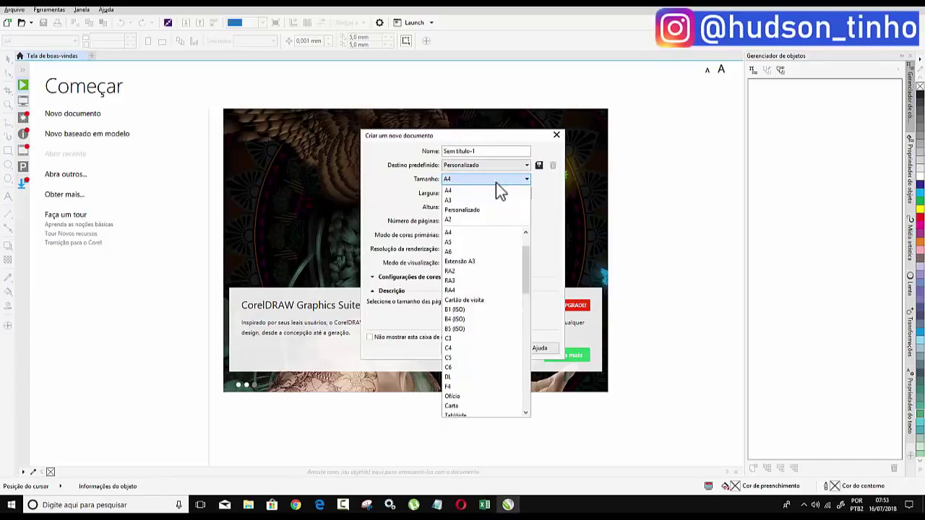
pyautogui.click(461, 201)
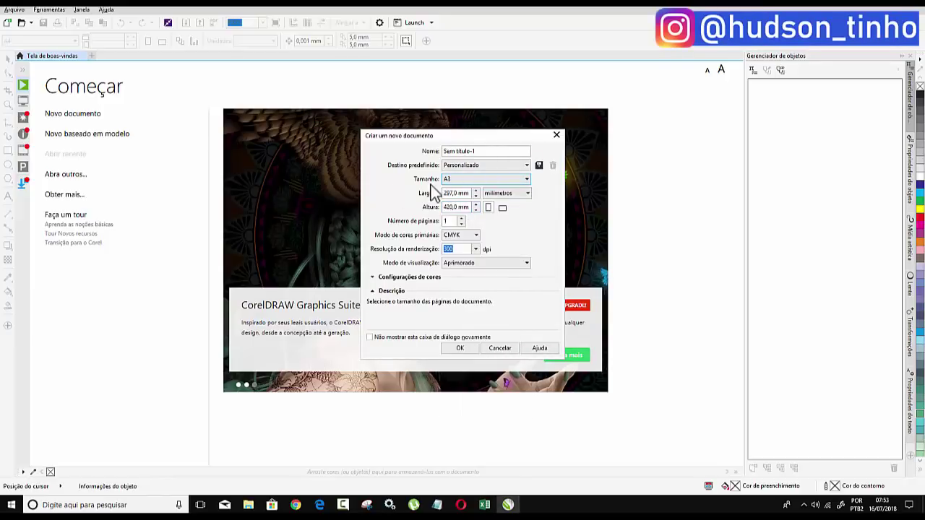
pyautogui.click(525, 193)
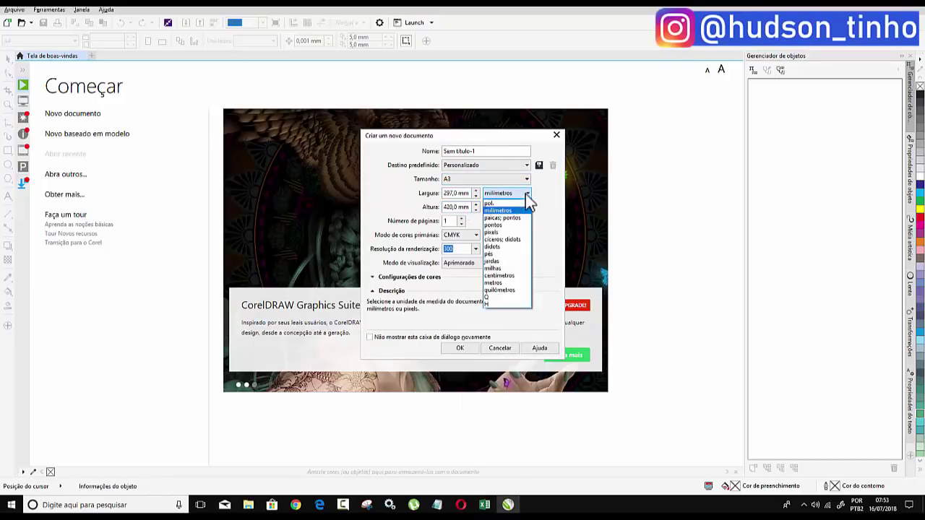
pyautogui.click(512, 272)
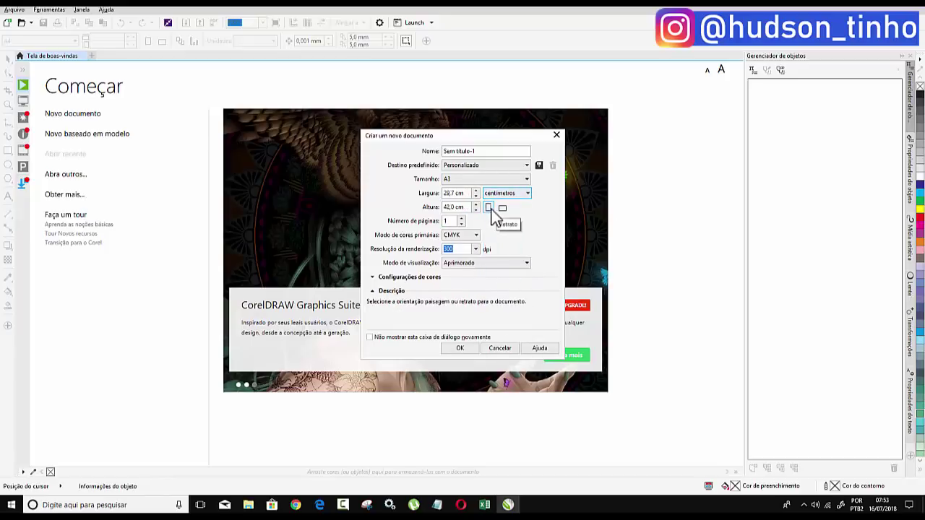
pyautogui.click(459, 348)
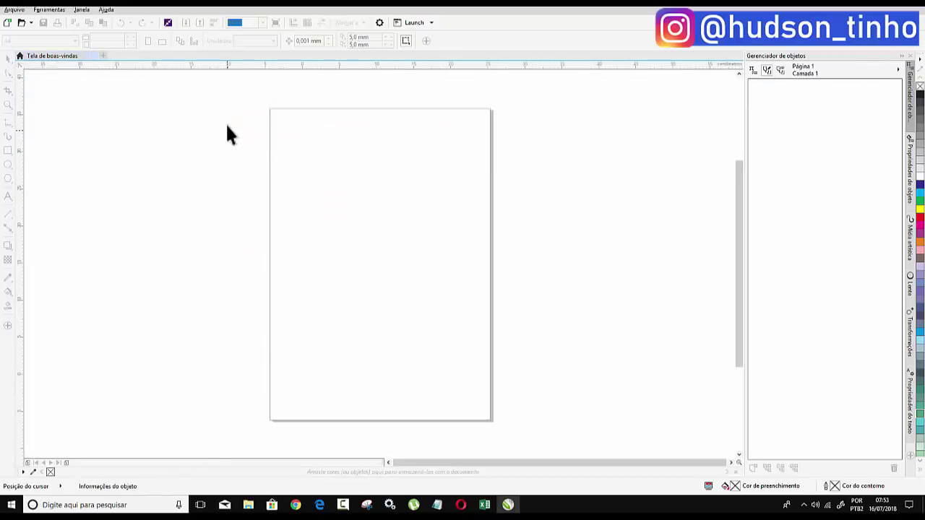
# - Import an image onto the canvas, then delete it as the wrong picture
pyautogui.rightClick(227, 134)
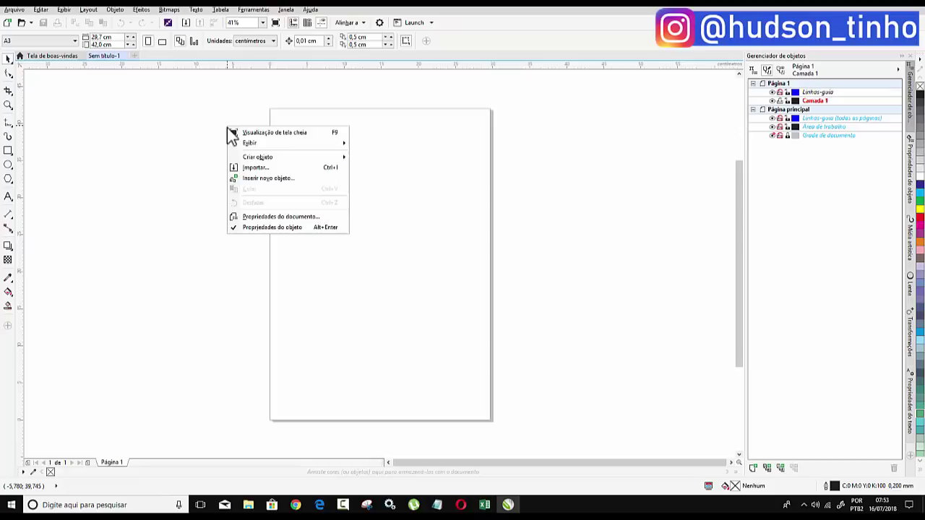
pyautogui.click(264, 180)
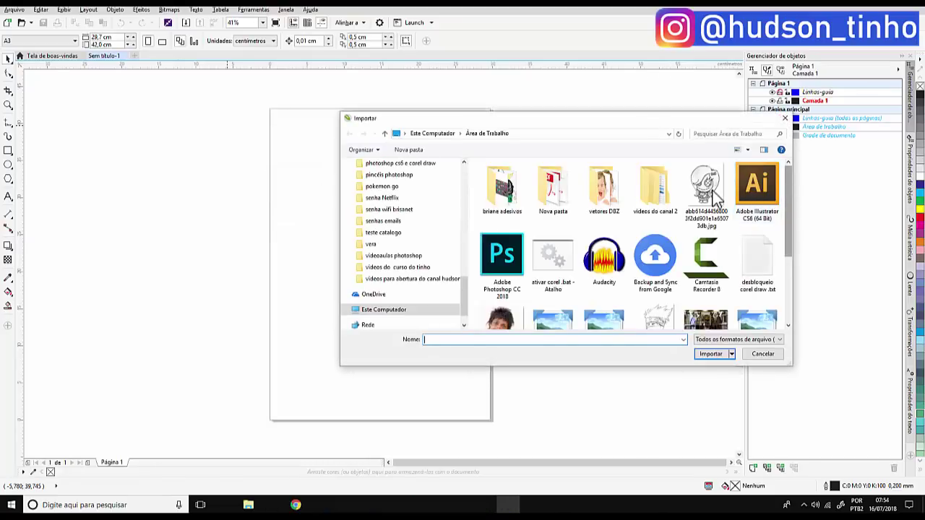
pyautogui.click(706, 192)
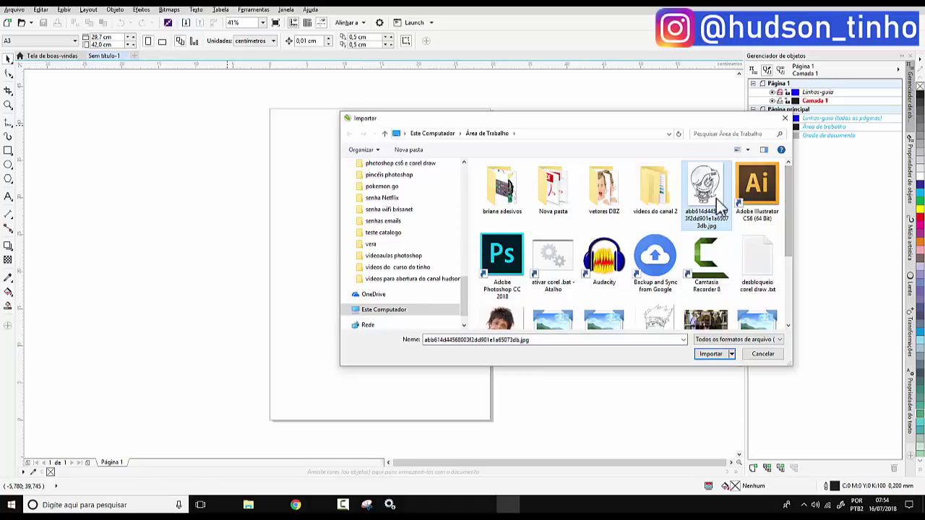
pyautogui.click(718, 355)
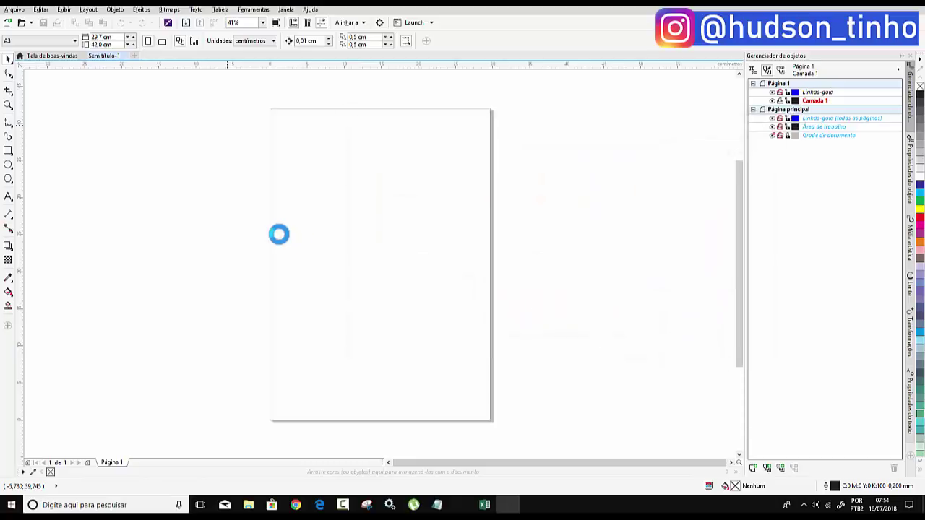
pyautogui.click(167, 141)
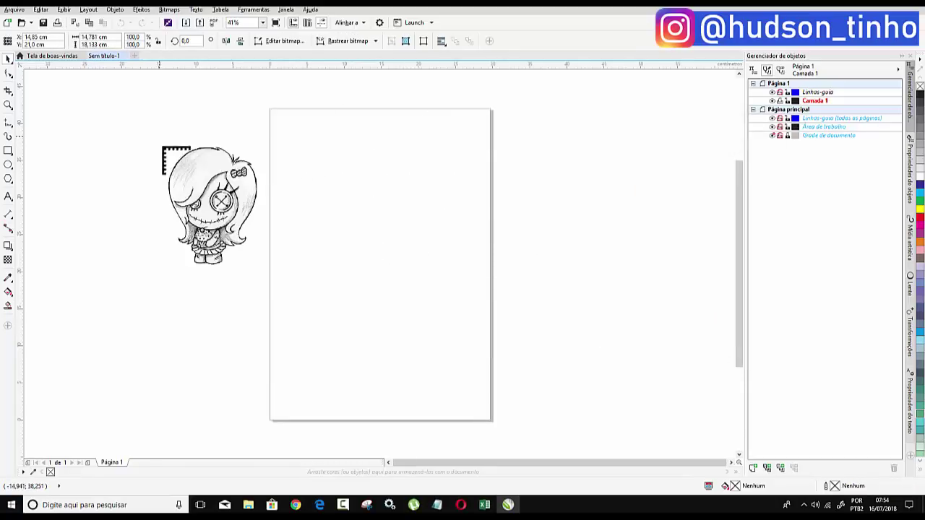
pyautogui.press('Delete')
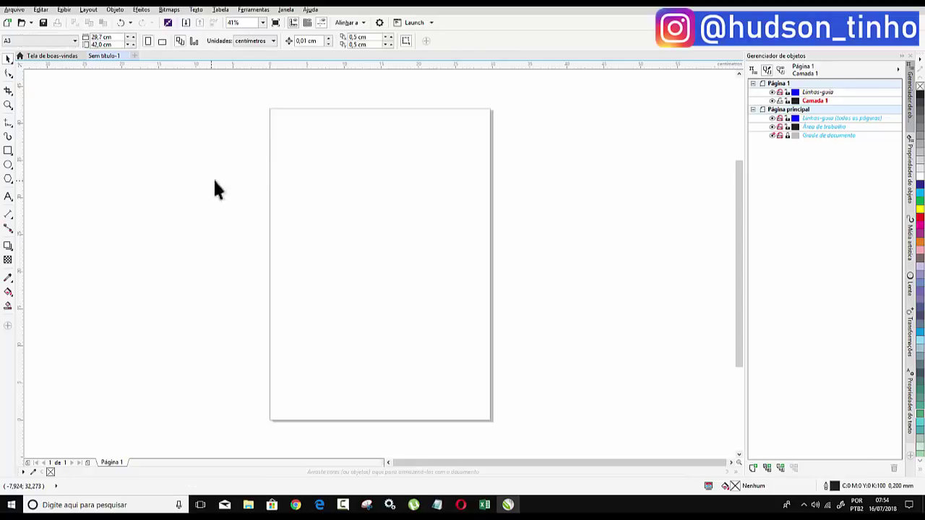
# - Import new-orleans-tattoo-ideas-picture.jpg and place it just left of the page
pyautogui.rightClick(167, 147)
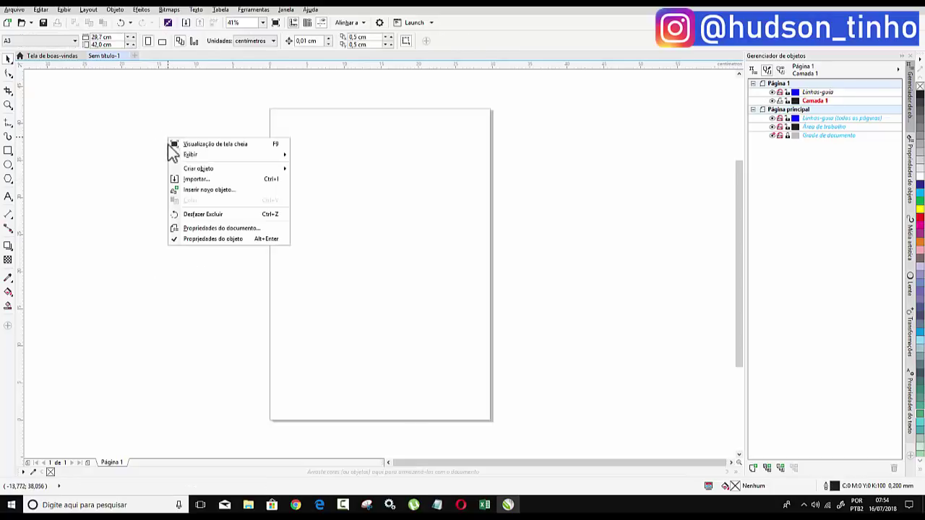
pyautogui.click(191, 181)
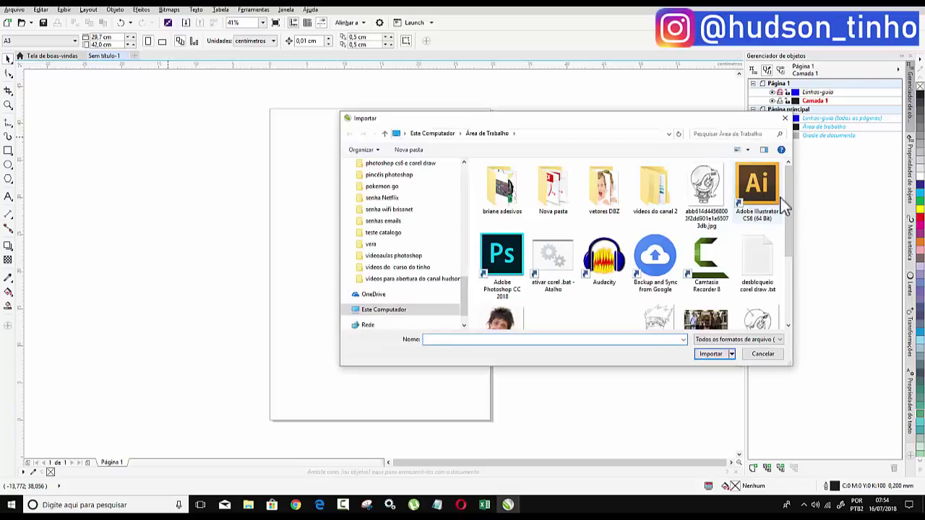
pyautogui.moveTo(789, 226); pyautogui.dragTo(795, 248)
pyautogui.click(758, 239)
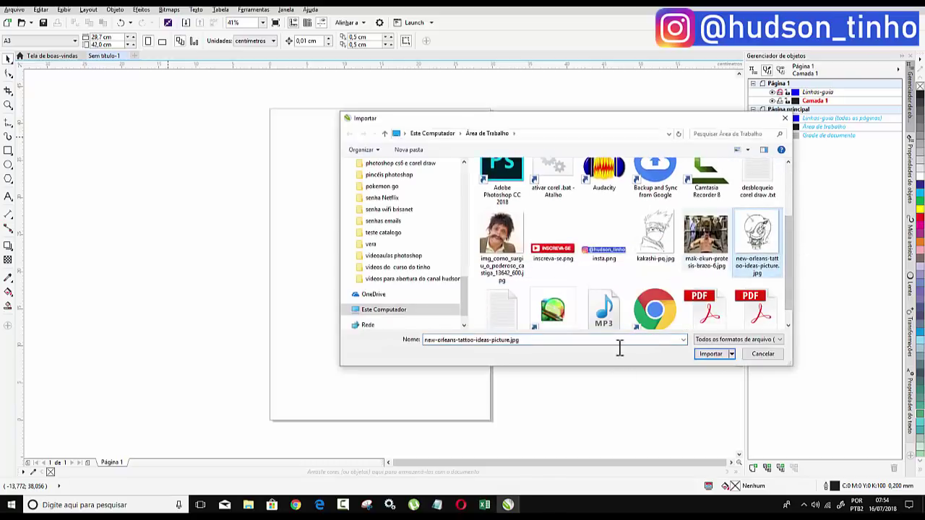
pyautogui.click(709, 354)
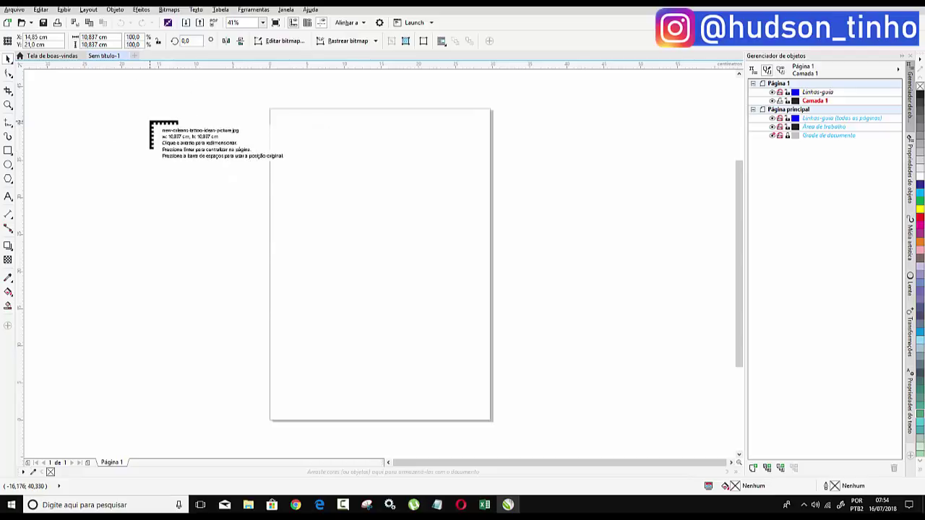
pyautogui.moveTo(125, 115); pyautogui.dragTo(267, 257)
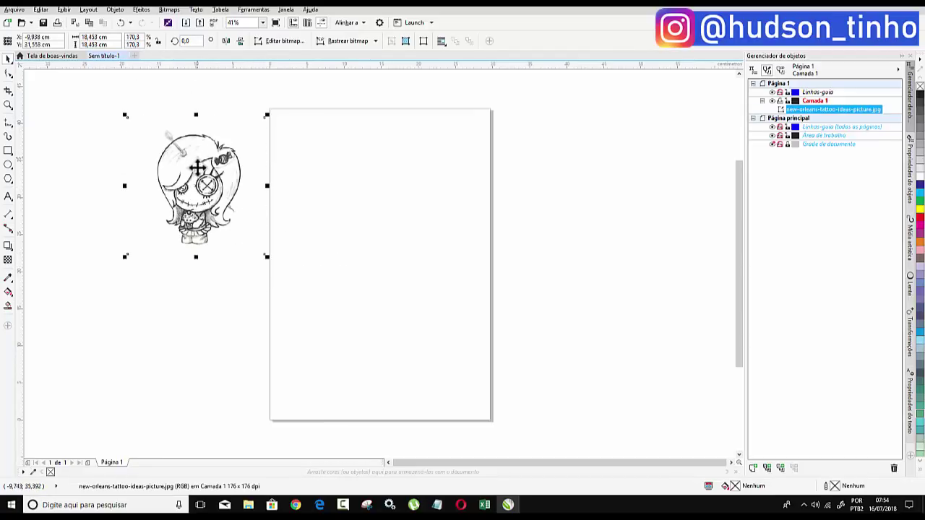
pyautogui.moveTo(199, 160); pyautogui.dragTo(204, 193)
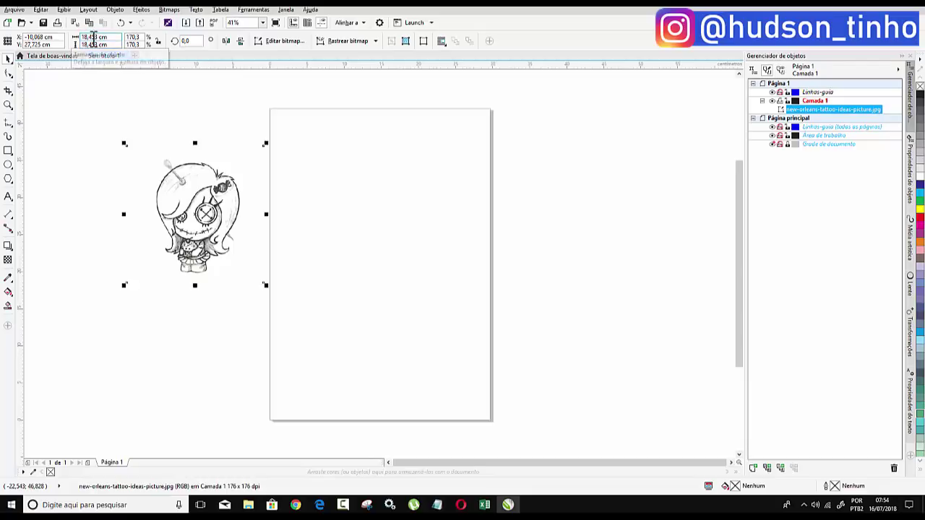
pyautogui.click(213, 123)
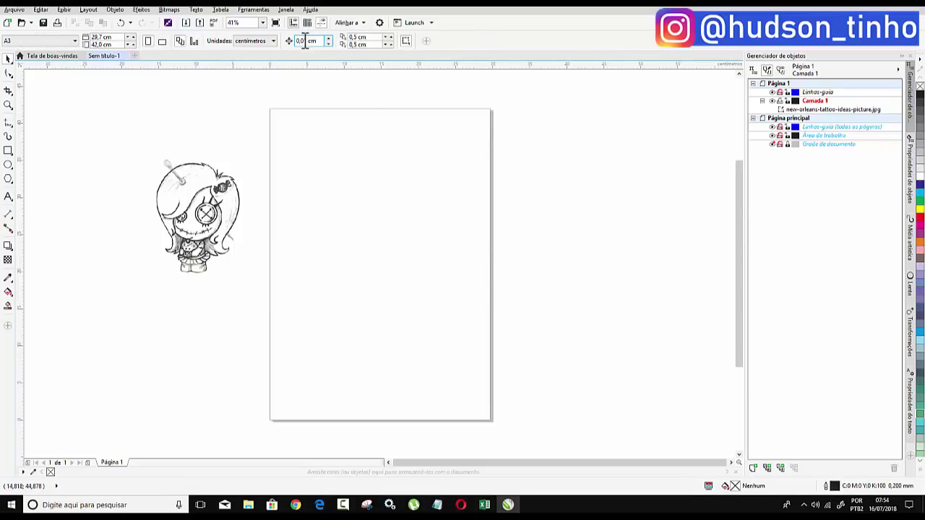
pyautogui.click(204, 182)
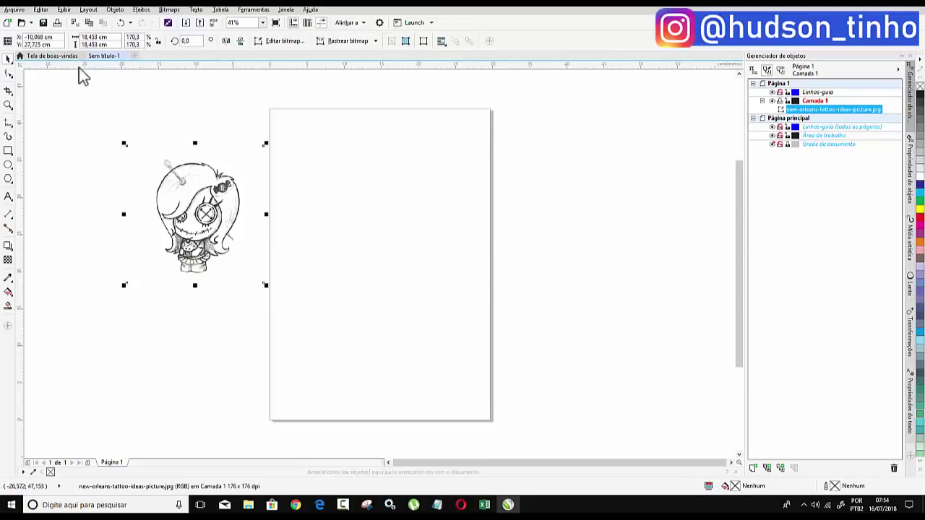
pyautogui.click(102, 99)
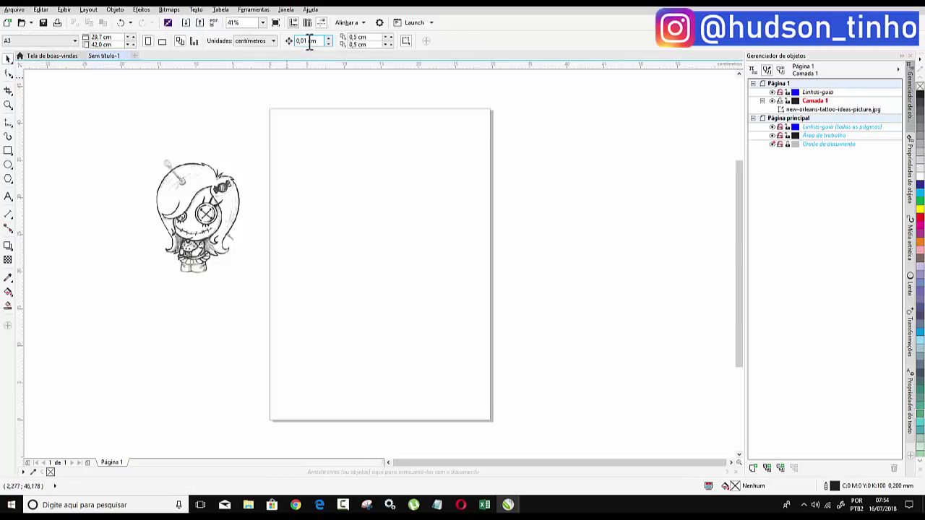
pyautogui.write('19')
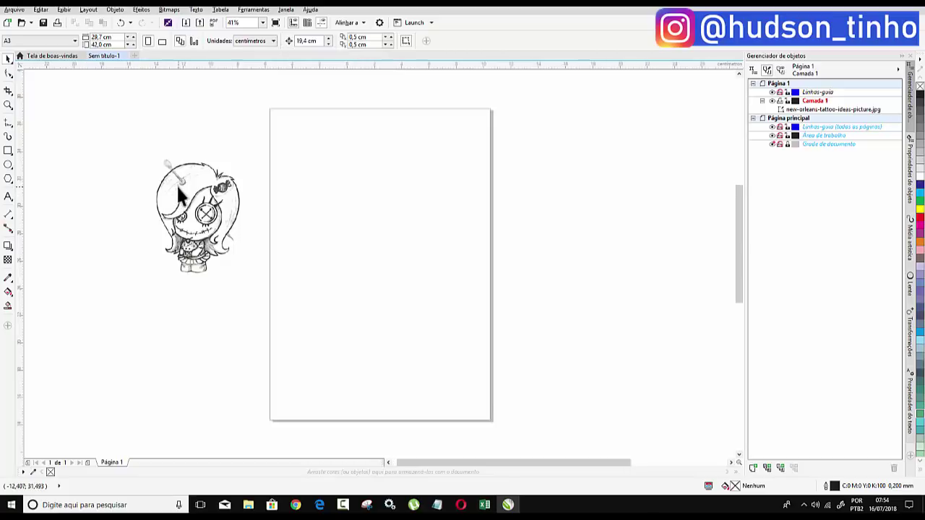
# - Zoom in and give the doll sketch a transparency of 53
pyautogui.scroll(3, 176, 183)
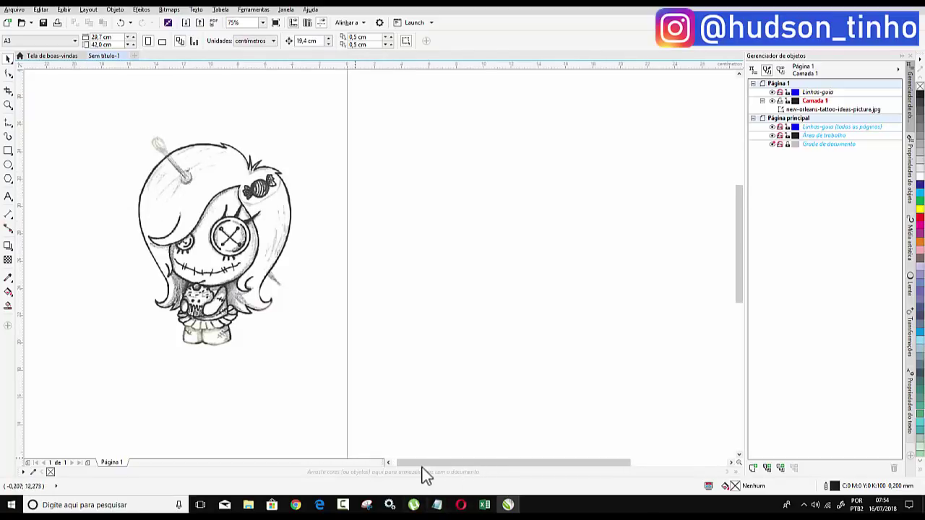
pyautogui.click(389, 463)
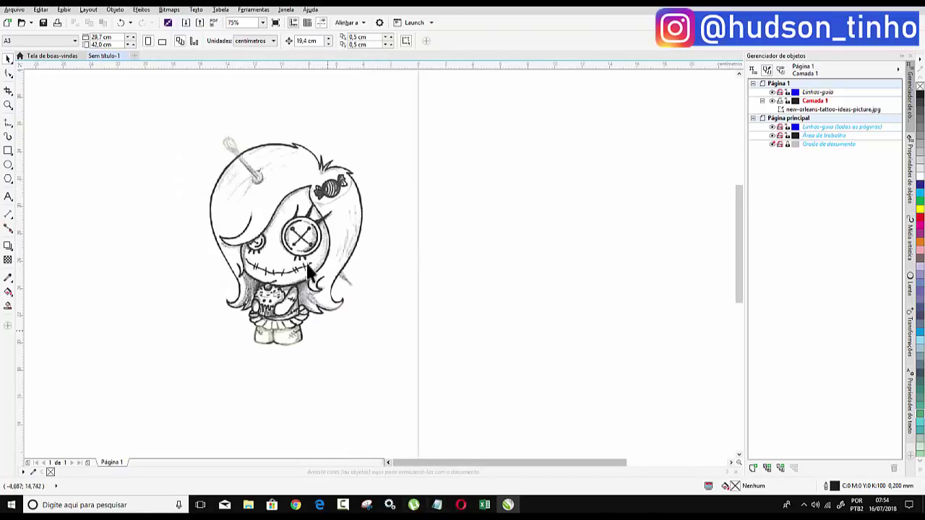
pyautogui.click(271, 179)
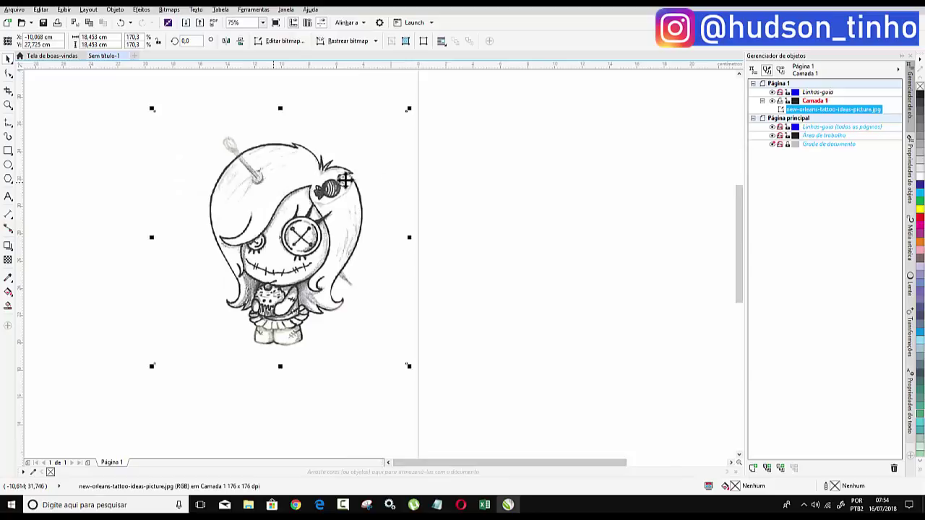
pyautogui.click(8, 305)
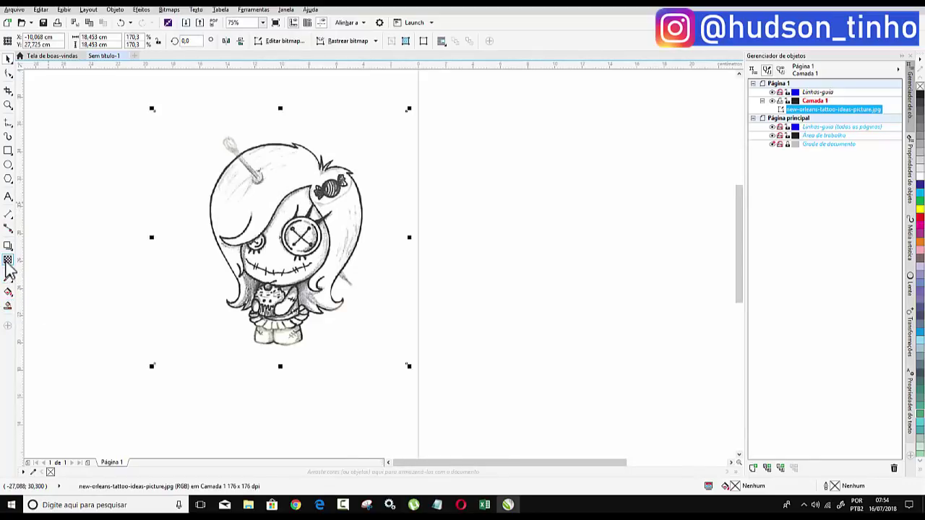
pyautogui.click(8, 260)
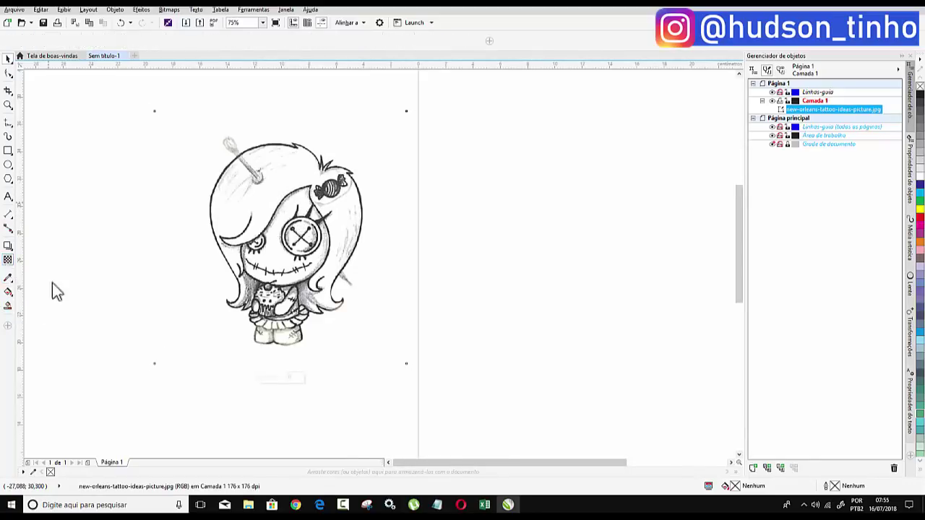
pyautogui.click(268, 379)
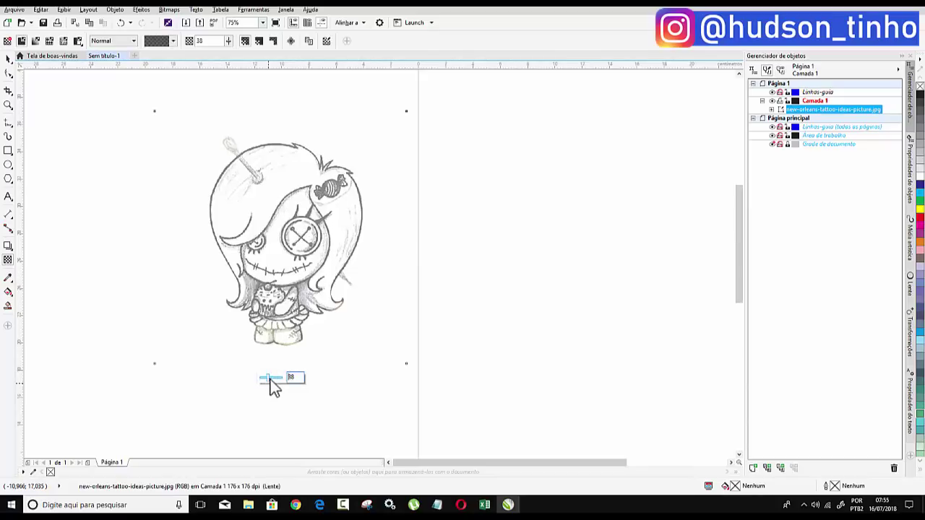
pyautogui.moveTo(269, 379); pyautogui.dragTo(272, 379)
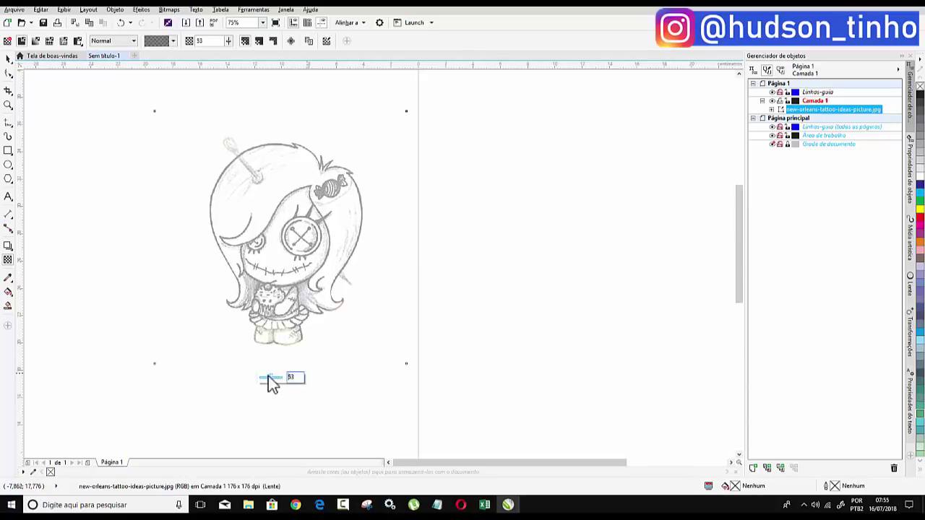
# - Lock the faded sketch in place and deselect it
pyautogui.click(8, 59)
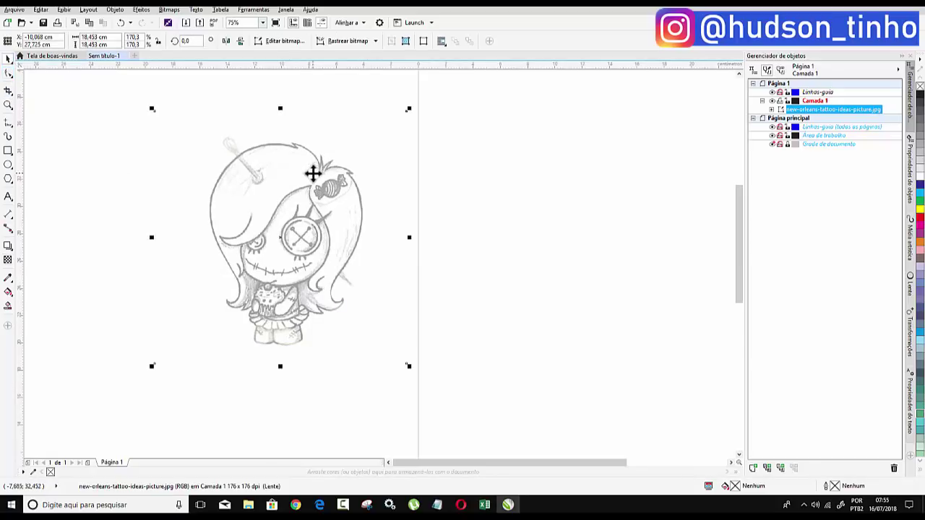
pyautogui.rightClick(312, 173)
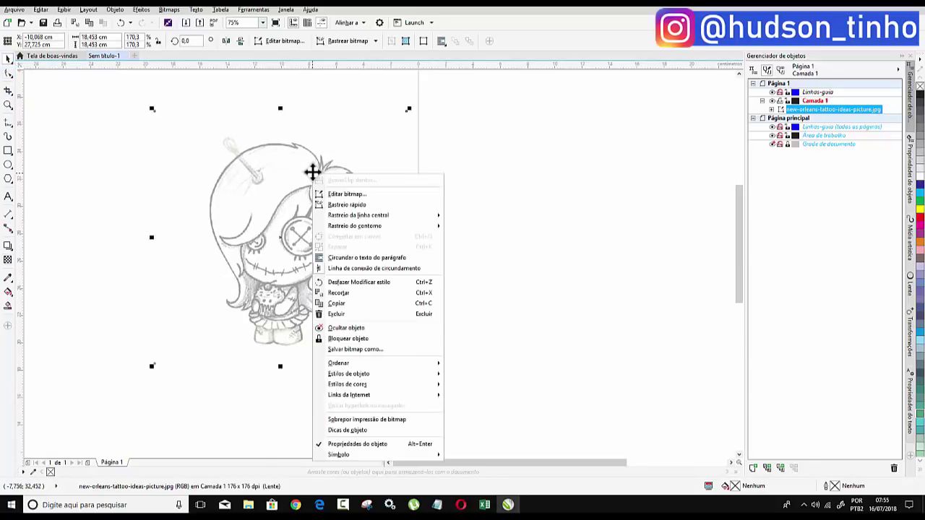
pyautogui.click(349, 339)
pyautogui.press('Escape')
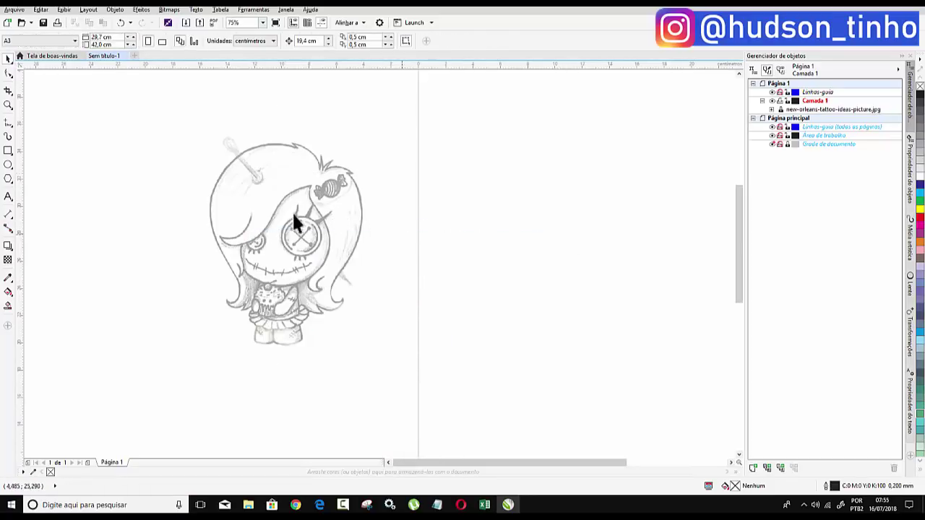
# - Pick the Pen tool and set default graphic outlines to dark brown, 1.5 mm wide
pyautogui.click(9, 124)
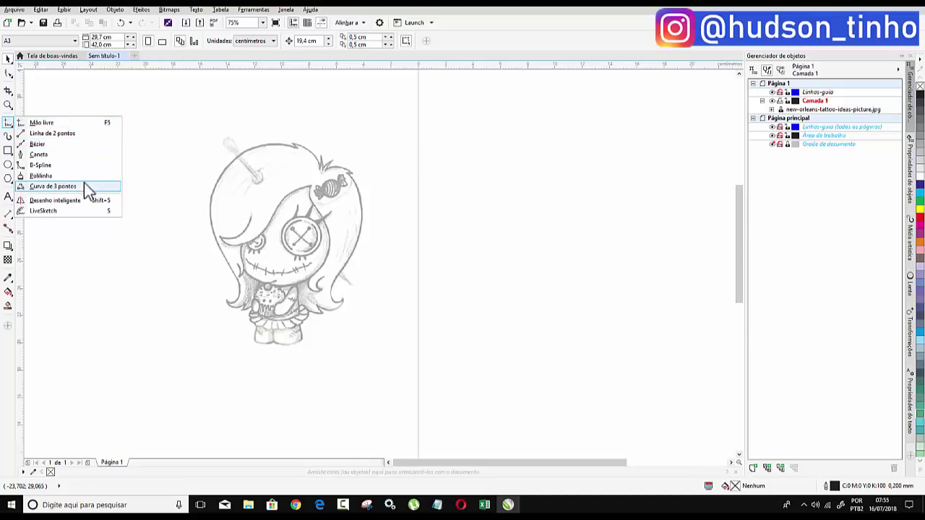
pyautogui.click(39, 154)
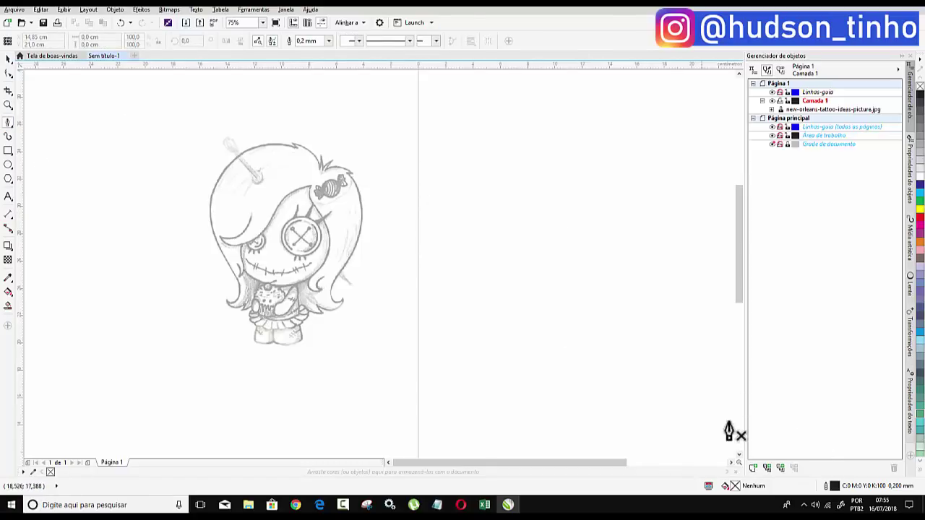
pyautogui.doubleClick(835, 488)
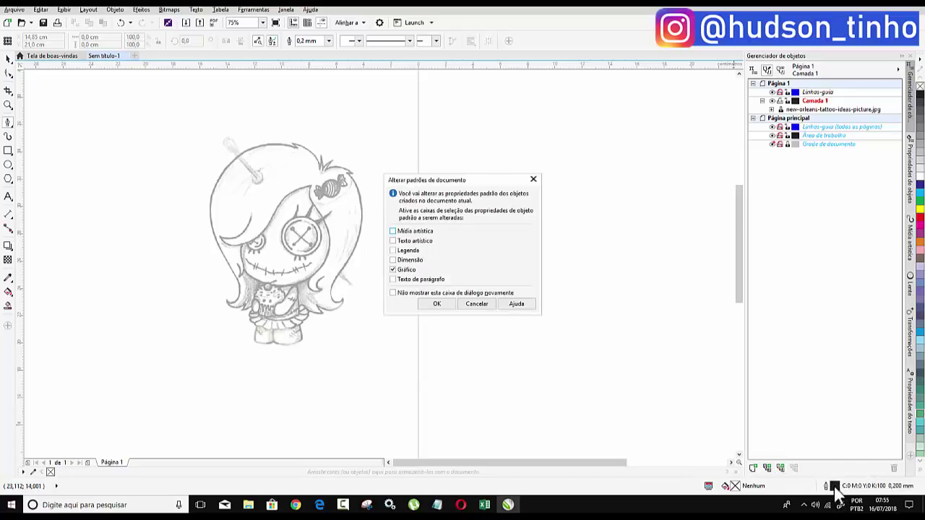
pyautogui.click(448, 303)
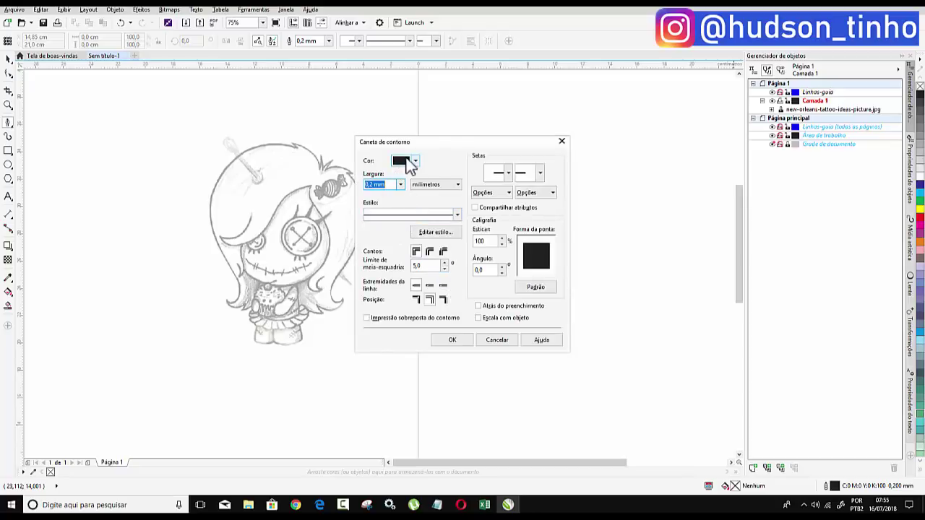
pyautogui.click(416, 162)
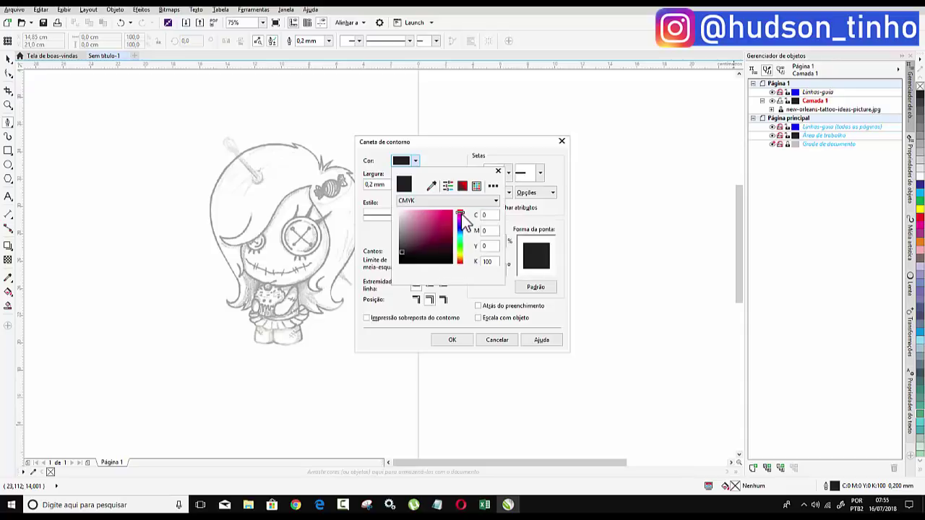
pyautogui.moveTo(462, 214); pyautogui.dragTo(461, 262)
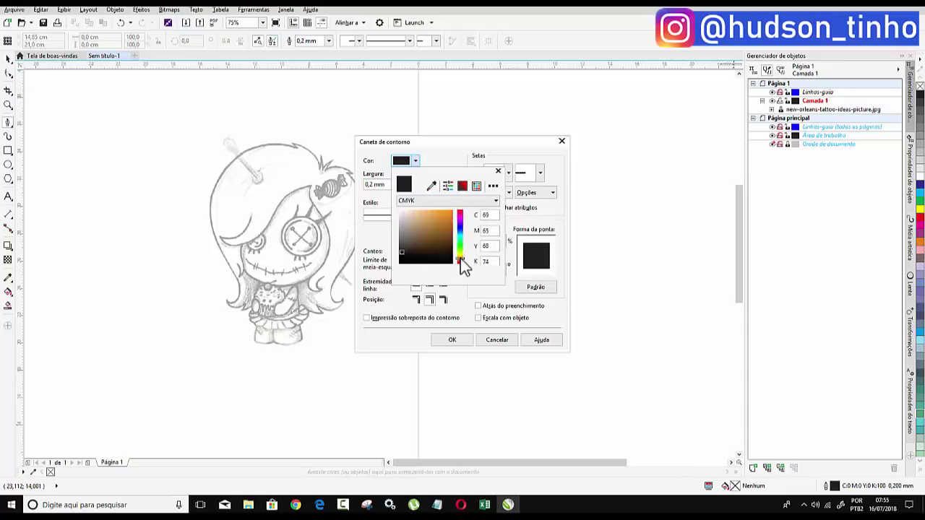
pyautogui.click(452, 244)
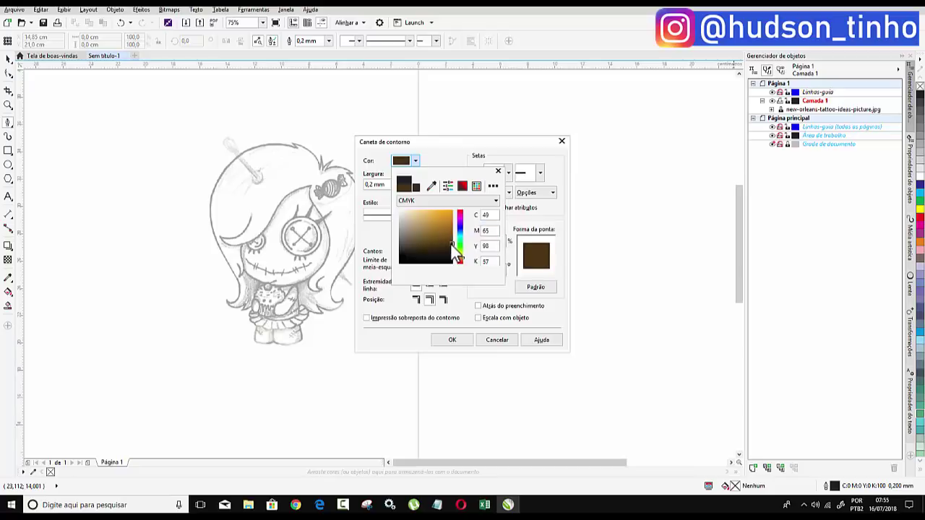
pyautogui.click(450, 247)
pyautogui.moveTo(451, 245); pyautogui.dragTo(452, 250)
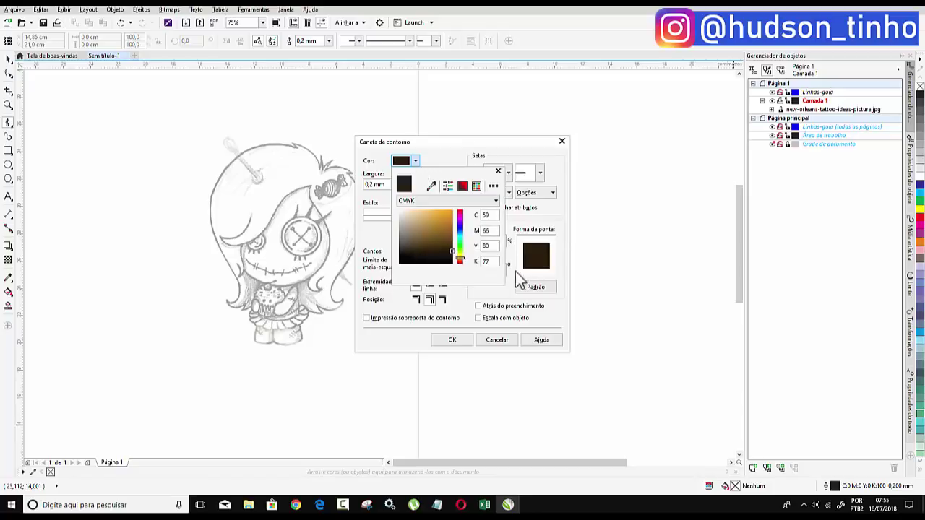
pyautogui.click(498, 172)
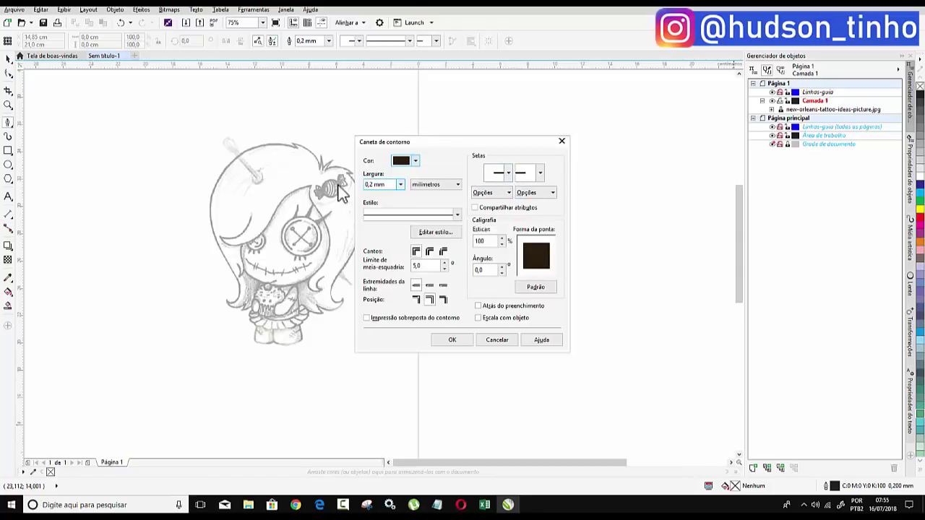
pyautogui.click(401, 186)
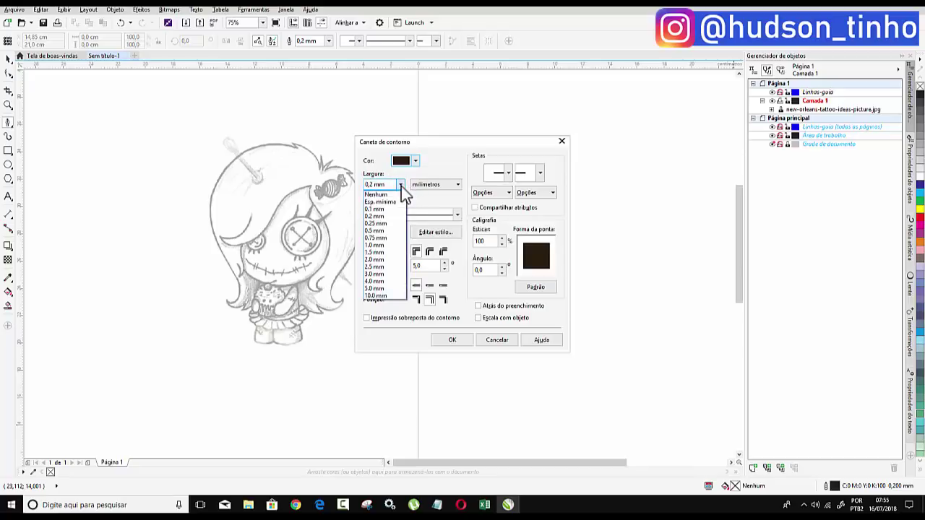
pyautogui.click(388, 253)
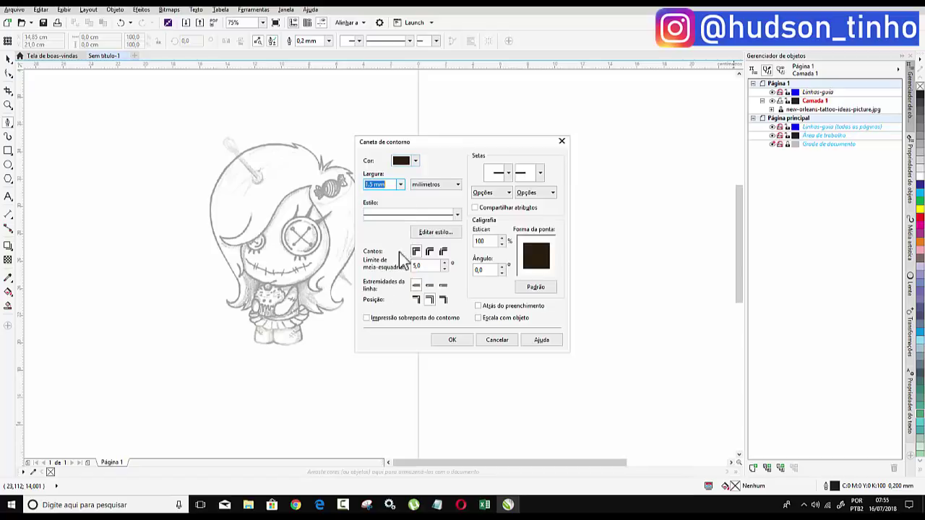
pyautogui.click(451, 341)
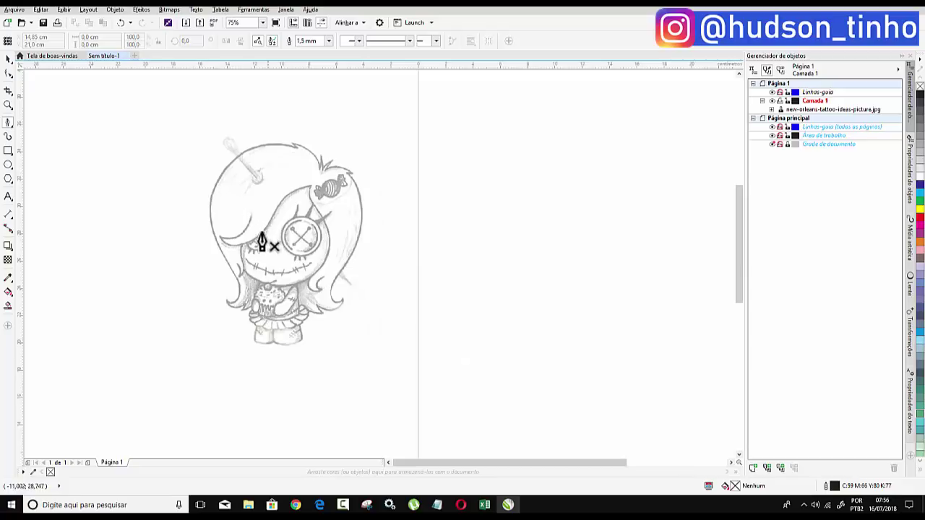
# - Pen-trace the fringe edge from beside the face, across the forehead, to the candy clip
pyautogui.scroll(2, 231, 240)
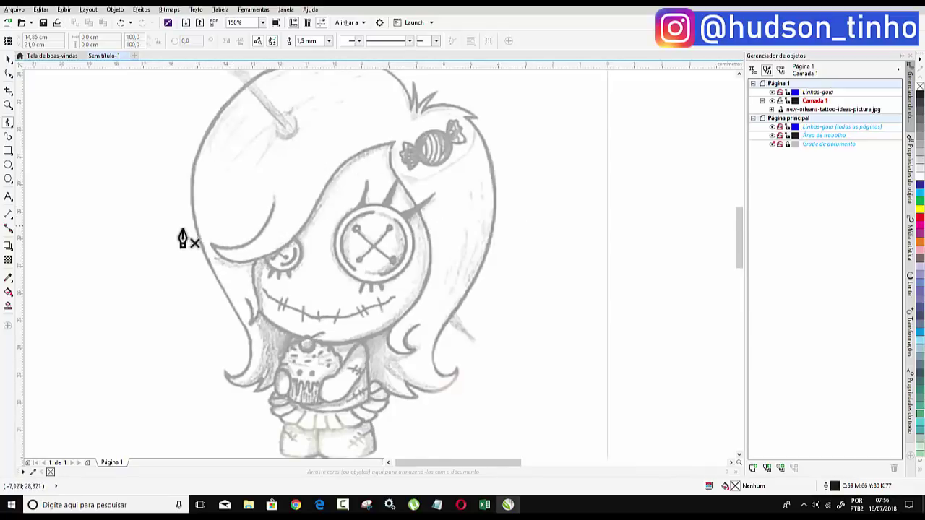
pyautogui.click(274, 203)
pyautogui.moveTo(210, 246); pyautogui.dragTo(161, 233)
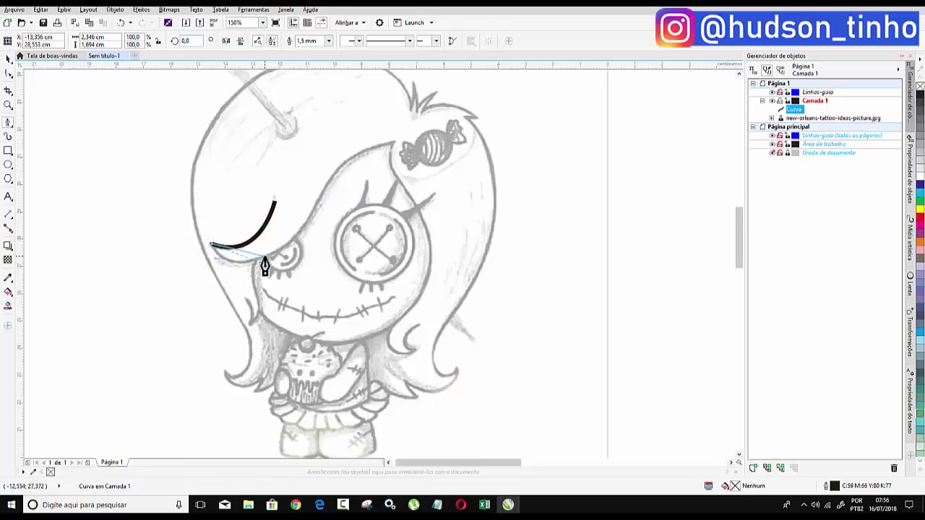
pyautogui.moveTo(264, 259); pyautogui.dragTo(303, 243)
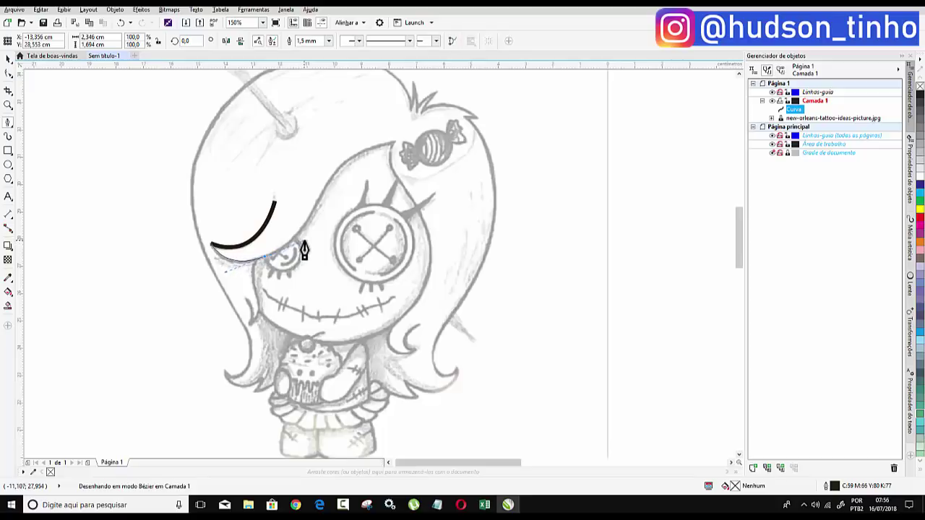
pyautogui.moveTo(304, 243); pyautogui.dragTo(305, 243)
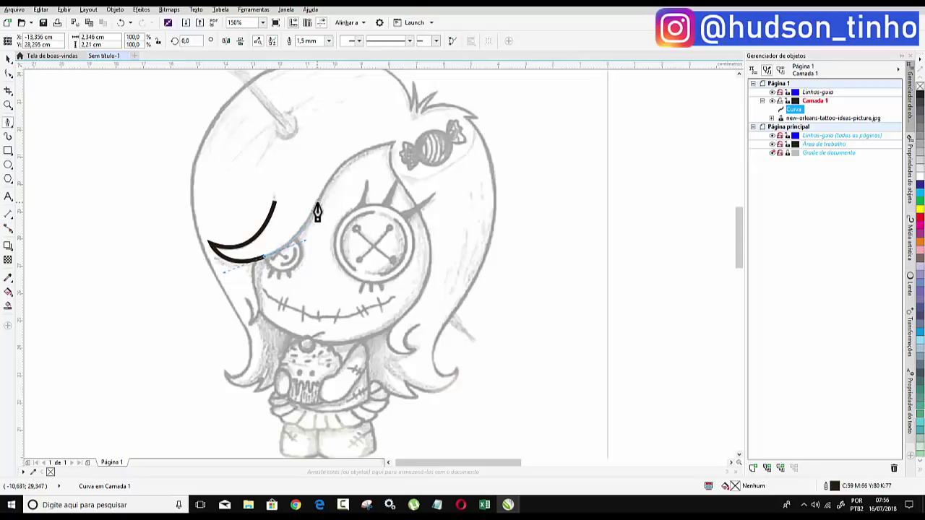
pyautogui.click(315, 205)
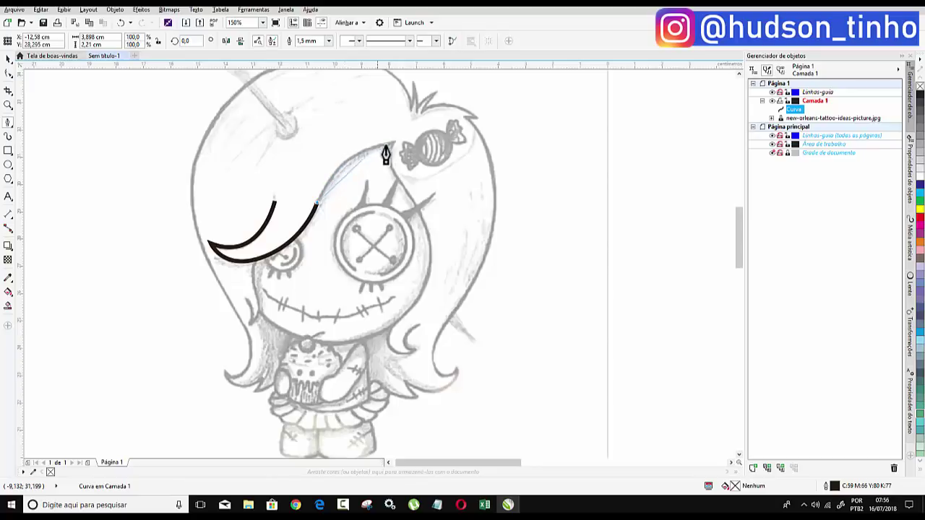
pyautogui.moveTo(394, 145)
pyautogui.mouseDown()
pyautogui.moveTo(452, 132)
pyautogui.moveTo(455, 142)
pyautogui.mouseUp()
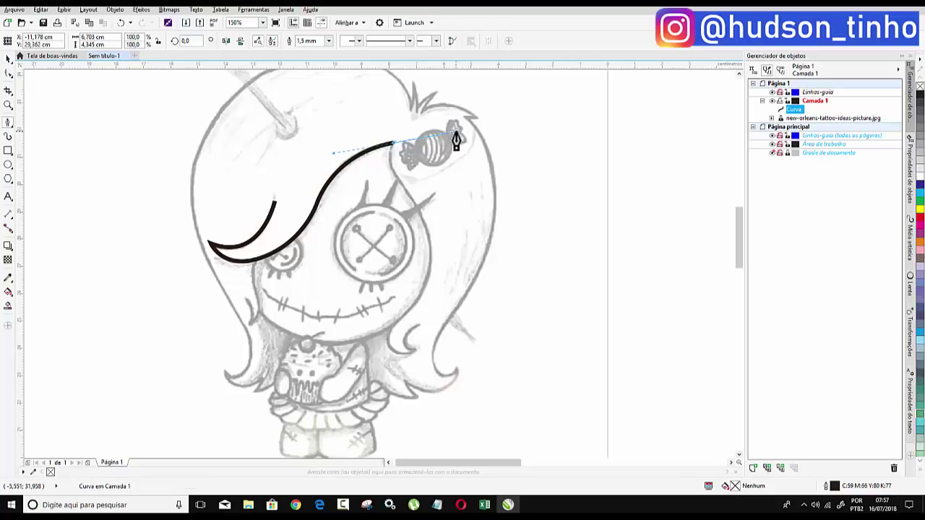
# - Extend the pen curve from the candy clip down the right cheek into a small hook
pyautogui.click(394, 144)
pyautogui.moveTo(396, 176); pyautogui.dragTo(413, 204)
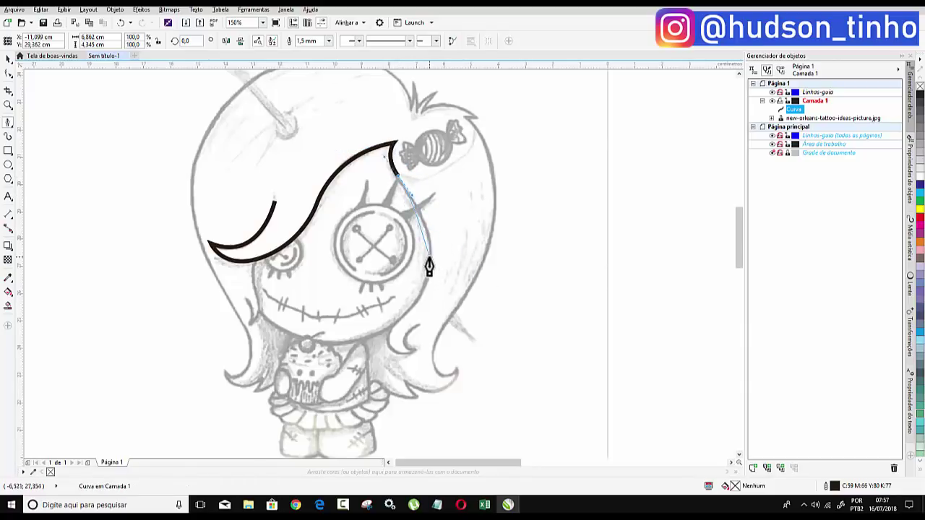
pyautogui.moveTo(431, 259); pyautogui.dragTo(427, 293)
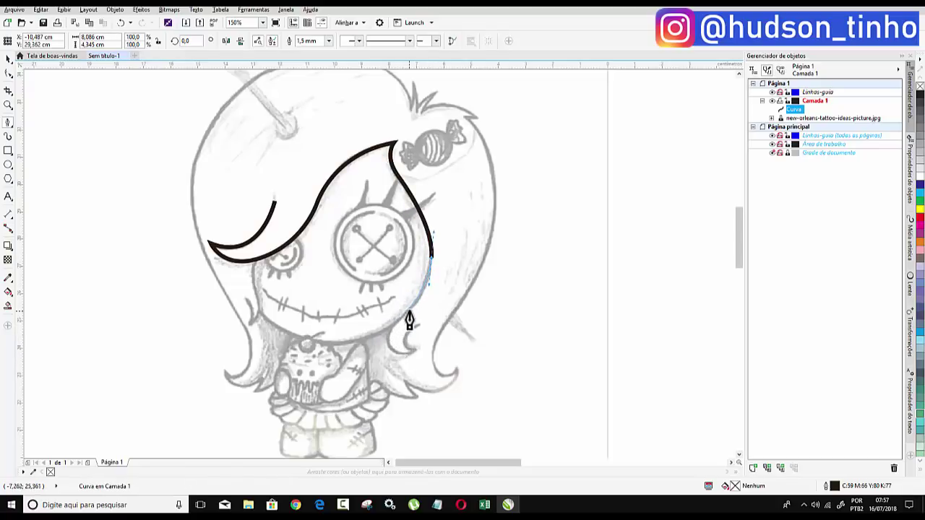
pyautogui.moveTo(399, 322)
pyautogui.mouseDown()
pyautogui.moveTo(389, 362)
pyautogui.moveTo(423, 357)
pyautogui.mouseUp()
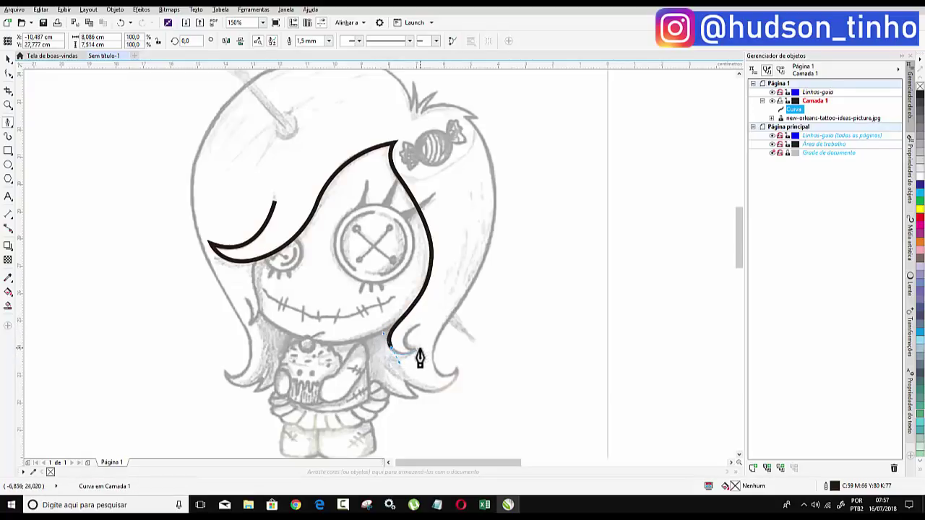
pyautogui.moveTo(451, 335); pyautogui.dragTo(330, 299)
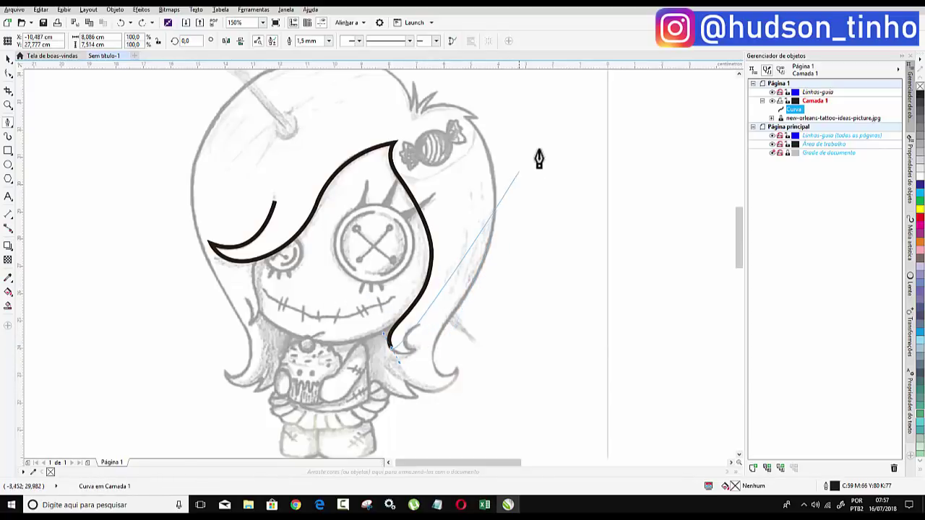
pyautogui.click(413, 352)
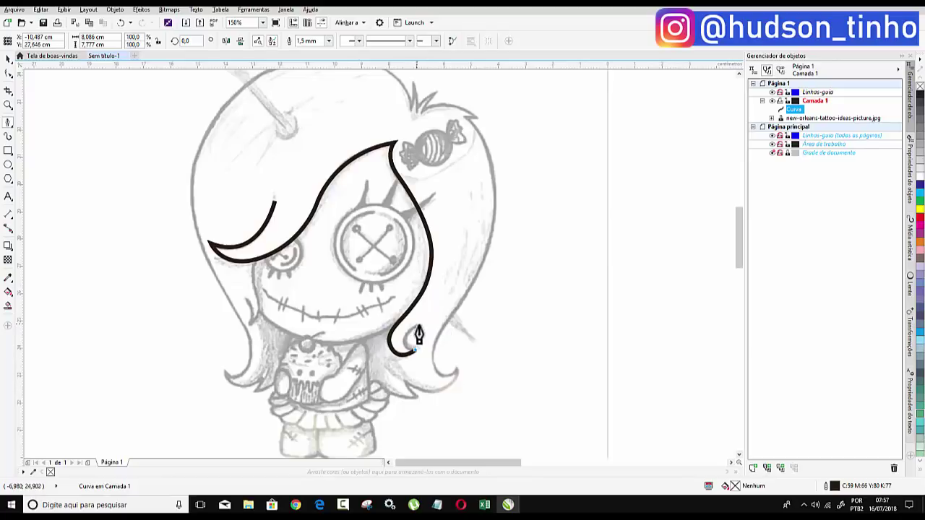
pyautogui.moveTo(418, 335); pyautogui.dragTo(444, 314)
pyautogui.scroll(3, 405, 361)
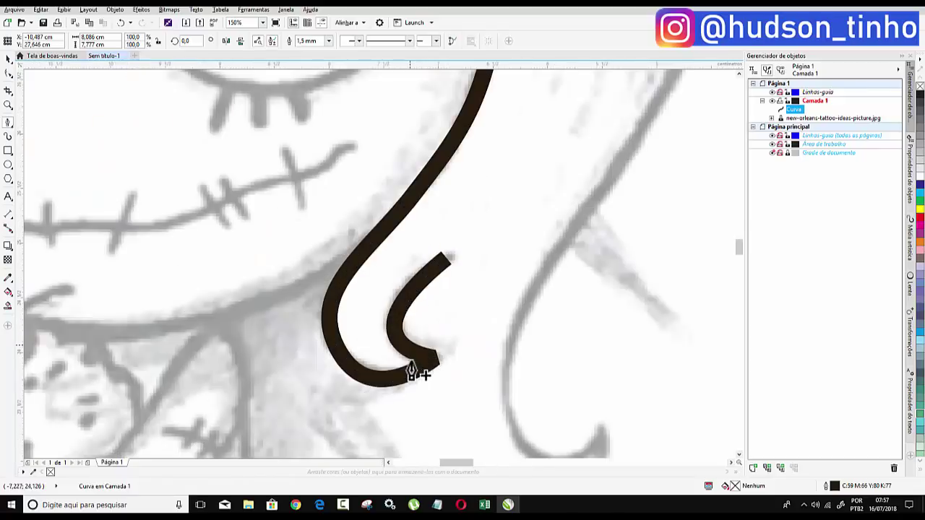
pyautogui.scroll(1, 411, 371)
pyautogui.scroll(-2, 409, 343)
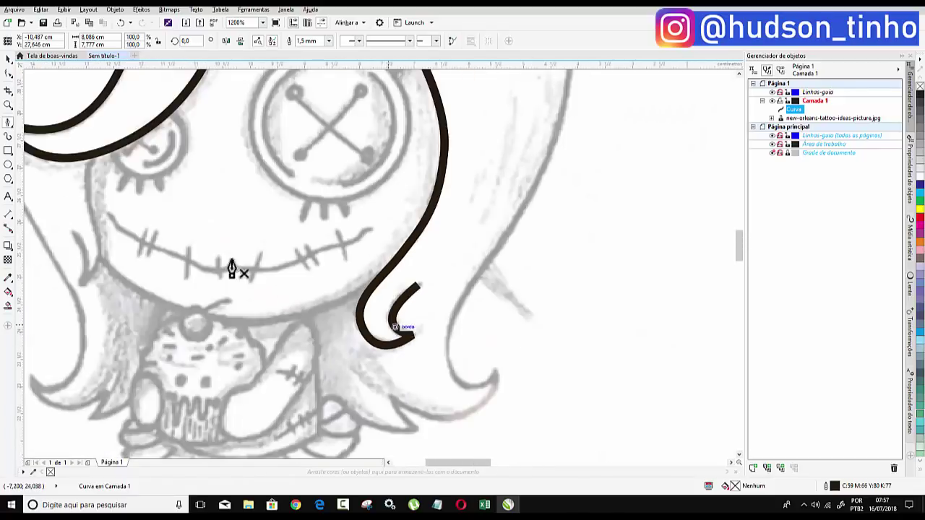
# - With the Shape tool, move the hook's nodes to reshape the bend at the curve's bottom
pyautogui.click(9, 73)
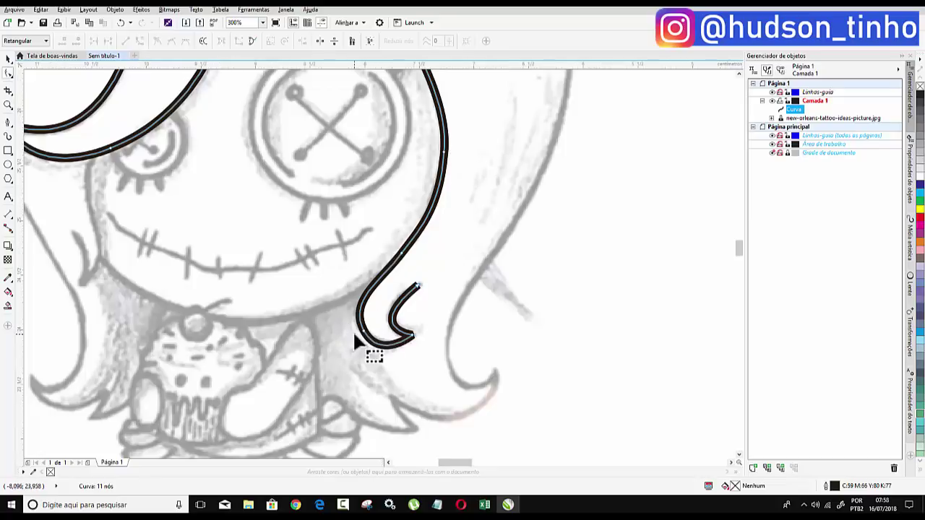
pyautogui.scroll(1, 354, 339)
pyautogui.click(386, 344)
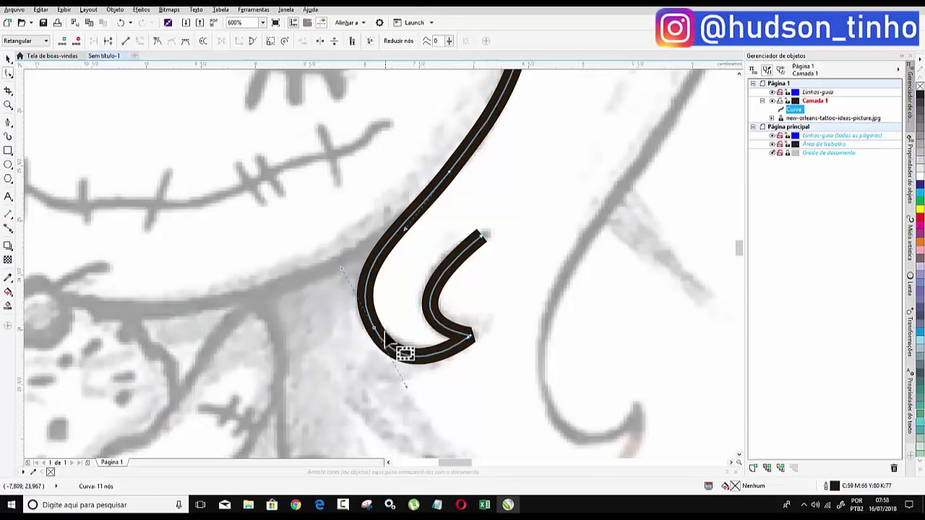
pyautogui.moveTo(385, 333); pyautogui.dragTo(370, 333)
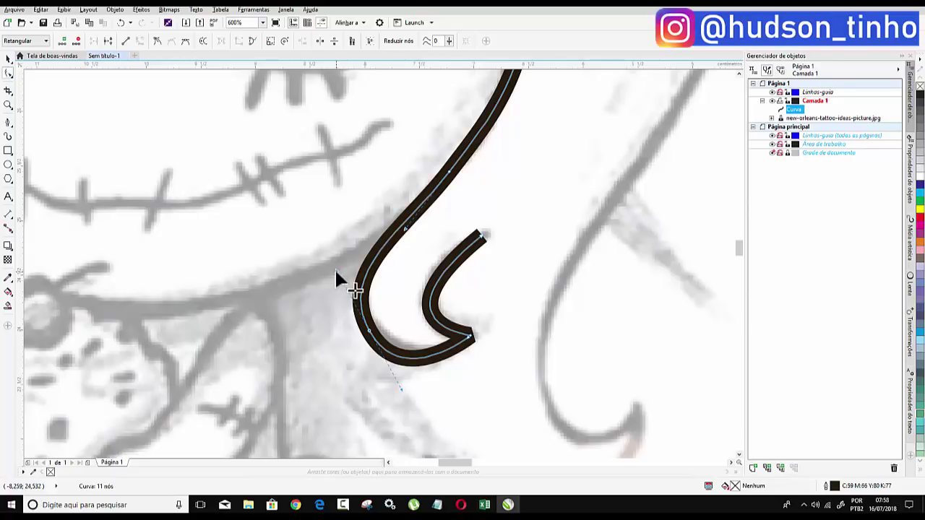
pyautogui.moveTo(335, 268)
pyautogui.mouseDown()
pyautogui.moveTo(399, 385)
pyautogui.moveTo(396, 377)
pyautogui.mouseUp()
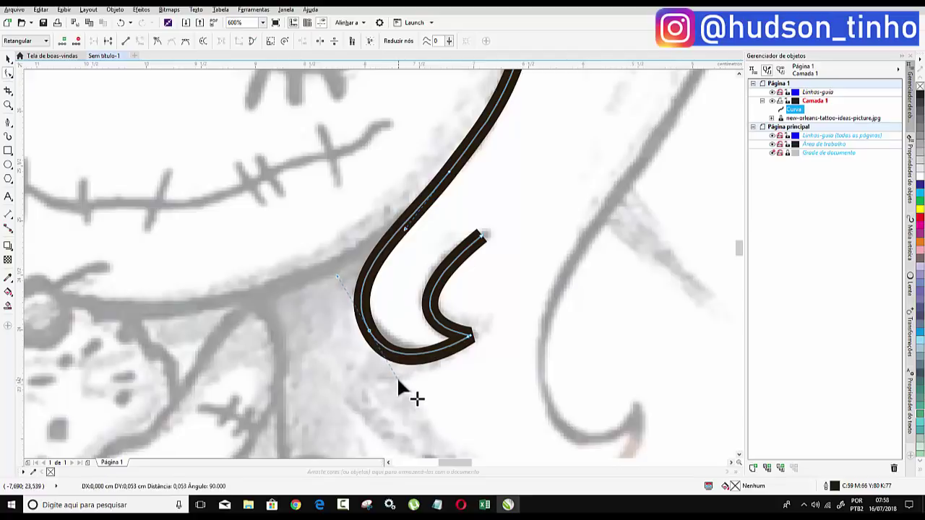
pyautogui.scroll(-3, 388, 235)
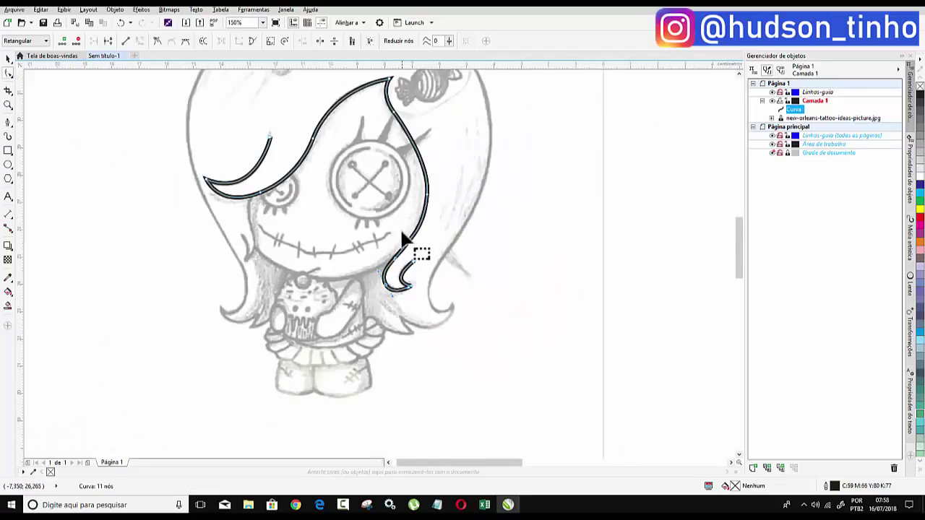
pyautogui.scroll(3, 406, 239)
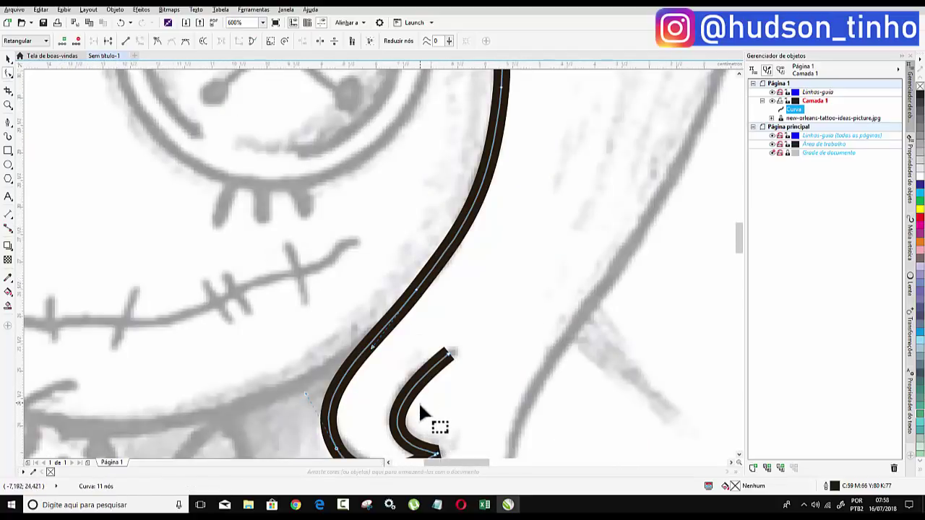
pyautogui.scroll(-3, 419, 404)
pyautogui.scroll(4, 419, 415)
pyautogui.scroll(3, 415, 396)
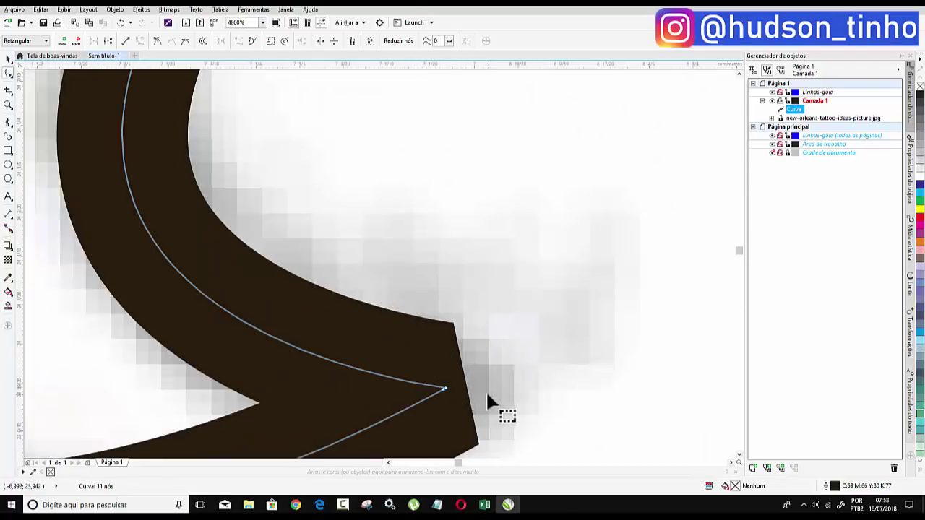
pyautogui.scroll(2, 477, 397)
pyautogui.scroll(1, 448, 391)
pyautogui.scroll(2, 432, 405)
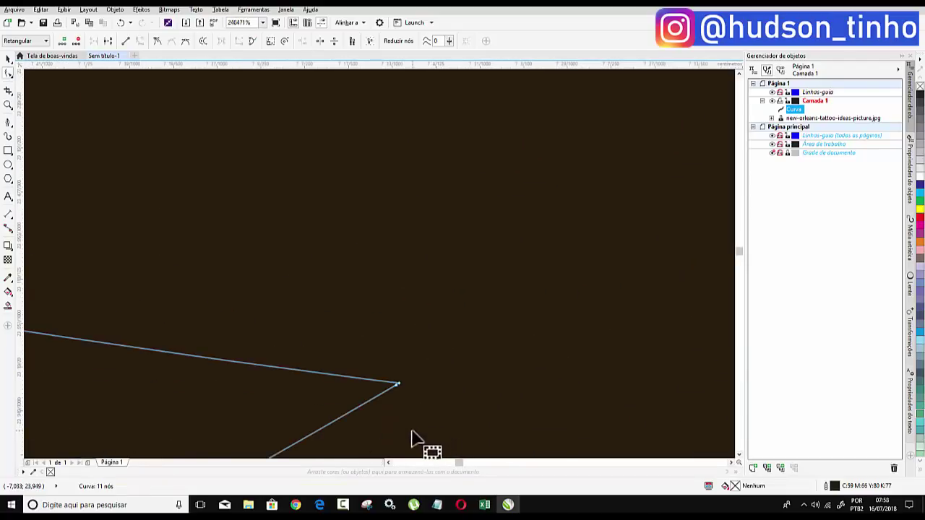
pyautogui.scroll(2, 405, 405)
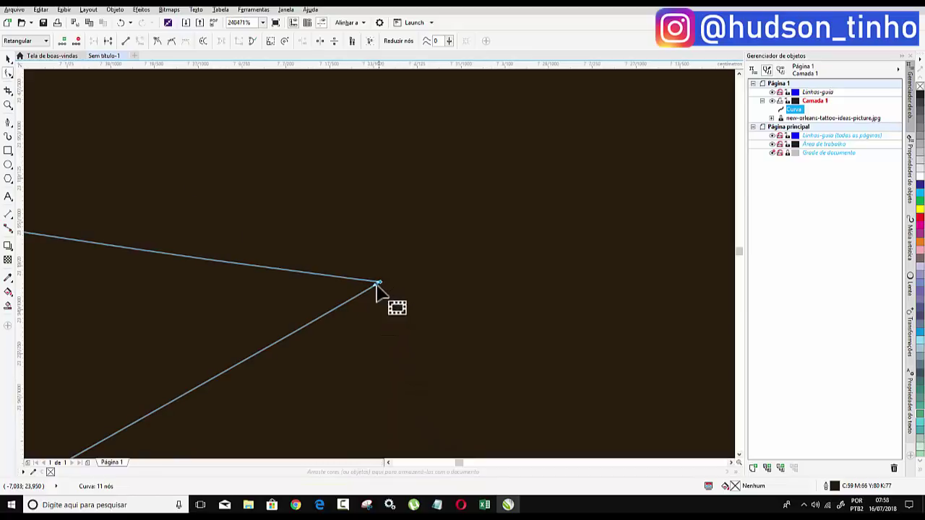
# - Drag the strand's end node to sharpen its pointed tip, then zoom back out
pyautogui.moveTo(377, 282); pyautogui.dragTo(383, 287)
pyautogui.scroll(-2, 379, 284)
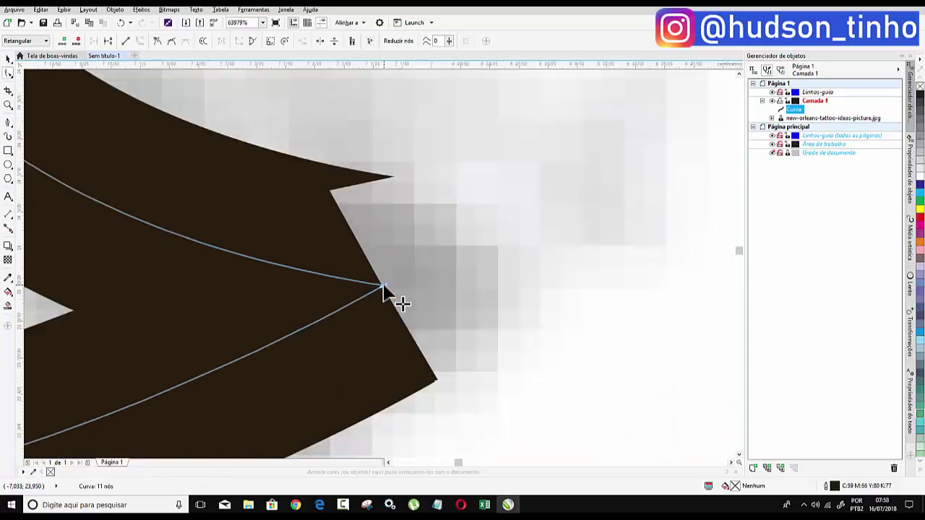
pyautogui.scroll(-3, 383, 287)
pyautogui.scroll(-4, 414, 219)
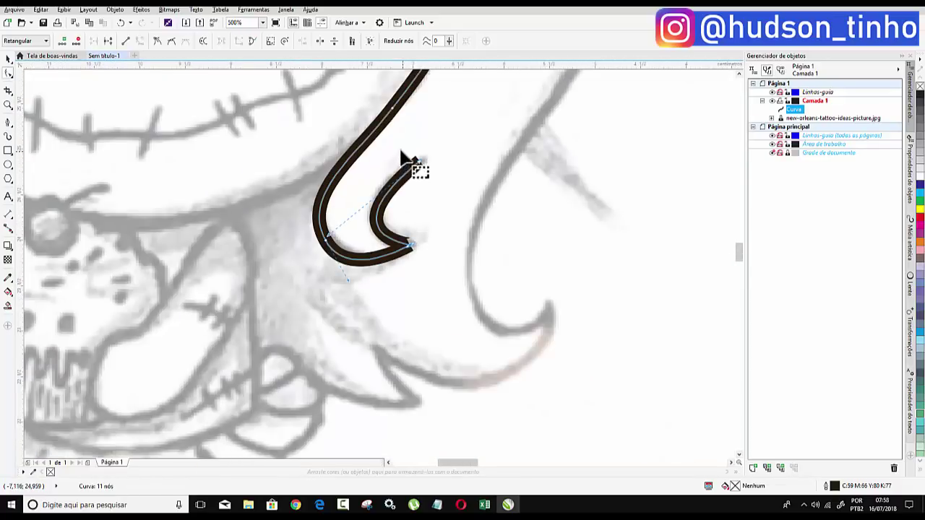
pyautogui.scroll(2, 409, 211)
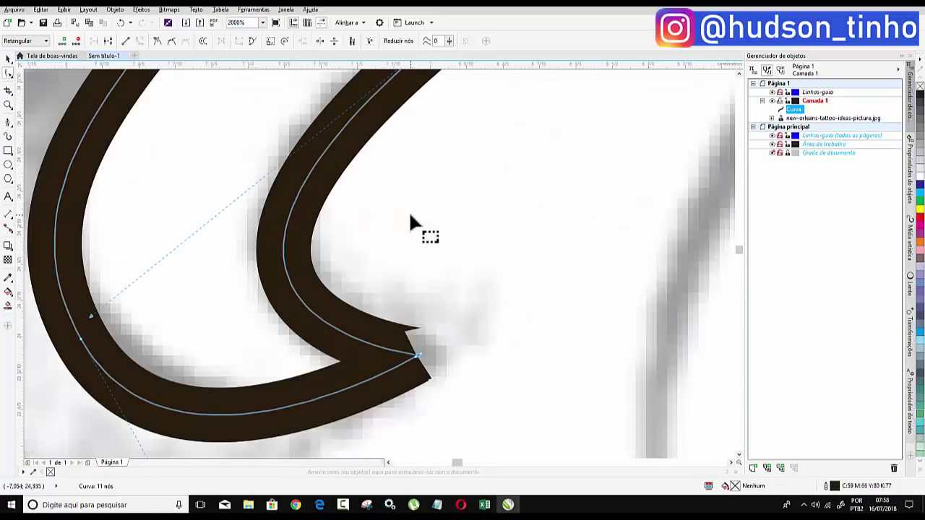
pyautogui.scroll(-1, 332, 331)
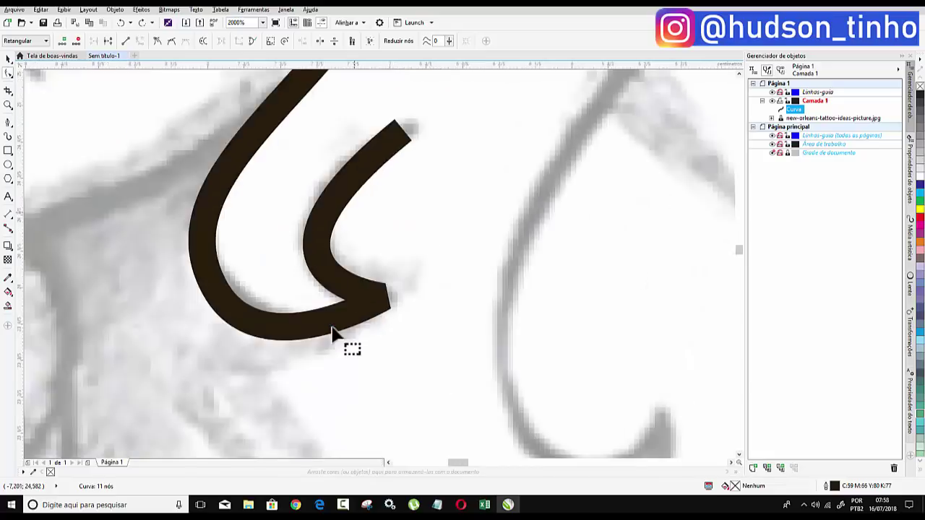
pyautogui.scroll(-2, 333, 331)
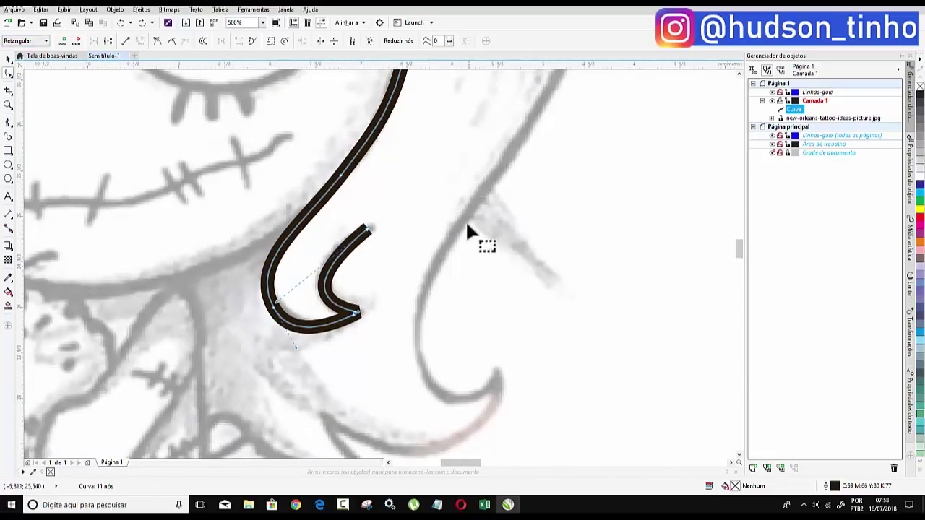
pyautogui.scroll(-2, 468, 230)
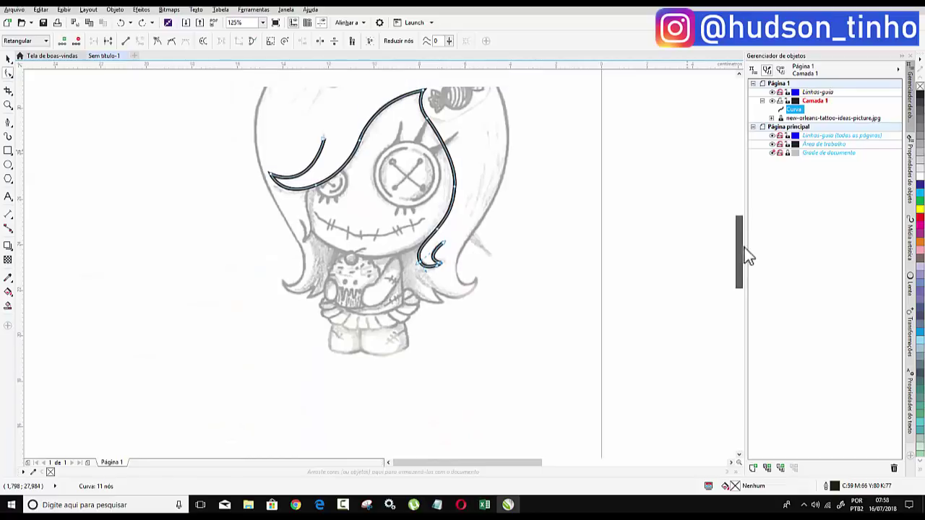
pyautogui.moveTo(740, 249); pyautogui.dragTo(740, 228)
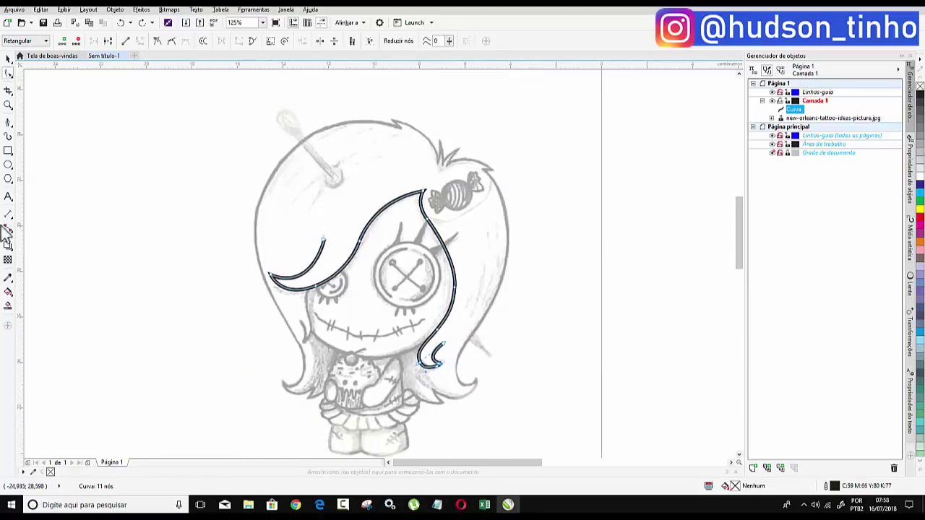
# - With the Bézier tool, trace a short curl on the lower hair
pyautogui.click(8, 122)
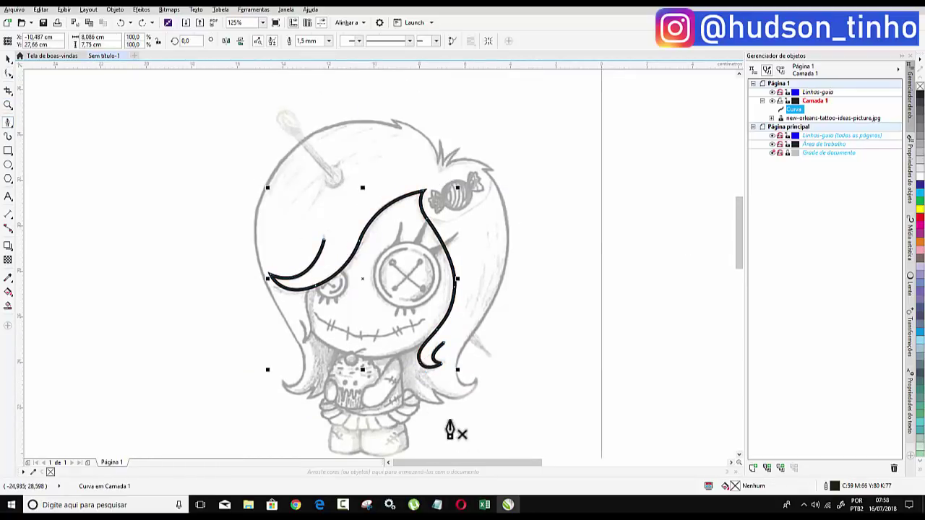
pyautogui.click(416, 400)
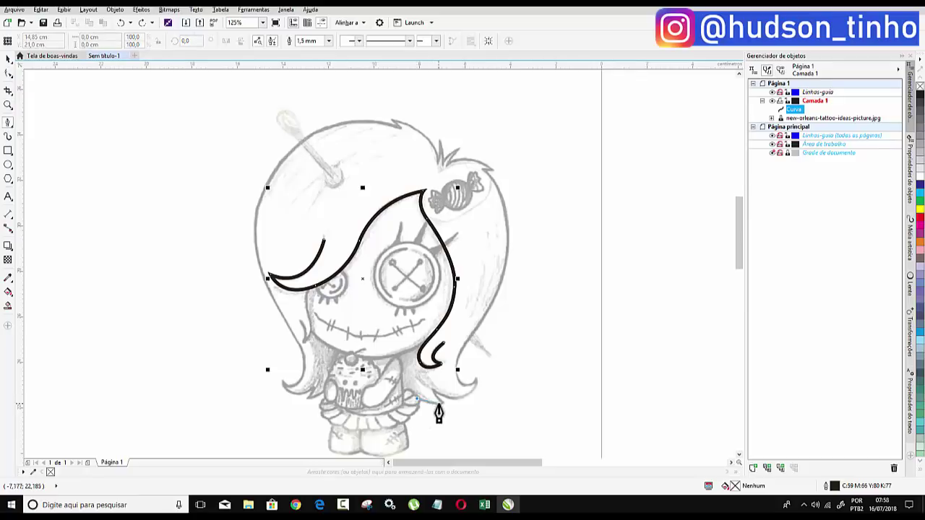
pyautogui.moveTo(443, 402); pyautogui.dragTo(454, 409)
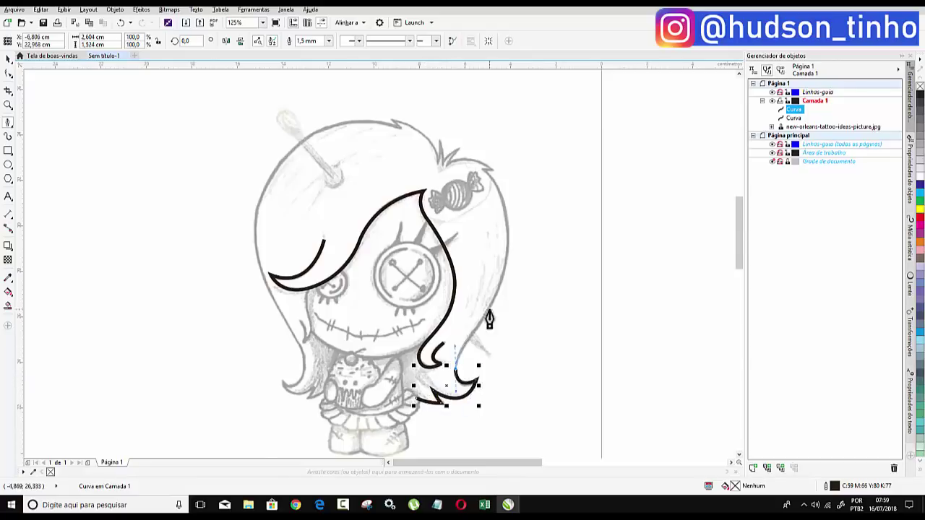
pyautogui.scroll(4, 489, 217)
pyautogui.scroll(-2, 79, 262)
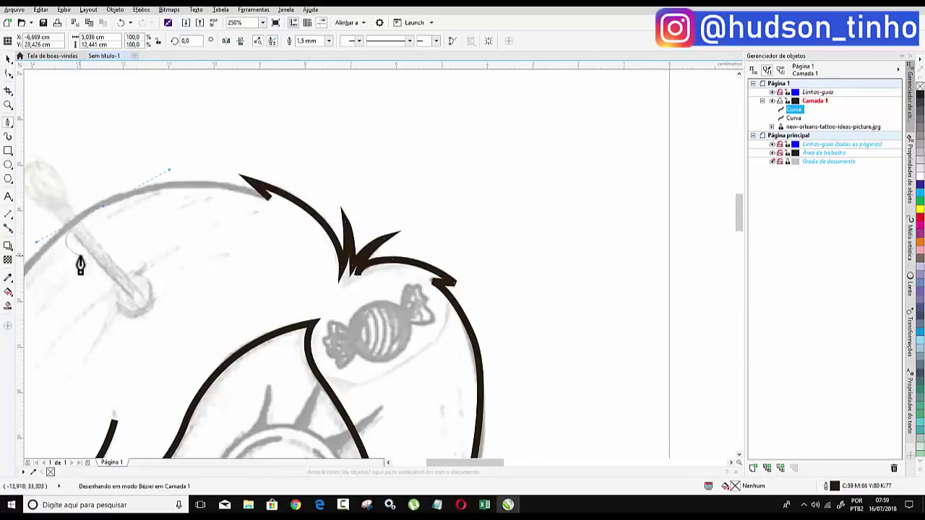
pyautogui.scroll(-1, 275, 384)
pyautogui.scroll(-1, 313, 417)
pyautogui.scroll(2, 313, 417)
pyautogui.scroll(-1, 341, 407)
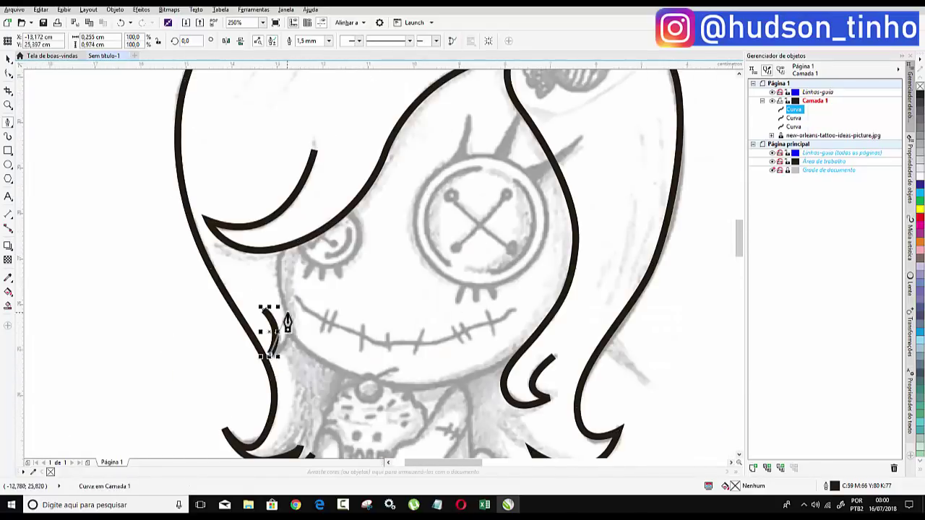
pyautogui.scroll(2, 268, 330)
# - Trace the U-shaped leg, the arm over the cupcake and the waist curve
pyautogui.click(310, 279)
pyautogui.click(419, 394)
pyautogui.click(424, 299)
pyautogui.scroll(-2, 600, 403)
pyautogui.click(392, 352)
pyautogui.click(498, 162)
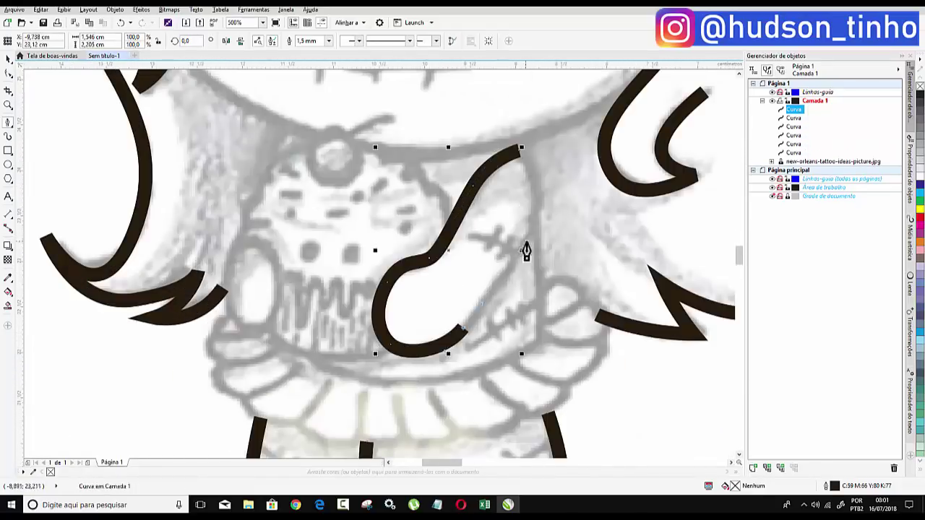
pyautogui.click(541, 258)
pyautogui.scroll(-1, 396, 187)
pyautogui.scroll(2, 396, 187)
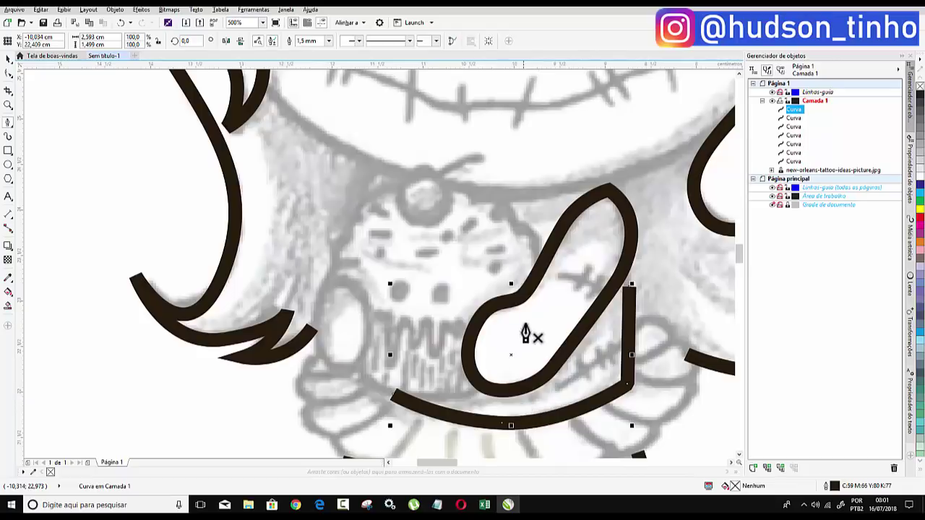
# - Draw an upright ellipse over the doll's left hand and widen it slightly leftward
pyautogui.click(8, 165)
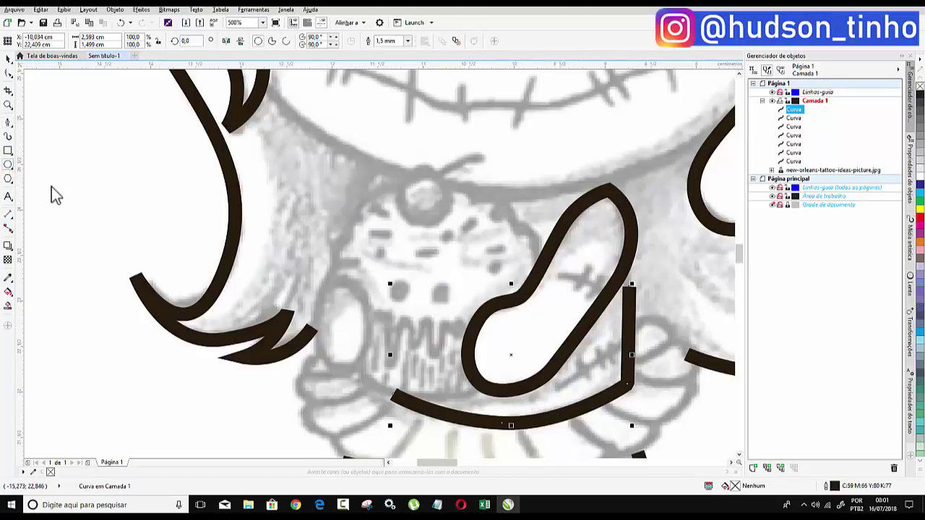
pyautogui.moveTo(339, 311); pyautogui.dragTo(371, 370)
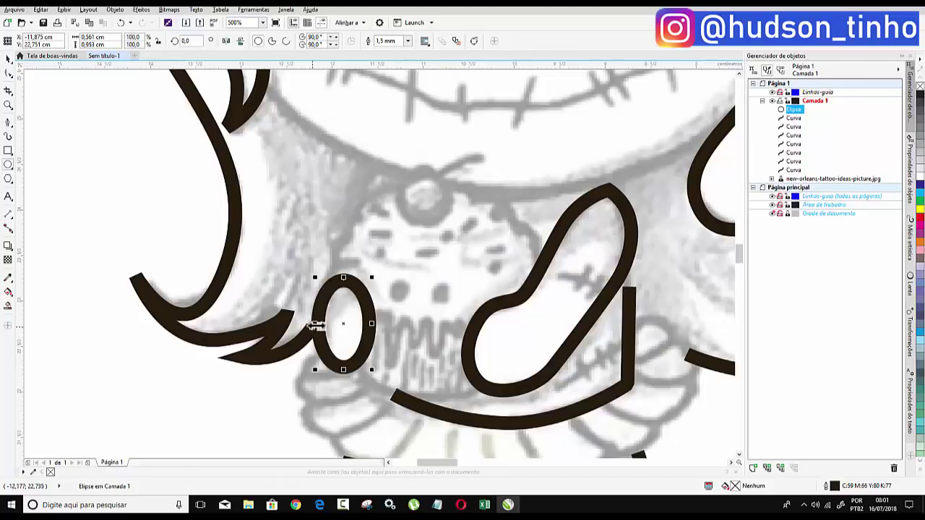
pyautogui.moveTo(314, 324); pyautogui.dragTo(308, 324)
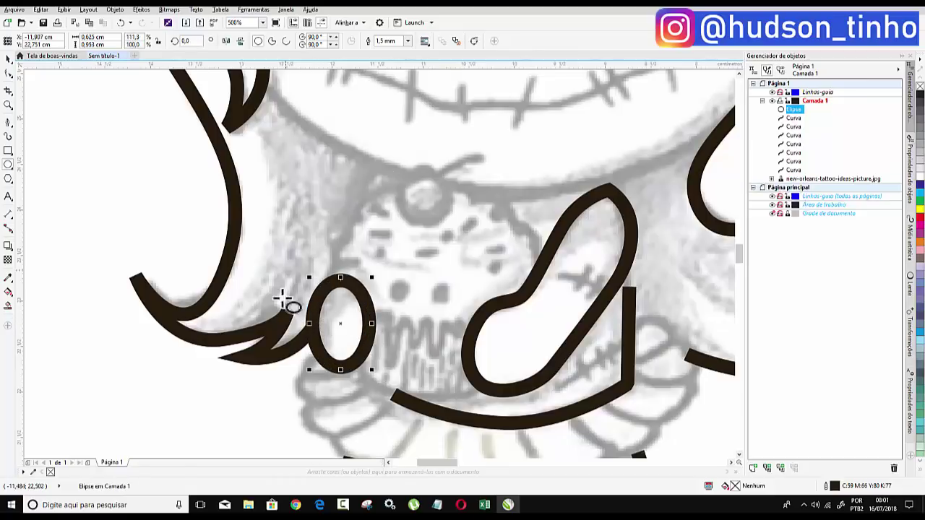
pyautogui.scroll(-2, 340, 279)
pyautogui.scroll(2, 310, 280)
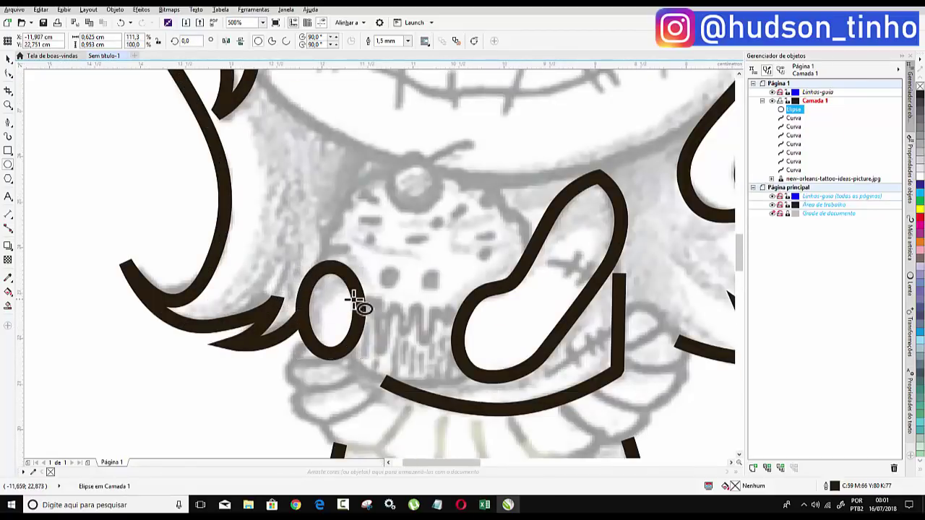
pyautogui.scroll(-2, 355, 304)
pyautogui.scroll(2, 392, 351)
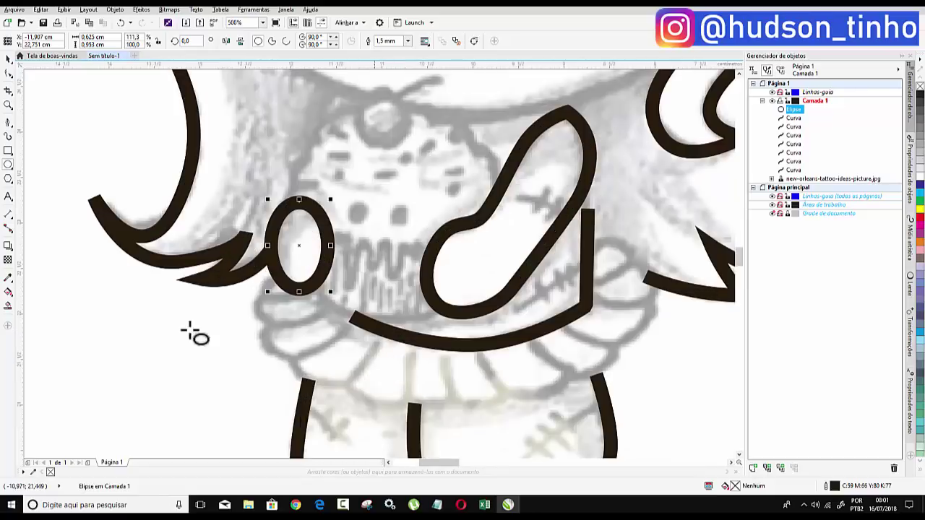
pyautogui.click(7, 122)
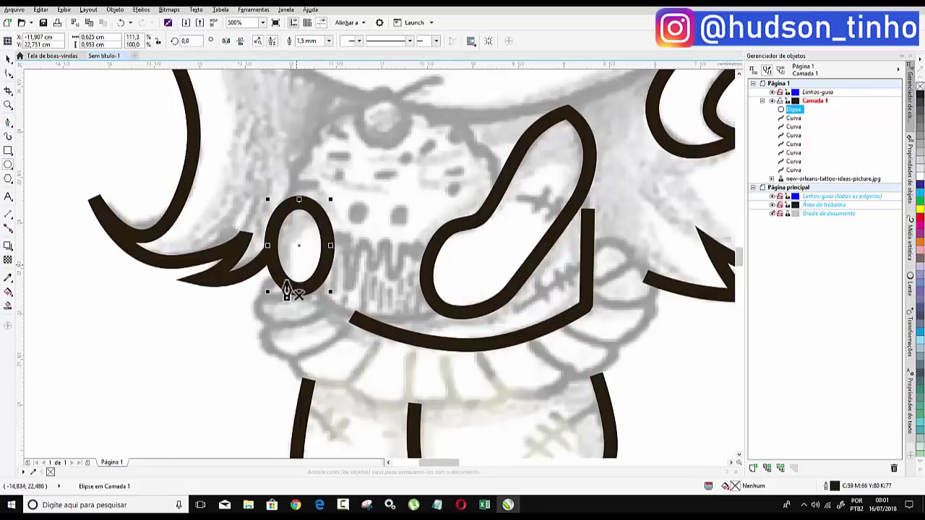
# - Trace the doll's right hand outline with curved Bézier nodes
pyautogui.click(591, 246)
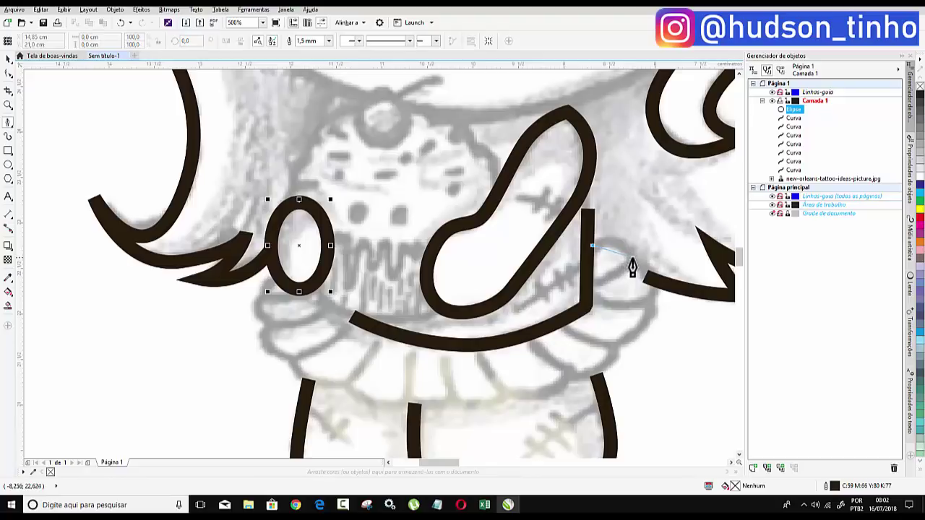
pyautogui.moveTo(631, 258); pyautogui.dragTo(643, 293)
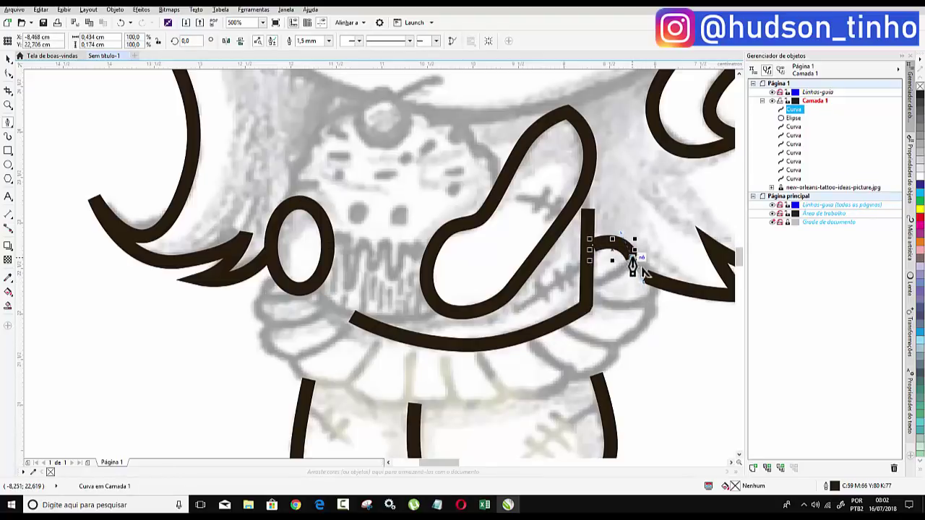
pyautogui.click(633, 260)
pyautogui.moveTo(650, 290)
pyautogui.mouseDown()
pyautogui.moveTo(643, 323)
pyautogui.moveTo(642, 312)
pyautogui.mouseUp()
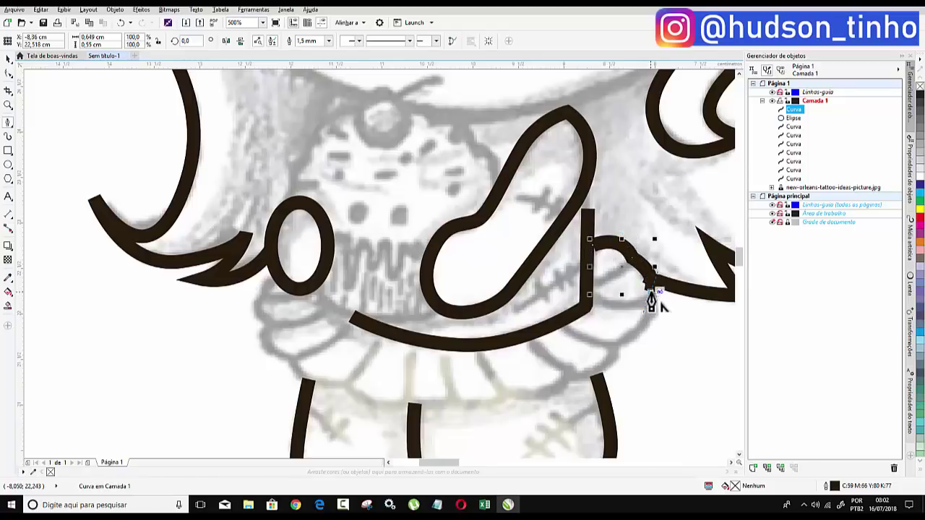
# - Continue the outline leftward along the scalloped skirt ruffle below the cupcake
pyautogui.moveTo(618, 342); pyautogui.dragTo(631, 351)
pyautogui.moveTo(573, 378); pyautogui.dragTo(582, 379)
pyautogui.moveTo(505, 392); pyautogui.dragTo(513, 394)
pyautogui.moveTo(450, 401); pyautogui.dragTo(451, 408)
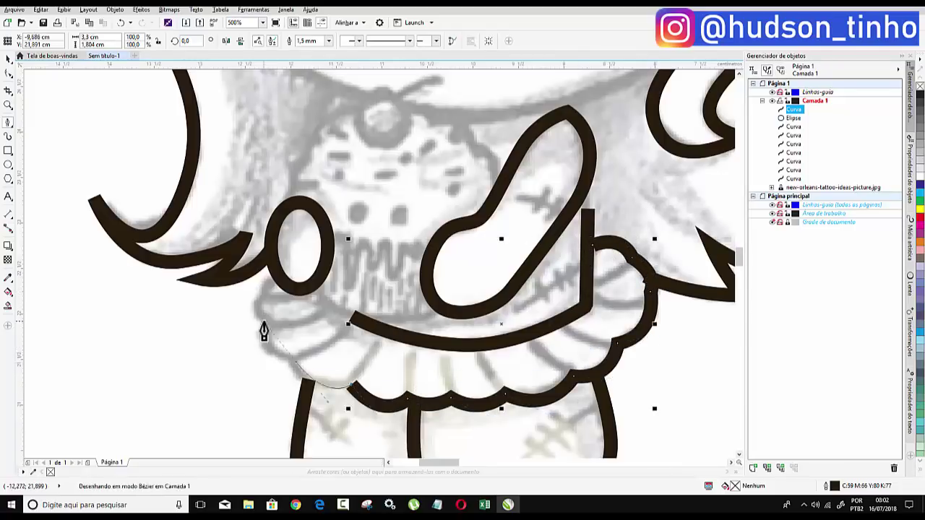
pyautogui.scroll(-3, 256, 296)
pyautogui.scroll(1, 276, 317)
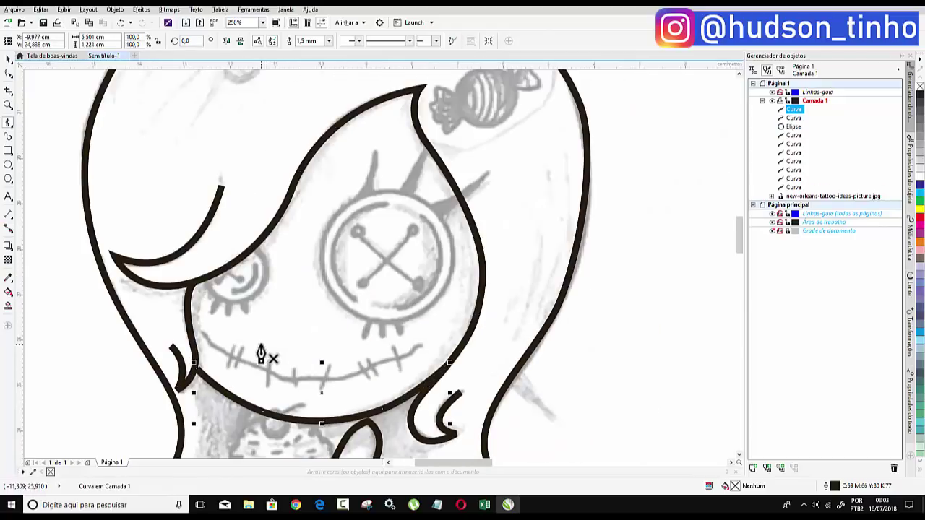
pyautogui.scroll(-2, 265, 355)
pyautogui.scroll(2, 261, 442)
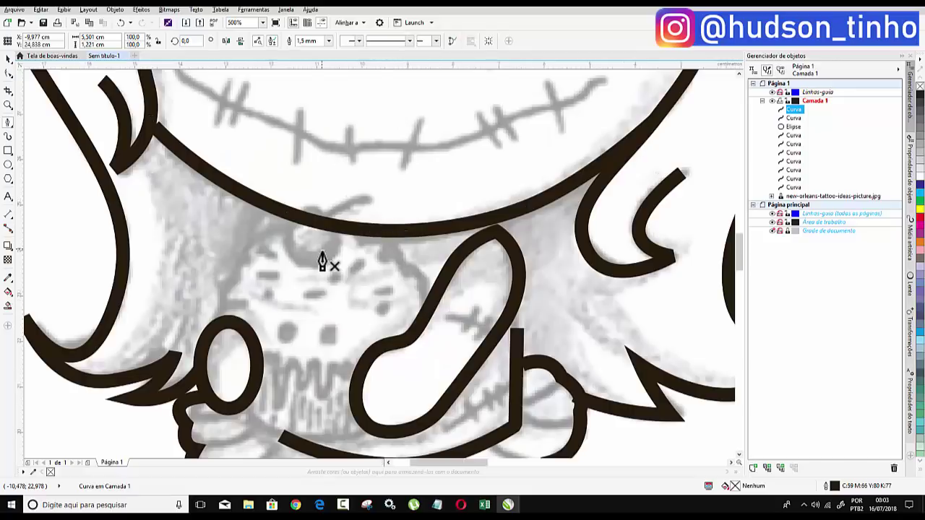
pyautogui.scroll(-2, 325, 260)
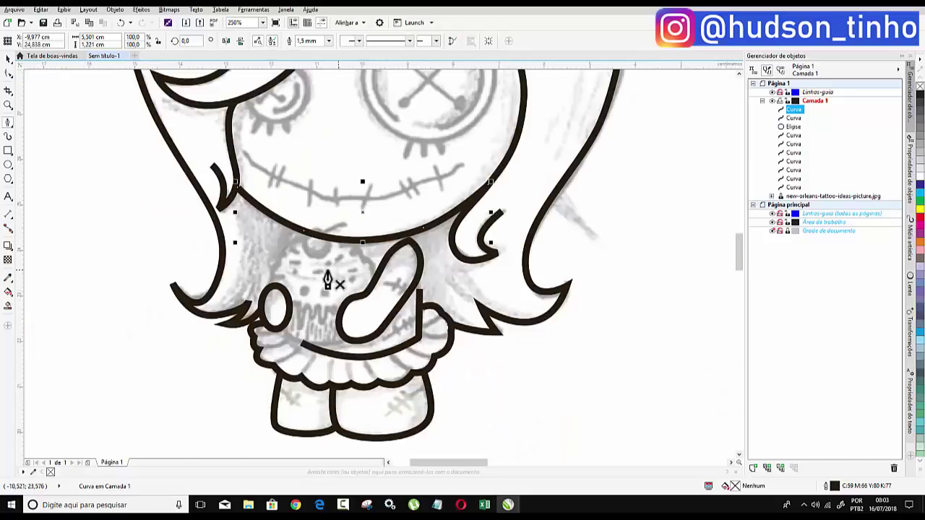
# - Deselect the chin curve and change the default outline width for new graphics from 1.5 mm to 0.5 mm
pyautogui.click(8, 60)
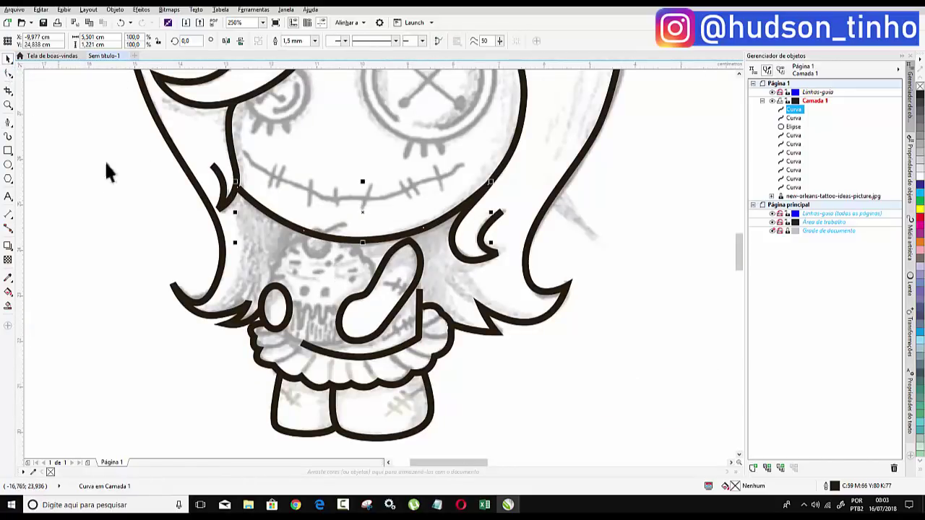
pyautogui.click(69, 177)
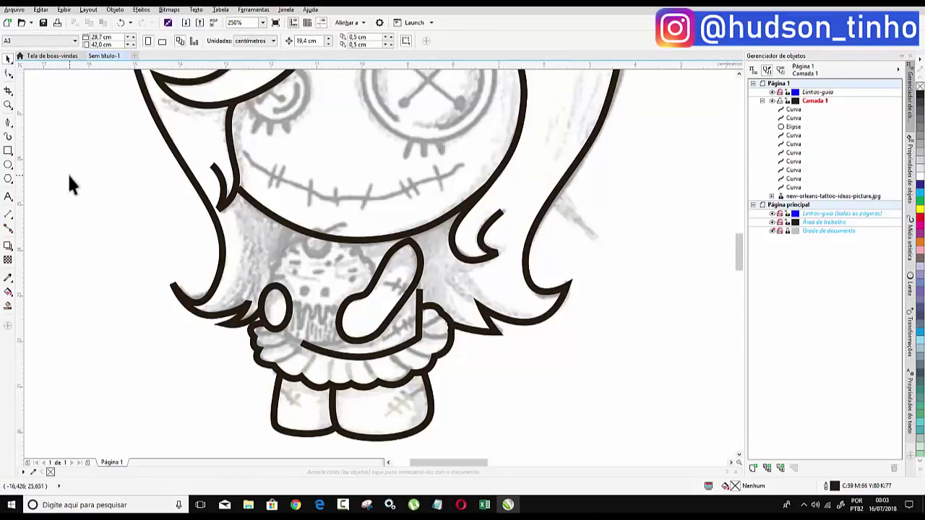
pyautogui.click(6, 122)
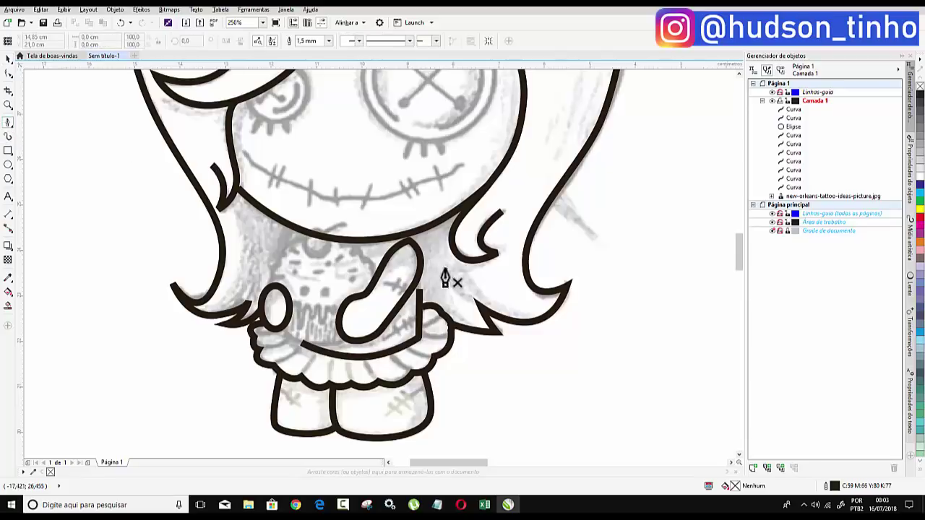
pyautogui.doubleClick(835, 486)
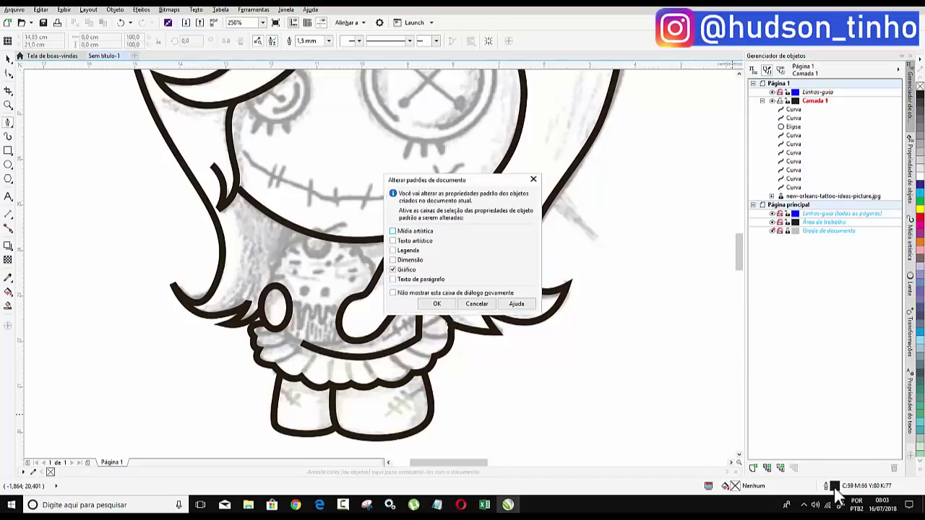
pyautogui.click(437, 304)
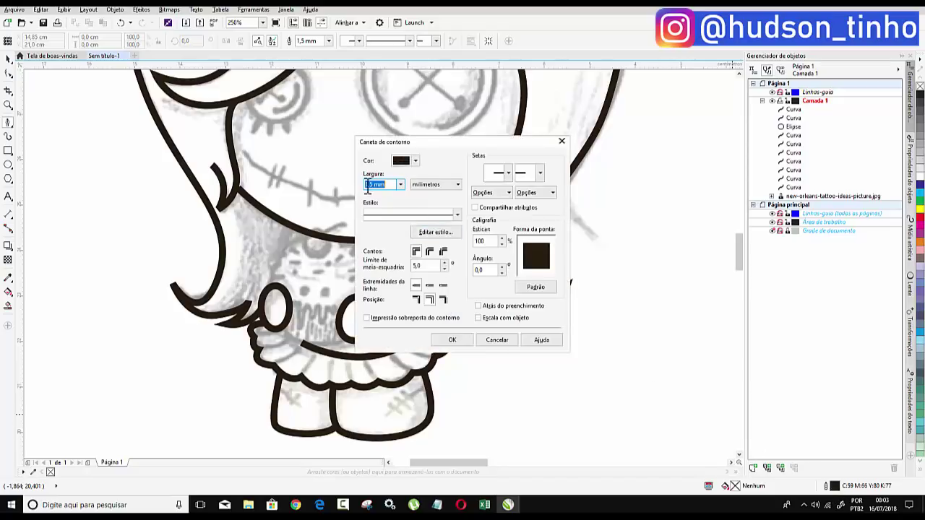
pyautogui.click(400, 185)
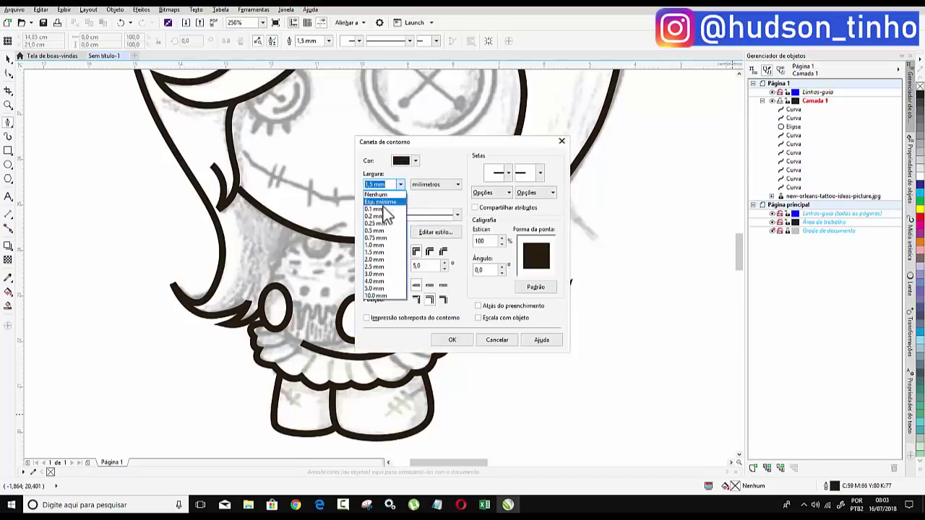
pyautogui.click(391, 232)
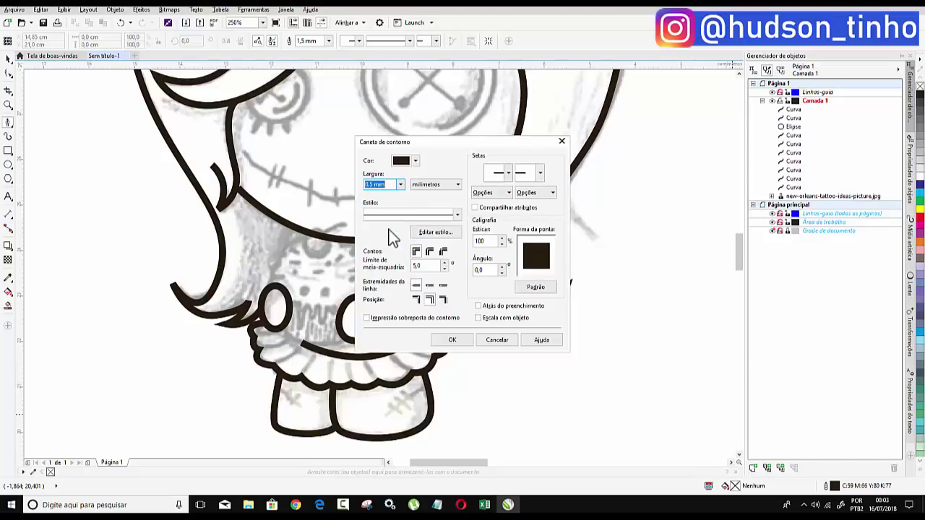
pyautogui.click(441, 339)
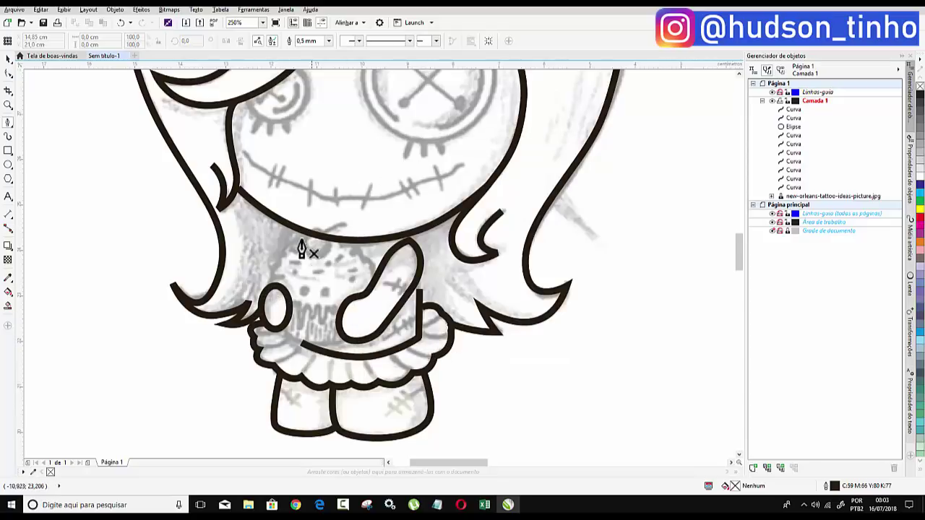
# - Trace the cupcake's wavy icing edge as one Bézier curve
pyautogui.scroll(1, 297, 313)
pyautogui.scroll(1, 287, 311)
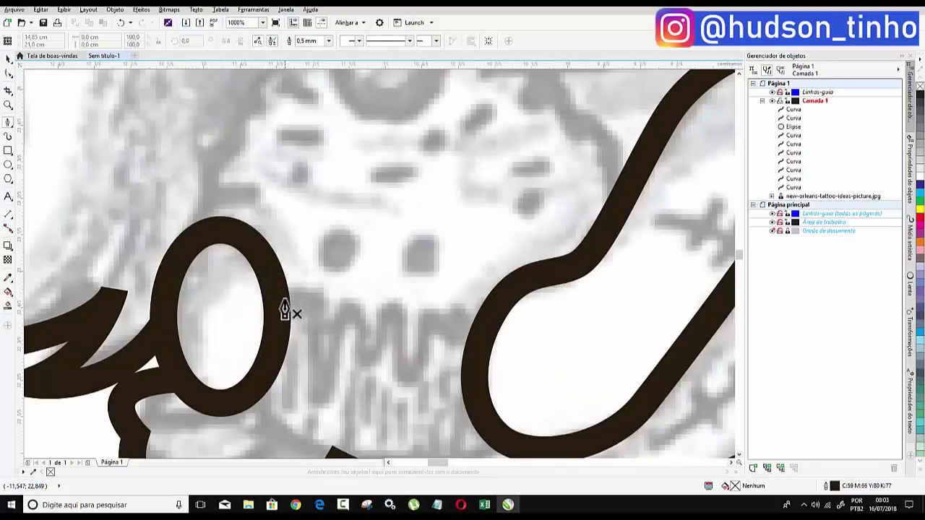
pyautogui.click(284, 303)
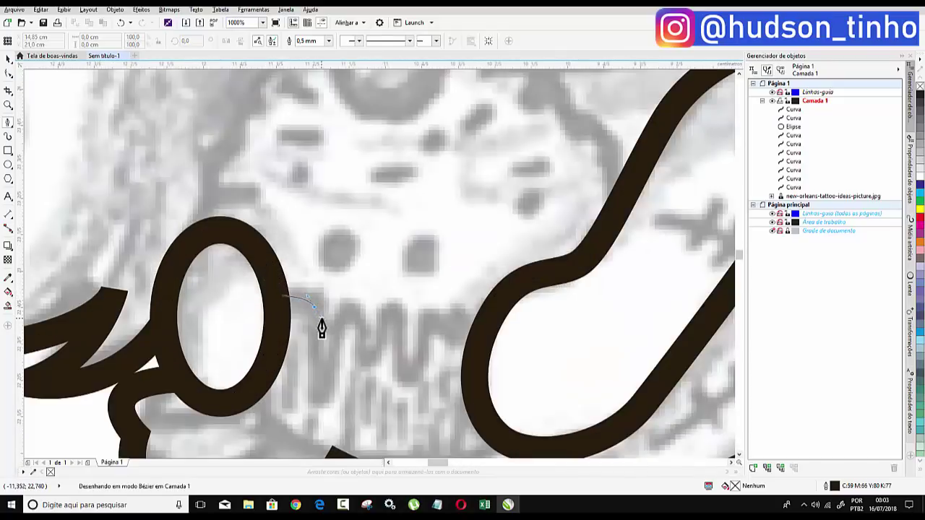
pyautogui.moveTo(317, 307)
pyautogui.mouseDown()
pyautogui.moveTo(315, 403)
pyautogui.moveTo(326, 418)
pyautogui.moveTo(327, 406)
pyautogui.mouseUp()
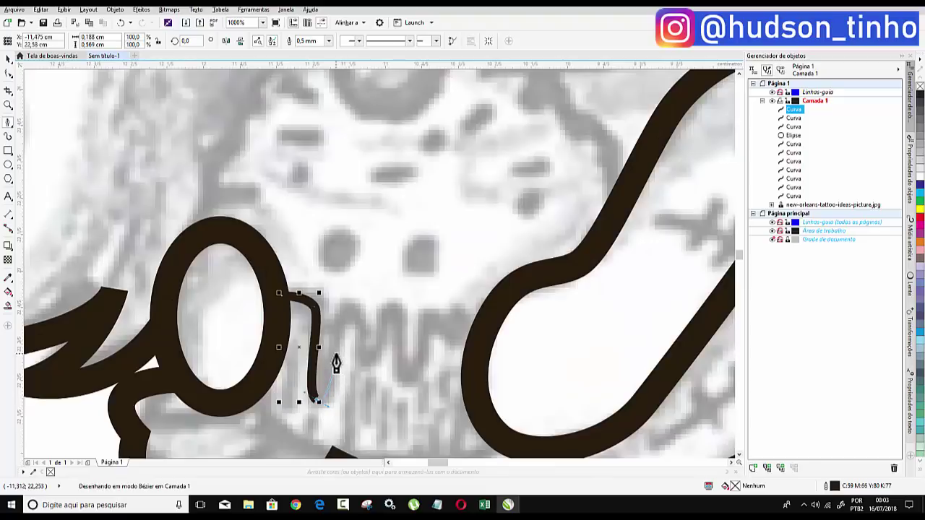
pyautogui.moveTo(354, 314)
pyautogui.mouseDown()
pyautogui.moveTo(369, 373)
pyautogui.moveTo(385, 338)
pyautogui.moveTo(416, 391)
pyautogui.moveTo(424, 362)
pyautogui.mouseUp()
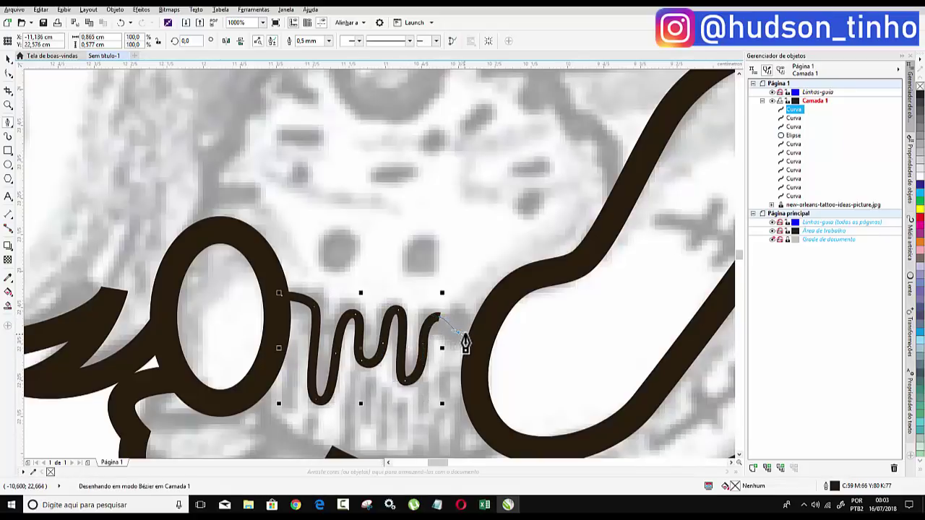
pyautogui.doubleClick(478, 322)
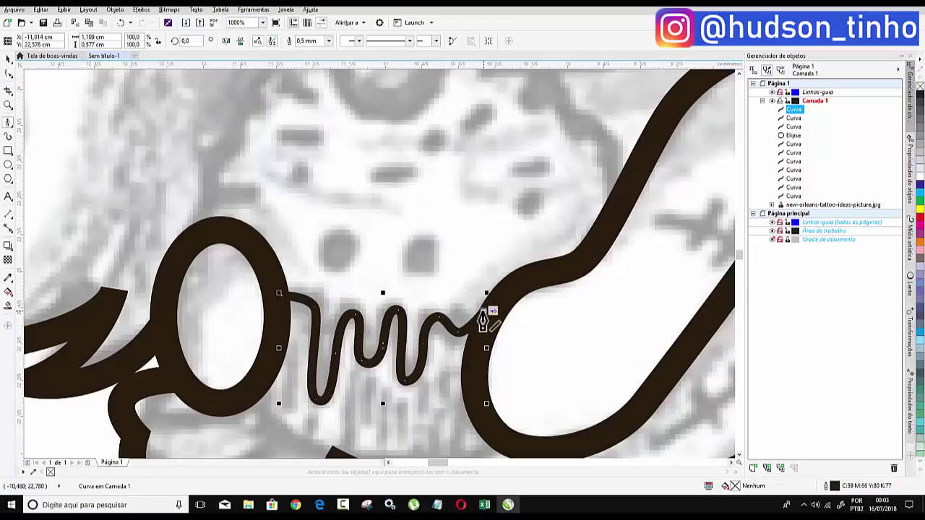
# - Trace the round cherry on top of the cupcake as a closed curve
pyautogui.scroll(-2, 300, 295)
pyautogui.scroll(1, 337, 351)
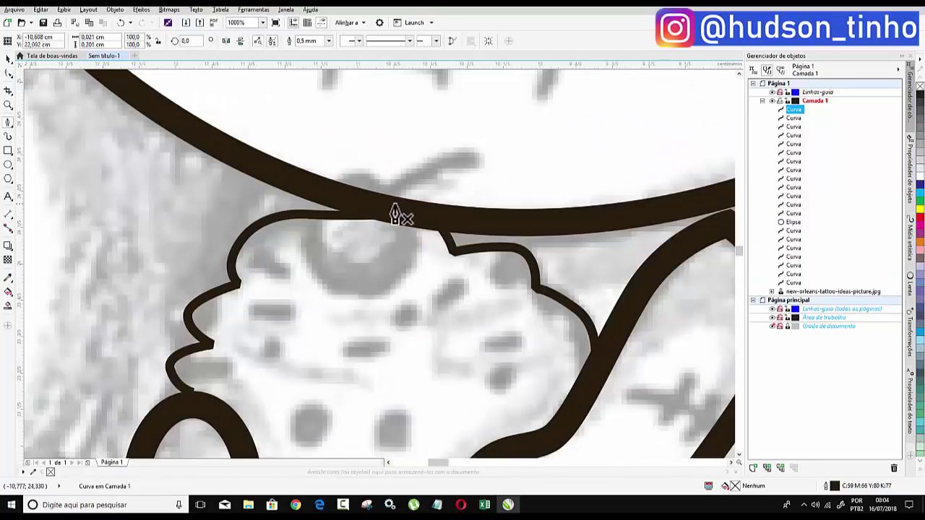
pyautogui.moveTo(396, 214); pyautogui.dragTo(373, 190)
pyautogui.click(333, 178)
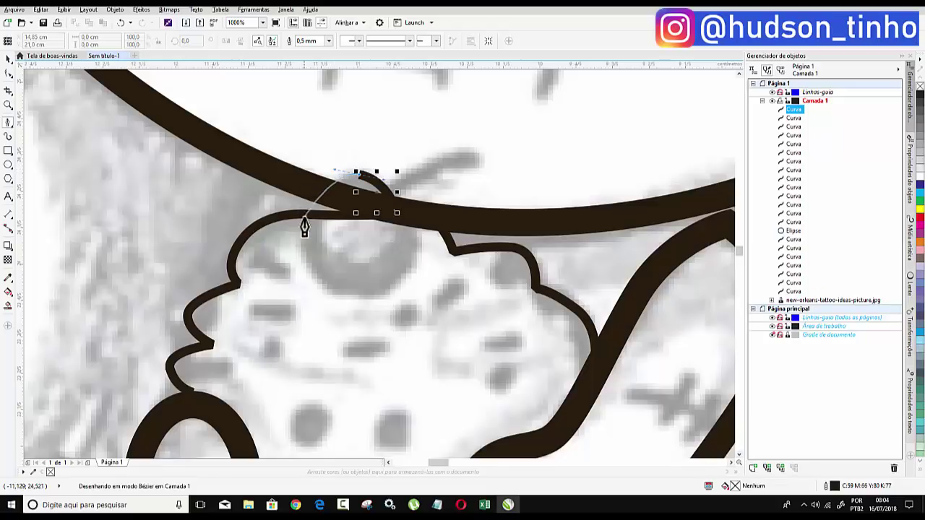
pyautogui.moveTo(318, 267); pyautogui.dragTo(363, 322)
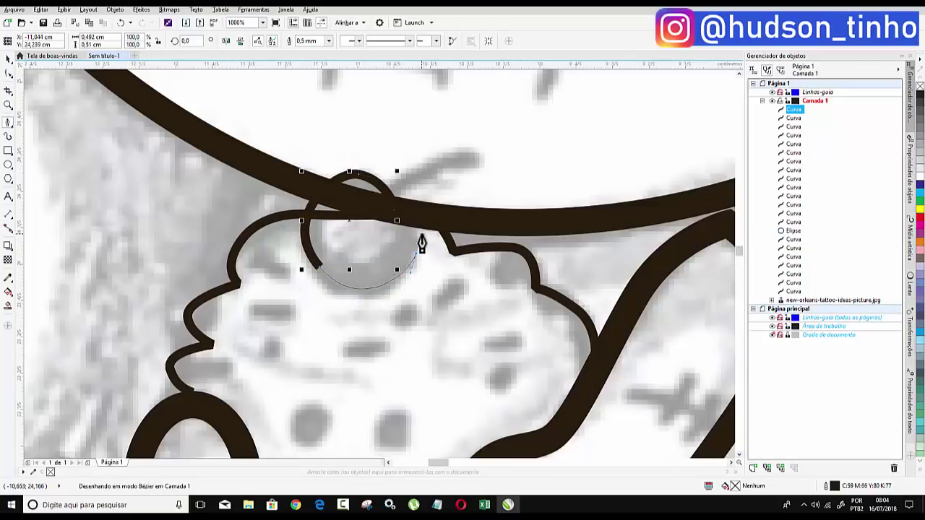
pyautogui.moveTo(405, 214)
pyautogui.mouseDown()
pyautogui.moveTo(419, 224)
pyautogui.moveTo(424, 215)
pyautogui.mouseUp()
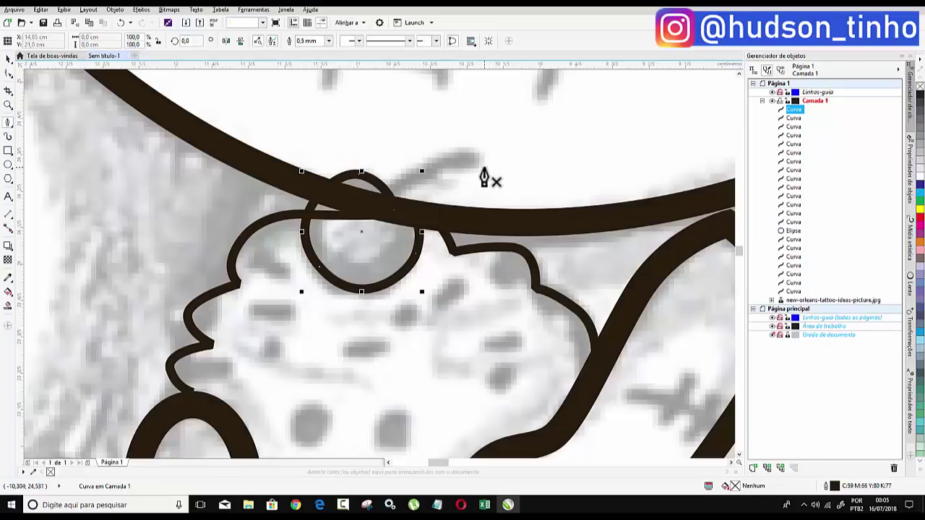
# - Draw the cherry's stem curving up to the right
pyautogui.click(484, 168)
pyautogui.moveTo(406, 191)
pyautogui.mouseDown()
pyautogui.moveTo(388, 202)
pyautogui.moveTo(478, 151)
pyautogui.moveTo(479, 192)
pyautogui.mouseUp()
pyautogui.press('space')
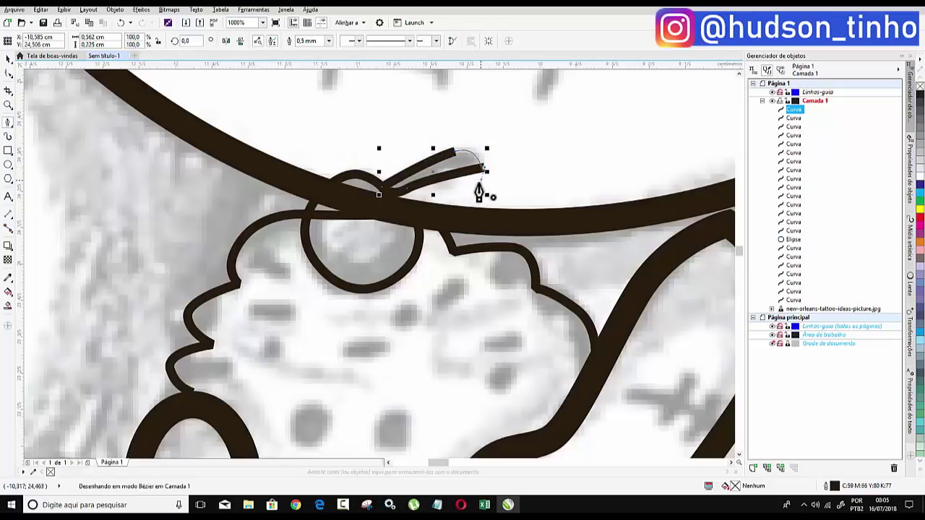
pyautogui.press('space')
pyautogui.scroll(-2, 477, 174)
pyautogui.scroll(-2, 441, 116)
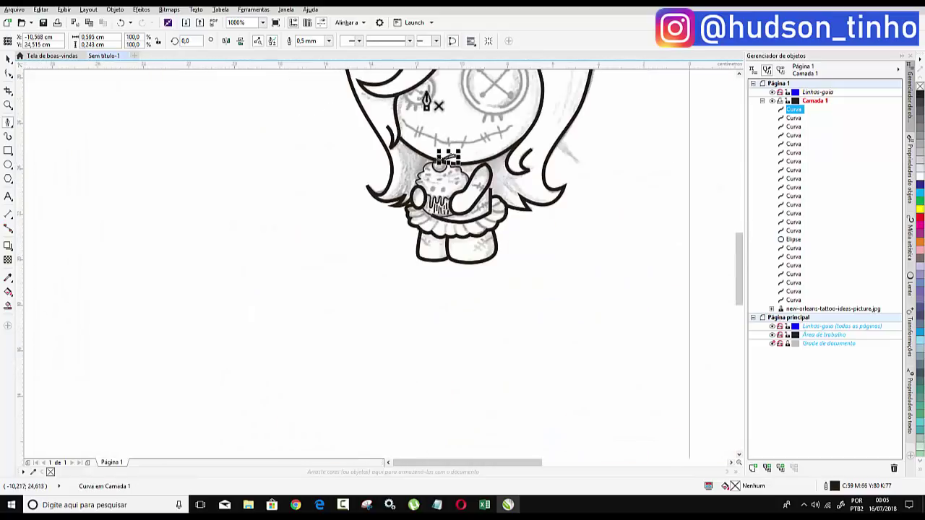
pyautogui.scroll(1, 456, 268)
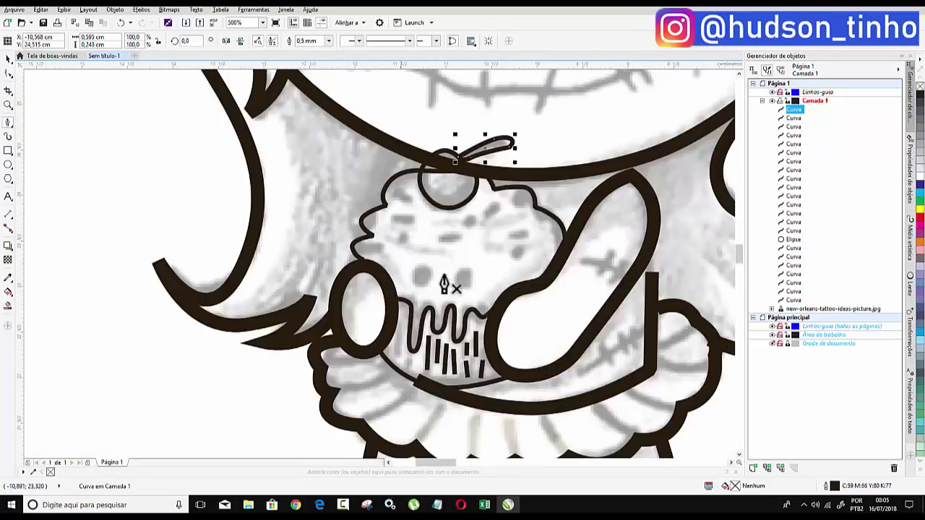
# - Outline four dark frosting spots with small ellipses
pyautogui.click(8, 166)
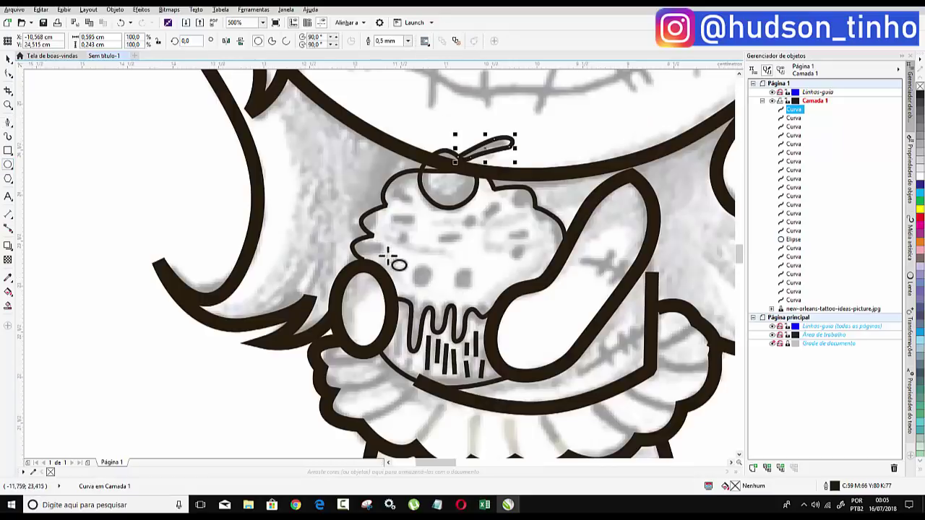
pyautogui.scroll(1, 415, 272)
pyautogui.scroll(1, 425, 272)
pyautogui.moveTo(428, 262); pyautogui.dragTo(466, 305)
pyautogui.moveTo(509, 267); pyautogui.dragTo(541, 310)
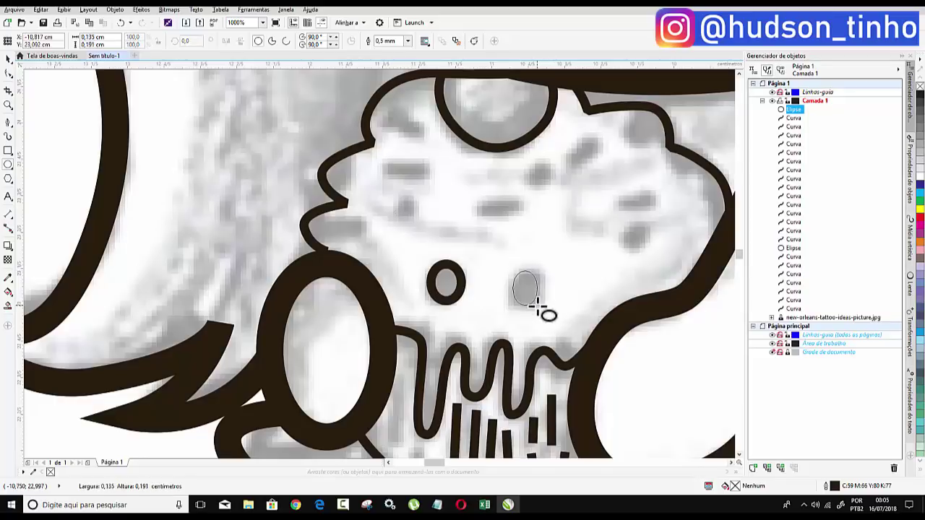
pyautogui.moveTo(475, 200)
pyautogui.mouseDown()
pyautogui.moveTo(522, 217)
pyautogui.moveTo(466, 206)
pyautogui.mouseUp()
pyautogui.moveTo(376, 161)
pyautogui.mouseDown()
pyautogui.moveTo(438, 180)
pyautogui.moveTo(416, 220)
pyautogui.mouseUp()
# - Add five more oval sprinkles across the right side, top and beside the cherry
pyautogui.moveTo(525, 162); pyautogui.dragTo(554, 193)
pyautogui.moveTo(621, 217); pyautogui.dragTo(653, 250)
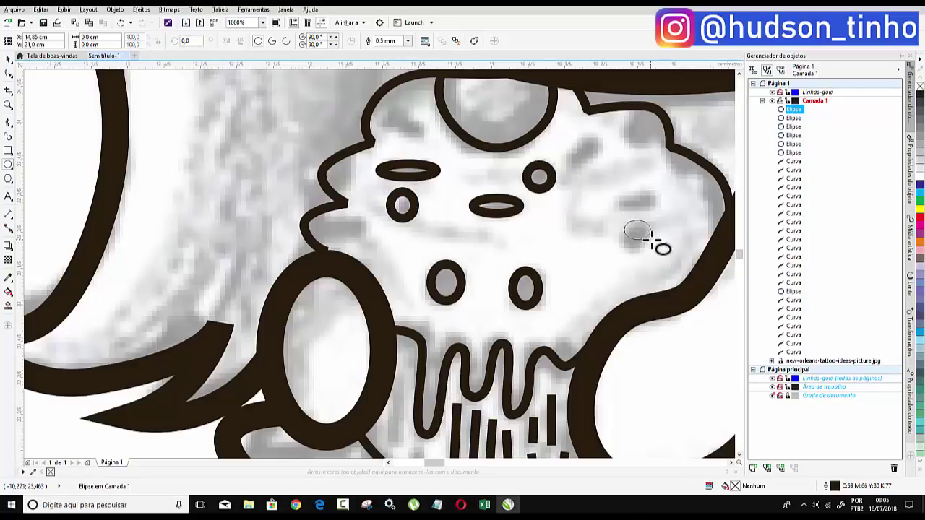
pyautogui.moveTo(627, 194); pyautogui.dragTo(671, 208)
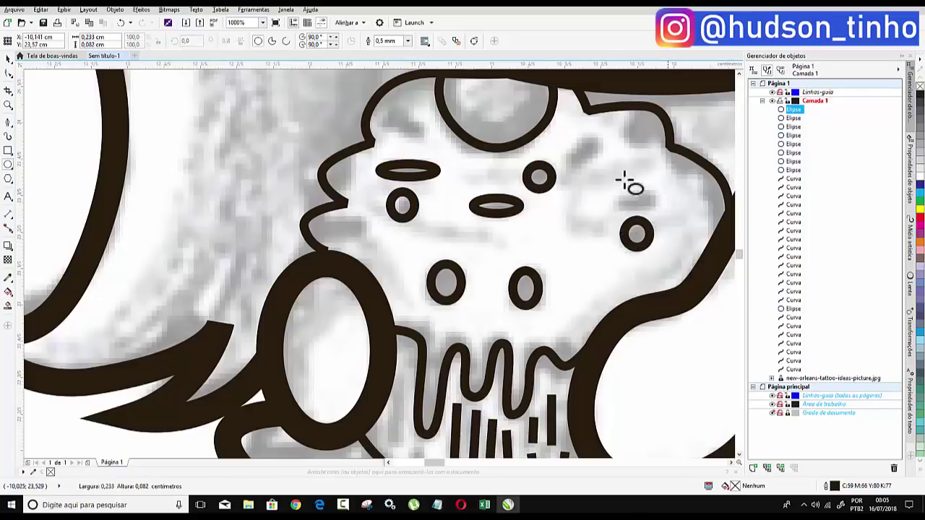
pyautogui.moveTo(630, 117); pyautogui.dragTo(659, 150)
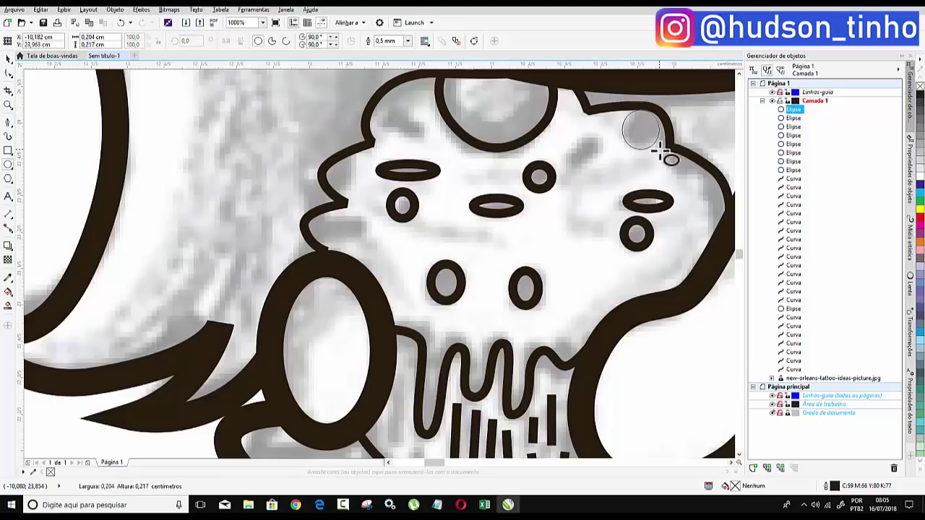
pyautogui.scroll(-3, 542, 181)
pyautogui.scroll(3, 561, 140)
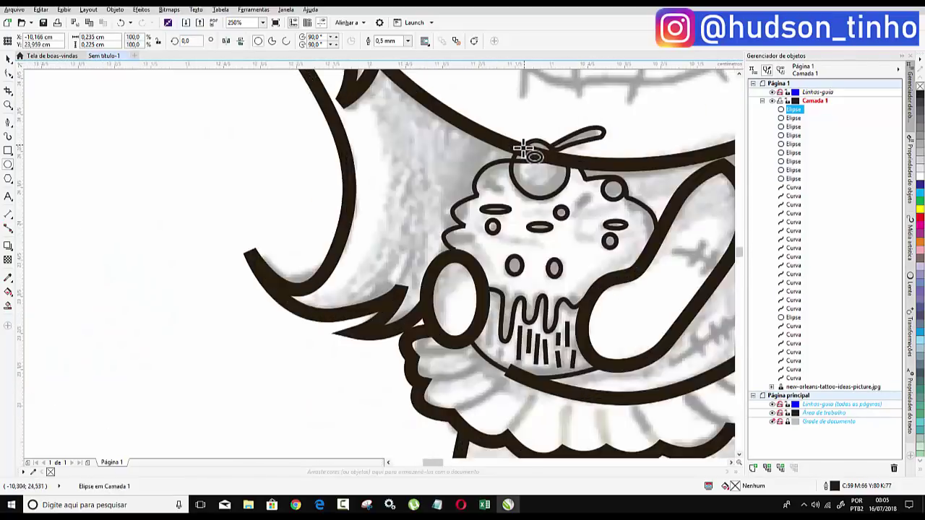
pyautogui.moveTo(446, 209); pyautogui.dragTo(487, 224)
pyautogui.scroll(-2, 398, 183)
pyautogui.scroll(1, 489, 206)
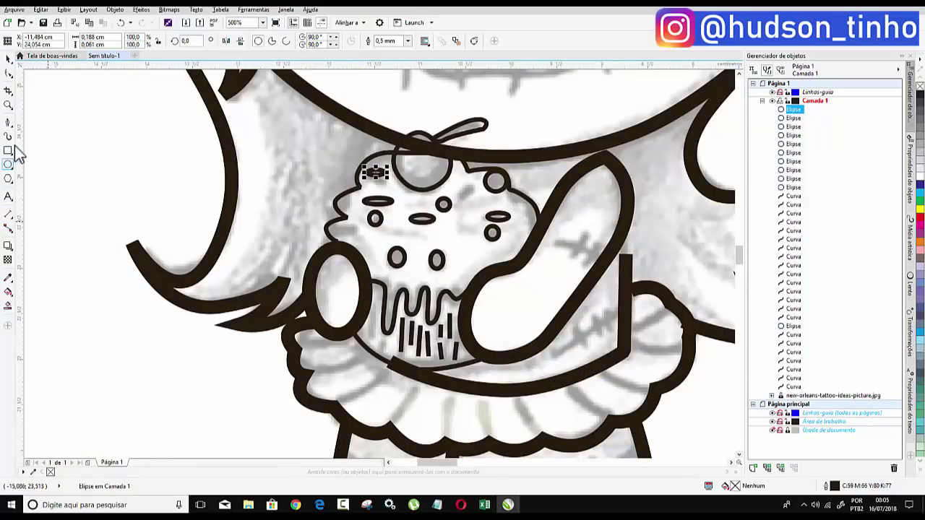
# - Draw two curved frosting lines, one on the left side and one from the right edge
pyautogui.click(9, 124)
pyautogui.scroll(1, 400, 234)
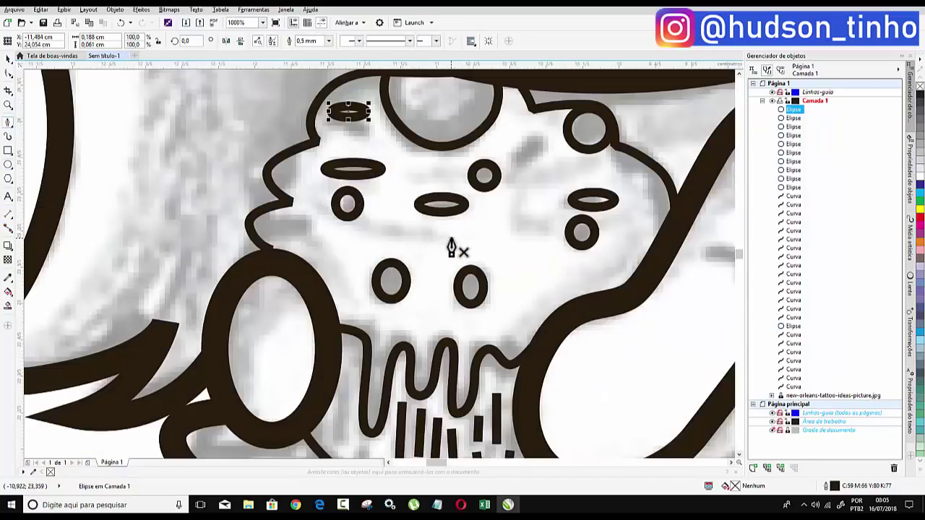
pyautogui.click(451, 238)
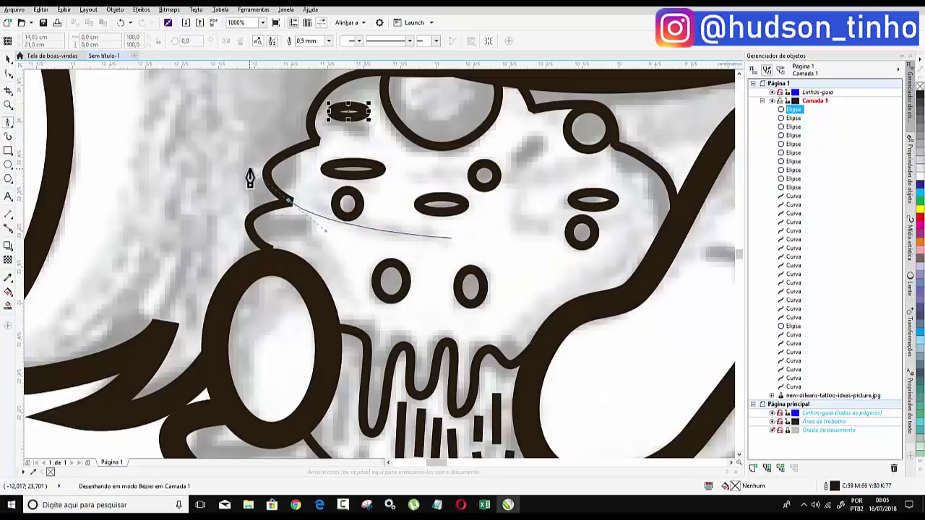
pyautogui.press('Escape')
pyautogui.moveTo(285, 196); pyautogui.dragTo(247, 173)
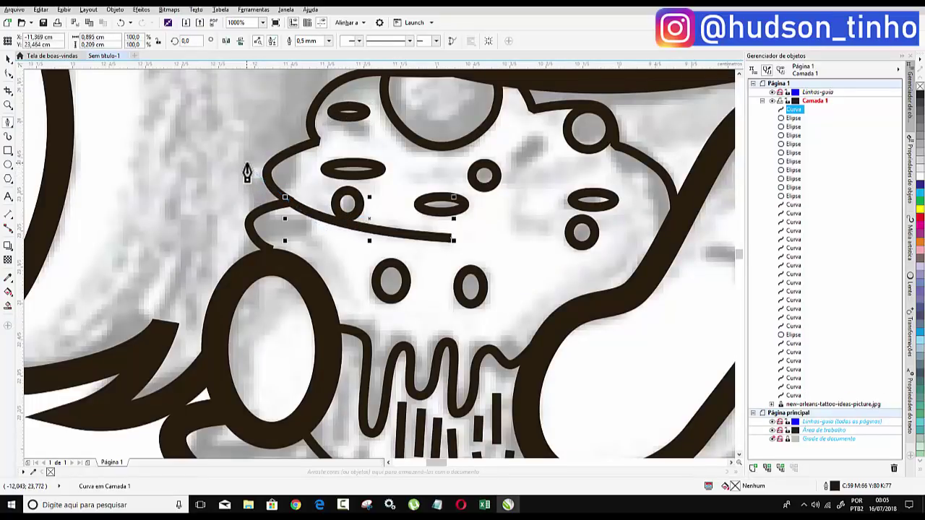
pyautogui.click(679, 209)
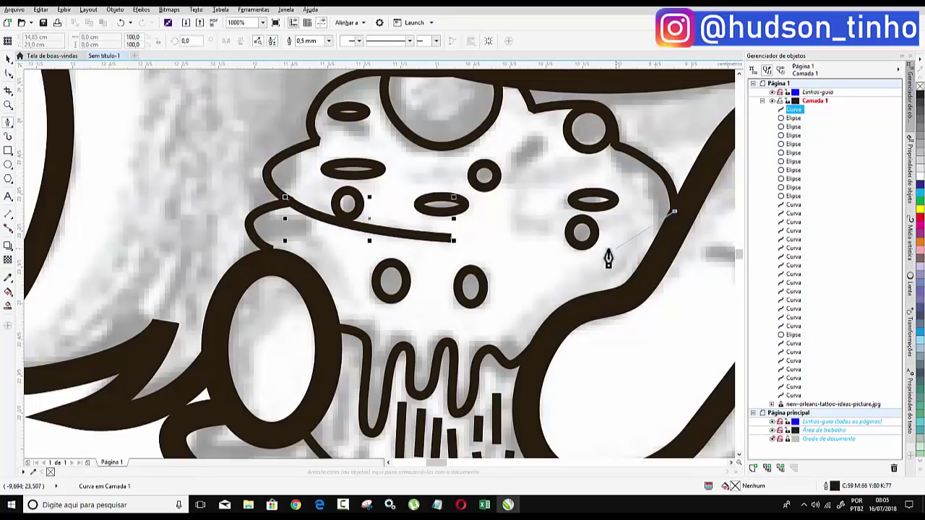
pyautogui.moveTo(571, 262); pyautogui.dragTo(510, 263)
pyautogui.doubleClick(510, 262)
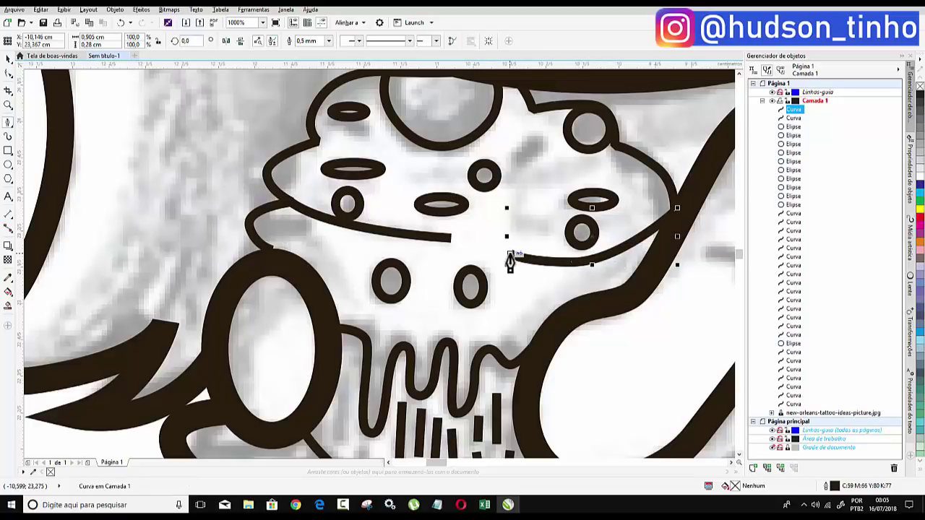
# - Draw a fold line on the skirt ruffle and a diagonal line from below the cupcake
pyautogui.scroll(-1, 510, 264)
pyautogui.scroll(-4, 354, 362)
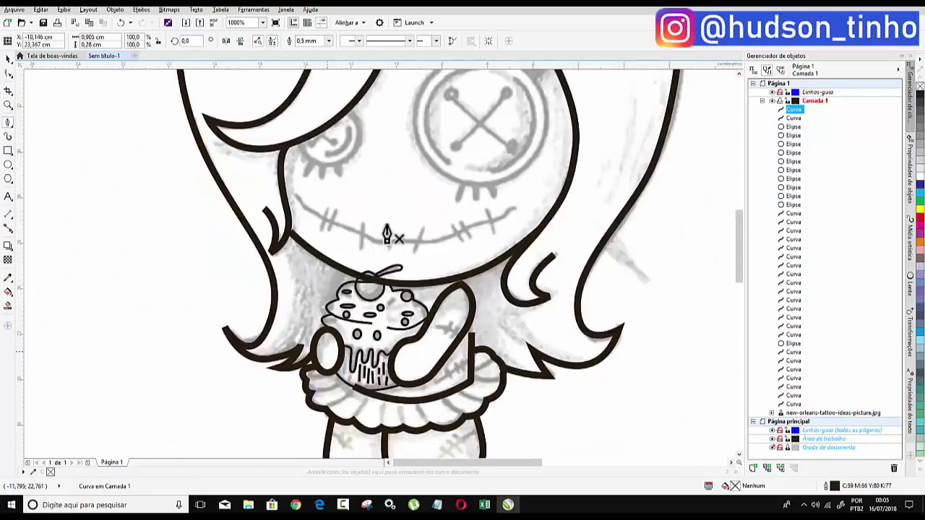
pyautogui.scroll(-1, 388, 234)
pyautogui.scroll(2, 375, 320)
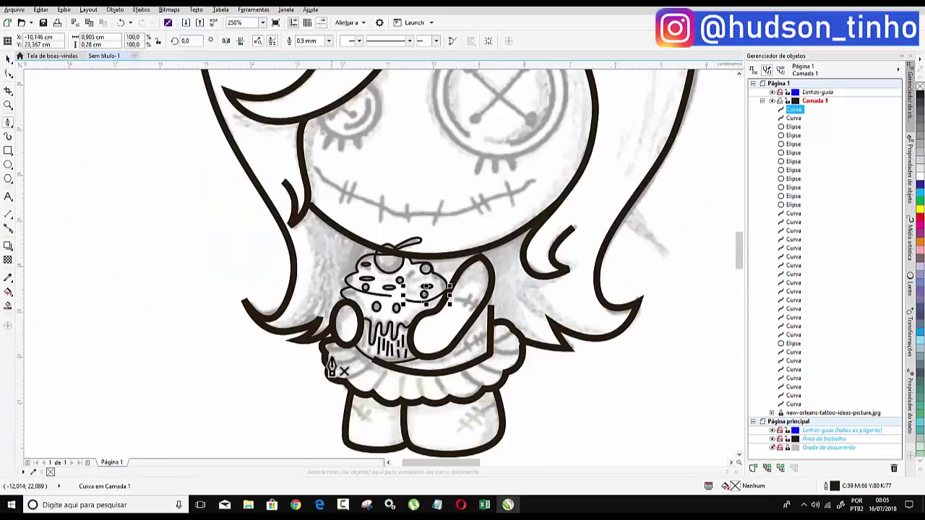
pyautogui.scroll(2, 336, 374)
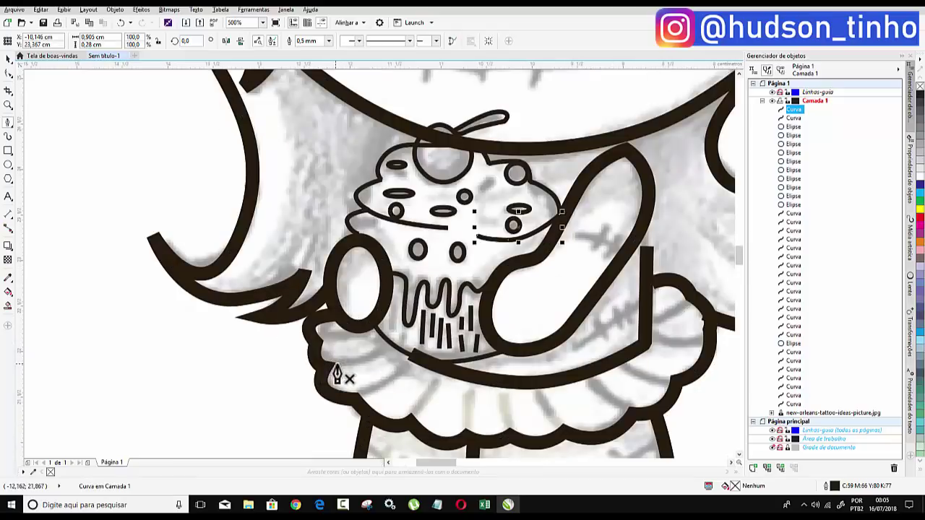
pyautogui.scroll(2, 438, 391)
pyautogui.click(439, 375)
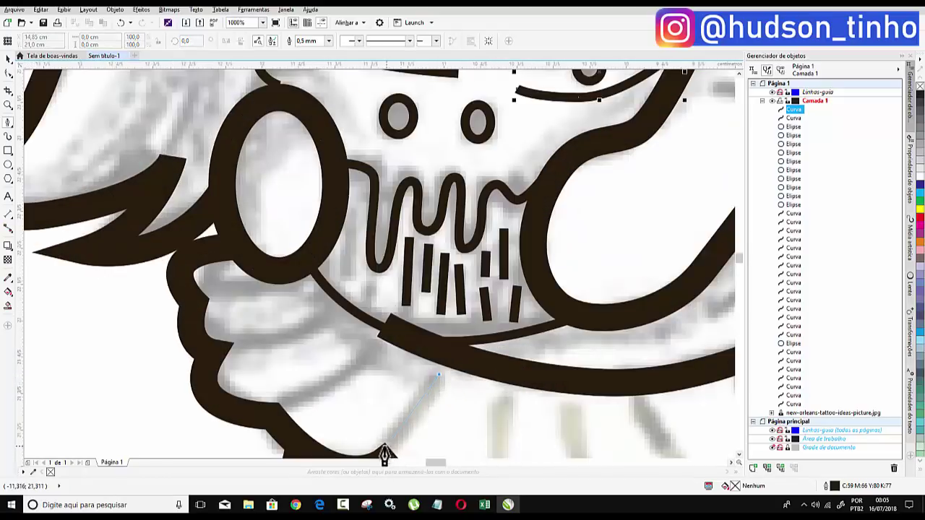
pyautogui.click(383, 446)
pyautogui.scroll(-2, 384, 447)
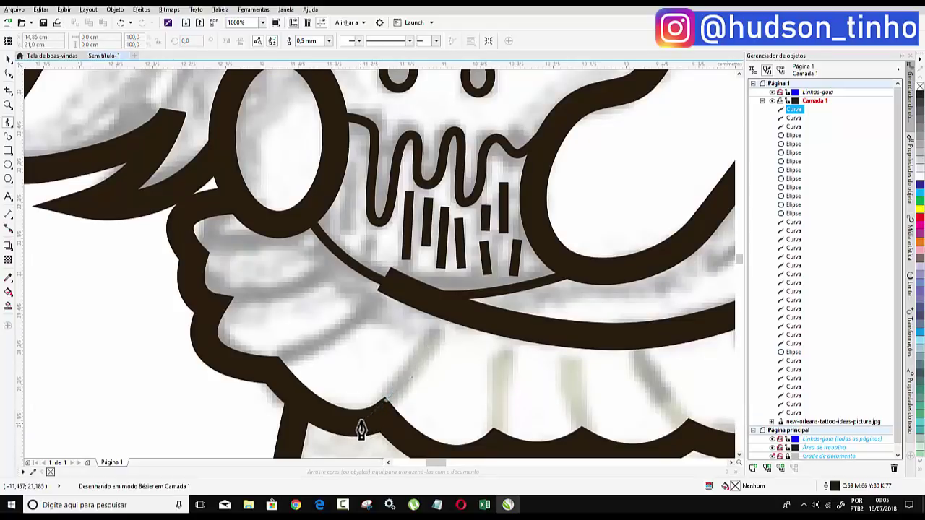
pyautogui.press('Escape')
pyautogui.click(381, 307)
pyautogui.click(264, 368)
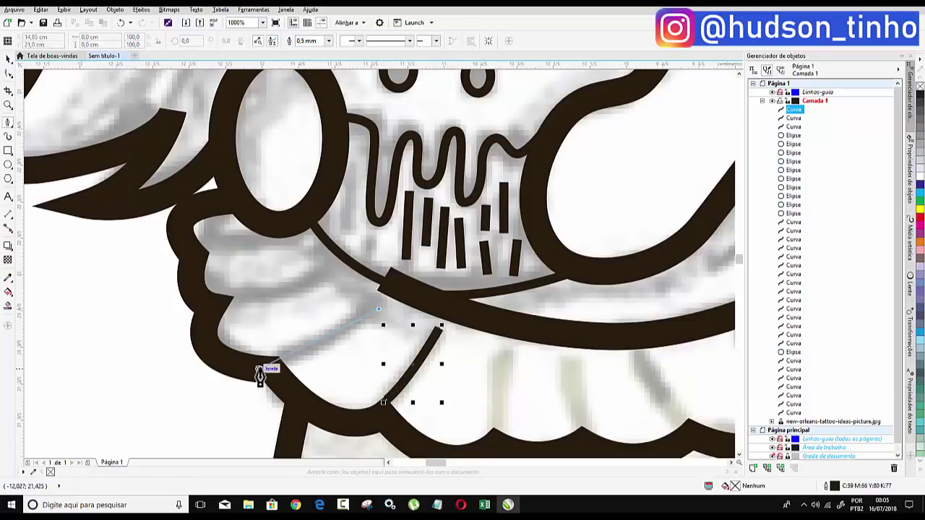
pyautogui.press('Escape')
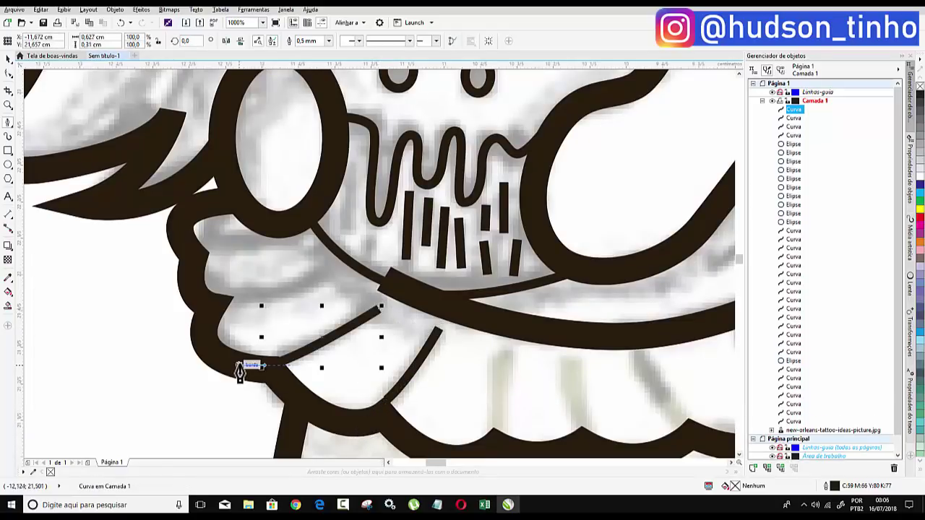
# - Trace the lower and upper finger lines on the doll's left hand
pyautogui.click(261, 367)
pyautogui.click(220, 302)
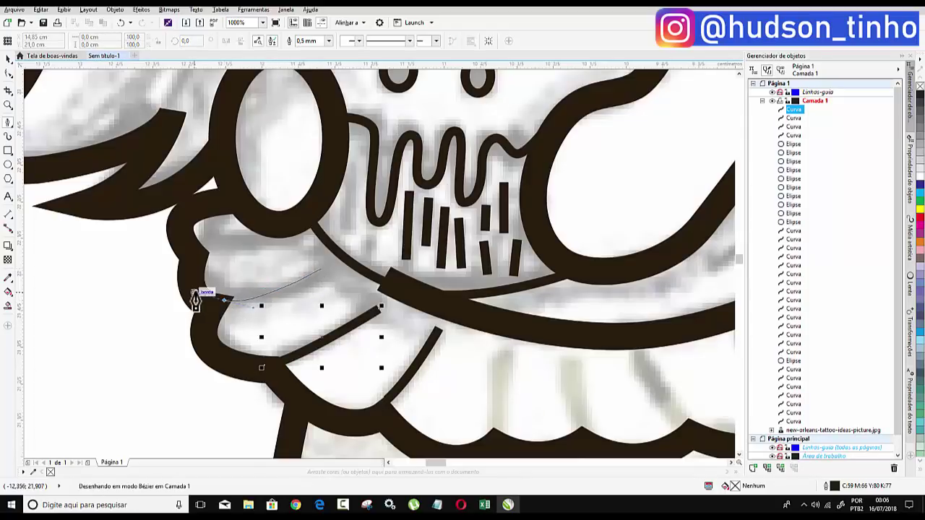
pyautogui.press('Escape')
pyautogui.click(201, 297)
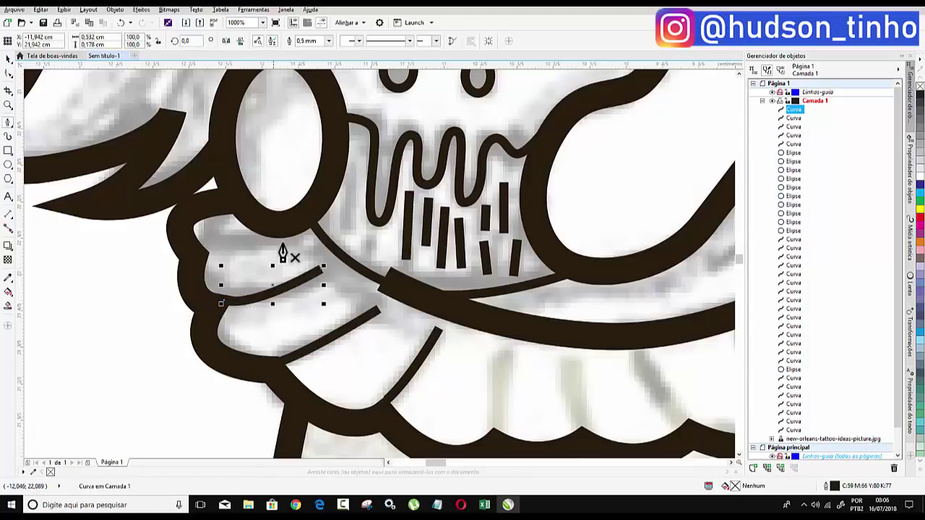
pyautogui.click(296, 244)
pyautogui.click(196, 249)
pyautogui.press('Escape')
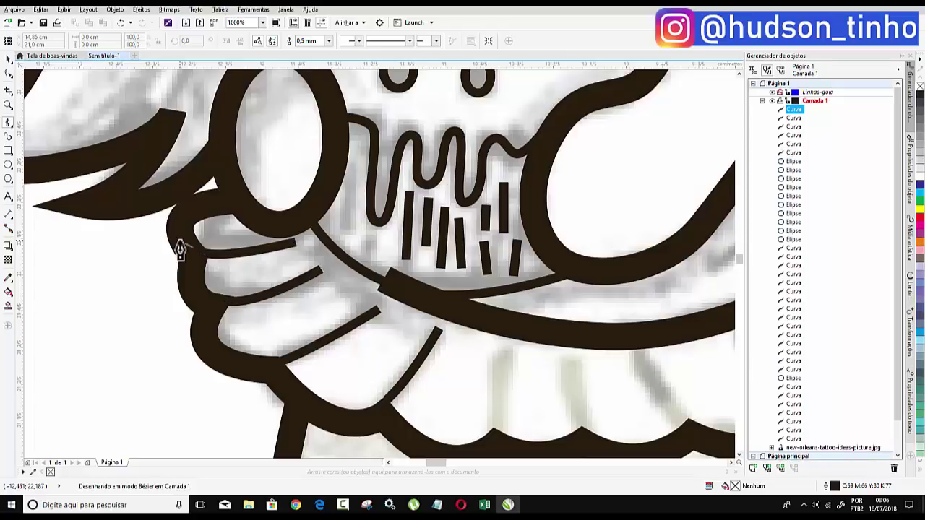
pyautogui.scroll(-3, 264, 280)
# - Draw three short fold lines on the left part of the skirt ruffle
pyautogui.scroll(2, 329, 296)
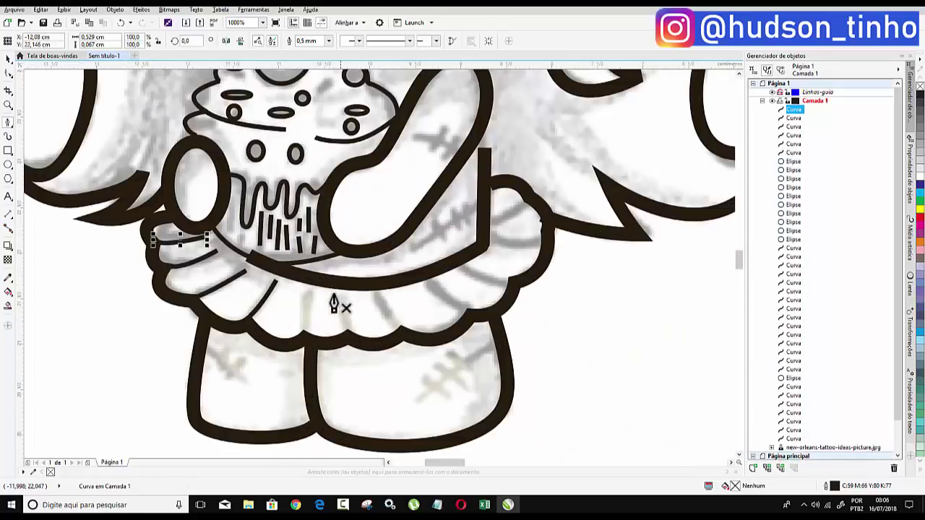
pyautogui.click(305, 340)
pyautogui.click(306, 294)
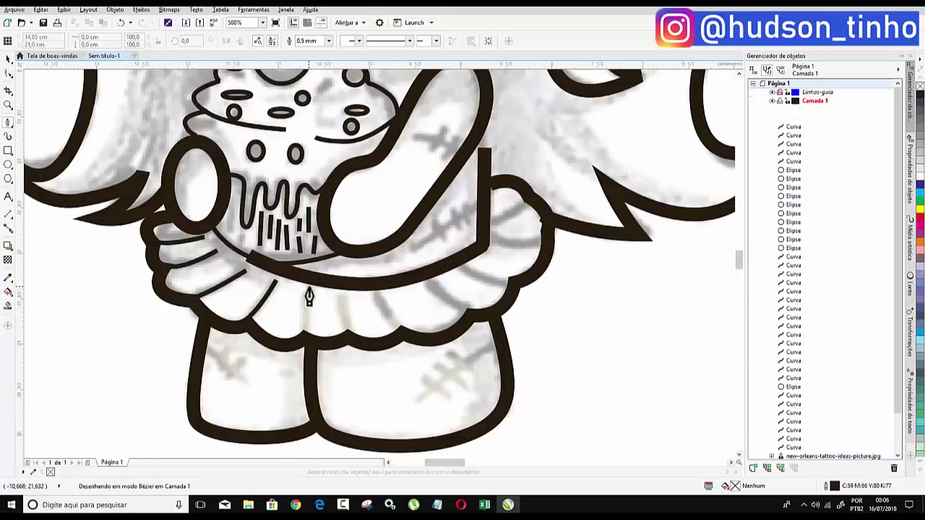
pyautogui.click(348, 336)
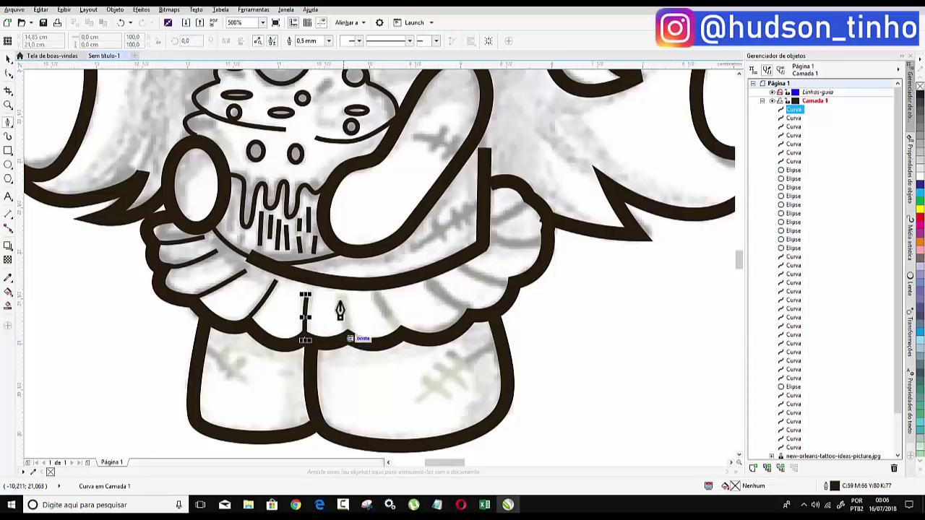
pyautogui.click(343, 296)
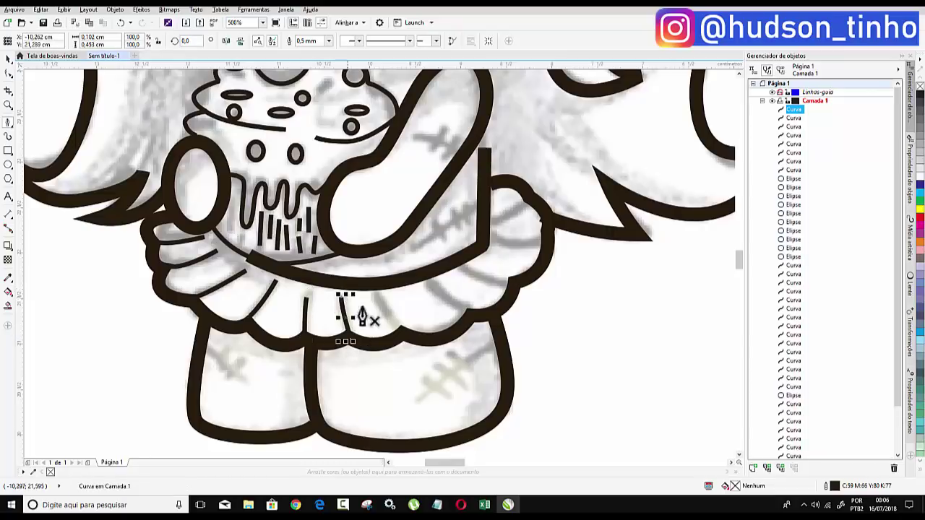
pyautogui.click(398, 329)
pyautogui.click(378, 300)
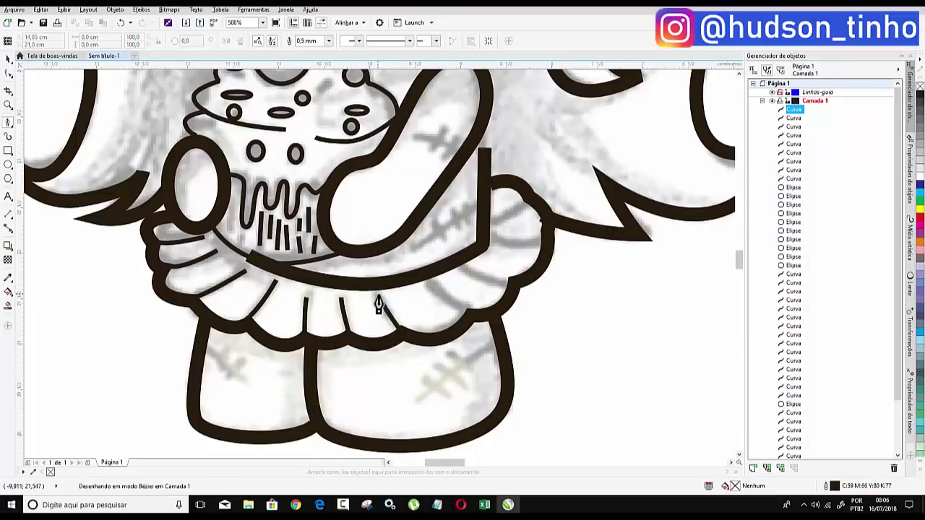
pyautogui.doubleClick(377, 303)
# - Add two more fold lines toward the ruffle's right end
pyautogui.click(471, 317)
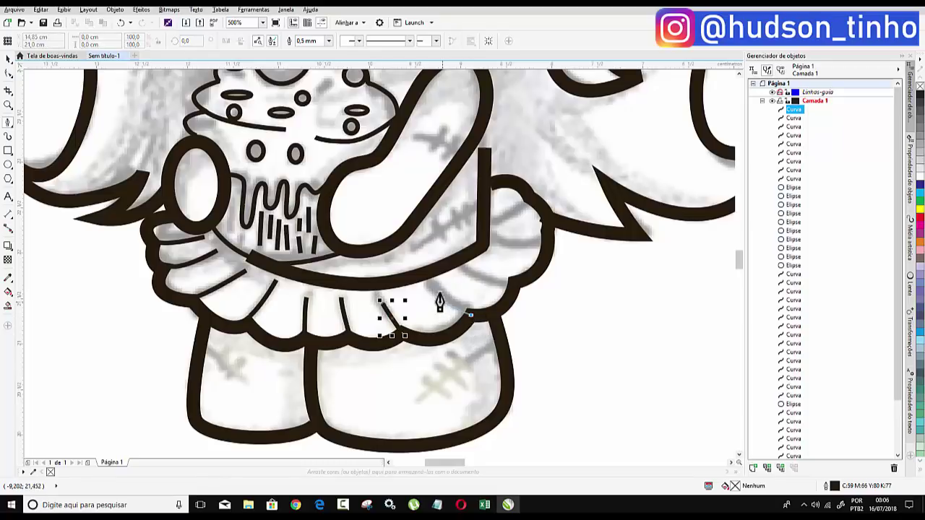
pyautogui.click(433, 289)
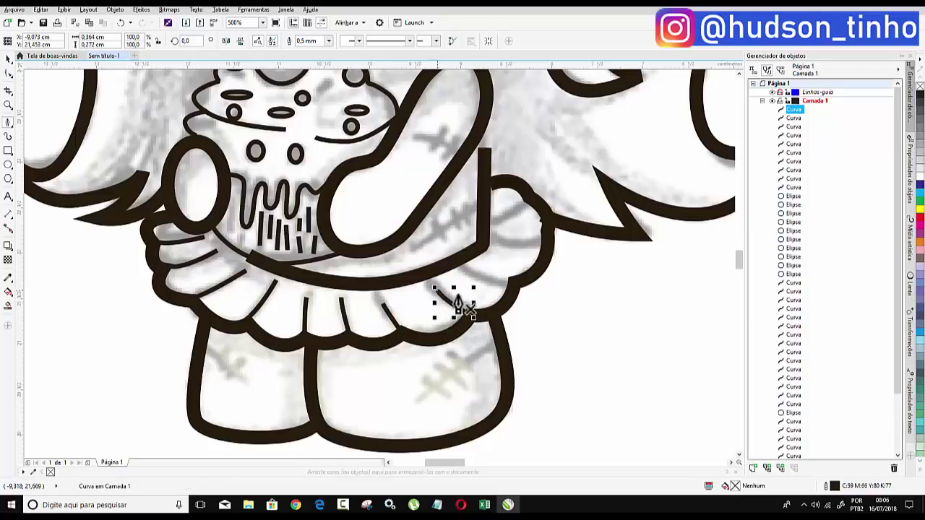
pyautogui.click(508, 278)
pyautogui.click(475, 273)
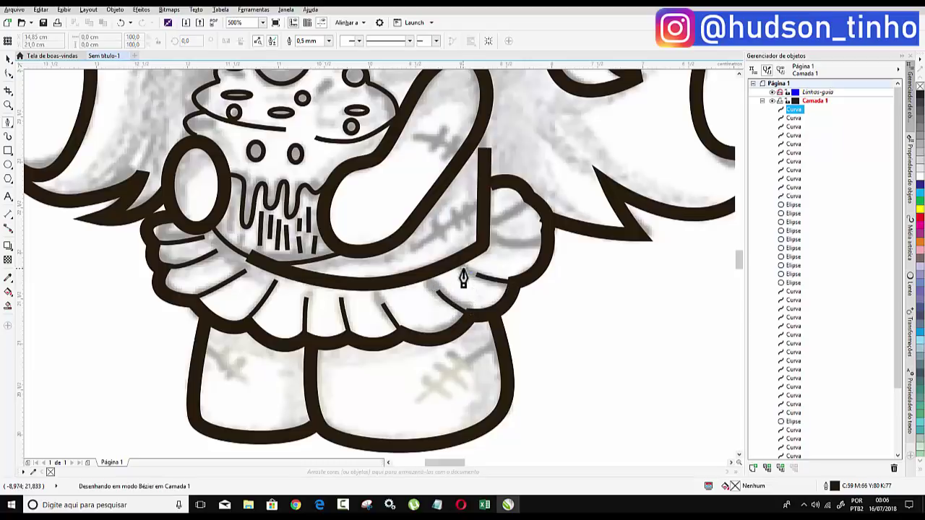
pyautogui.doubleClick(463, 277)
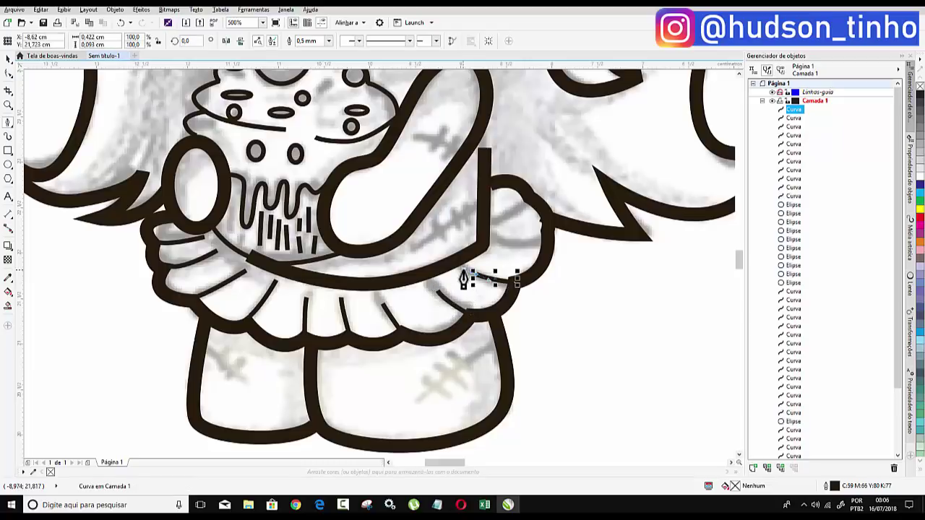
# - Draw two finger lines on the doll's right hand
pyautogui.click(546, 237)
pyautogui.doubleClick(492, 242)
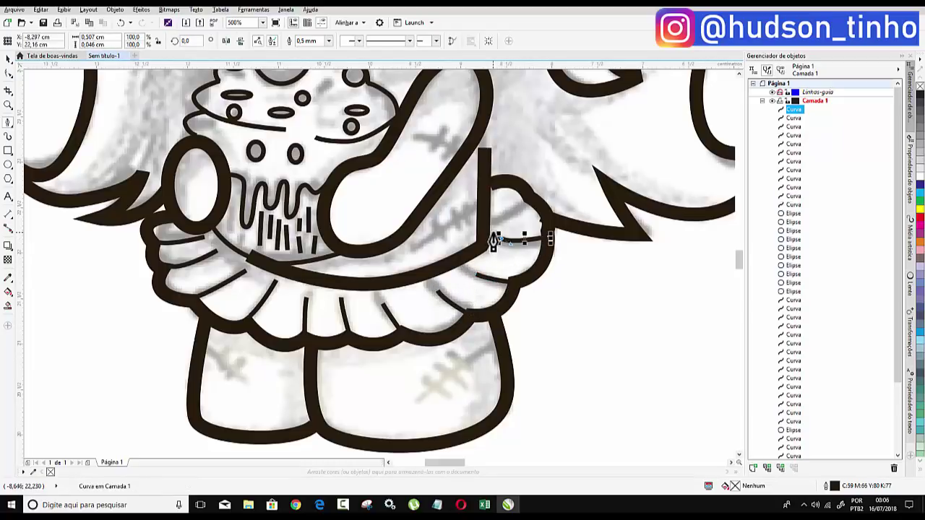
pyautogui.click(535, 197)
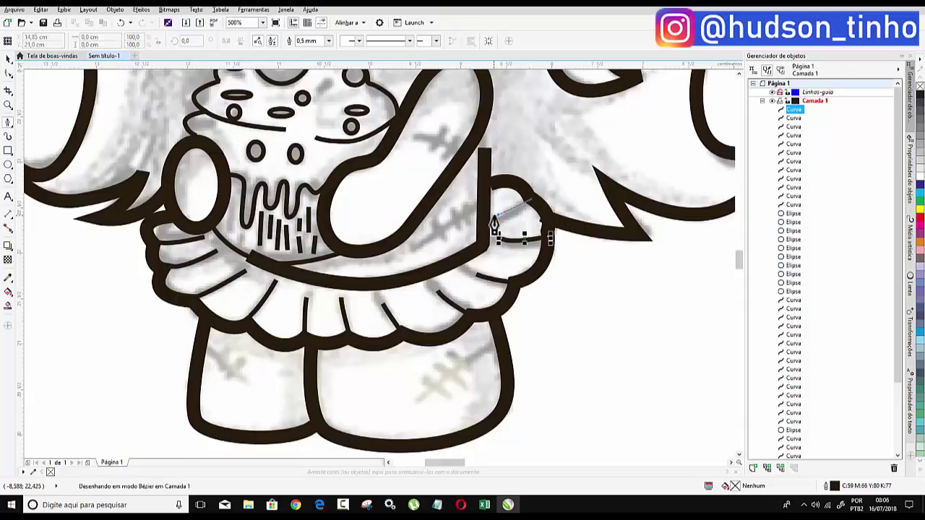
pyautogui.doubleClick(494, 223)
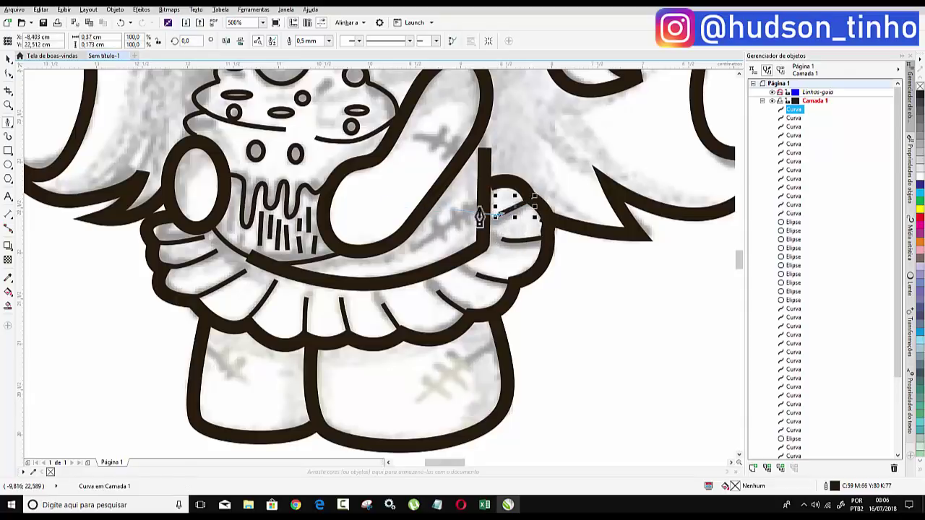
# - Draw a long stitch line across the right arm with three cross stitches
pyautogui.scroll(2, 469, 209)
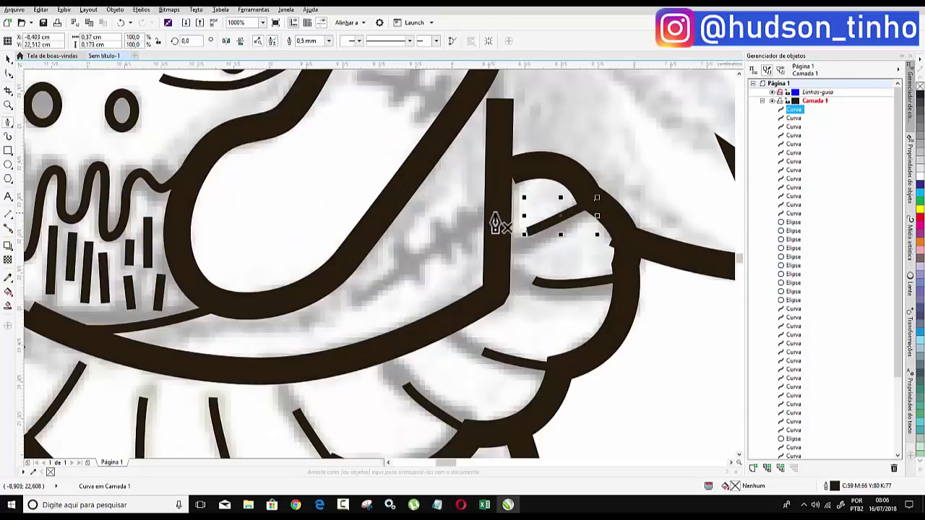
pyautogui.click(498, 217)
pyautogui.doubleClick(354, 299)
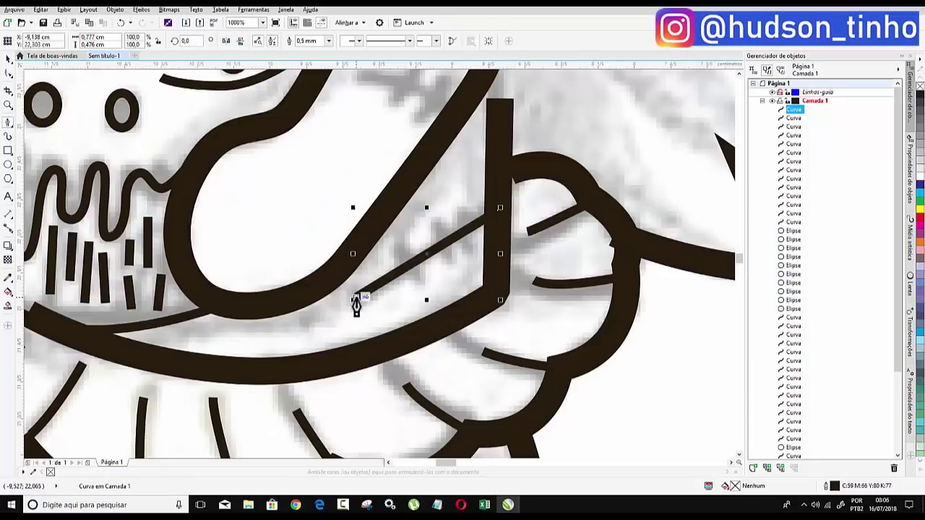
pyautogui.click(398, 240)
pyautogui.doubleClick(422, 284)
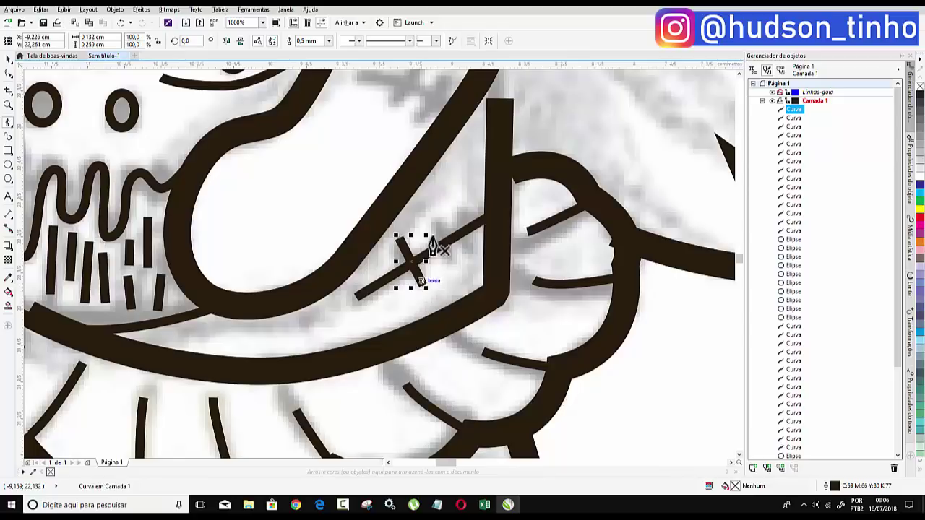
pyautogui.click(432, 211)
pyautogui.doubleClick(447, 269)
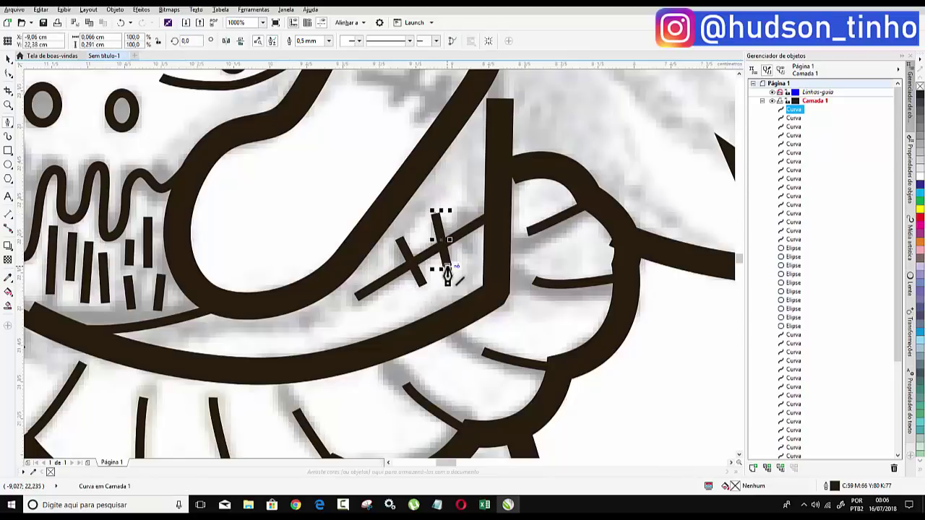
pyautogui.click(457, 202)
pyautogui.doubleClick(474, 261)
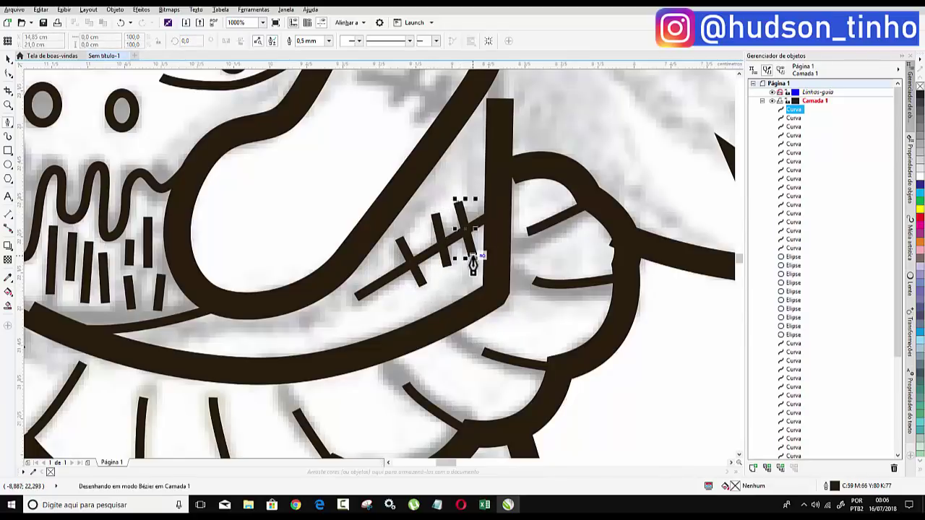
# - Add a second curved stitch line on the upper arm with two cross marks
pyautogui.scroll(-3, 418, 216)
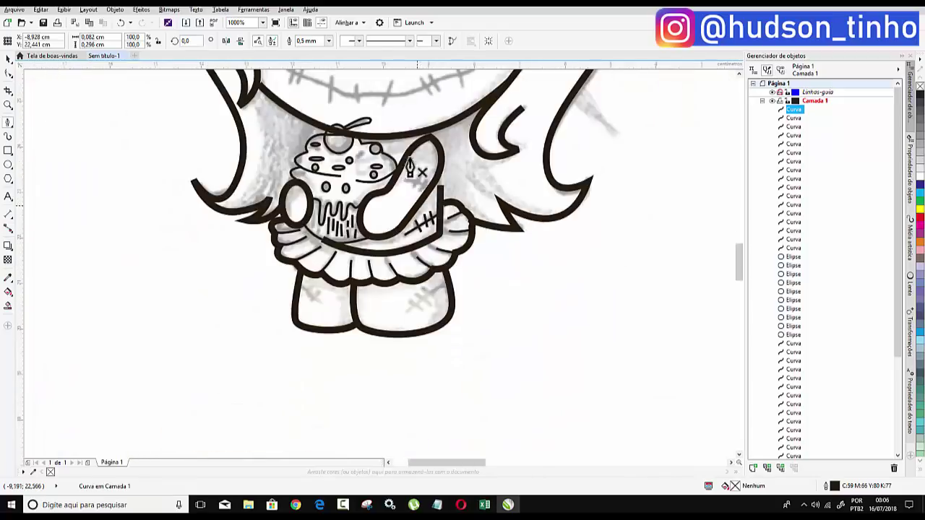
pyautogui.scroll(3, 439, 283)
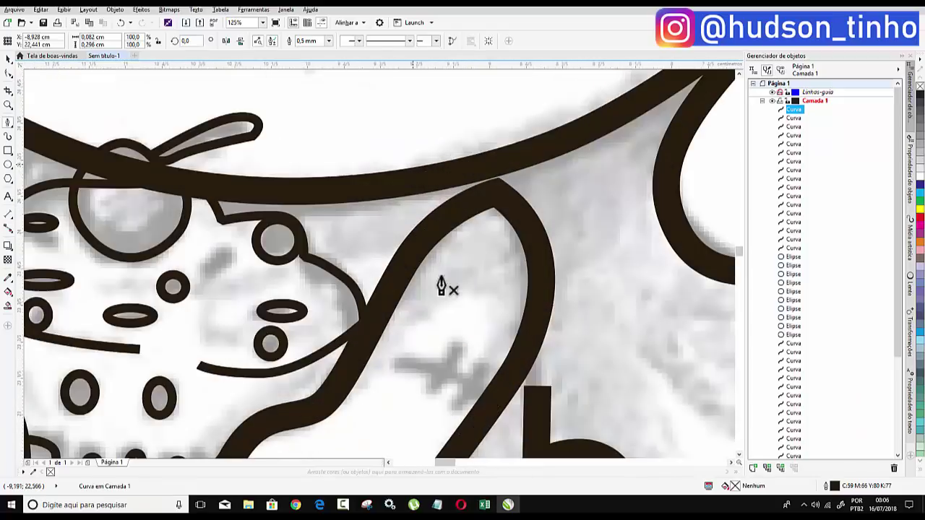
pyautogui.click(398, 361)
pyautogui.moveTo(469, 382); pyautogui.dragTo(498, 396)
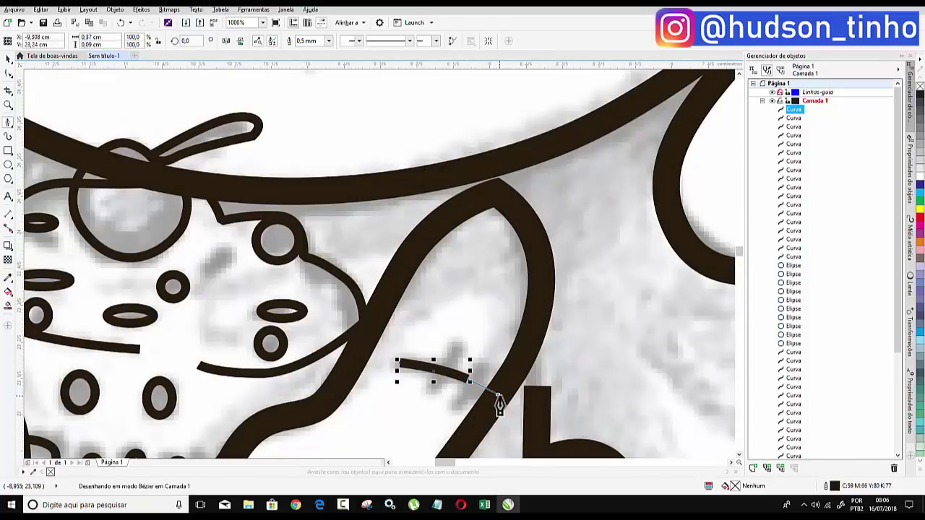
pyautogui.click(497, 396)
pyautogui.click(460, 345)
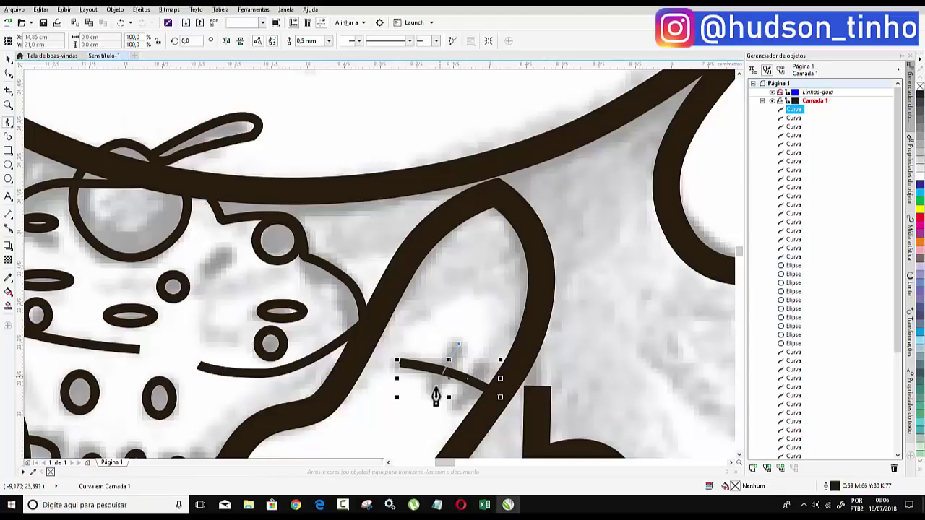
pyautogui.click(433, 390)
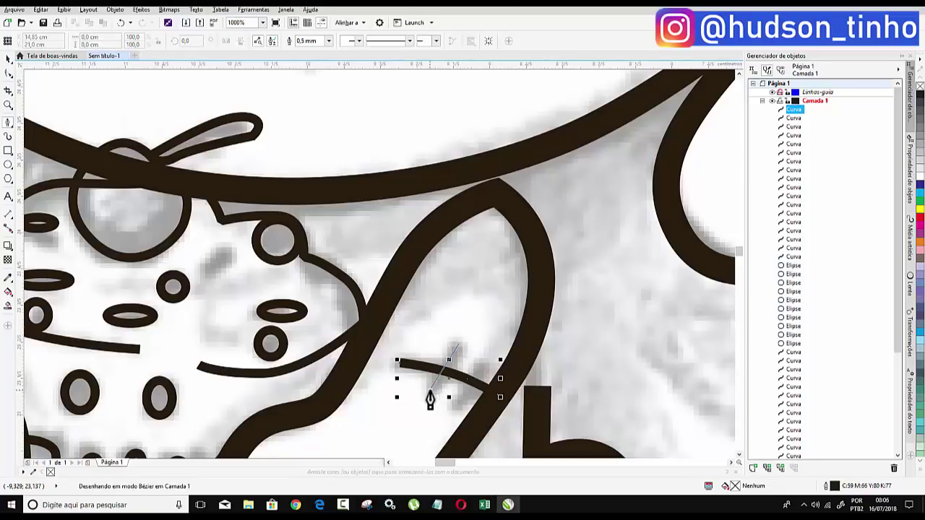
pyautogui.click(494, 356)
pyautogui.click(459, 408)
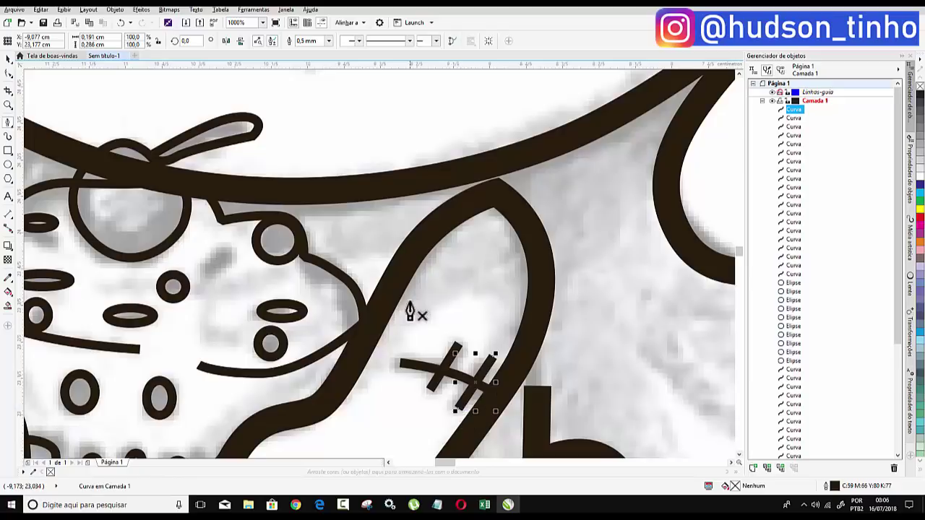
pyautogui.scroll(-3, 417, 311)
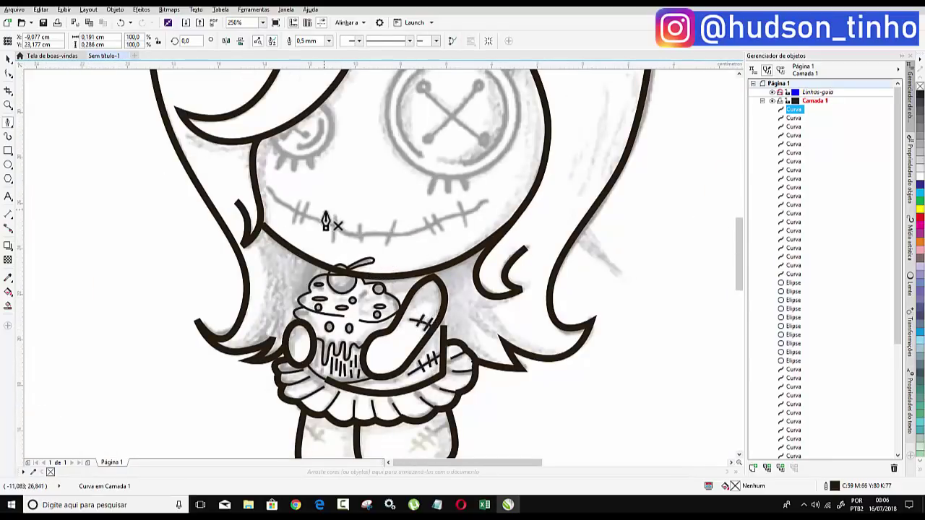
# - Trace the mouth curve point by point from its right end to the left corner
pyautogui.scroll(-1, 328, 210)
pyautogui.scroll(1, 358, 168)
pyautogui.scroll(1, 560, 293)
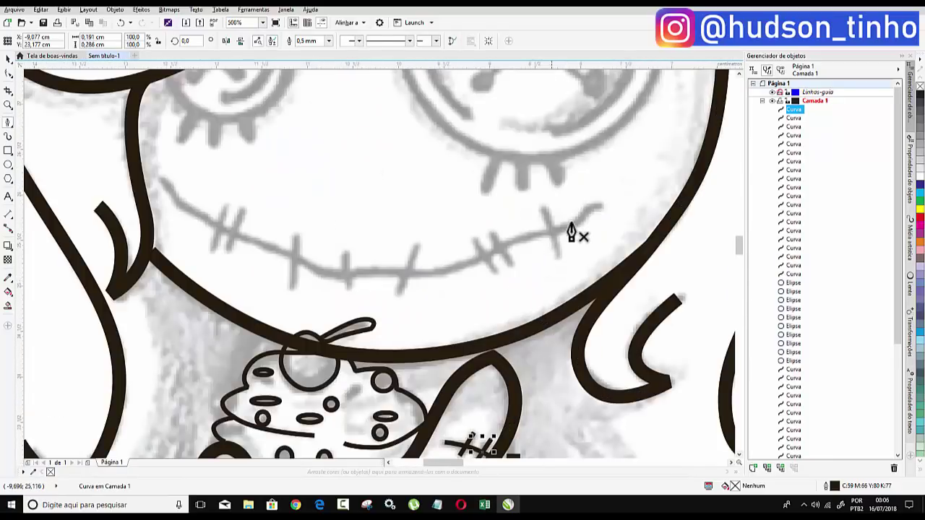
pyautogui.click(602, 207)
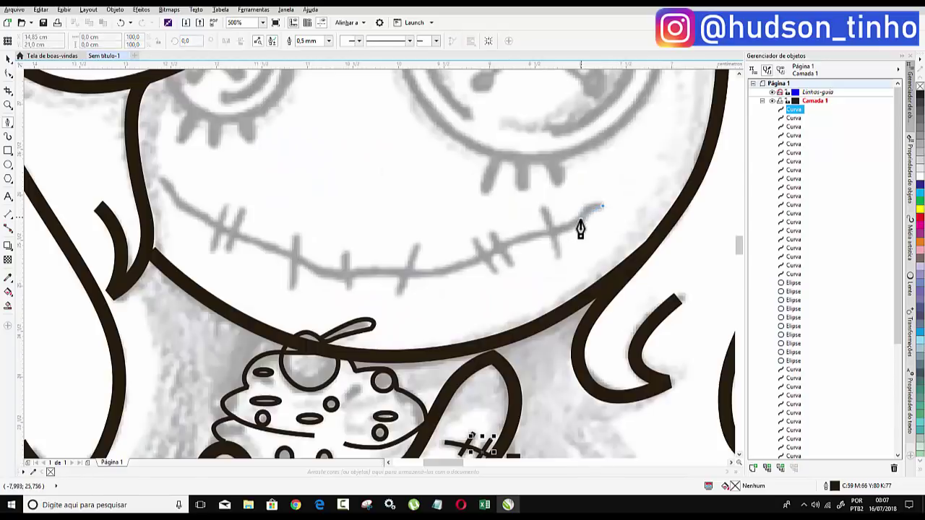
pyautogui.click(532, 236)
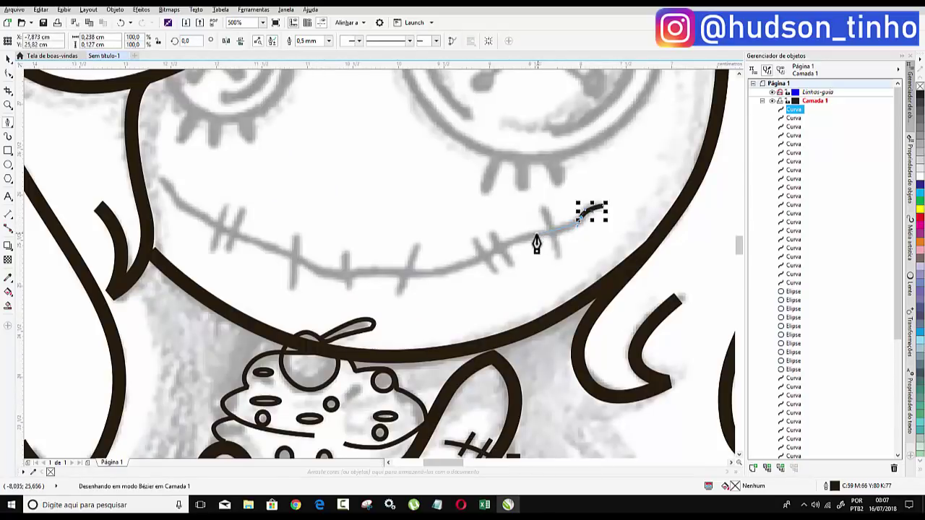
pyautogui.click(470, 264)
pyautogui.click(412, 272)
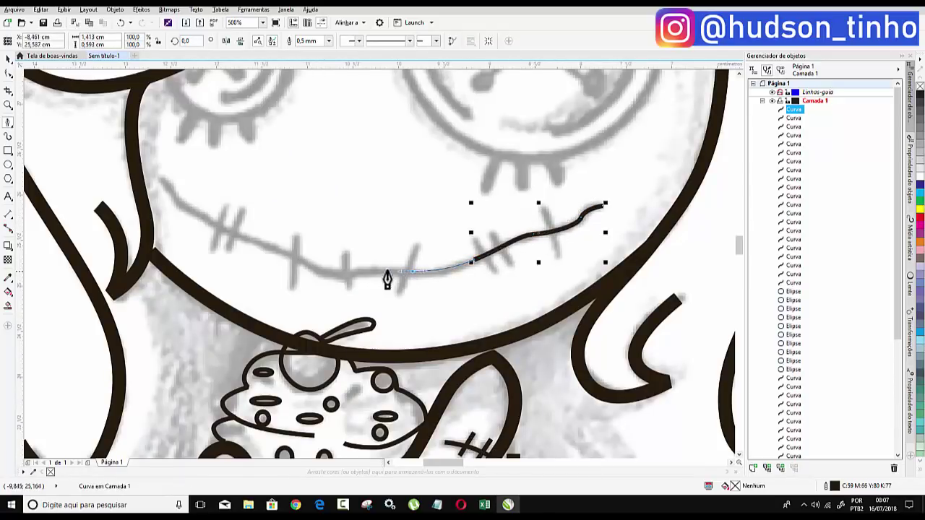
pyautogui.click(343, 276)
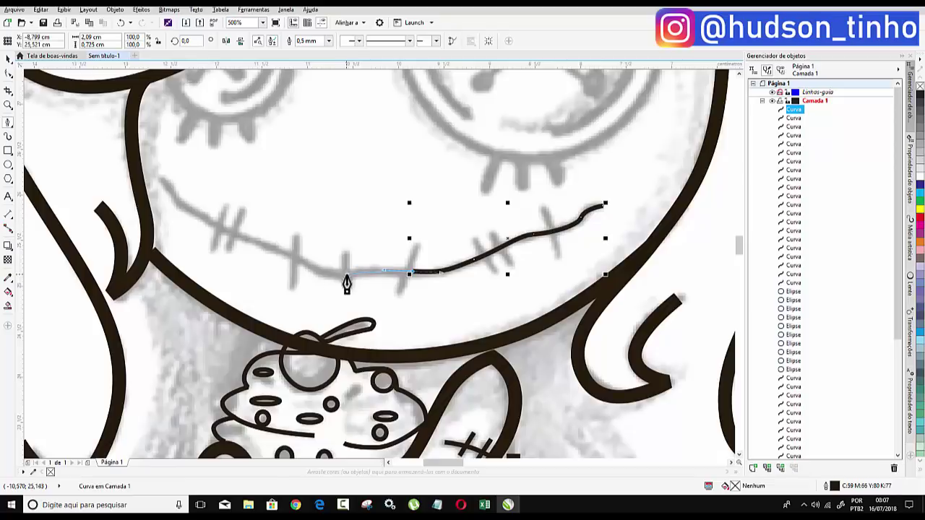
pyautogui.click(294, 257)
pyautogui.click(221, 230)
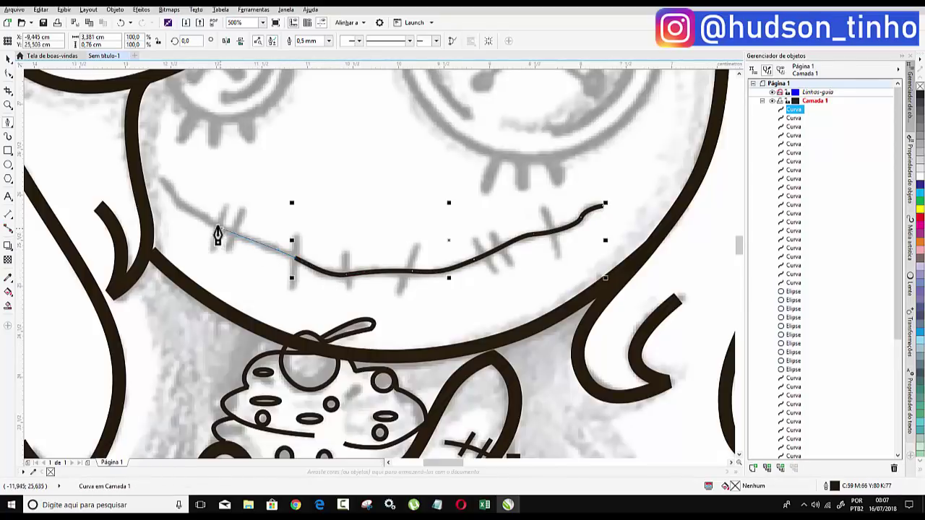
pyautogui.click(177, 203)
pyautogui.click(158, 173)
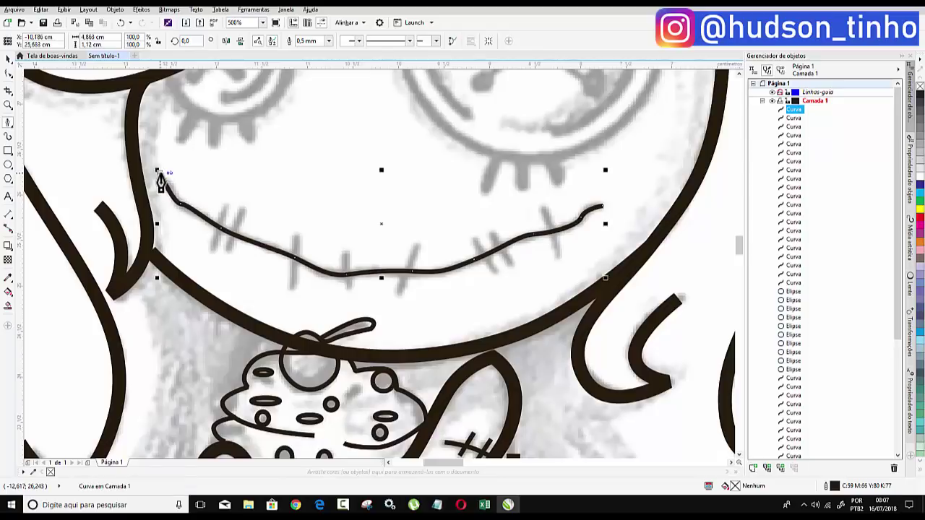
# - Draw short stitch lines crossing the mouth
pyautogui.click(232, 204)
pyautogui.click(212, 252)
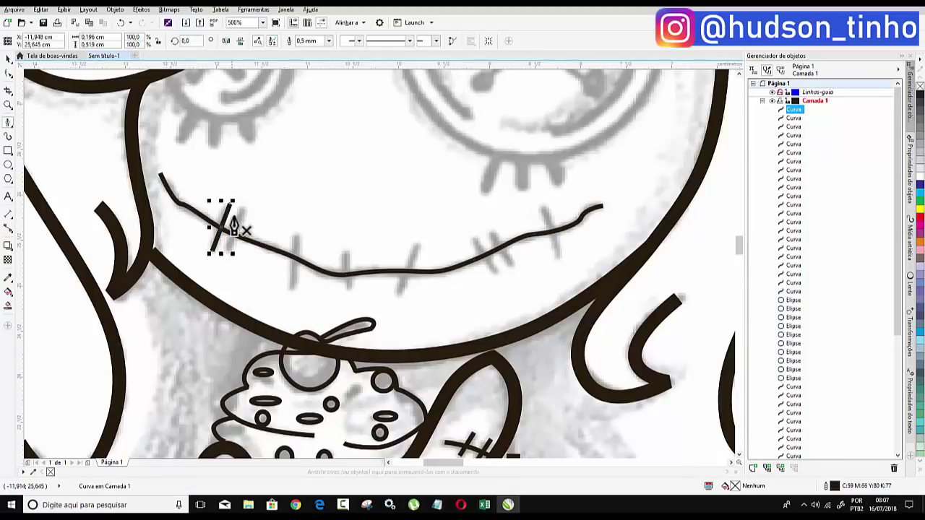
pyautogui.click(243, 206)
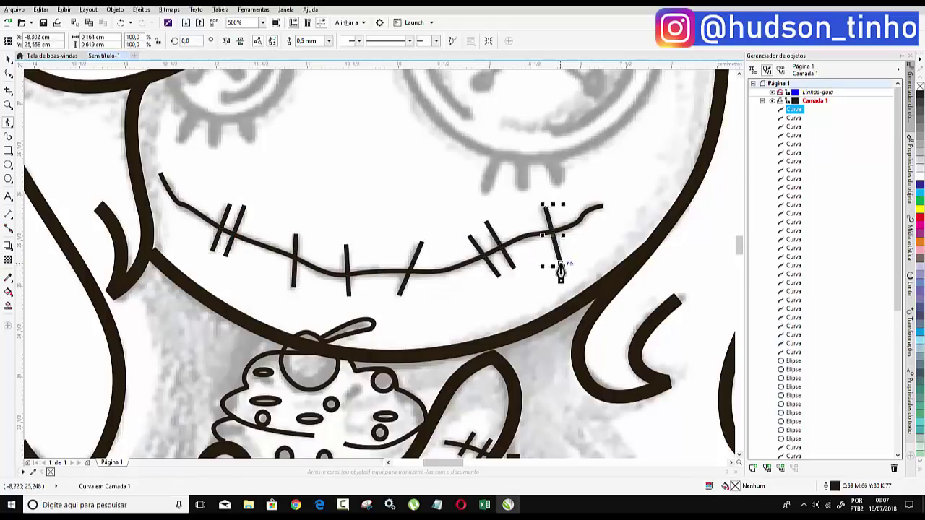
pyautogui.scroll(-2, 440, 186)
pyautogui.scroll(-2, 443, 123)
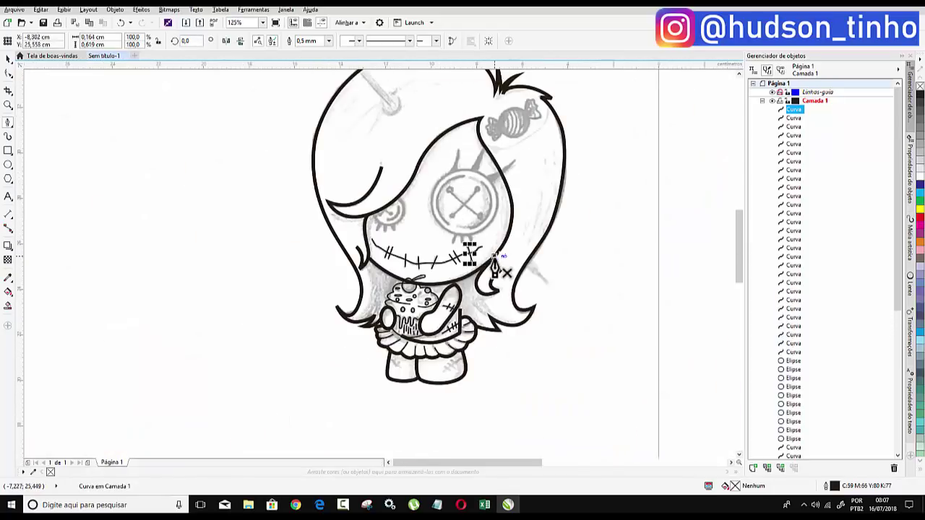
pyautogui.scroll(-2, 496, 268)
# - Start a curve near the pin on the head, then undo the misplaced curve
pyautogui.scroll(2, 438, 144)
pyautogui.scroll(2, 437, 155)
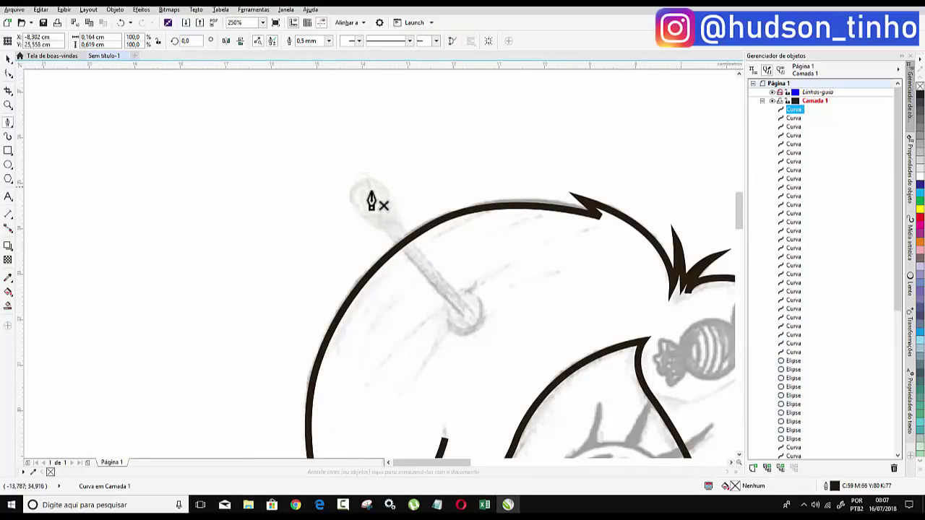
pyautogui.moveTo(372, 309); pyautogui.dragTo(385, 318)
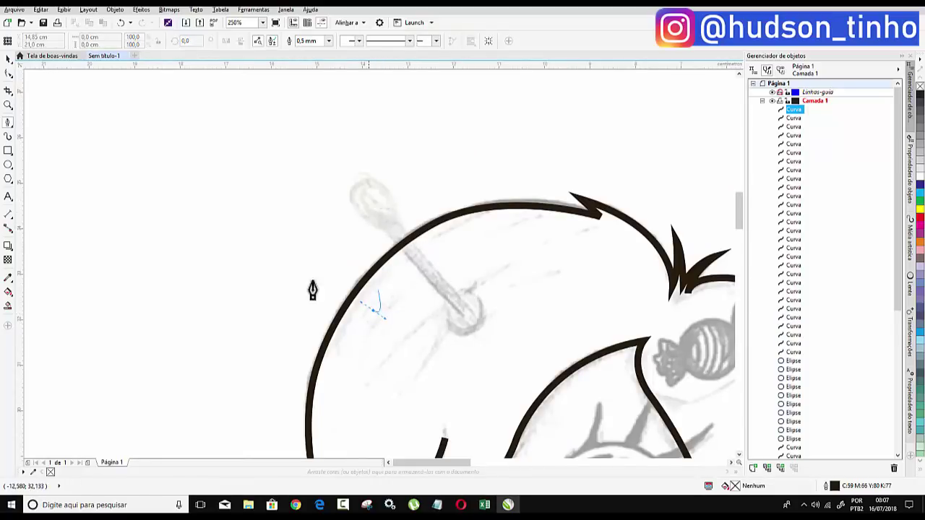
pyautogui.click(410, 327)
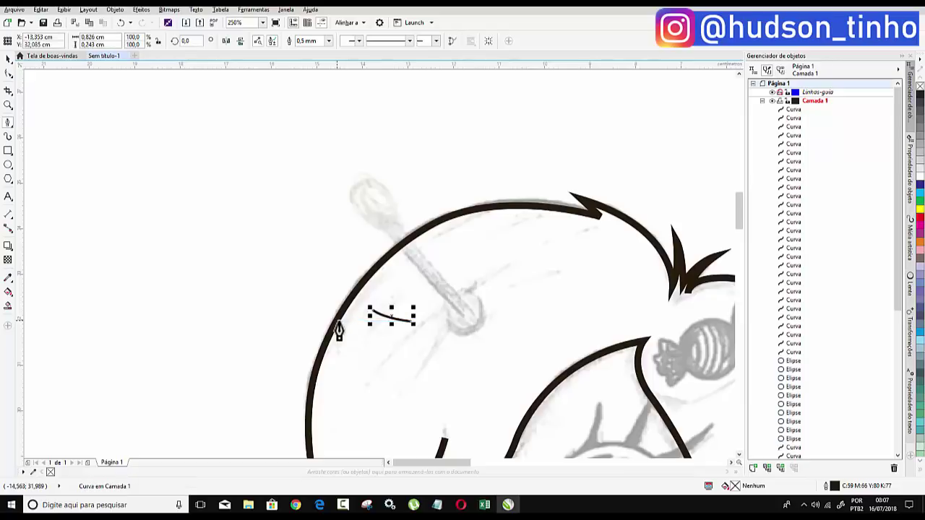
pyautogui.hotkey('ctrl', 'z')
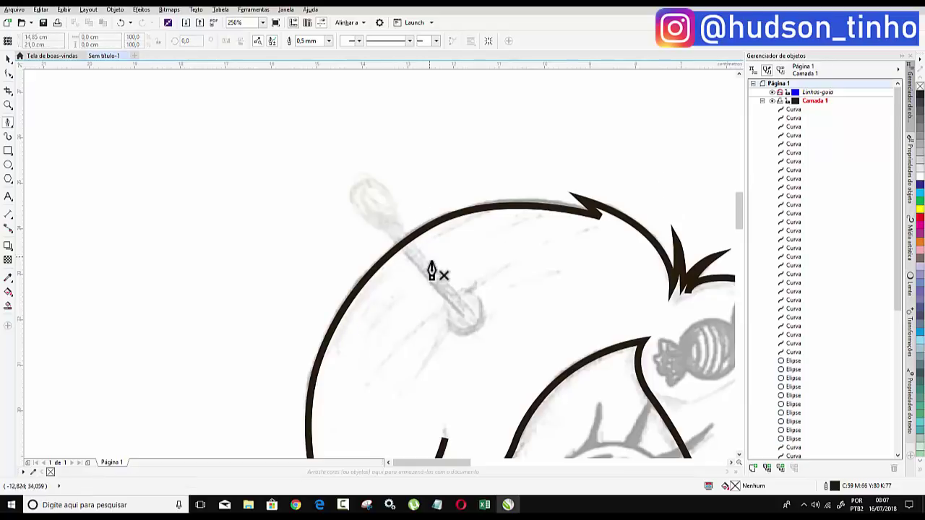
# - Draw the pin's two shaft edge lines and a circle for its round head
pyautogui.scroll(1, 432, 271)
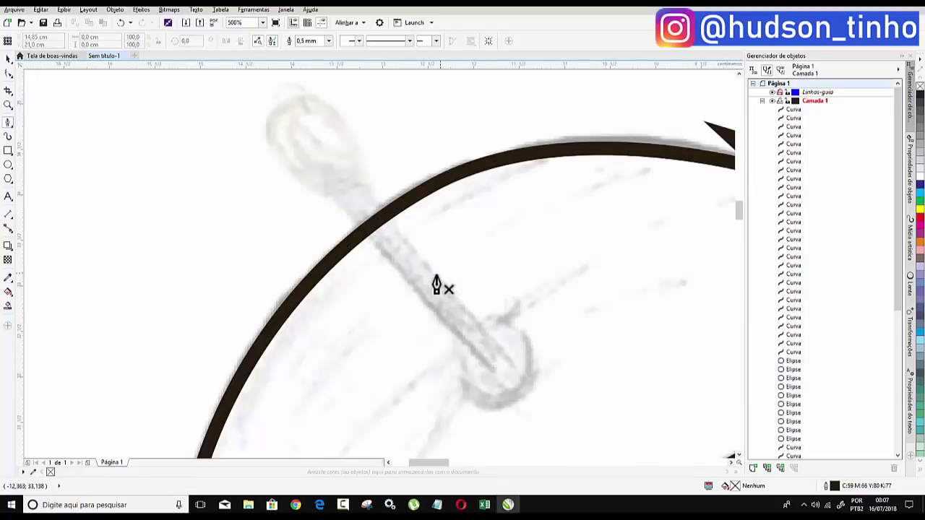
pyautogui.click(493, 371)
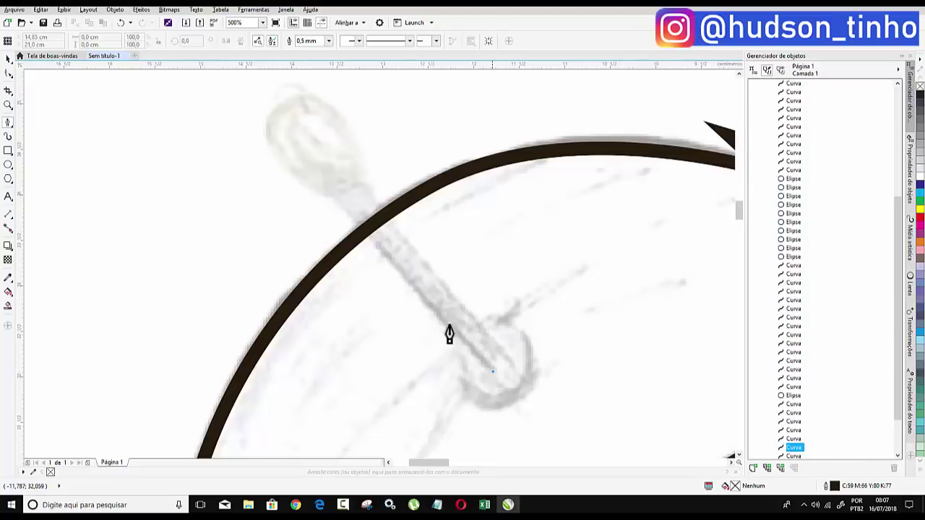
pyautogui.doubleClick(308, 181)
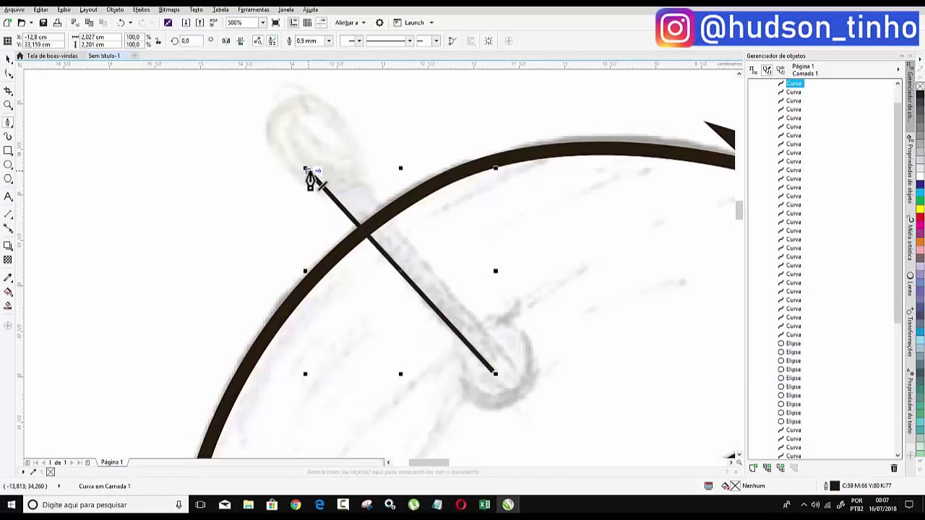
pyautogui.click(508, 358)
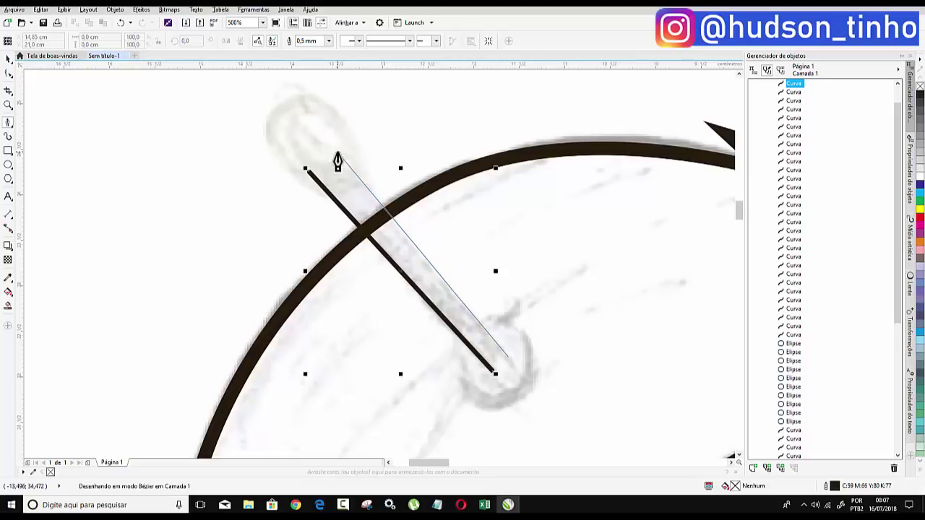
pyautogui.doubleClick(333, 149)
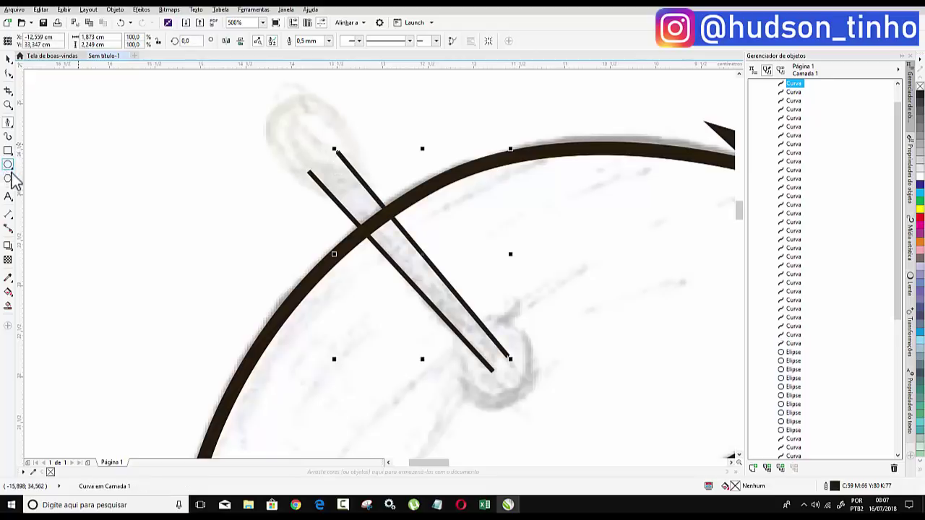
pyautogui.moveTo(264, 97); pyautogui.dragTo(347, 177)
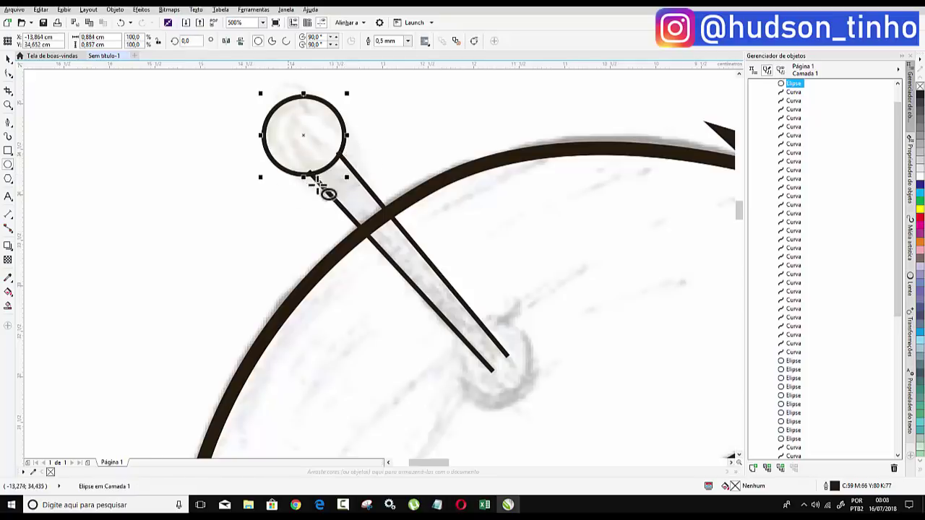
# - Draw a rounded loop where the pin shaft enters the head
pyautogui.click(8, 124)
pyautogui.click(472, 350)
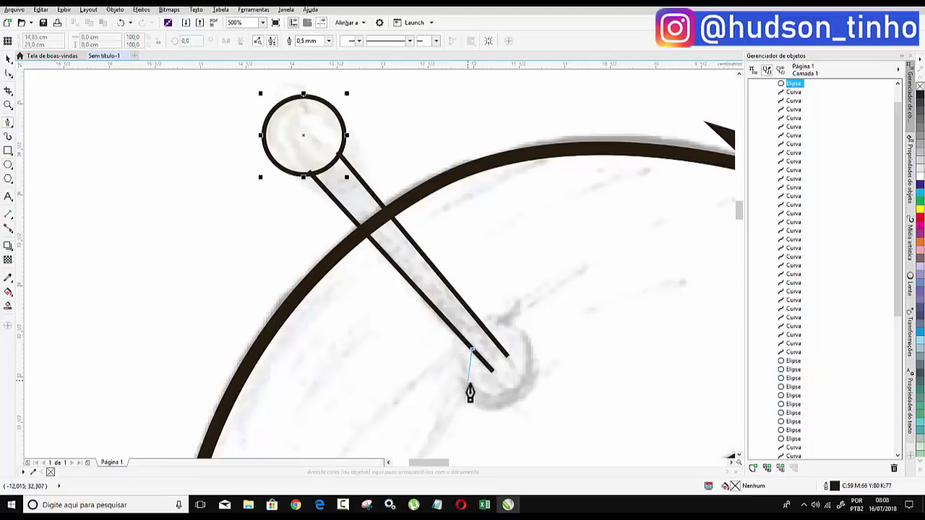
pyautogui.moveTo(471, 395)
pyautogui.mouseDown()
pyautogui.moveTo(520, 411)
pyautogui.moveTo(528, 340)
pyautogui.moveTo(489, 336)
pyautogui.mouseUp()
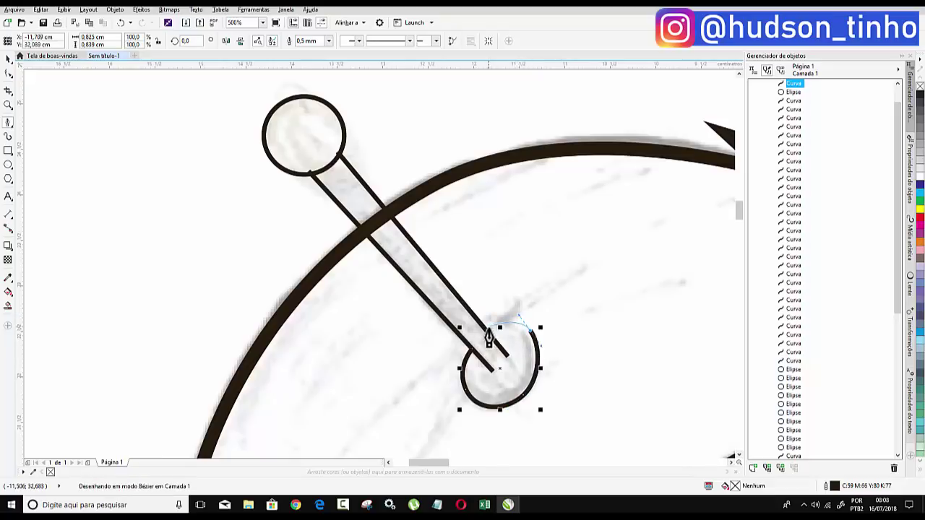
pyautogui.click(490, 337)
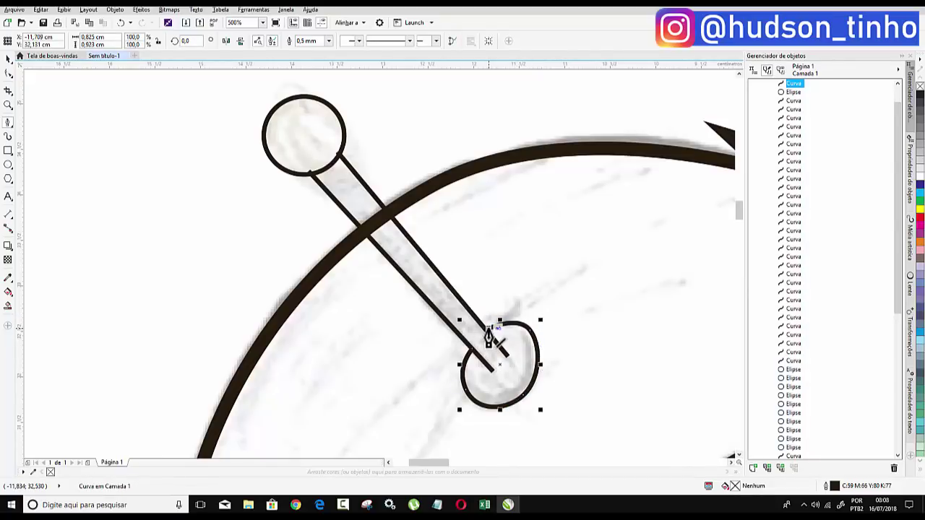
# - Drag a node of the pin's base loop with the Shape tool to round its curve
pyautogui.scroll(-2, 423, 313)
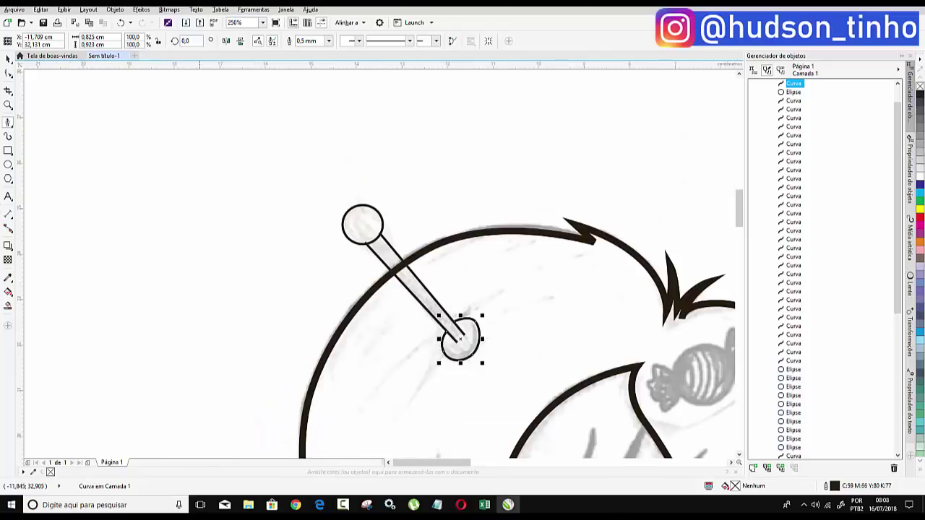
pyautogui.click(9, 73)
pyautogui.scroll(4, 480, 334)
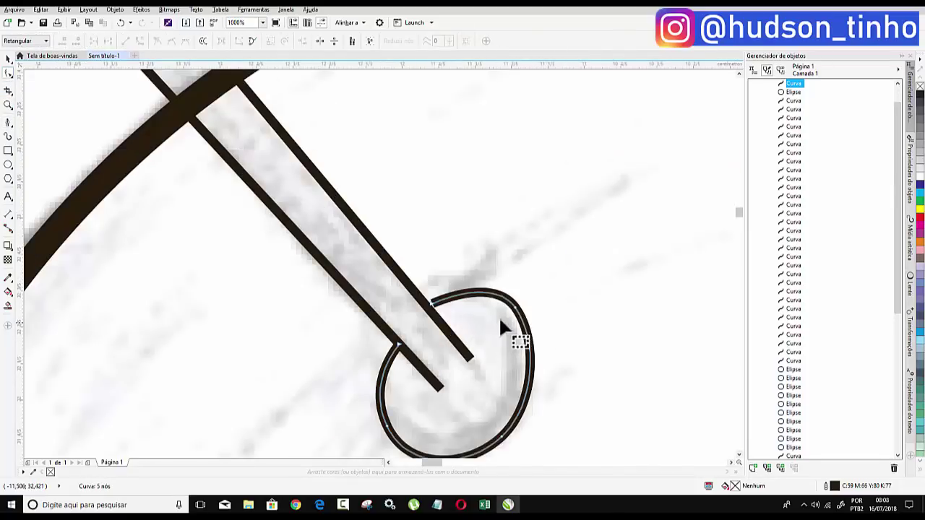
pyautogui.click(526, 329)
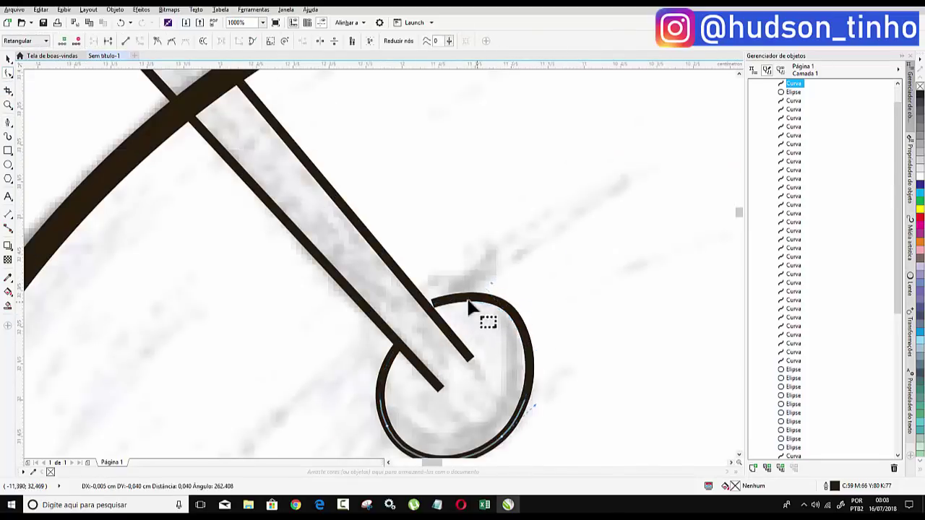
pyautogui.moveTo(490, 287); pyautogui.dragTo(490, 288)
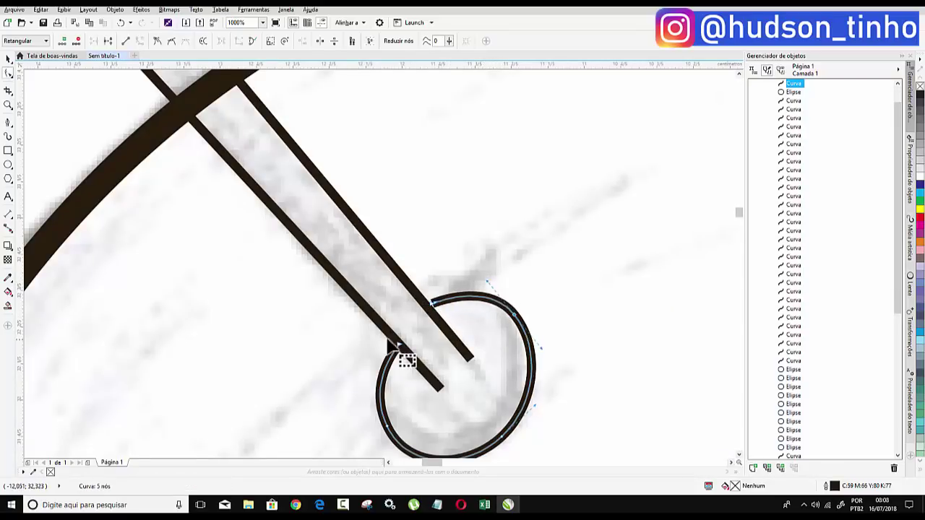
pyautogui.scroll(-4, 403, 355)
pyautogui.scroll(-1, 417, 349)
pyautogui.scroll(-1, 411, 315)
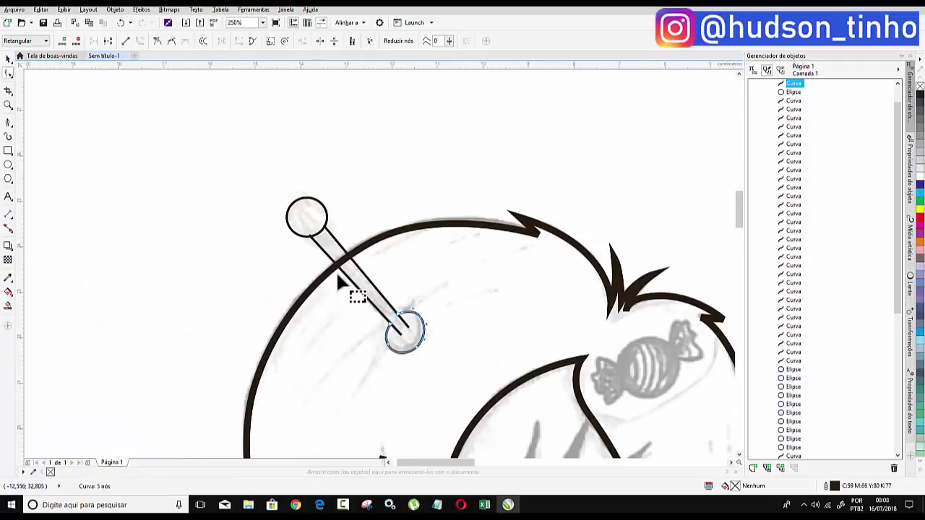
pyautogui.scroll(-2, 409, 272)
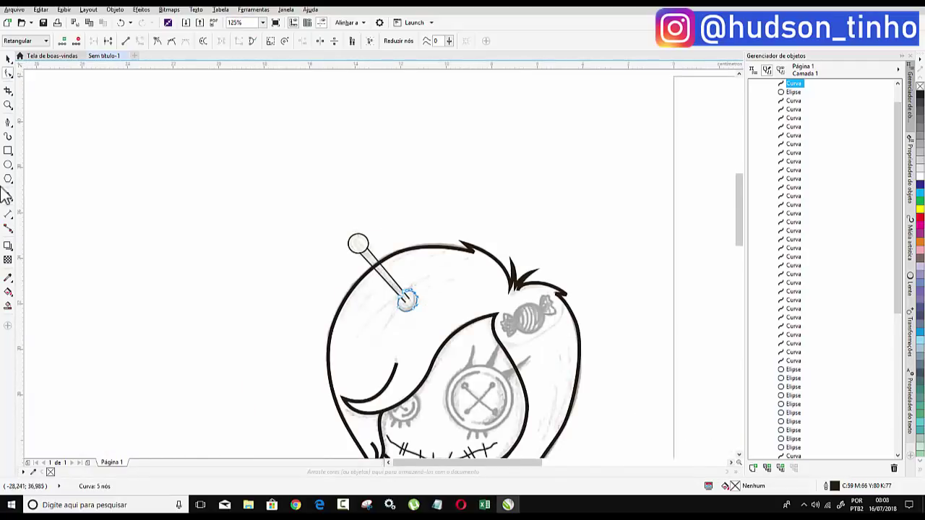
# - Trace the candy's left wrapper twist with a zigzag edge using Bézier curves
pyautogui.click(8, 124)
pyautogui.scroll(4, 538, 329)
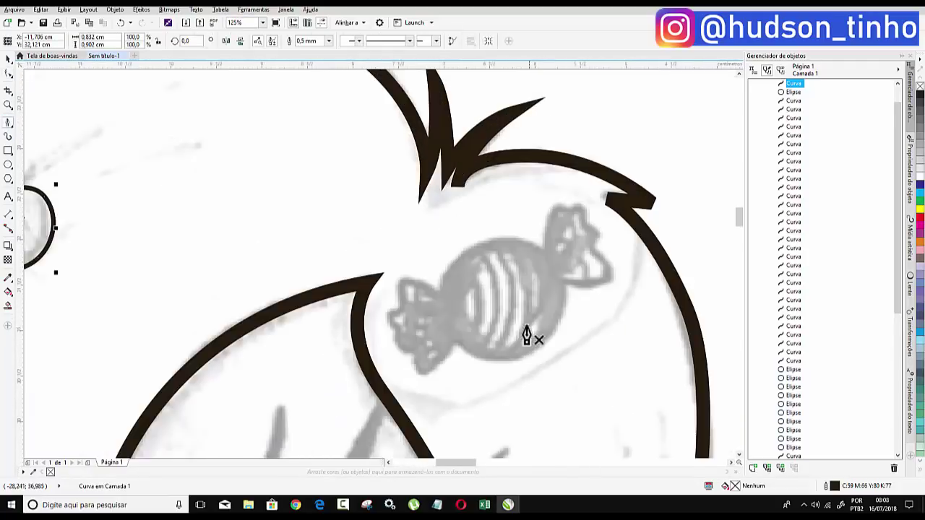
pyautogui.click(448, 297)
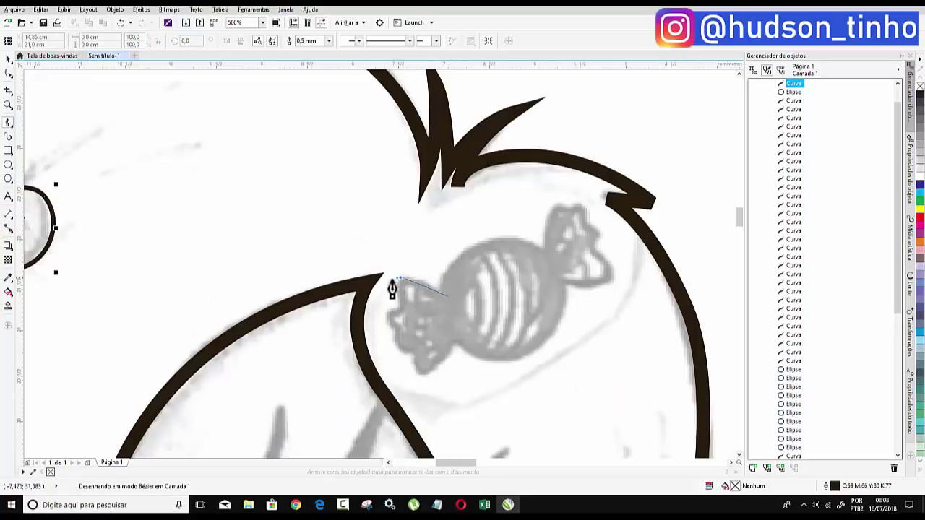
pyautogui.moveTo(398, 278); pyautogui.dragTo(402, 311)
pyautogui.click(388, 320)
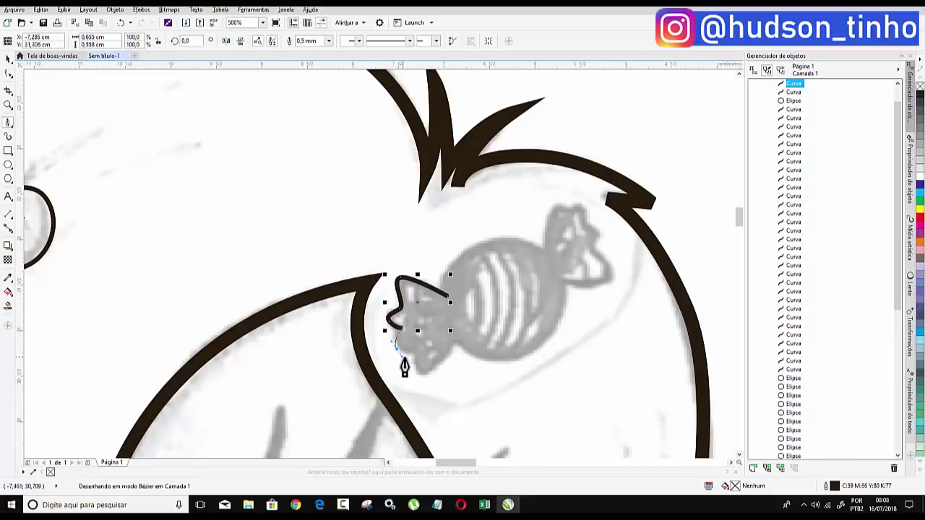
pyautogui.moveTo(395, 347)
pyautogui.mouseDown()
pyautogui.moveTo(419, 353)
pyautogui.moveTo(423, 377)
pyautogui.mouseUp()
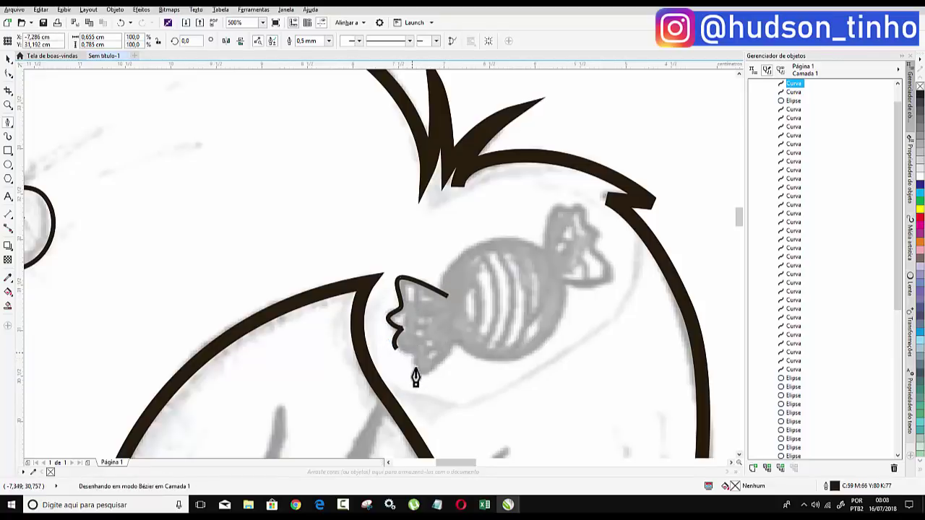
pyautogui.doubleClick(455, 340)
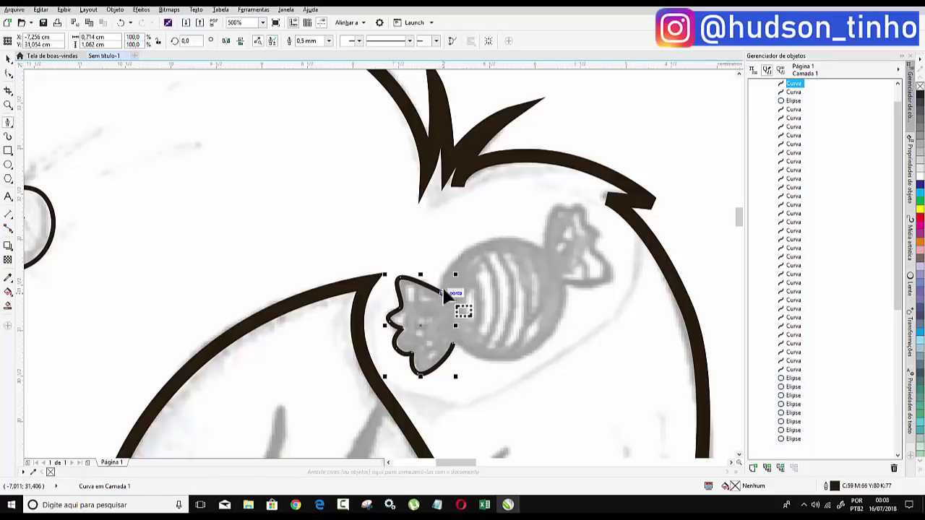
# - Outline the candy's round body and its right wrapper twist
pyautogui.moveTo(445, 294); pyautogui.dragTo(466, 256)
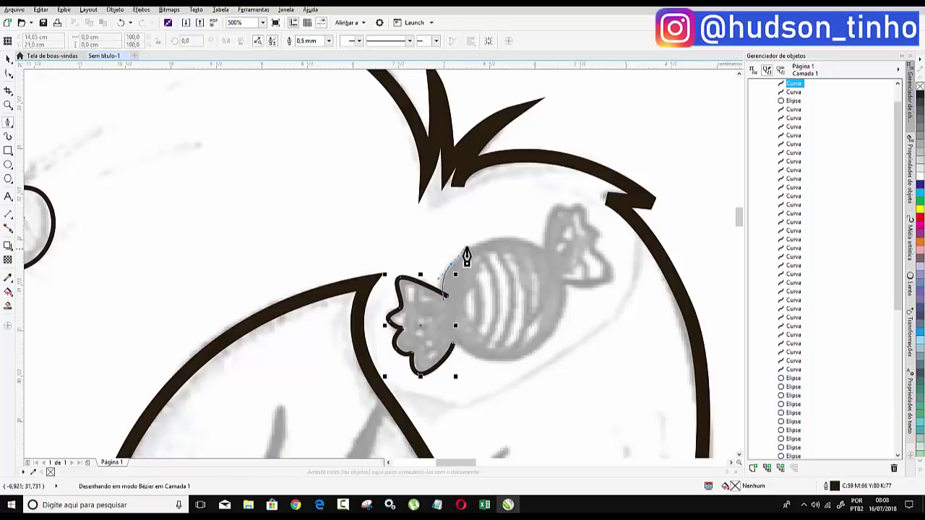
pyautogui.moveTo(524, 237)
pyautogui.mouseDown()
pyautogui.moveTo(549, 247)
pyautogui.moveTo(576, 307)
pyautogui.moveTo(487, 362)
pyautogui.moveTo(441, 341)
pyautogui.mouseUp()
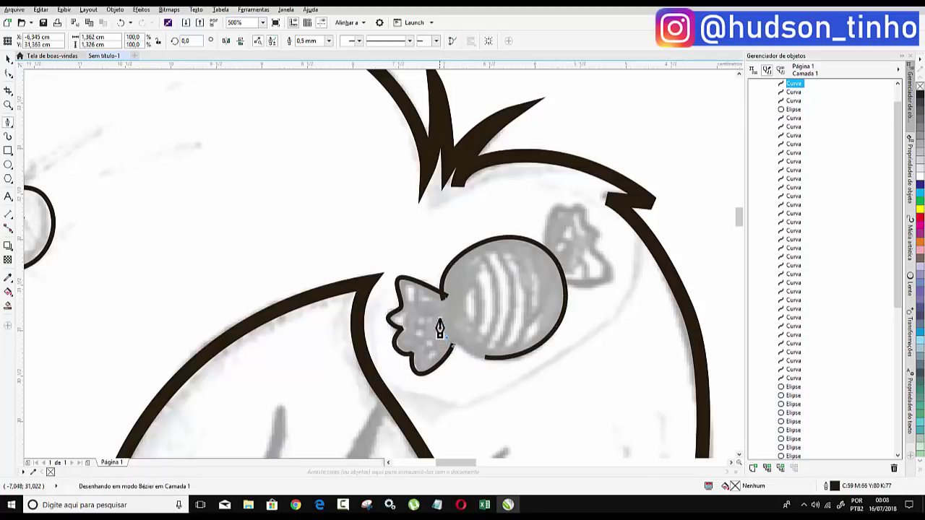
pyautogui.click(440, 326)
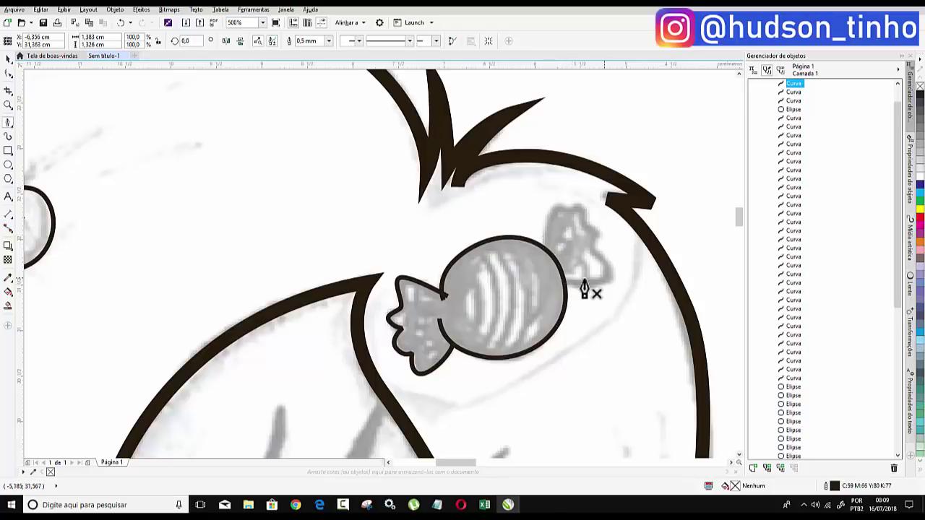
pyautogui.moveTo(558, 282)
pyautogui.mouseDown()
pyautogui.moveTo(592, 284)
pyautogui.moveTo(599, 251)
pyautogui.mouseUp()
pyautogui.moveTo(582, 206)
pyautogui.mouseDown()
pyautogui.moveTo(569, 218)
pyautogui.moveTo(541, 215)
pyautogui.mouseUp()
pyautogui.click(552, 207)
pyautogui.moveTo(542, 257); pyautogui.dragTo(544, 254)
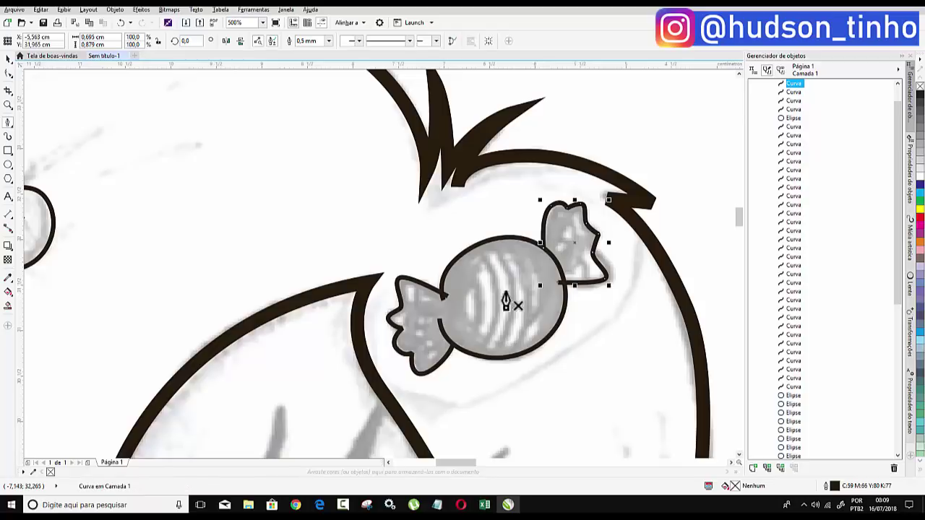
# - Draw the first three curved stripes up the candy's round body
pyautogui.moveTo(466, 345); pyautogui.dragTo(483, 291)
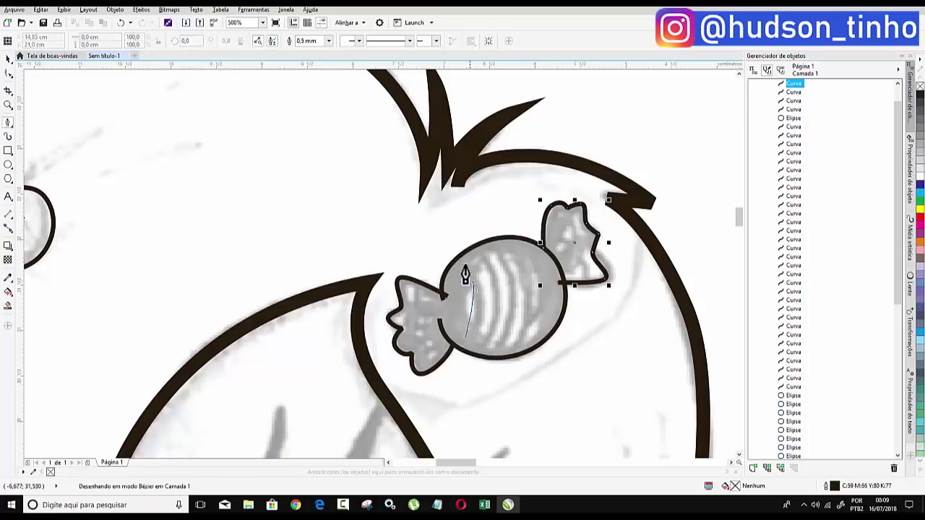
pyautogui.click(463, 259)
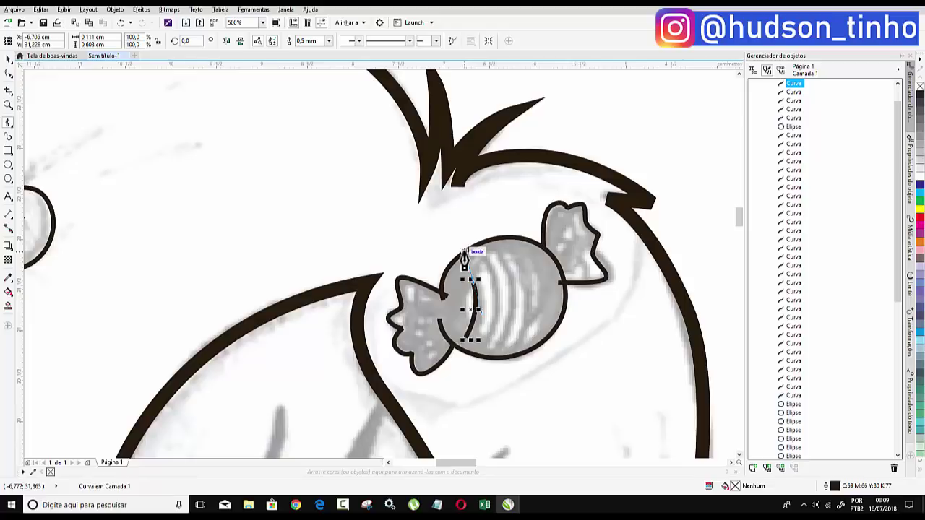
pyautogui.click(482, 345)
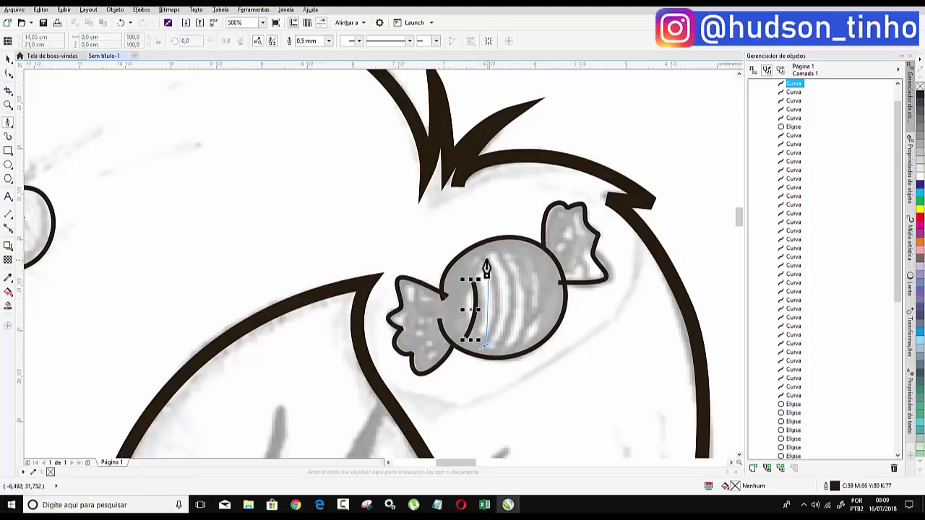
pyautogui.moveTo(483, 253); pyautogui.dragTo(459, 225)
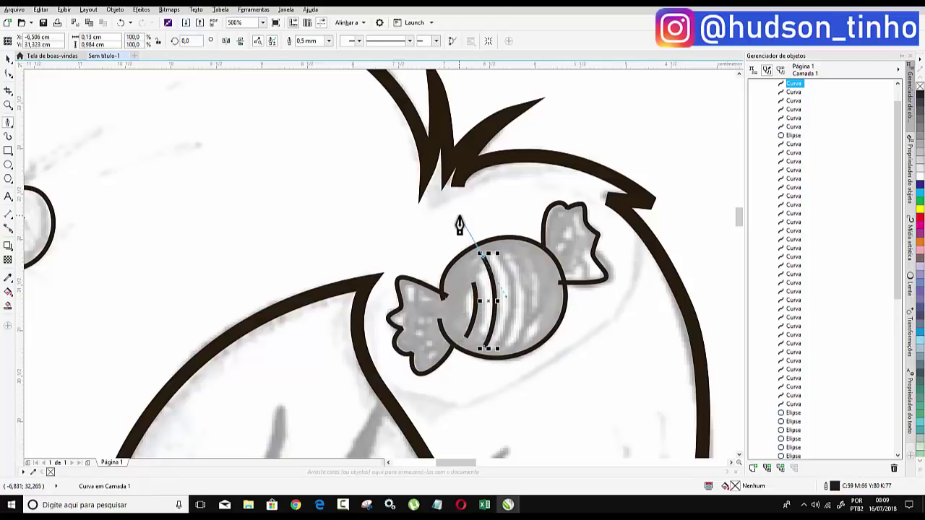
pyautogui.click(494, 354)
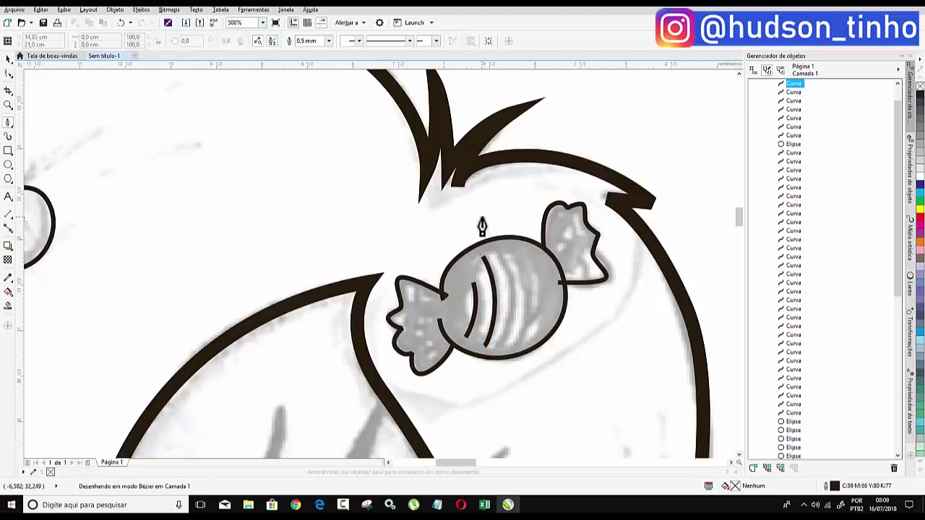
pyautogui.moveTo(499, 258); pyautogui.dragTo(482, 227)
# - Add the fourth and fifth curved stripes across the candy body
pyautogui.click(512, 349)
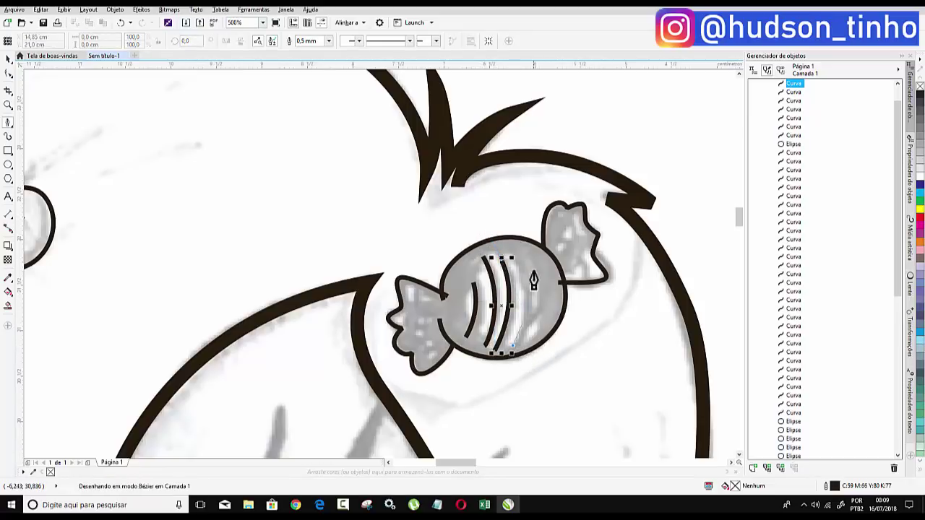
pyautogui.moveTo(519, 261); pyautogui.dragTo(498, 227)
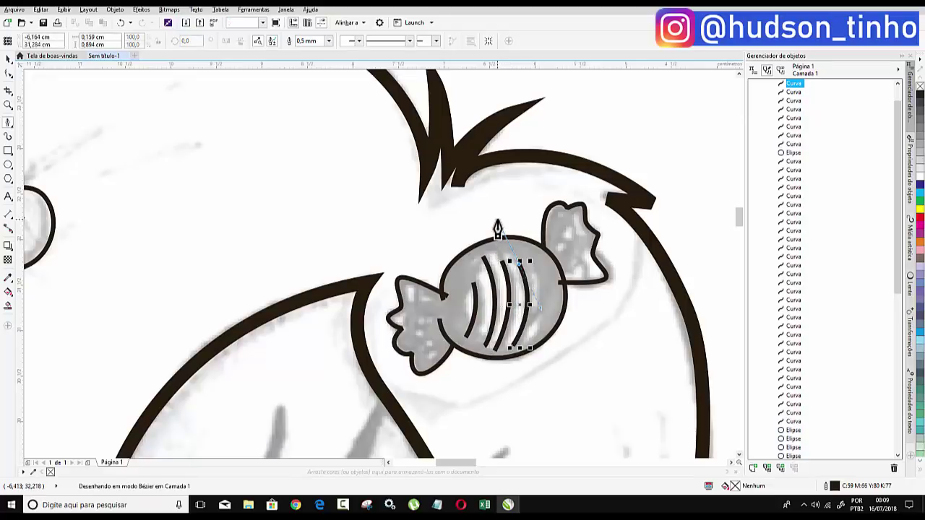
pyautogui.click(541, 333)
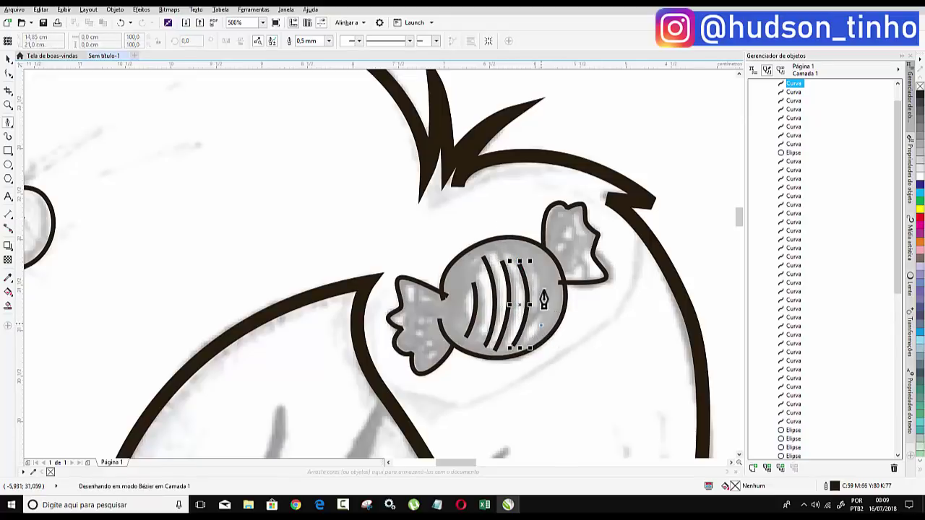
pyautogui.moveTo(514, 250); pyautogui.dragTo(503, 239)
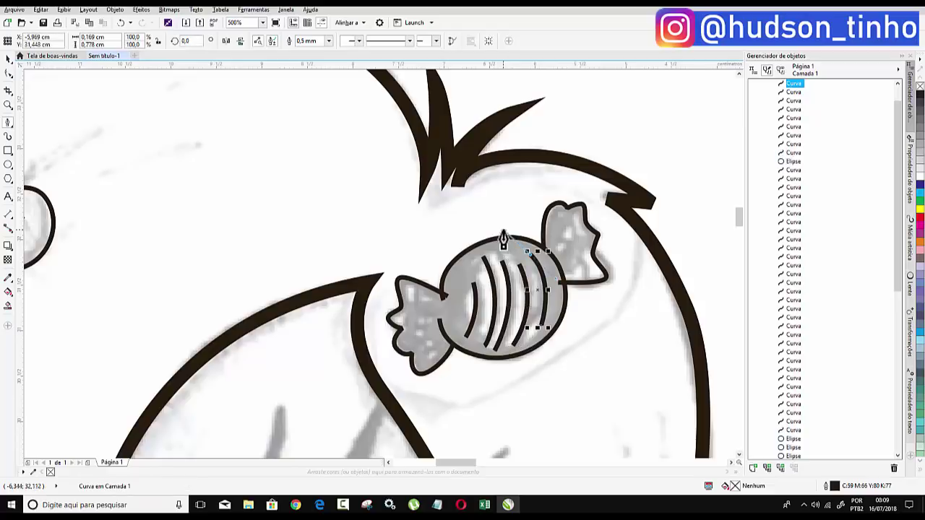
pyautogui.scroll(-2, 498, 260)
pyautogui.scroll(-3, 506, 264)
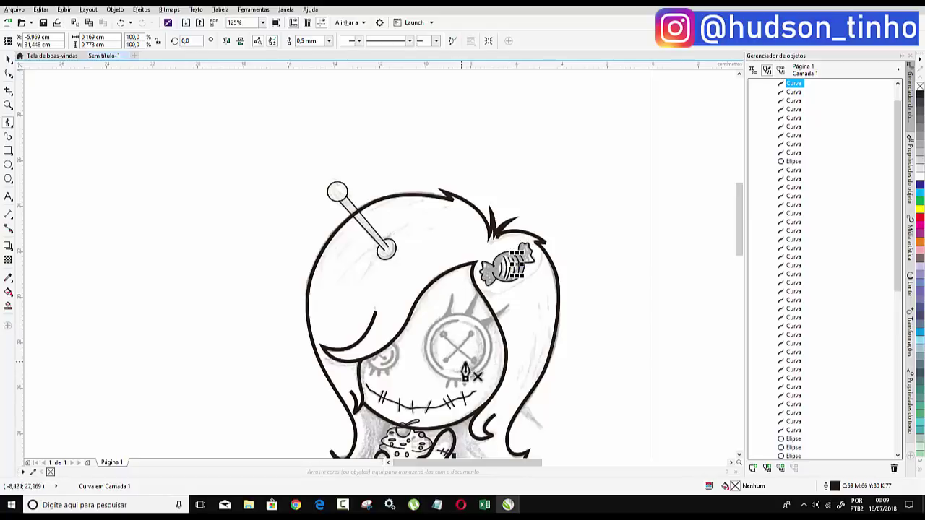
pyautogui.scroll(2, 481, 329)
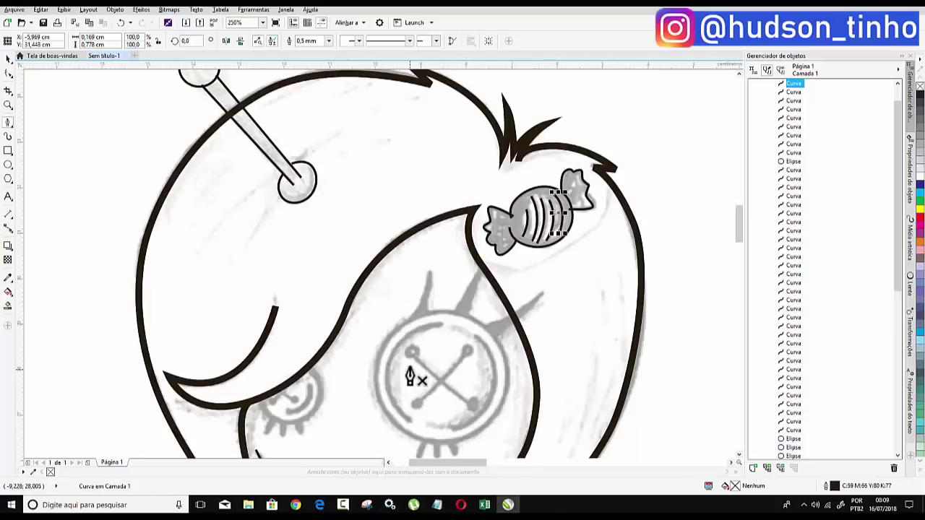
# - Draw two crossing stitch lines forming an X across the button eye
pyautogui.scroll(2, 435, 410)
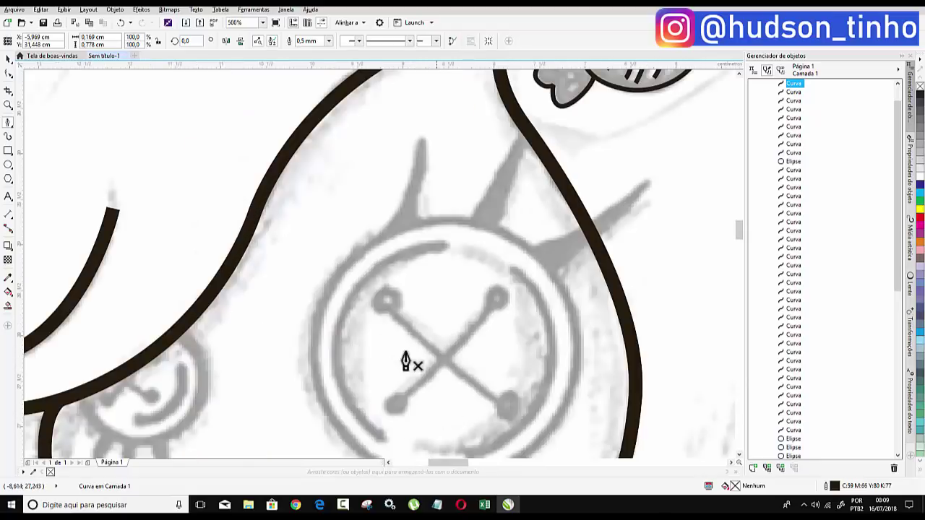
pyautogui.click(390, 310)
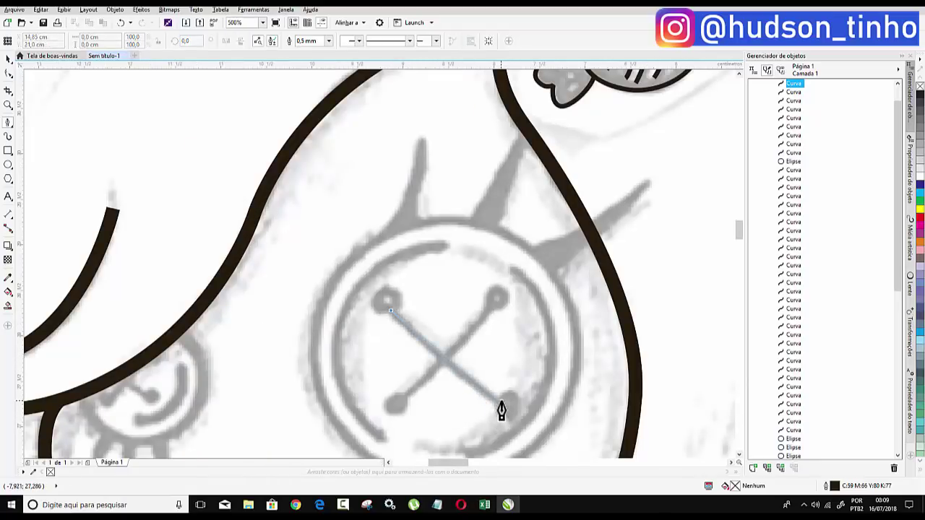
pyautogui.doubleClick(499, 402)
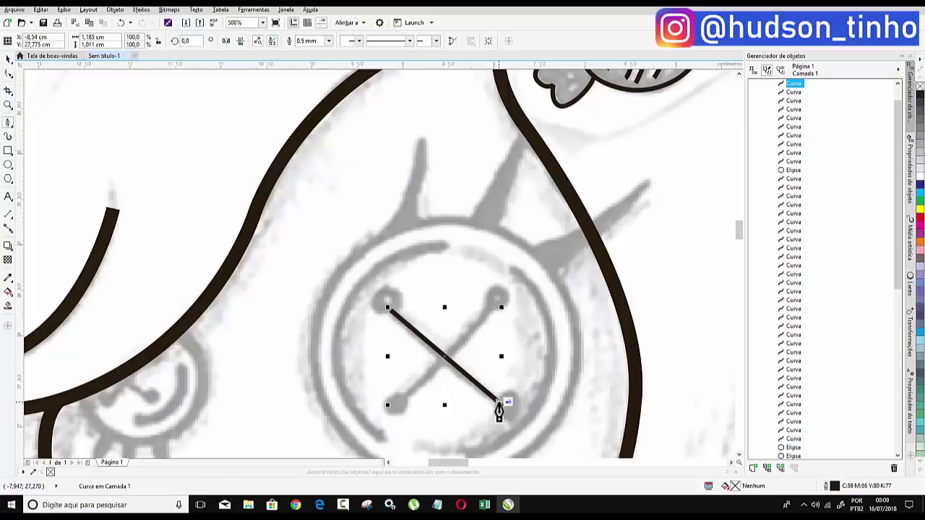
pyautogui.click(492, 308)
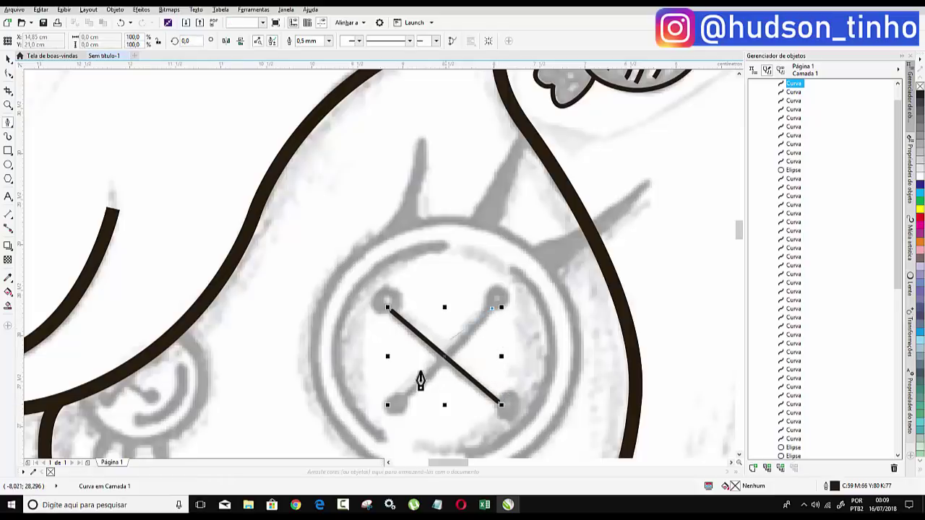
pyautogui.doubleClick(402, 407)
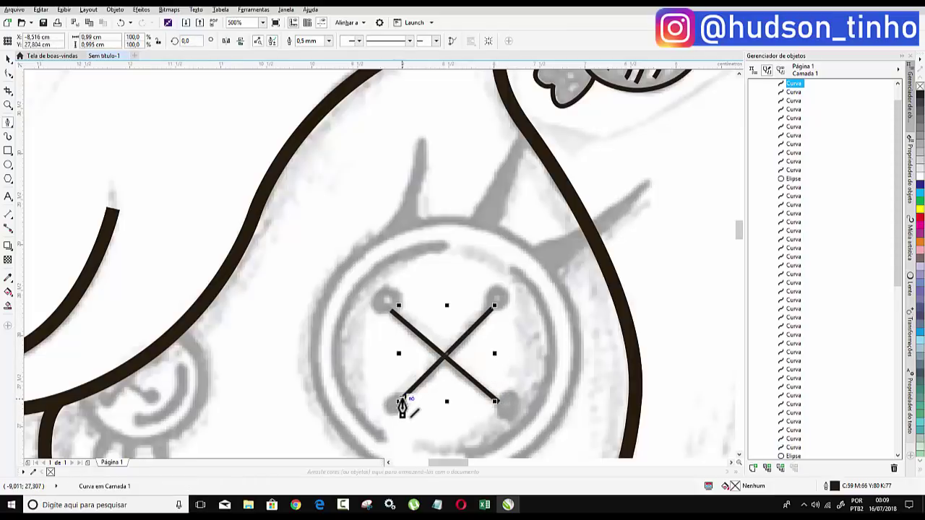
# - Draw small ovals over the button's four holes with the Ellipse tool
pyautogui.click(8, 165)
pyautogui.moveTo(369, 290); pyautogui.dragTo(401, 315)
pyautogui.moveTo(391, 400); pyautogui.dragTo(407, 416)
pyautogui.moveTo(496, 395); pyautogui.dragTo(521, 421)
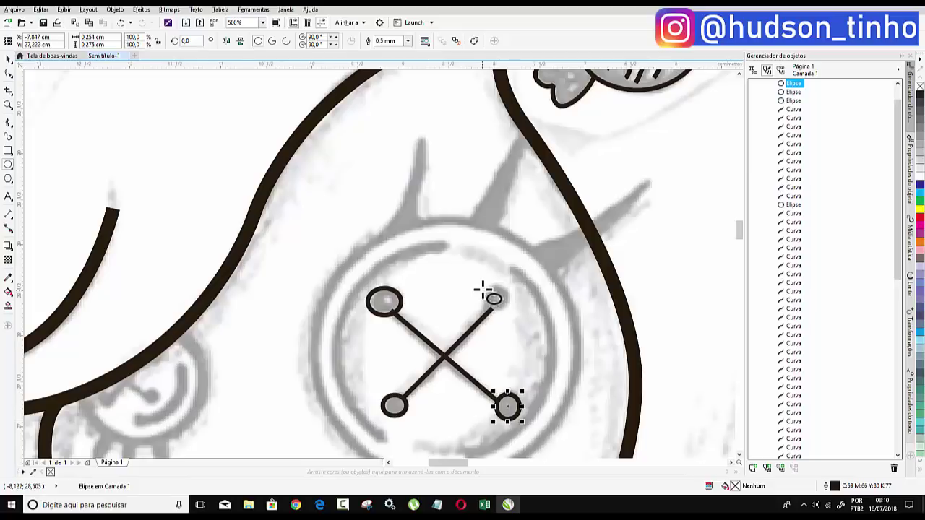
pyautogui.moveTo(494, 297); pyautogui.dragTo(510, 313)
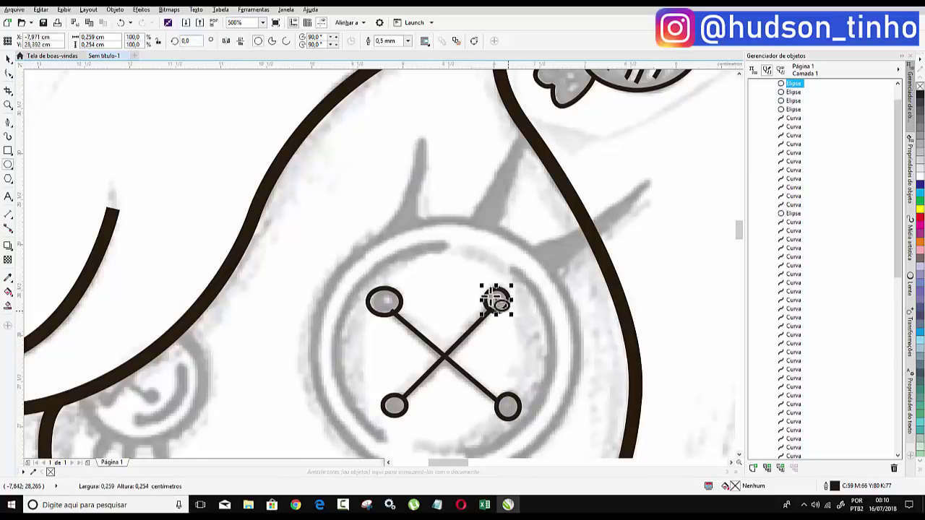
# - Circle the whole button with a large ellipse, undoing an accidental nudge
pyautogui.scroll(-2, 433, 318)
pyautogui.scroll(2, 491, 371)
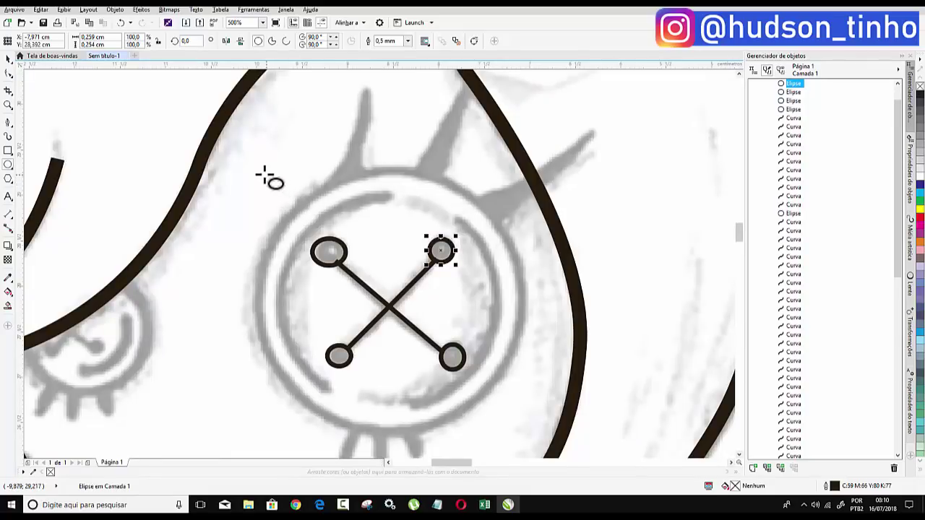
pyautogui.moveTo(264, 175); pyautogui.dragTo(521, 434)
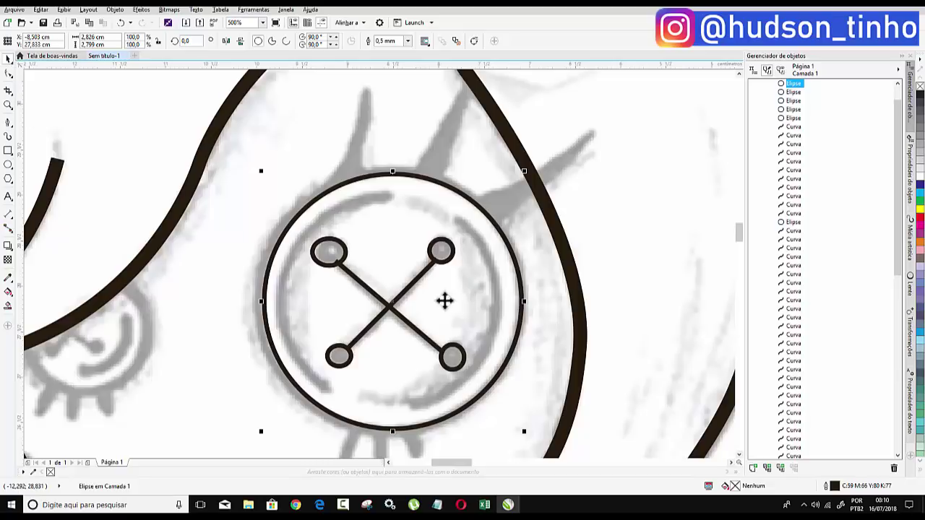
pyautogui.moveTo(394, 298); pyautogui.dragTo(405, 303)
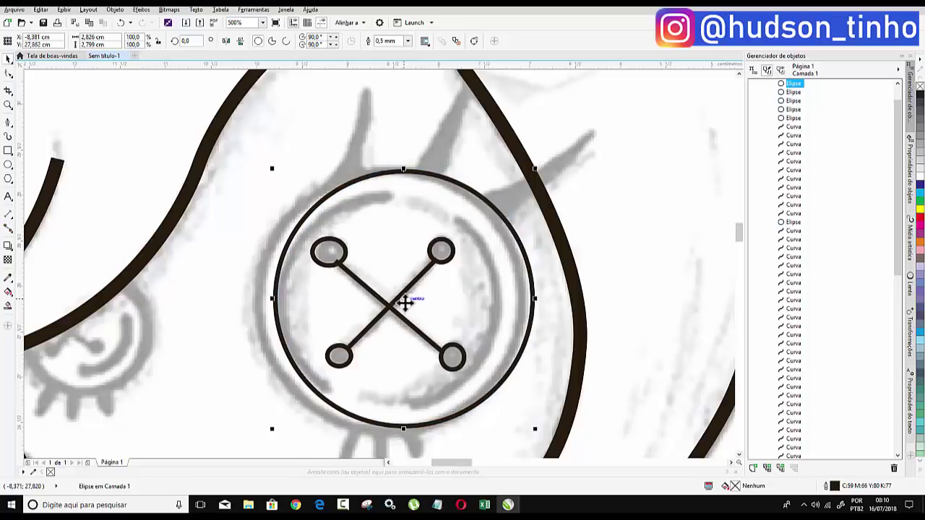
pyautogui.hotkey('ctrl', 'z')
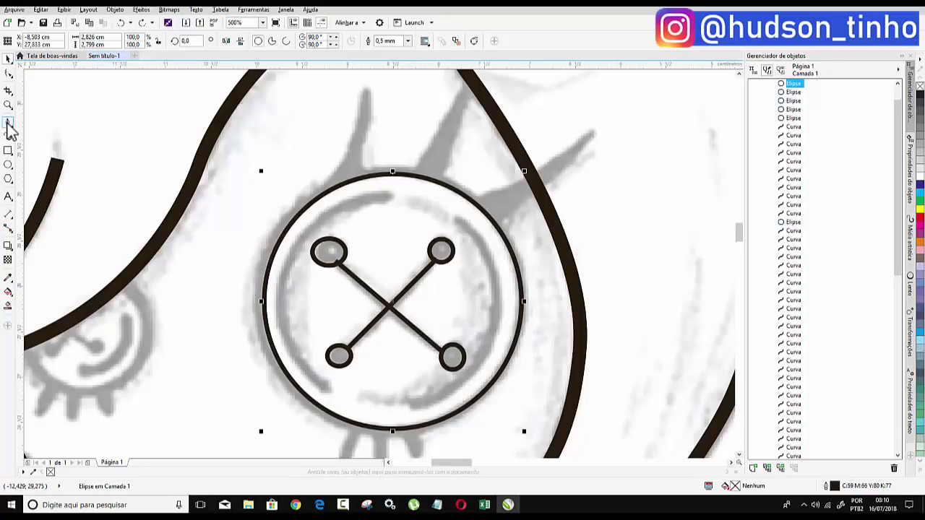
# - Draw thin inner rim arcs along the button's left and right sides
pyautogui.click(8, 124)
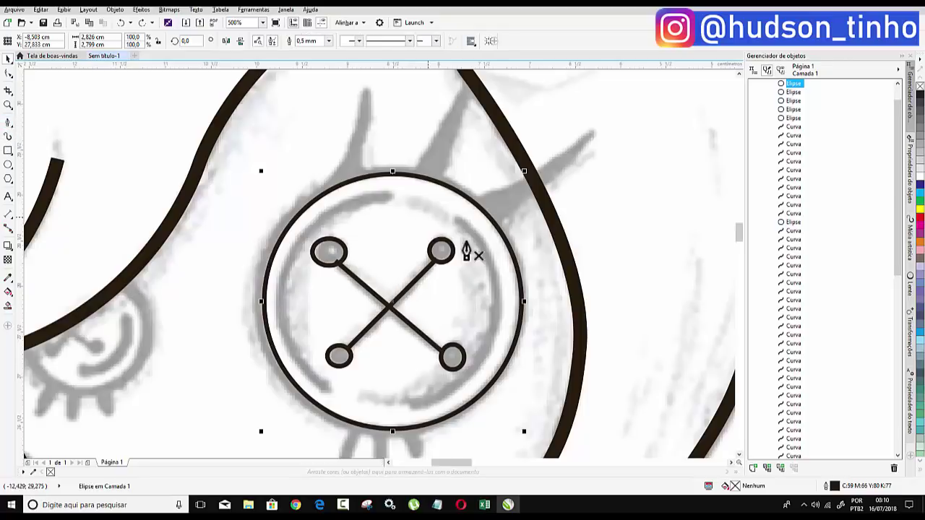
pyautogui.click(390, 195)
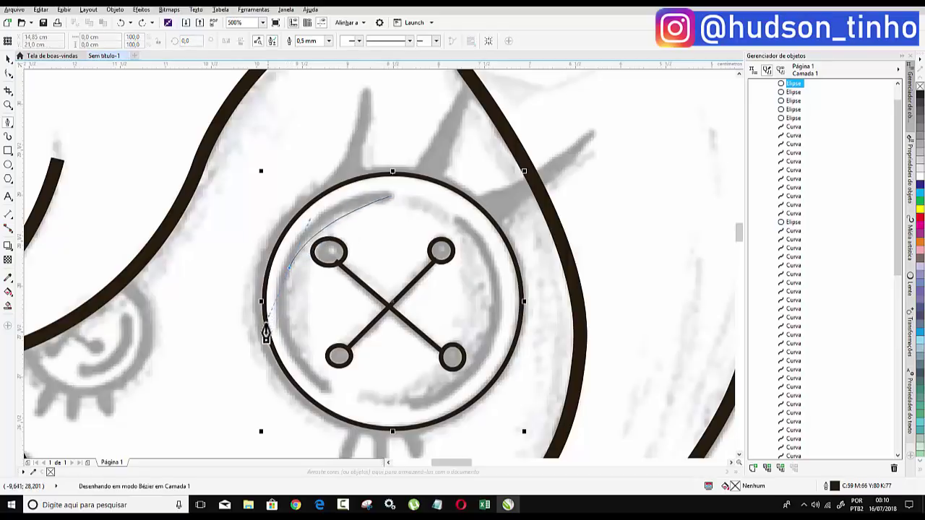
pyautogui.click(326, 399)
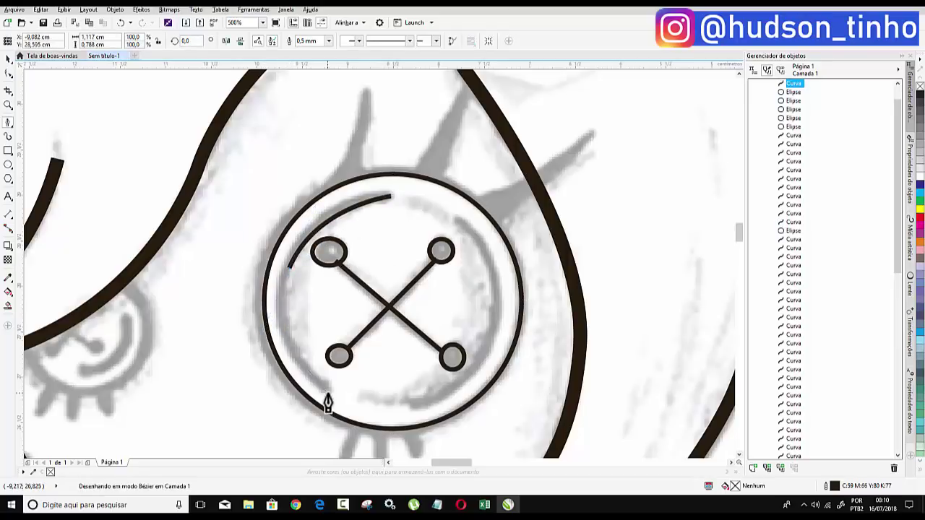
pyautogui.click(416, 406)
pyautogui.moveTo(498, 313); pyautogui.dragTo(496, 247)
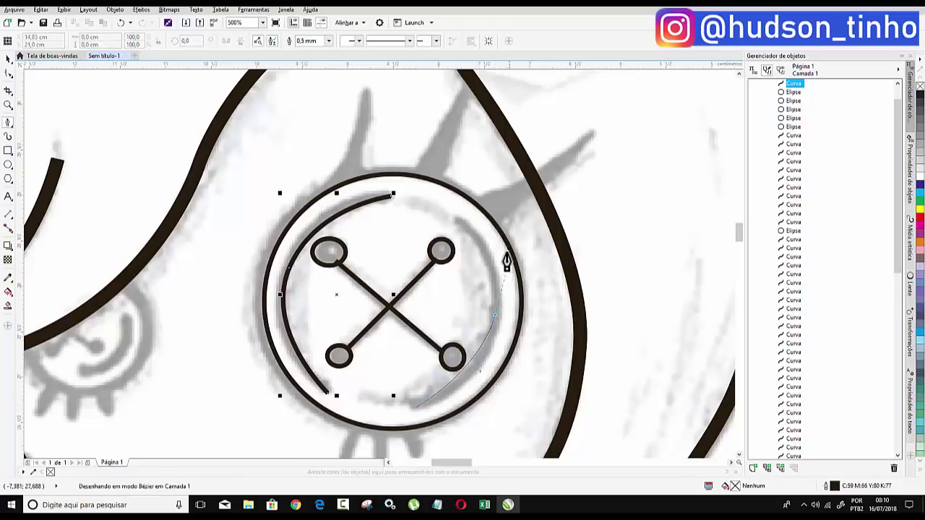
pyautogui.press('space')
pyautogui.click(453, 220)
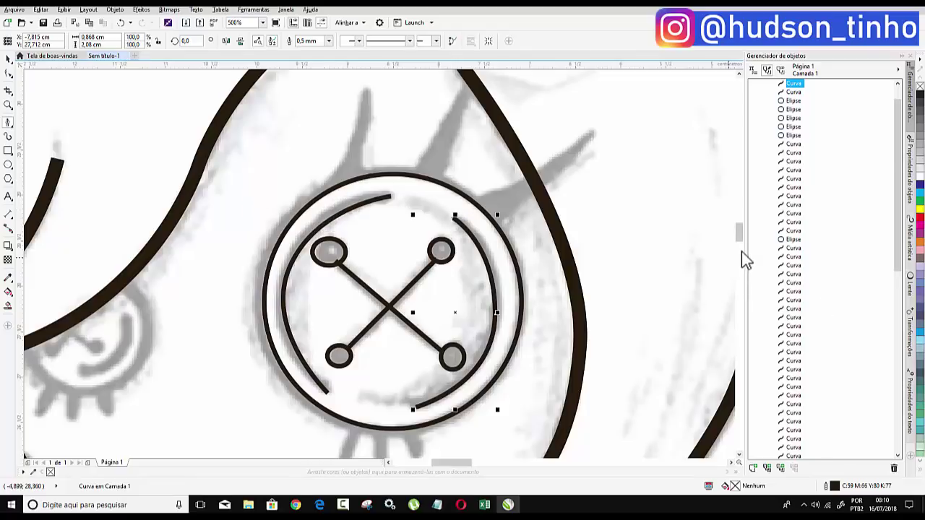
pyautogui.scroll(3, 739, 235)
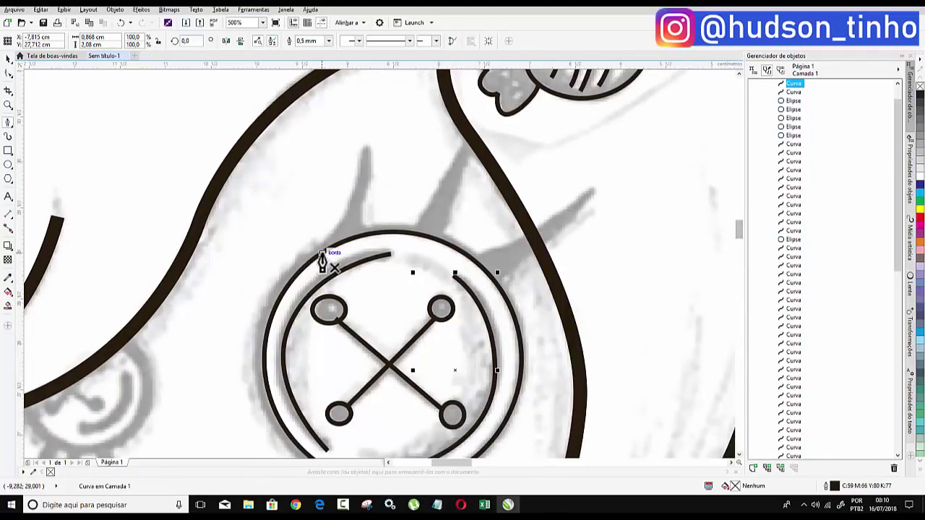
# - Trace the first two pointed spikes along the button's upper rim
pyautogui.click(322, 252)
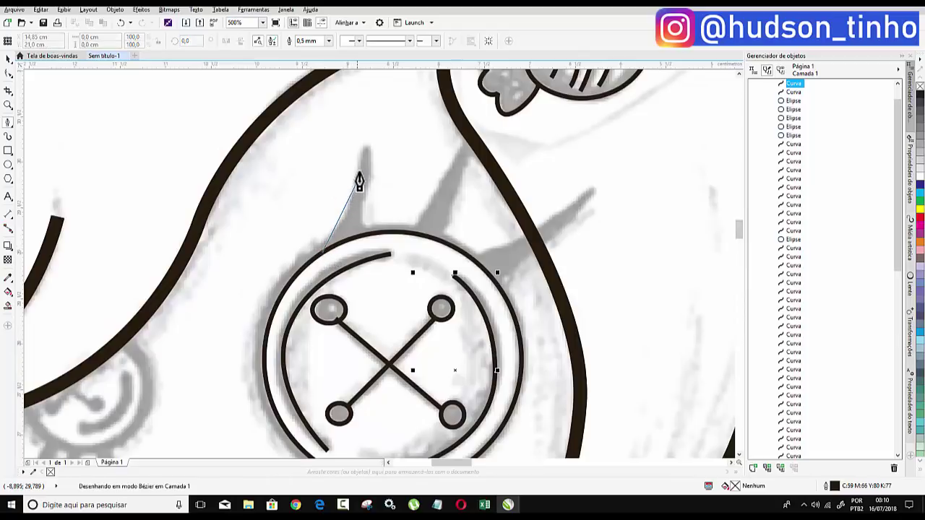
pyautogui.moveTo(357, 181); pyautogui.dragTo(367, 160)
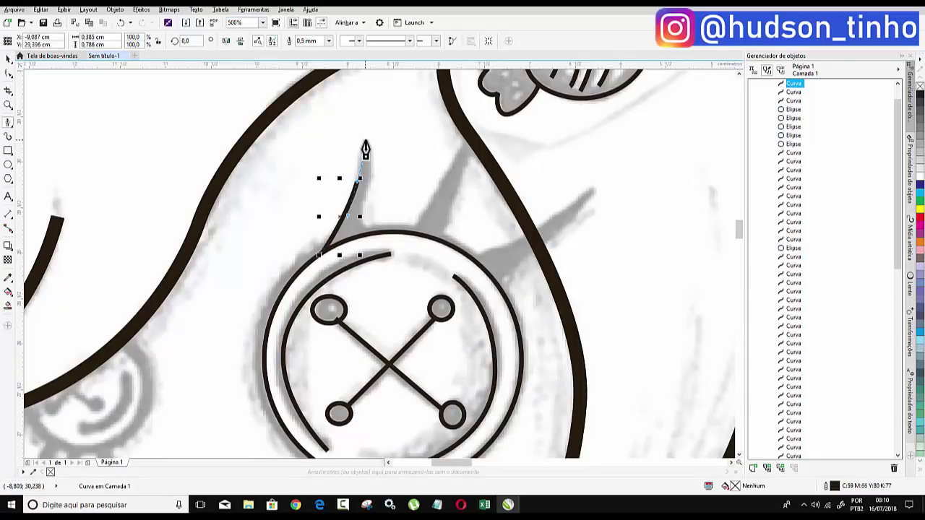
pyautogui.click(365, 143)
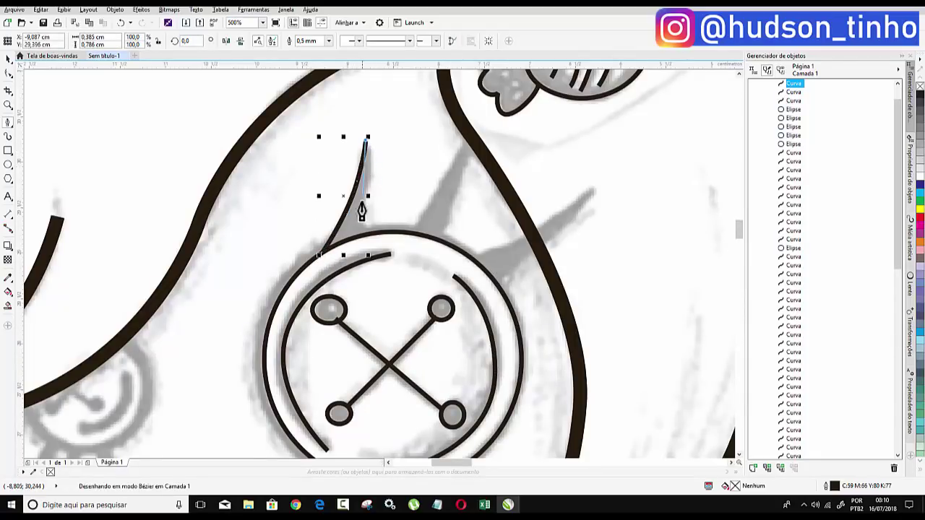
pyautogui.click(358, 240)
pyautogui.moveTo(411, 226); pyautogui.dragTo(451, 229)
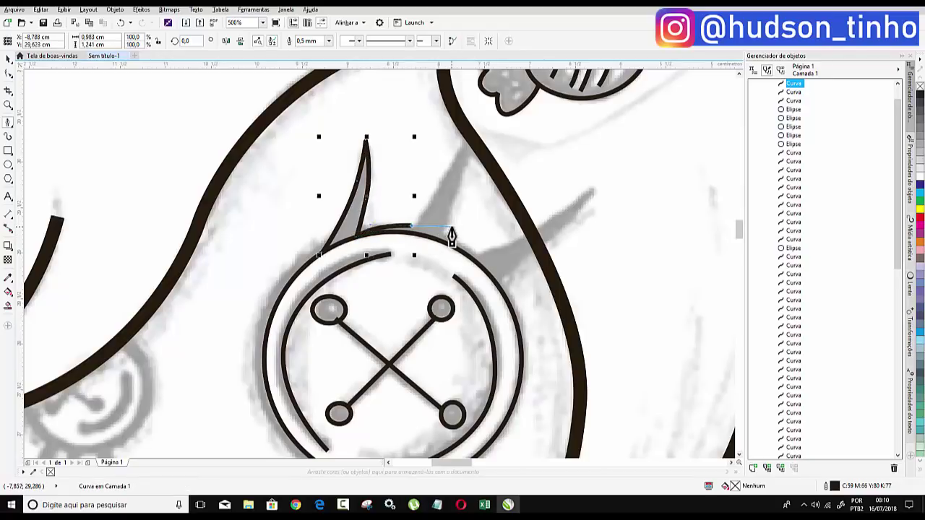
pyautogui.click(411, 227)
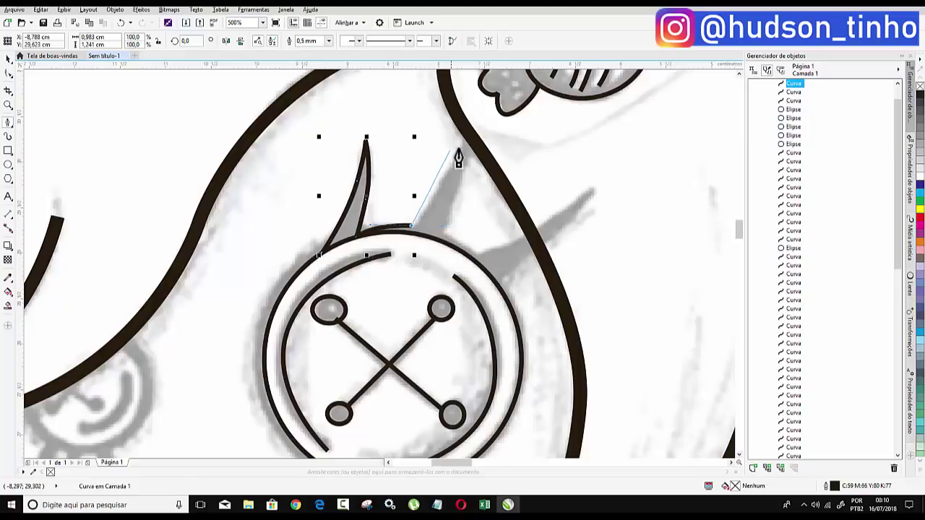
pyautogui.moveTo(470, 132); pyautogui.dragTo(485, 109)
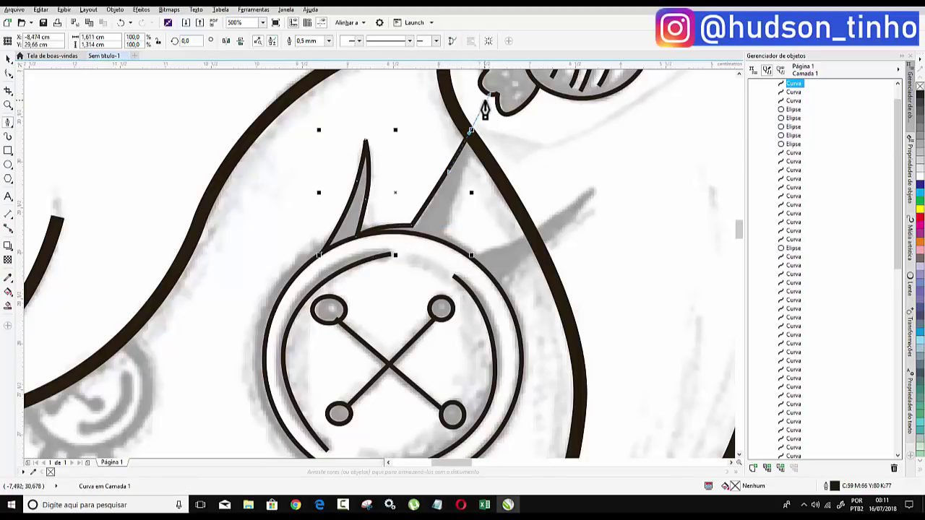
pyautogui.click(487, 96)
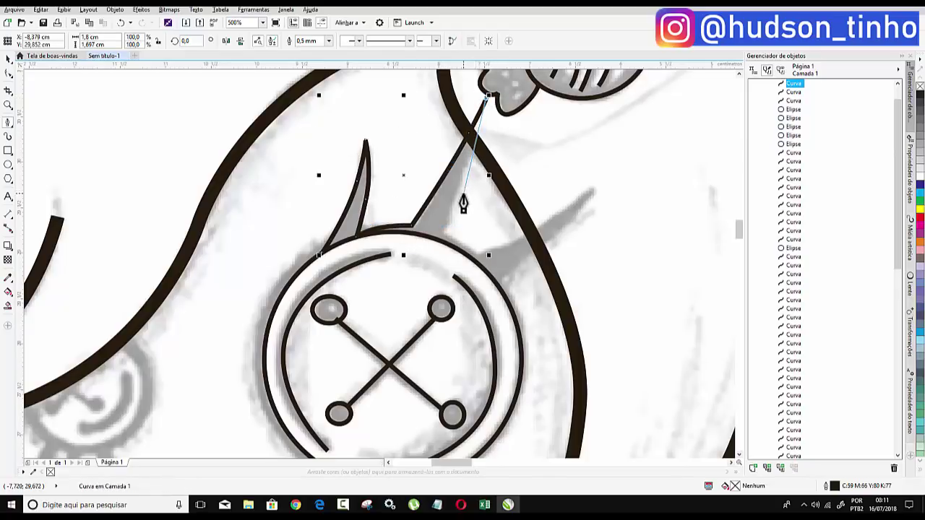
pyautogui.click(444, 236)
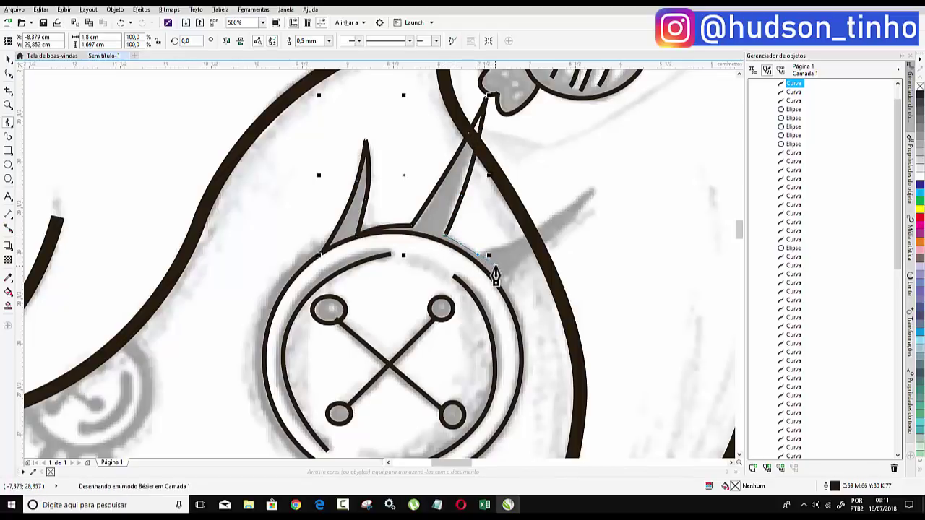
# - Add the third spike and close the spike outline at its start point
pyautogui.moveTo(478, 254); pyautogui.dragTo(495, 274)
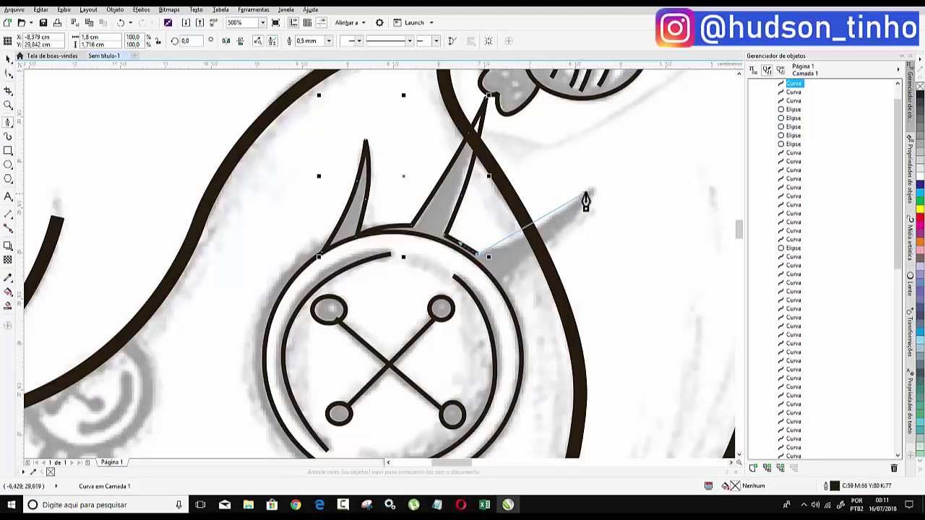
pyautogui.moveTo(591, 189)
pyautogui.mouseDown()
pyautogui.moveTo(604, 165)
pyautogui.moveTo(616, 170)
pyautogui.mouseUp()
pyautogui.click(616, 163)
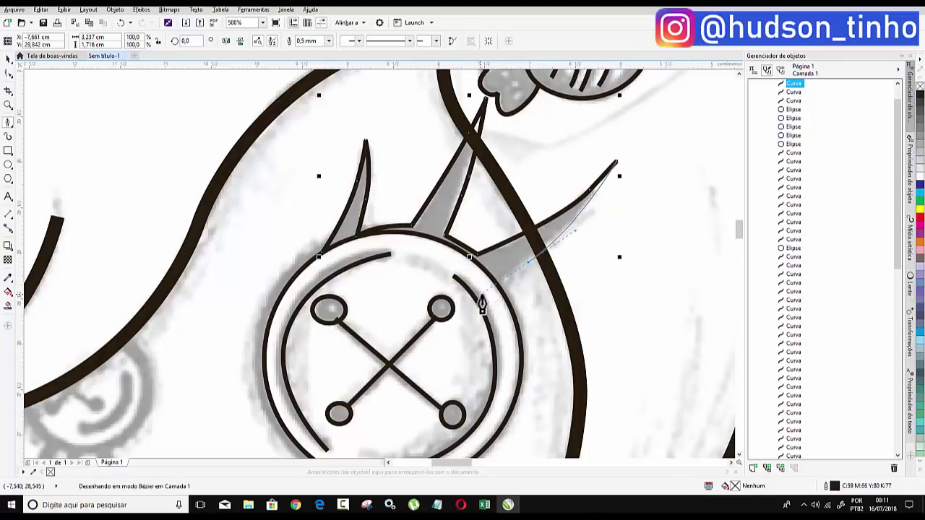
pyautogui.moveTo(496, 284); pyautogui.dragTo(500, 290)
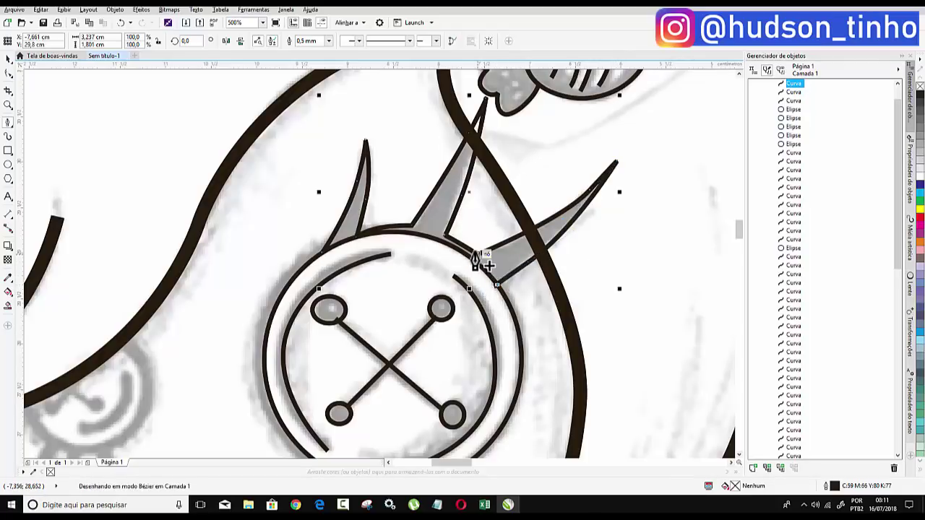
pyautogui.moveTo(476, 259); pyautogui.dragTo(471, 269)
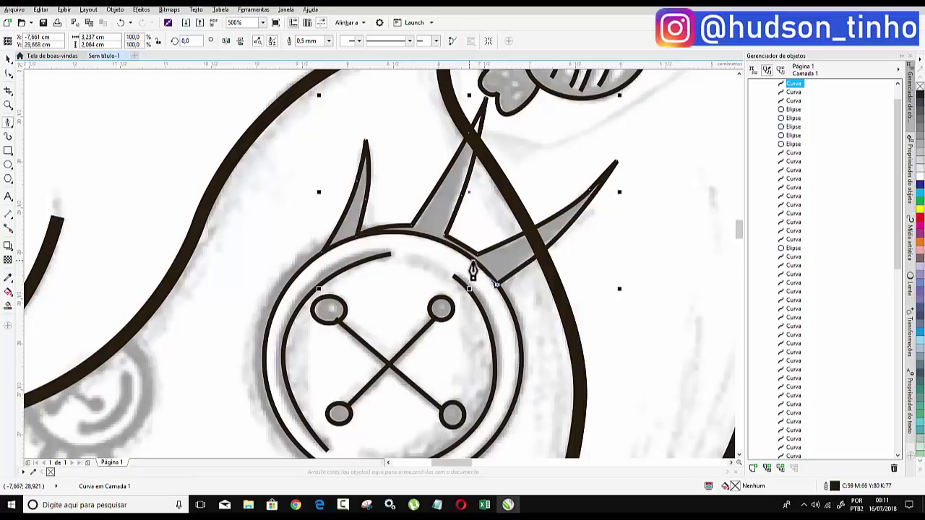
pyautogui.click(323, 254)
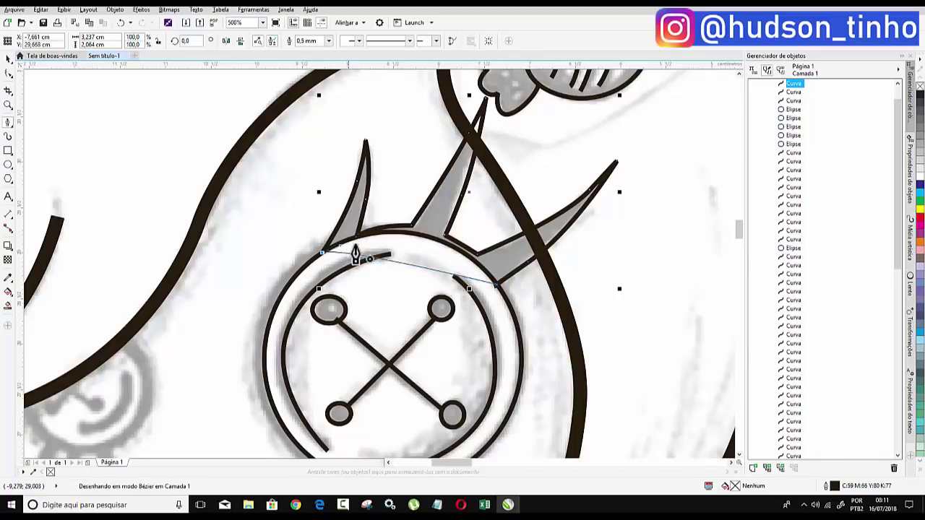
pyautogui.click(425, 204)
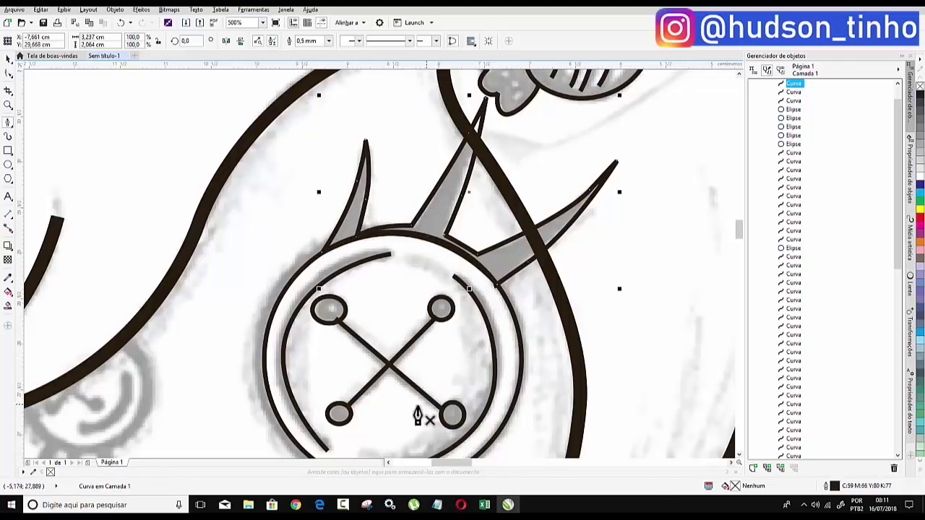
# - Sample the dark brown outline colour with the Eyedropper, fill the spikes, and remove their outline
pyautogui.click(8, 277)
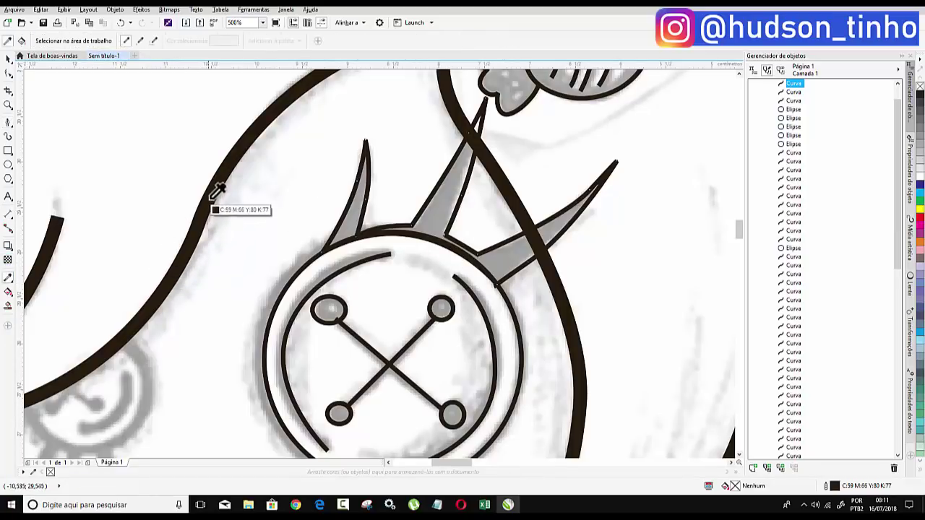
pyautogui.click(246, 141)
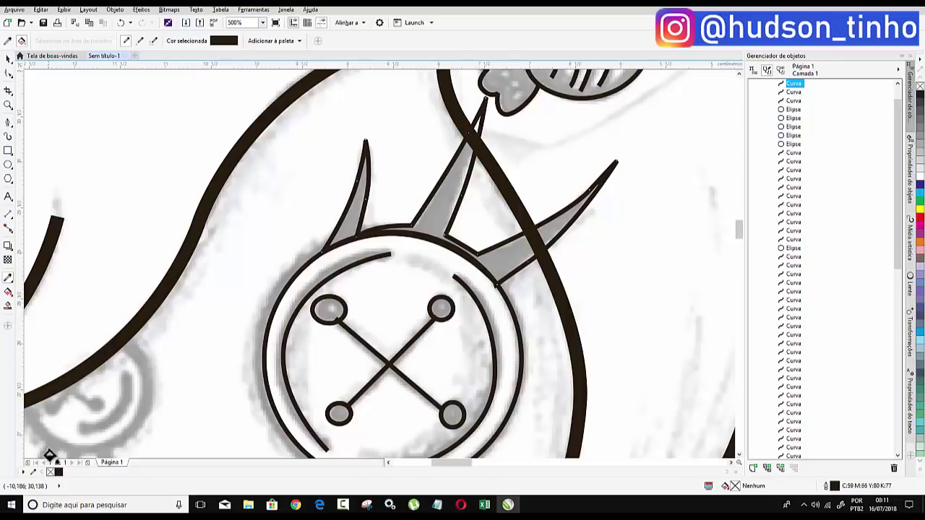
pyautogui.click(7, 59)
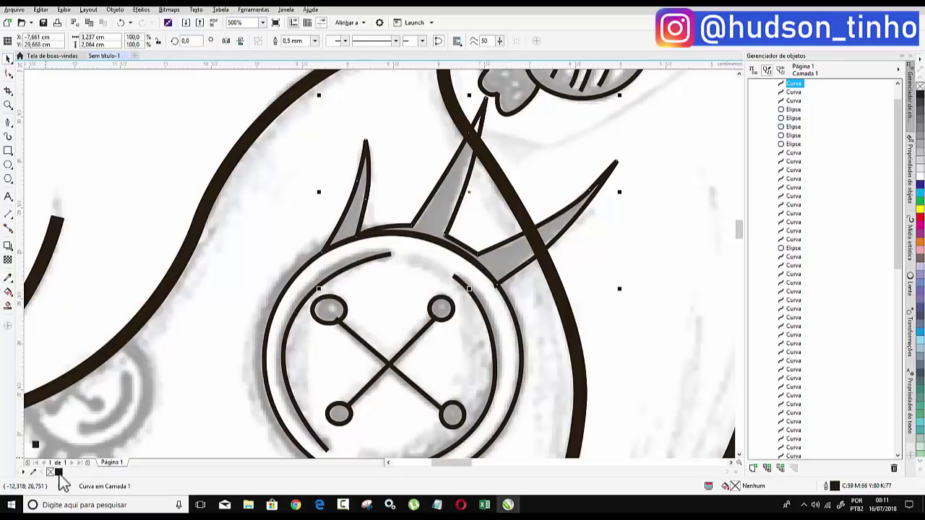
pyautogui.click(60, 472)
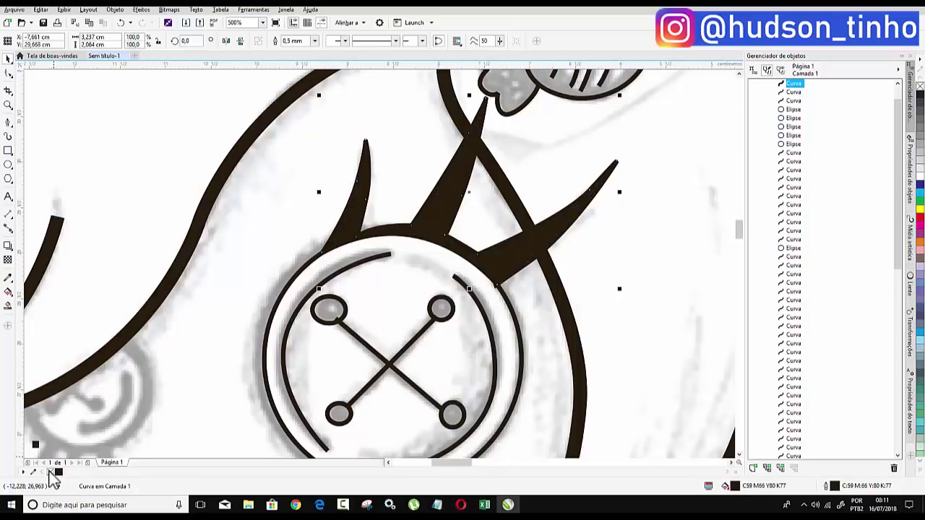
pyautogui.rightClick(50, 472)
# - Draw an ellipse about 1,48 × 1,38 cm around the doll's spiral left eye
pyautogui.scroll(-2, 482, 202)
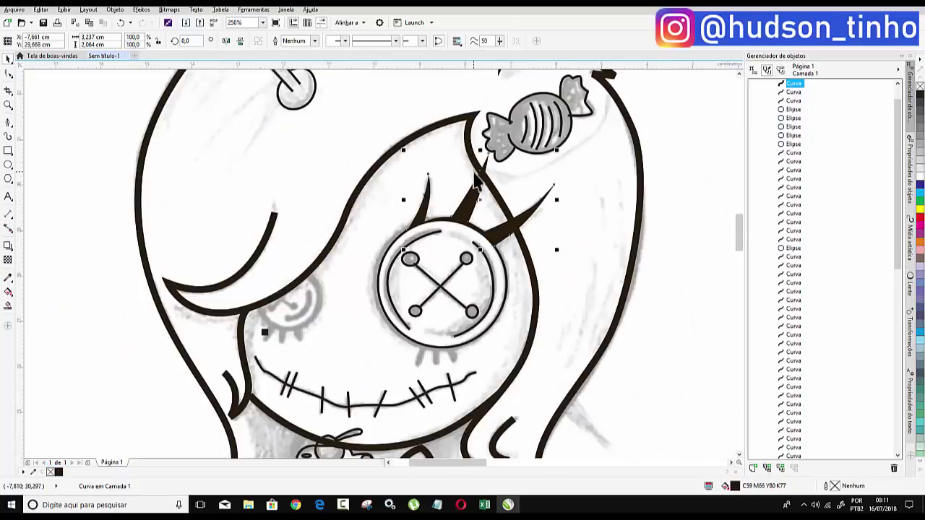
pyautogui.scroll(2, 277, 295)
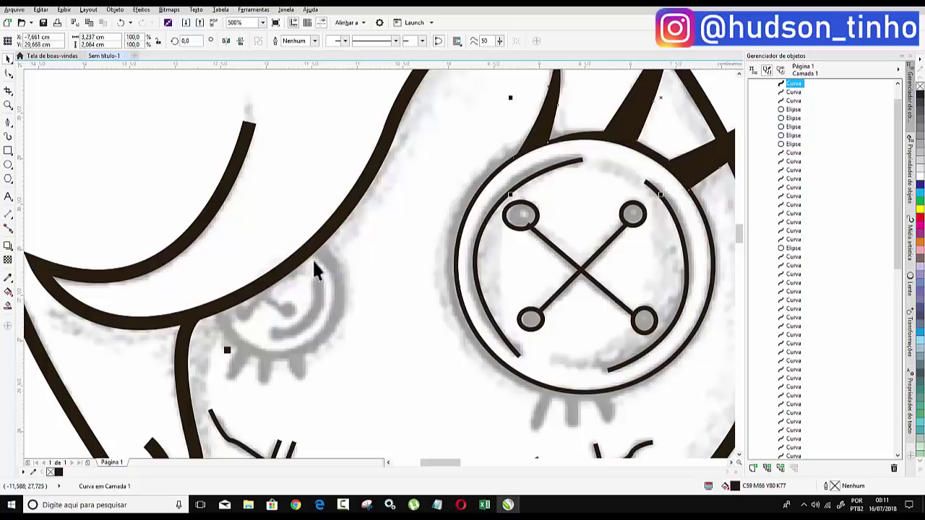
pyautogui.click(8, 167)
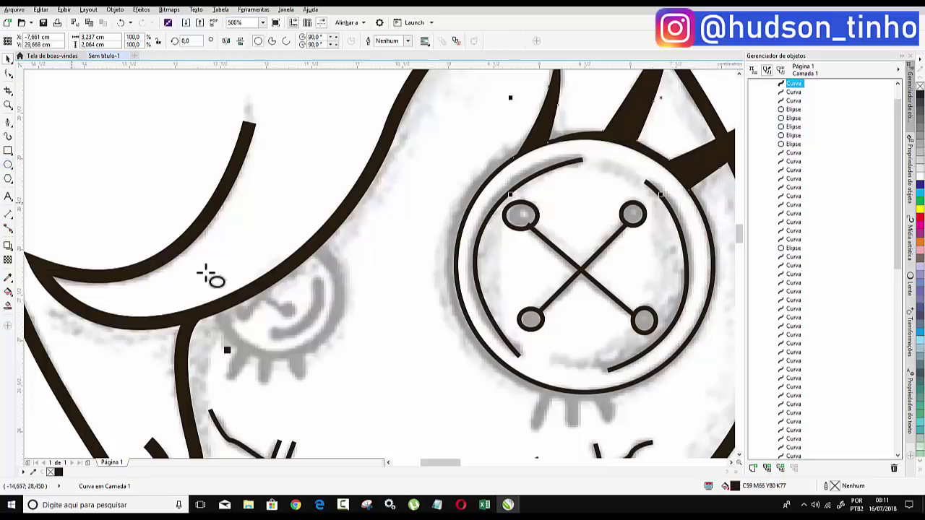
pyautogui.moveTo(206, 241); pyautogui.dragTo(342, 359)
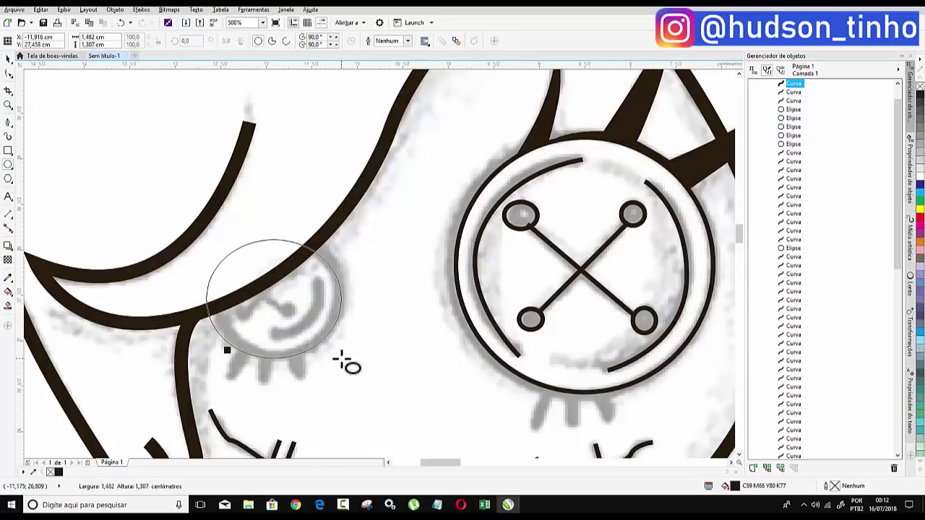
pyautogui.moveTo(275, 233); pyautogui.dragTo(275, 230)
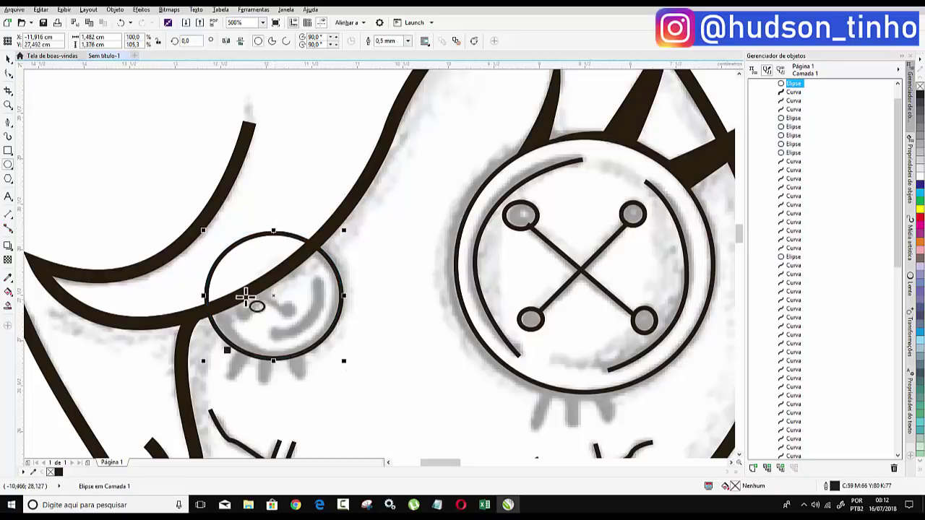
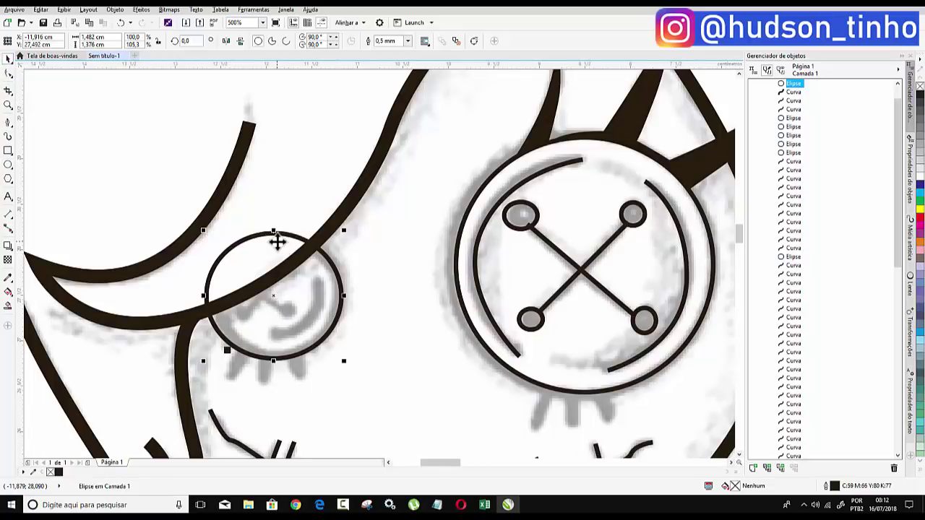
# - Convert the left-eye circle to curves and break it at its first hair-line crossing
pyautogui.click(115, 10)
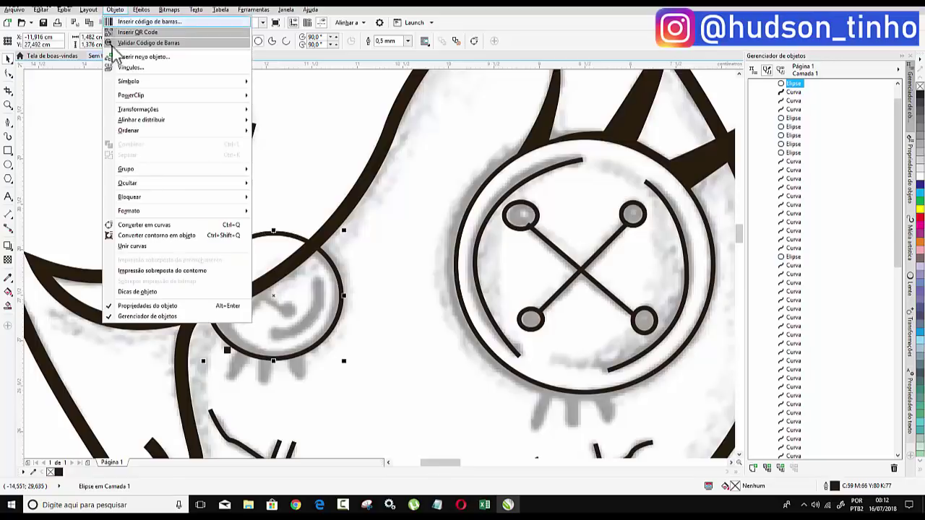
pyautogui.click(176, 226)
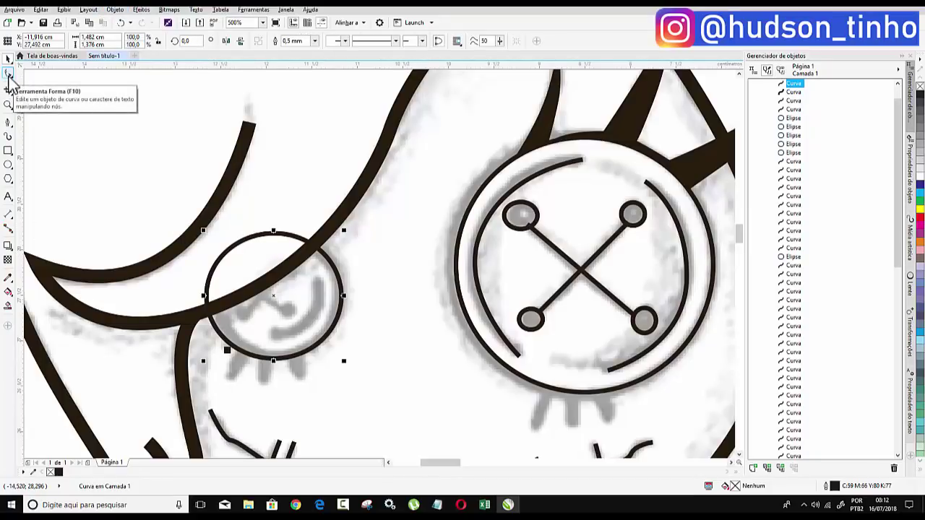
pyautogui.click(9, 75)
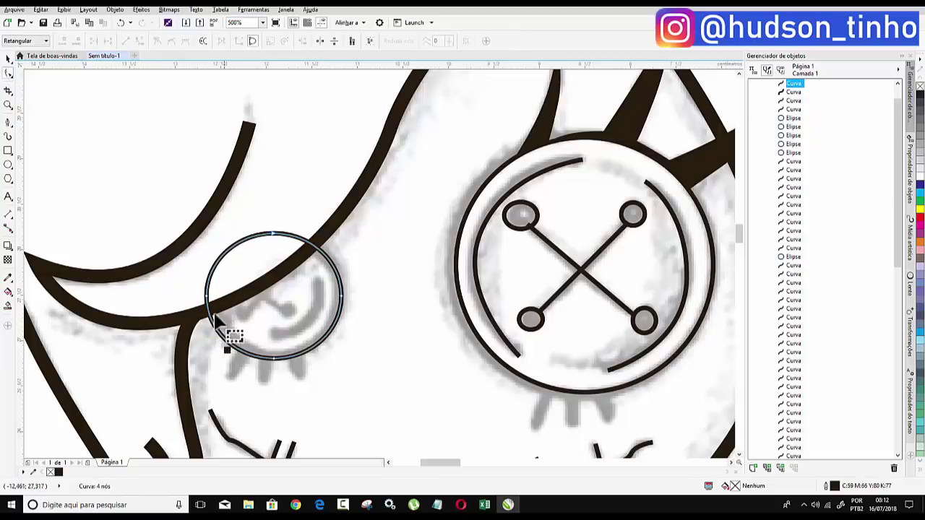
pyautogui.scroll(2, 221, 326)
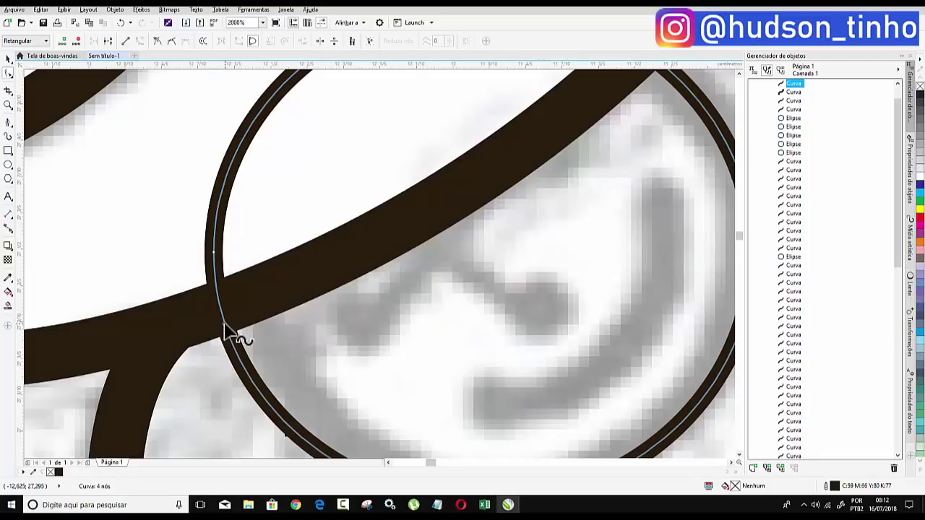
pyautogui.rightClick(223, 322)
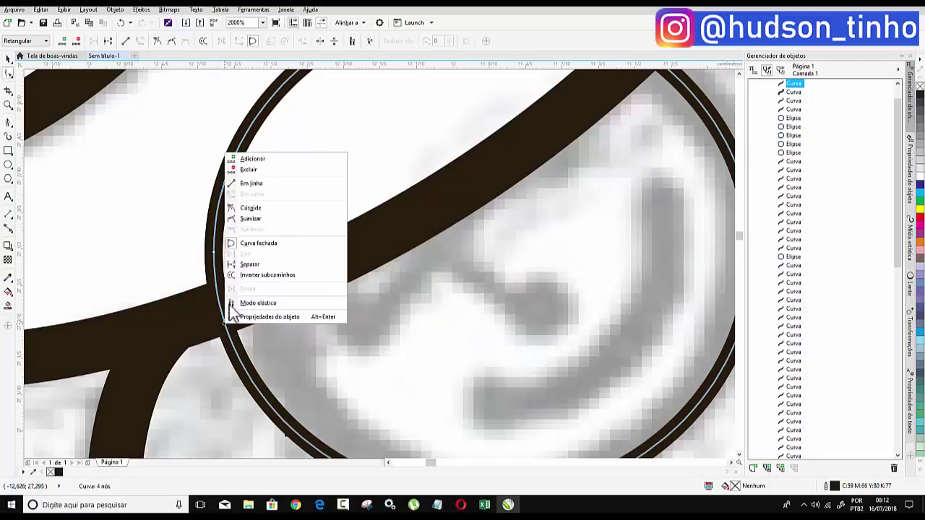
pyautogui.click(258, 264)
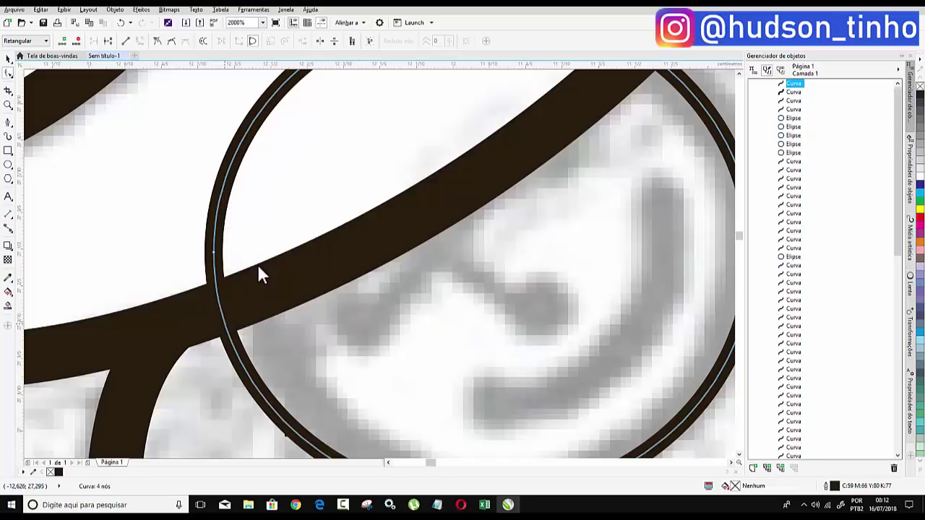
# - Break the eye curve at its second crossing with the hair line
pyautogui.scroll(-2, 190, 279)
pyautogui.scroll(2, 455, 123)
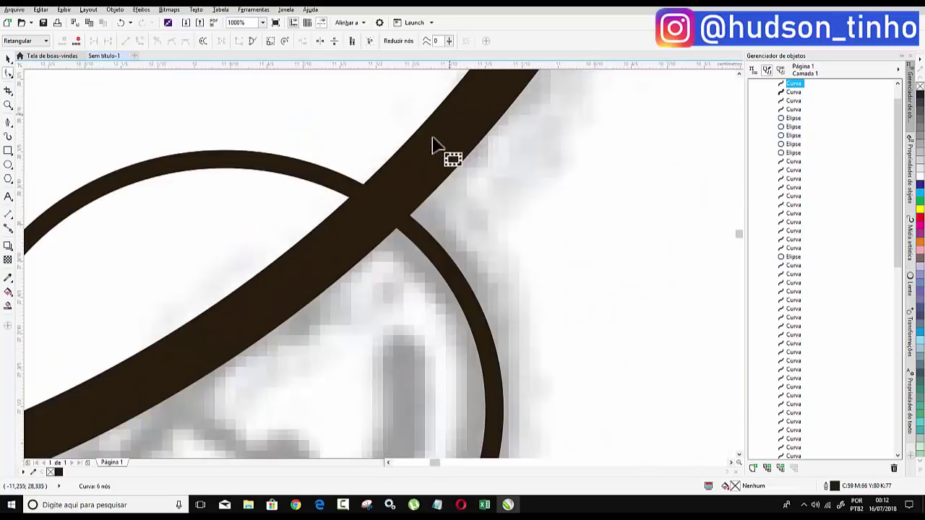
pyautogui.click(391, 217)
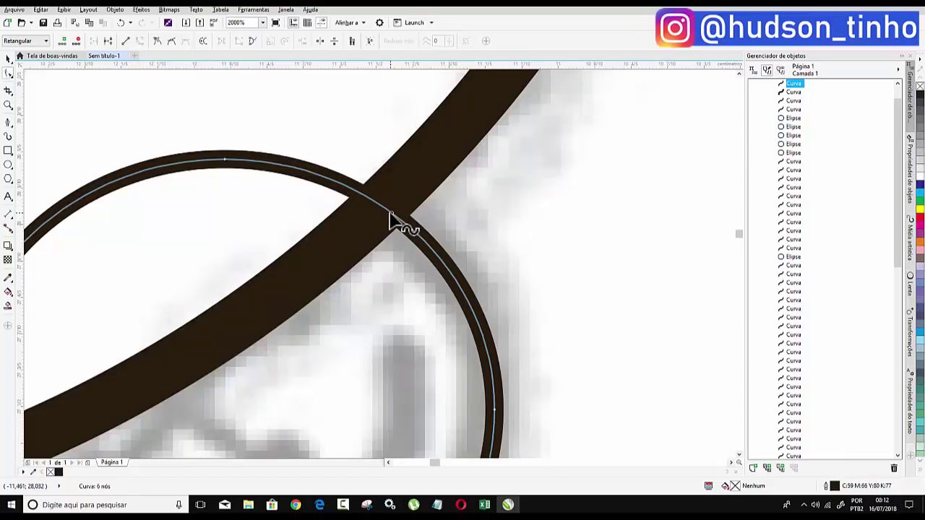
pyautogui.rightClick(392, 215)
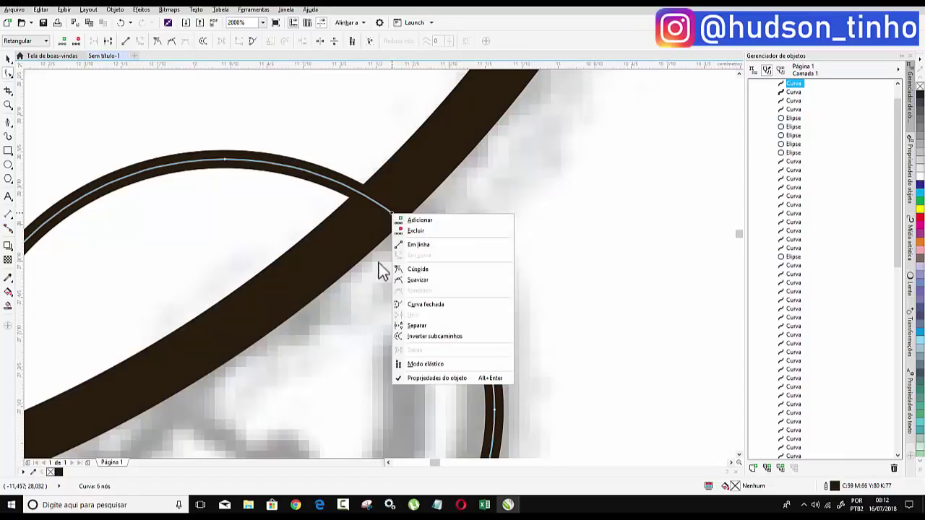
pyautogui.click(421, 327)
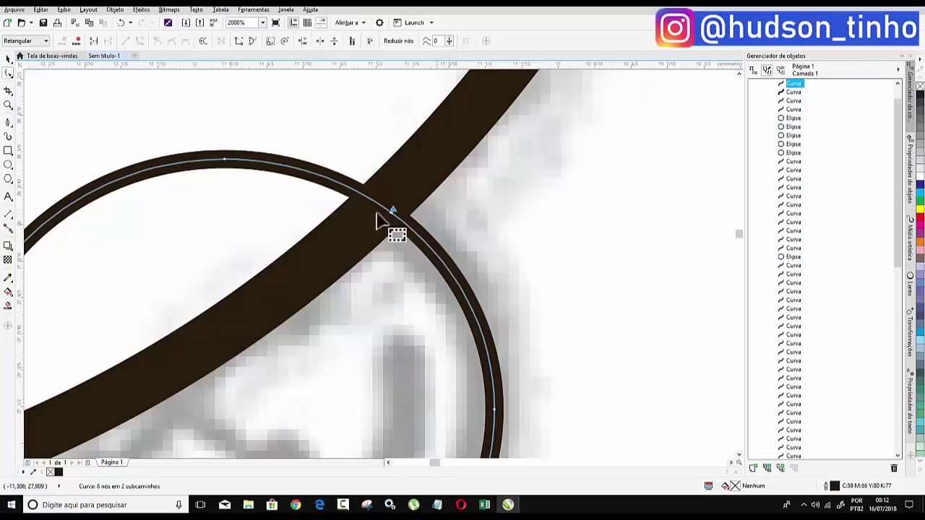
pyautogui.scroll(-1, 518, 239)
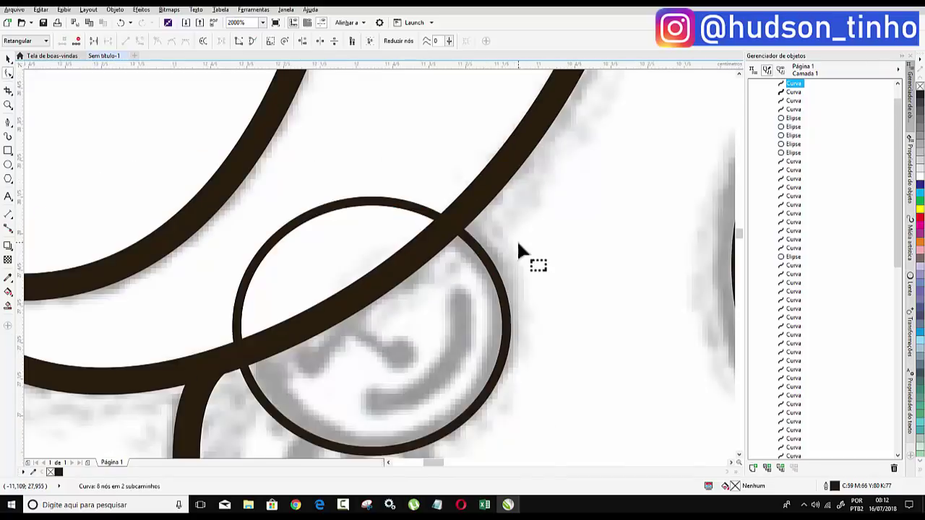
pyautogui.click(8, 58)
# - Split the broken eye circle into separate arcs and remove the arc over the hair band
pyautogui.click(594, 209)
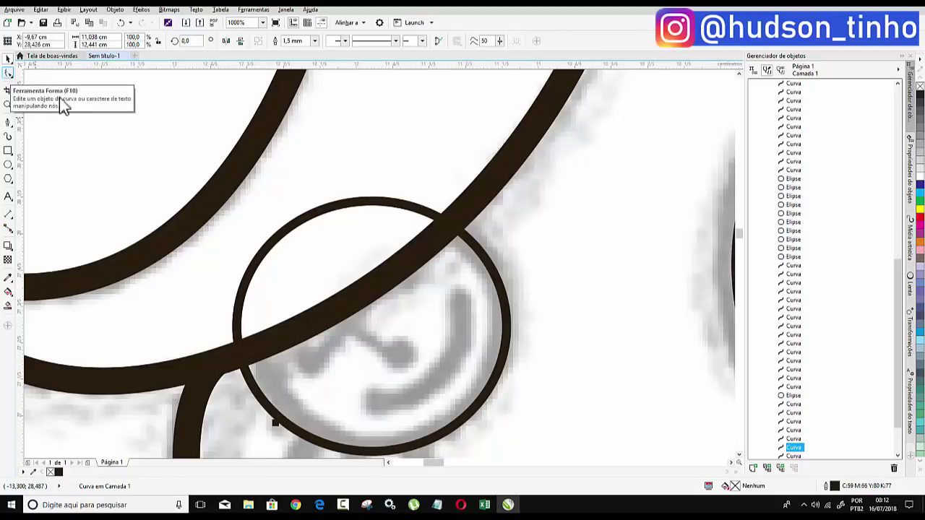
pyautogui.click(355, 211)
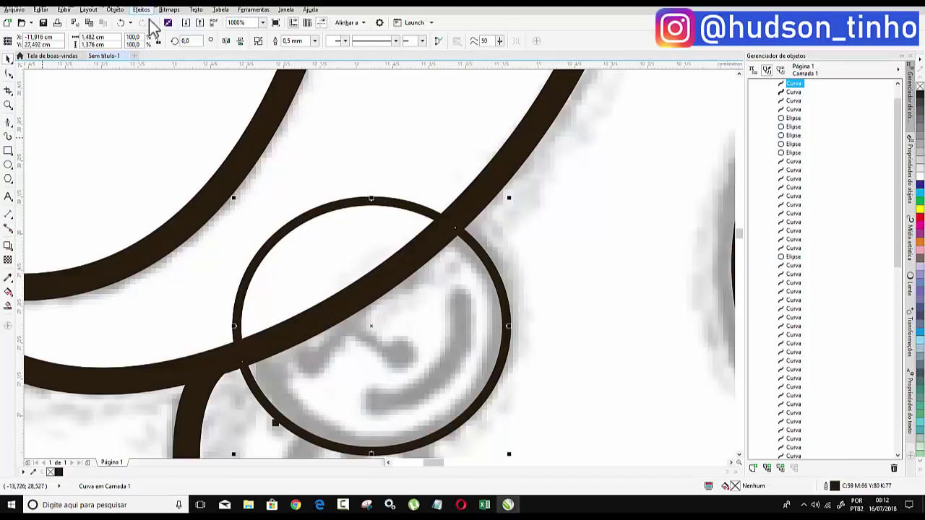
pyautogui.click(115, 10)
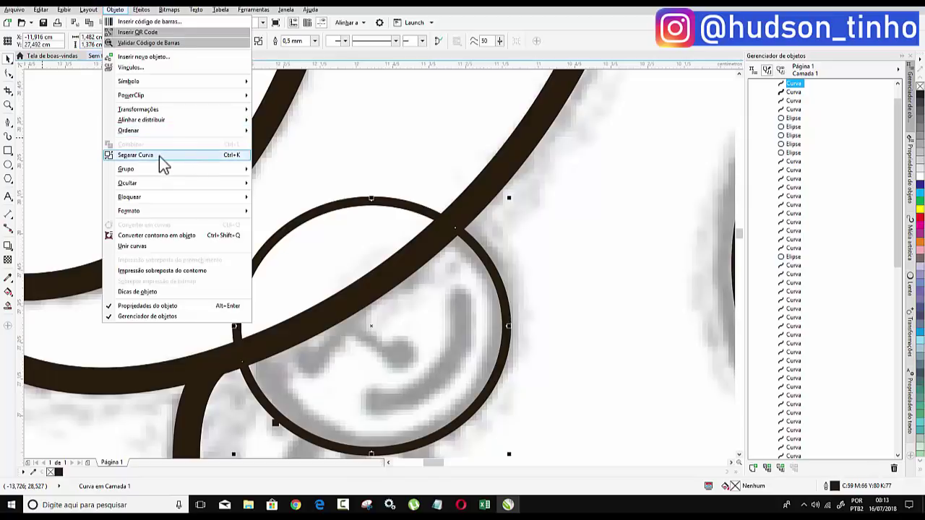
pyautogui.click(160, 156)
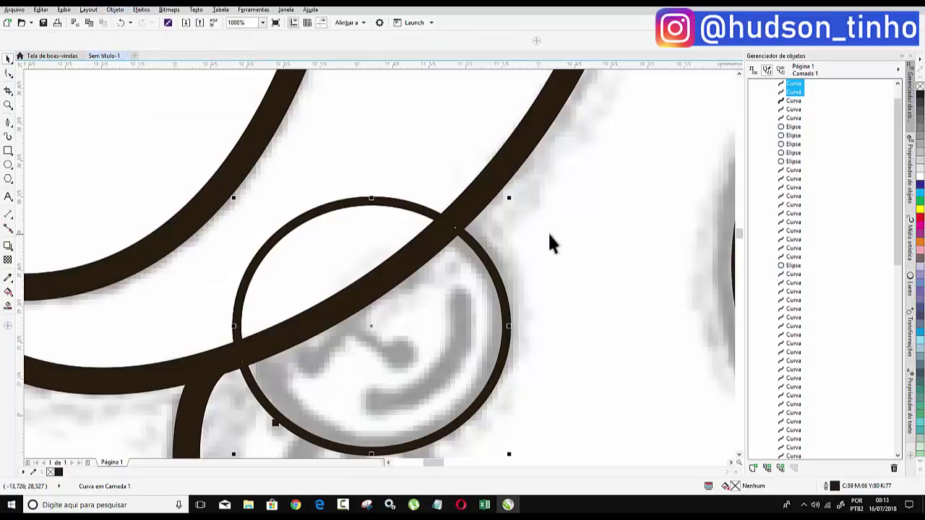
pyautogui.moveTo(324, 192)
pyautogui.mouseDown()
pyautogui.moveTo(285, 131)
pyautogui.moveTo(296, 130)
pyautogui.mouseUp()
pyautogui.press('Escape')
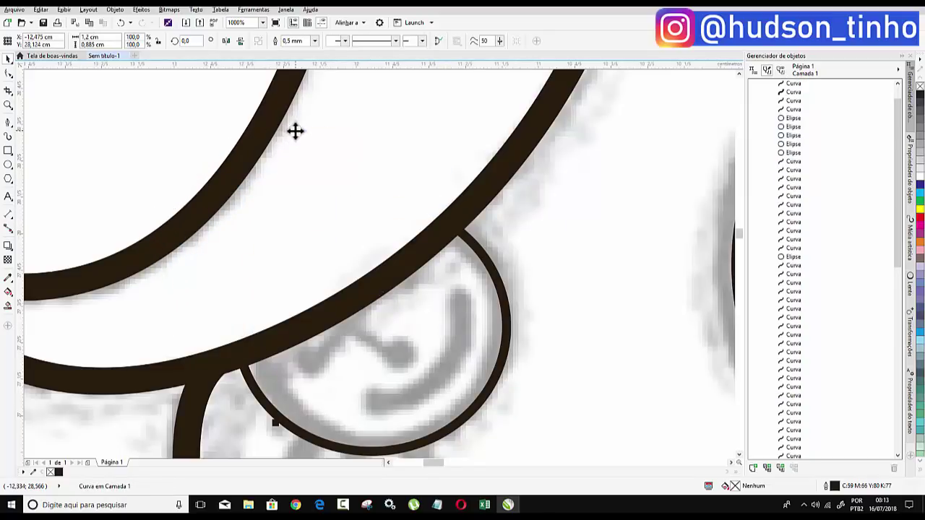
pyautogui.scroll(-3, 351, 282)
# - Draw a curved Bézier stroke inside the left eye
pyautogui.scroll(-2, 351, 318)
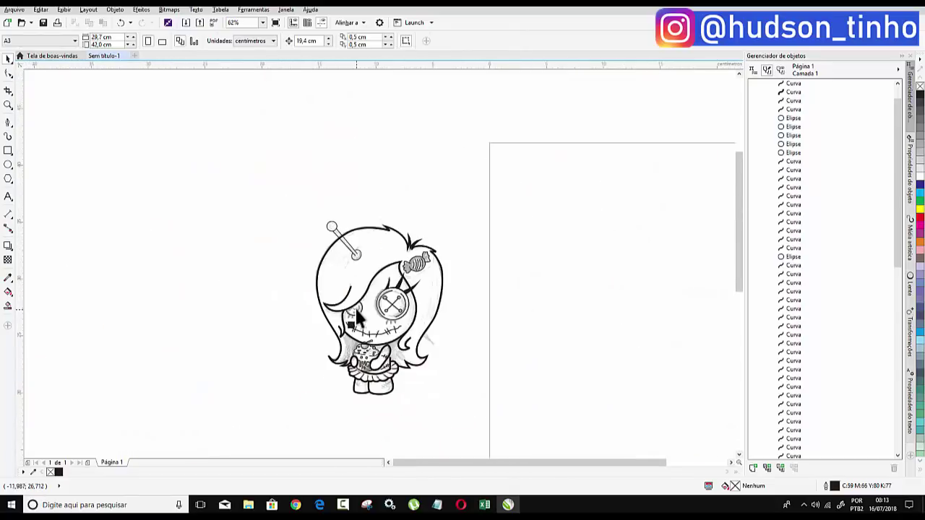
pyautogui.scroll(2, 351, 318)
pyautogui.scroll(1, 351, 318)
pyautogui.scroll(1, 333, 325)
pyautogui.scroll(-1, 323, 338)
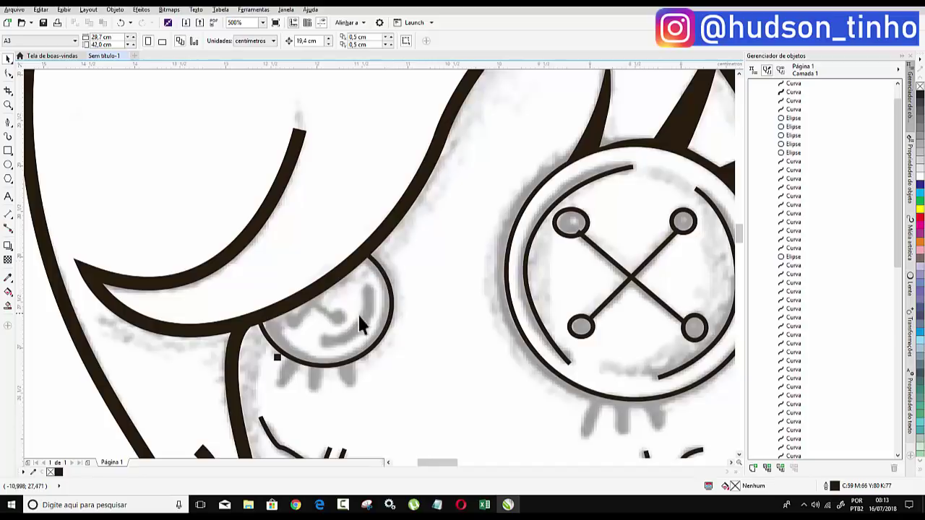
pyautogui.click(8, 124)
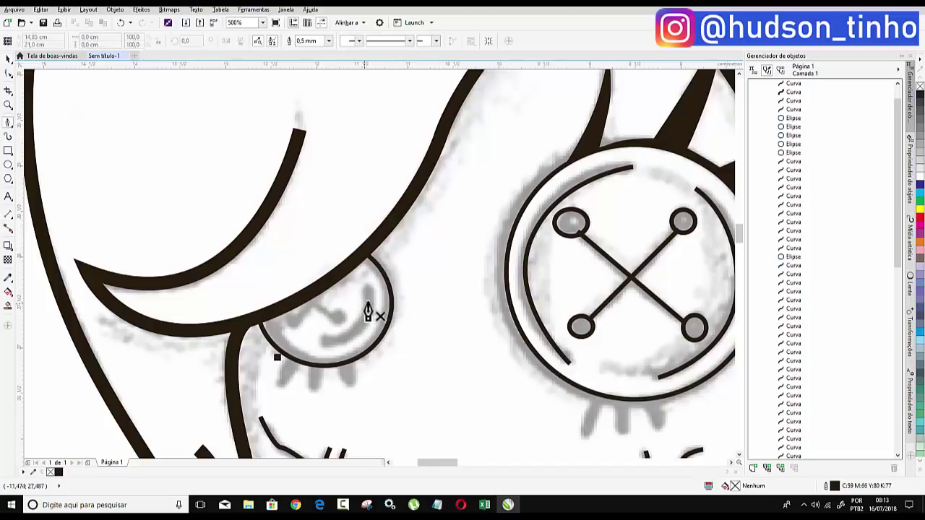
pyautogui.scroll(1, 370, 311)
pyautogui.click(365, 268)
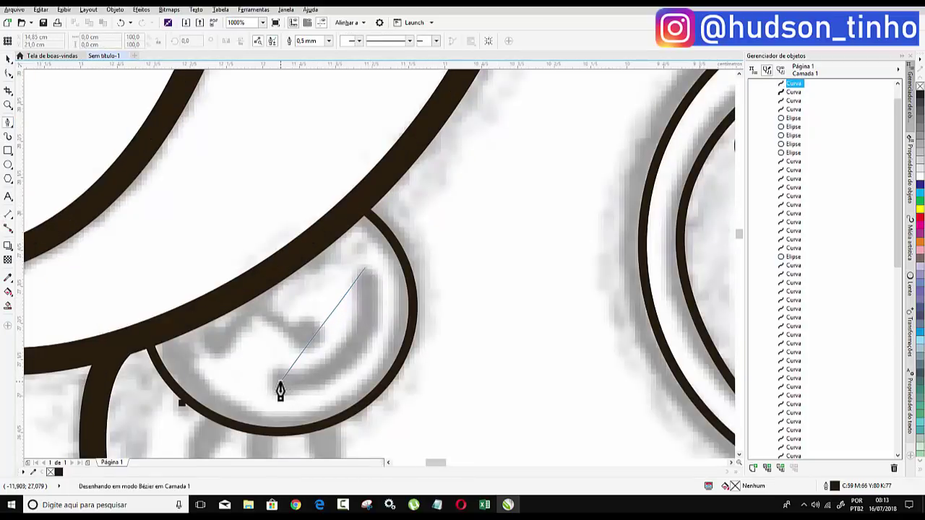
pyautogui.moveTo(279, 385)
pyautogui.mouseDown()
pyautogui.moveTo(170, 406)
pyautogui.moveTo(189, 398)
pyautogui.mouseUp()
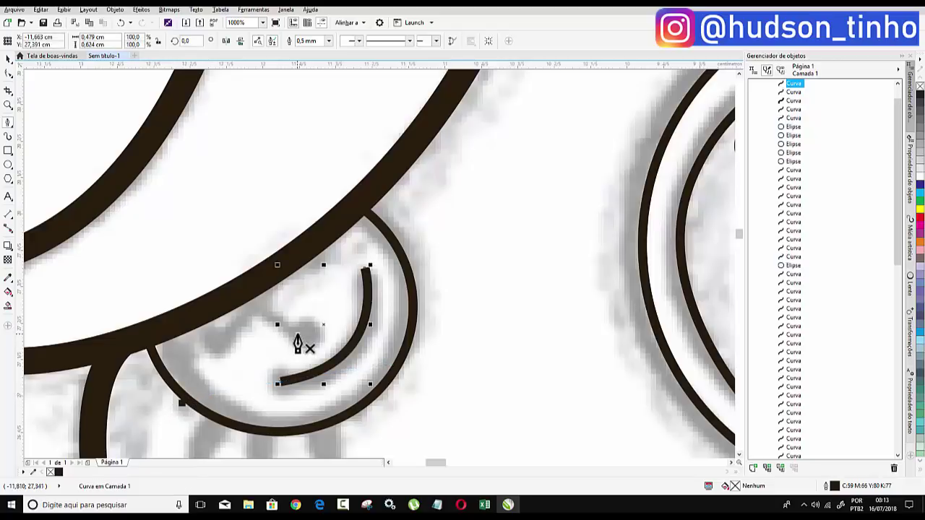
# - Add two short lines forming a V, each capped with a small circle
pyautogui.moveTo(297, 335); pyautogui.dragTo(246, 304)
pyautogui.click(251, 299)
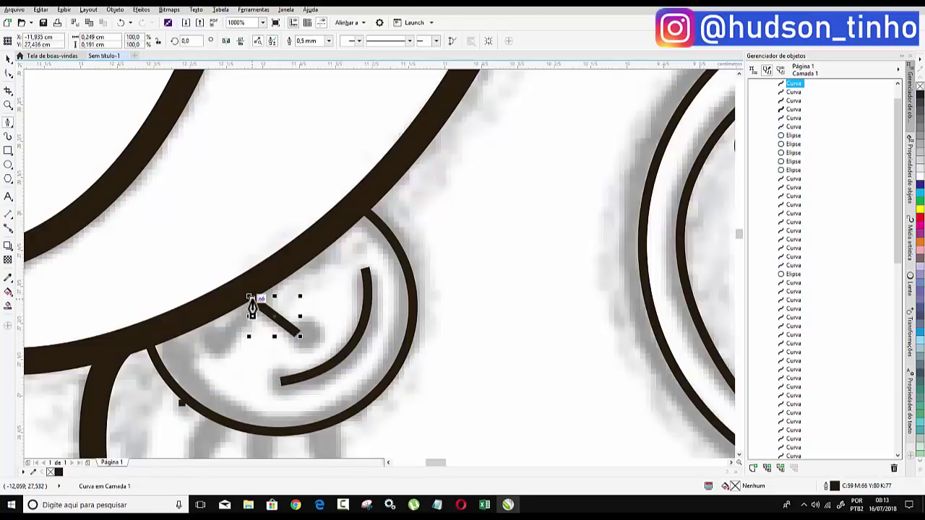
pyautogui.press('Escape')
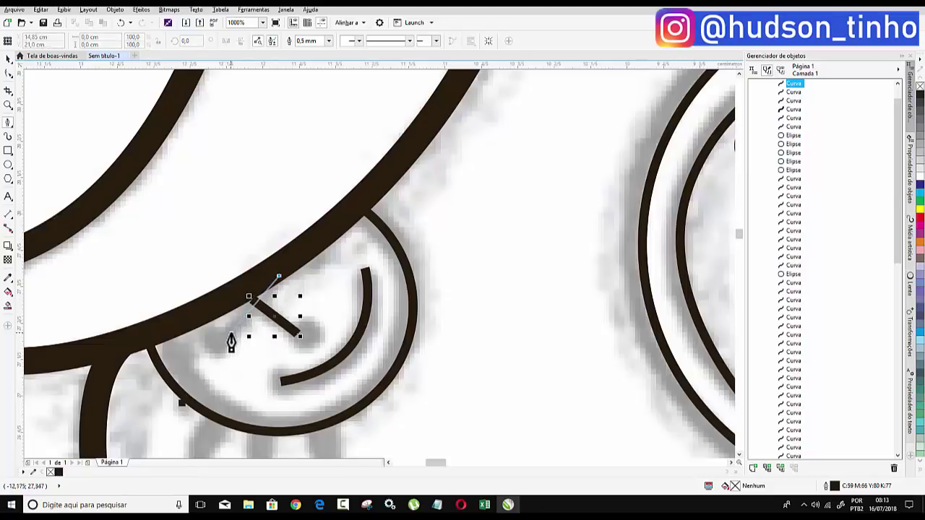
pyautogui.click(229, 335)
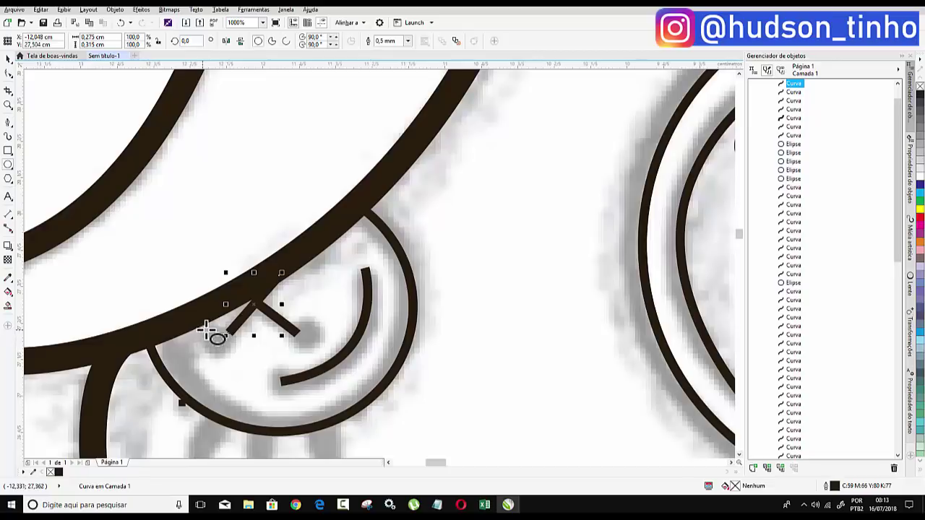
pyautogui.moveTo(205, 333); pyautogui.dragTo(234, 363)
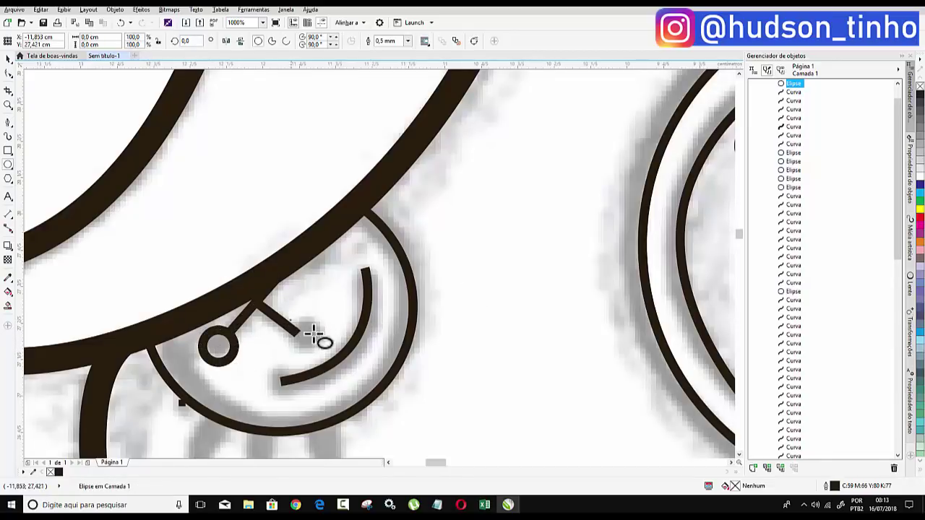
pyautogui.moveTo(289, 318); pyautogui.dragTo(315, 344)
pyautogui.scroll(-5, 304, 266)
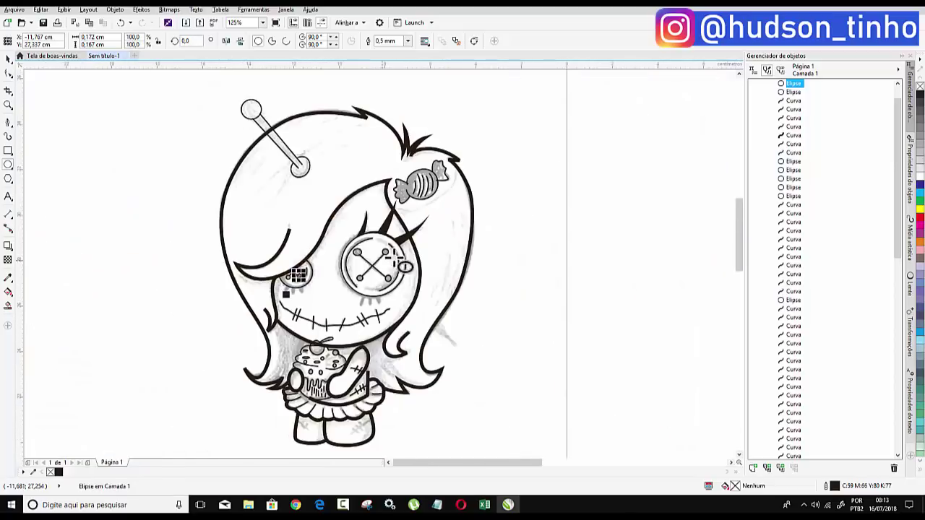
# - Draw the spiky lash shape beneath the small eye ring with the Bézier tool
pyautogui.scroll(2, 366, 309)
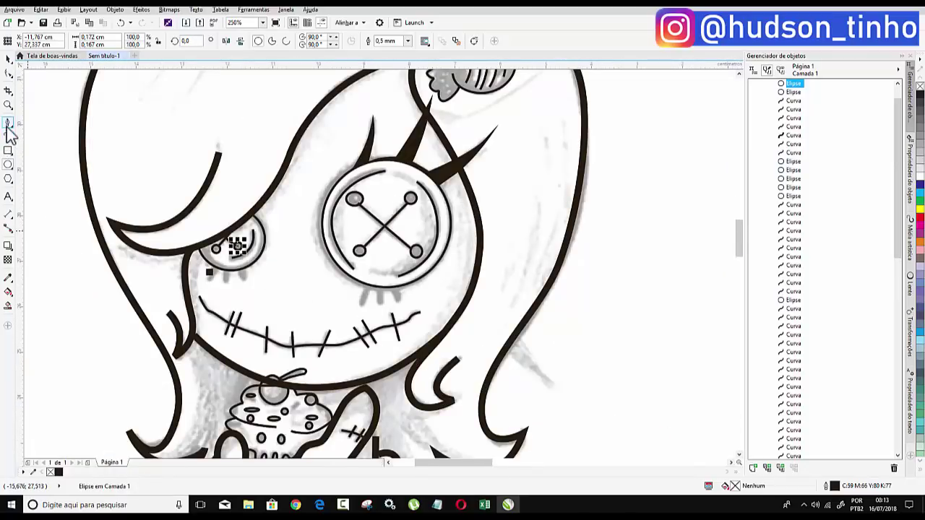
pyautogui.click(8, 123)
pyautogui.scroll(1, 235, 274)
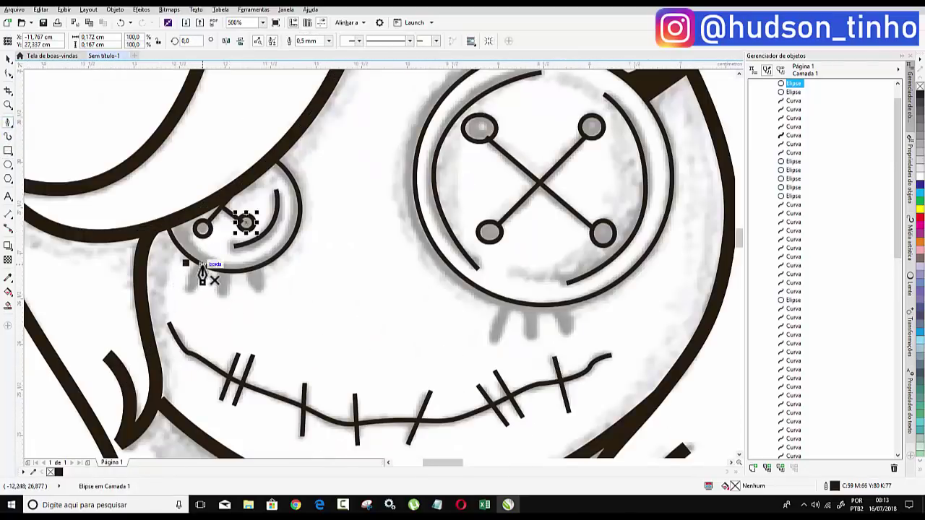
pyautogui.scroll(1, 200, 265)
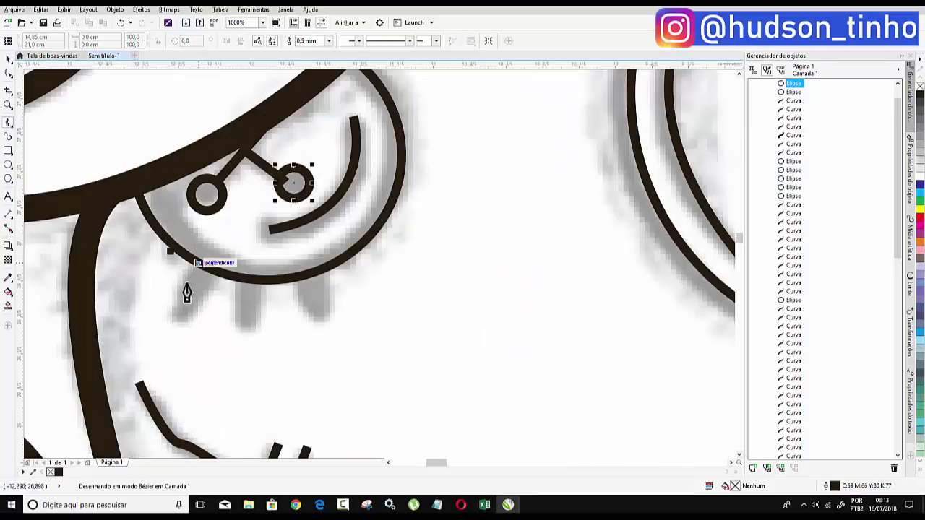
pyautogui.click(187, 286)
pyautogui.click(169, 333)
pyautogui.scroll(1, 217, 285)
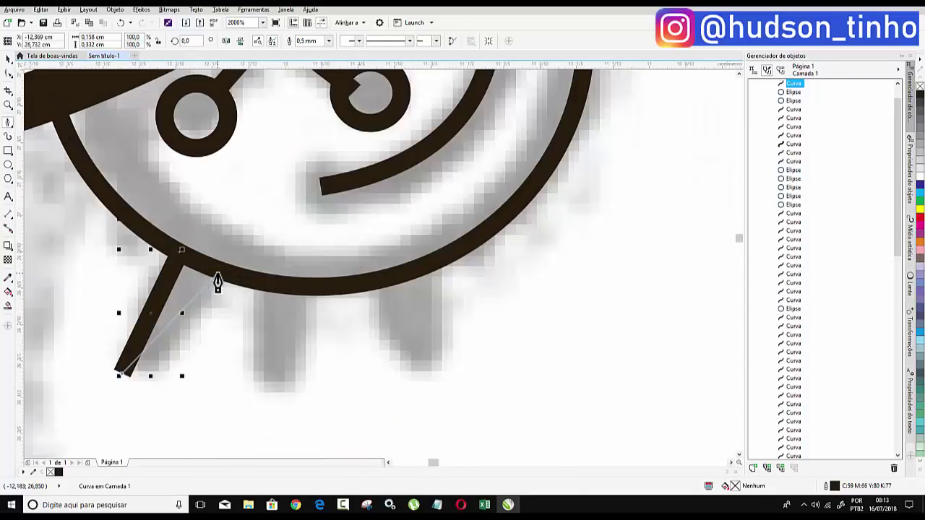
pyautogui.click(217, 274)
pyautogui.click(261, 289)
pyautogui.doubleClick(263, 426)
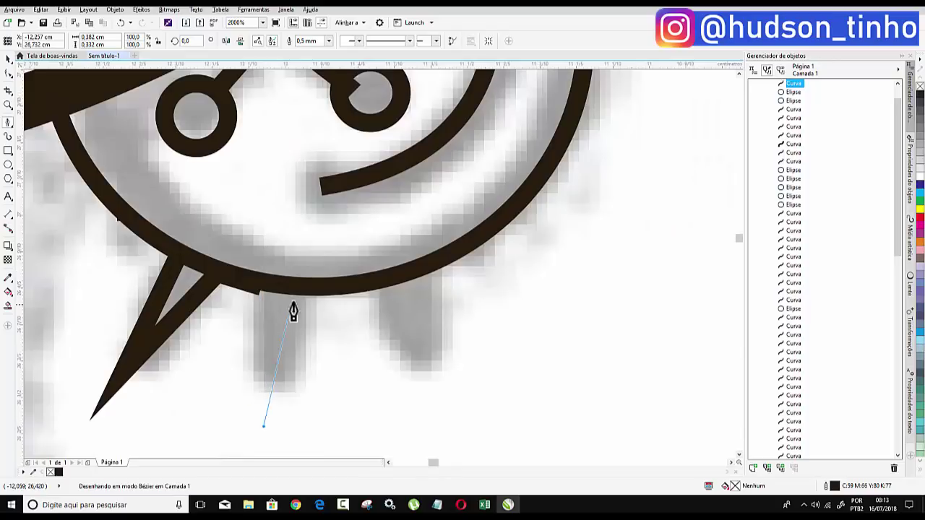
pyautogui.click(315, 287)
pyautogui.click(372, 287)
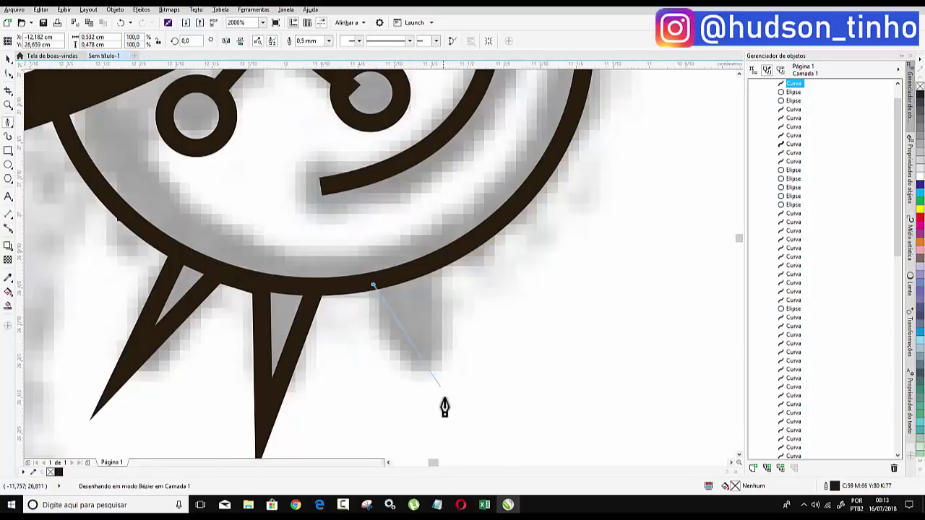
pyautogui.click(444, 409)
pyautogui.doubleClick(446, 253)
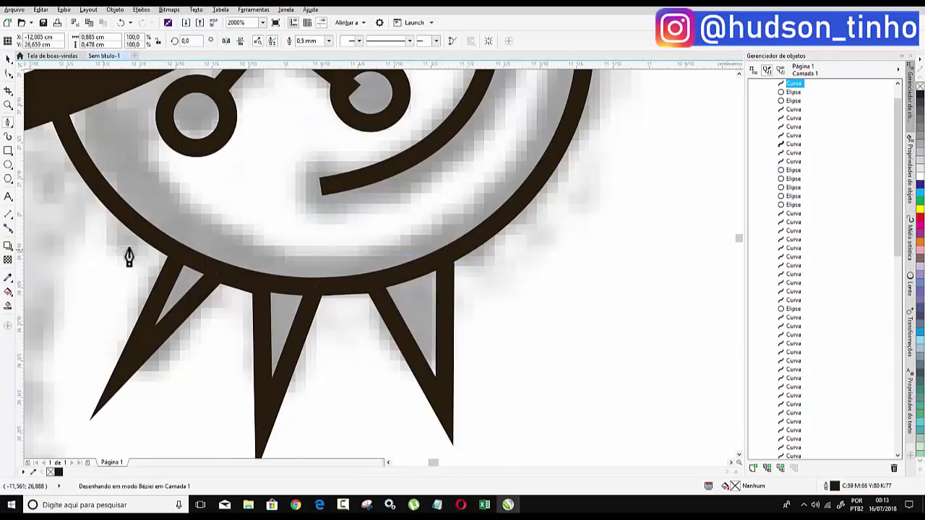
pyautogui.doubleClick(179, 253)
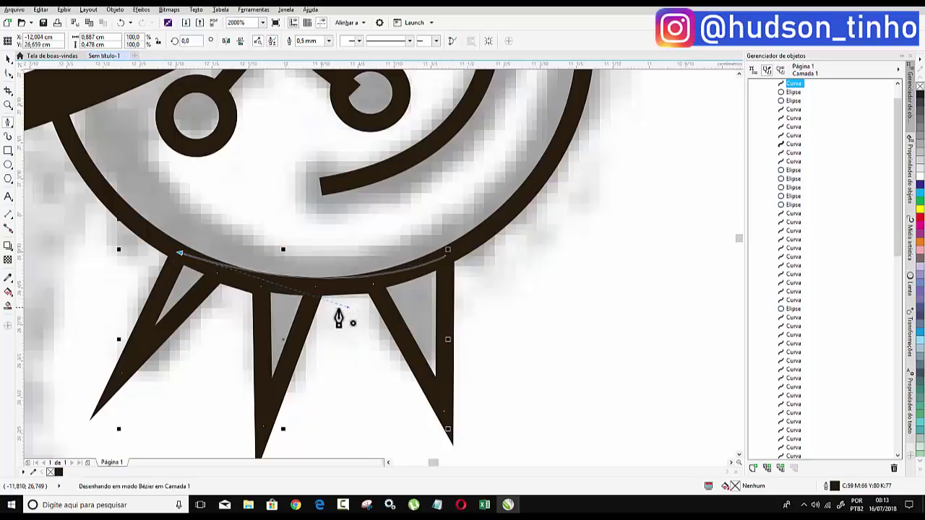
# - Draw a three-spike lash shape below the big button eye
pyautogui.scroll(-4, 127, 210)
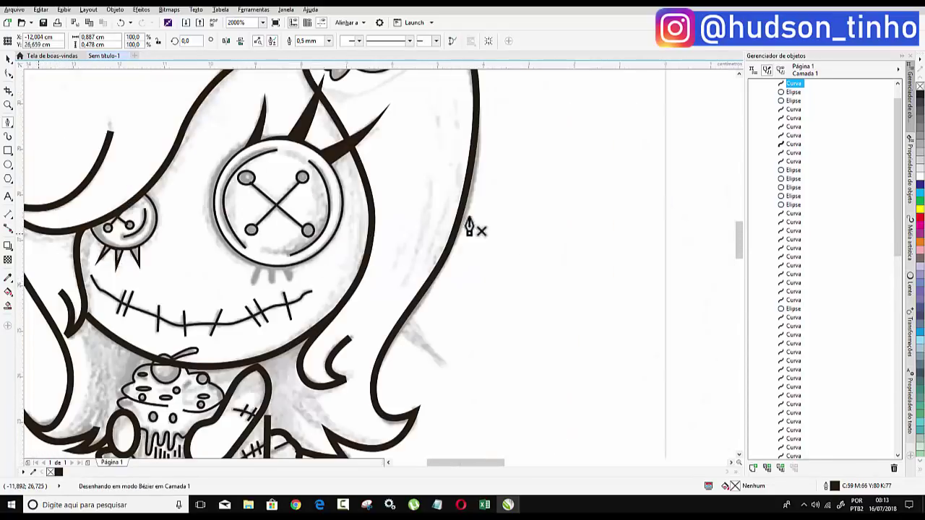
pyautogui.scroll(1, 254, 284)
pyautogui.scroll(2, 255, 283)
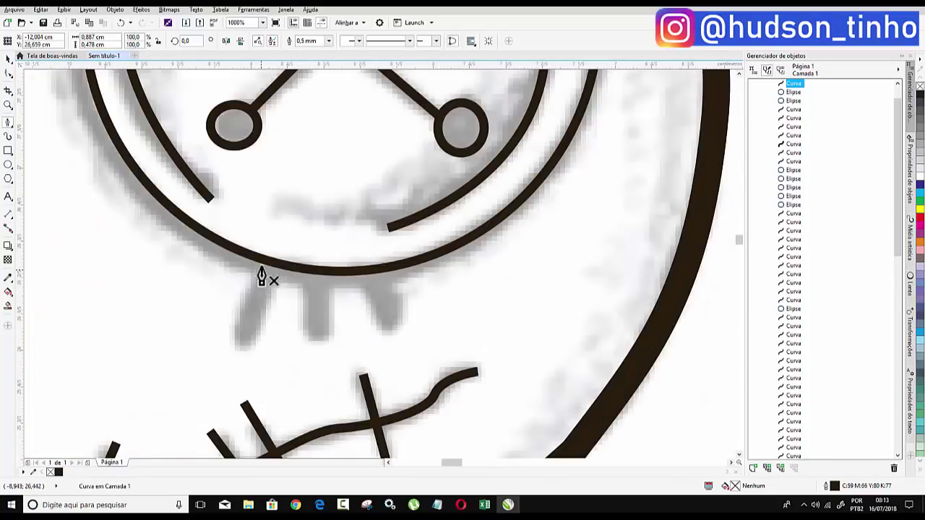
pyautogui.click(262, 258)
pyautogui.doubleClick(233, 349)
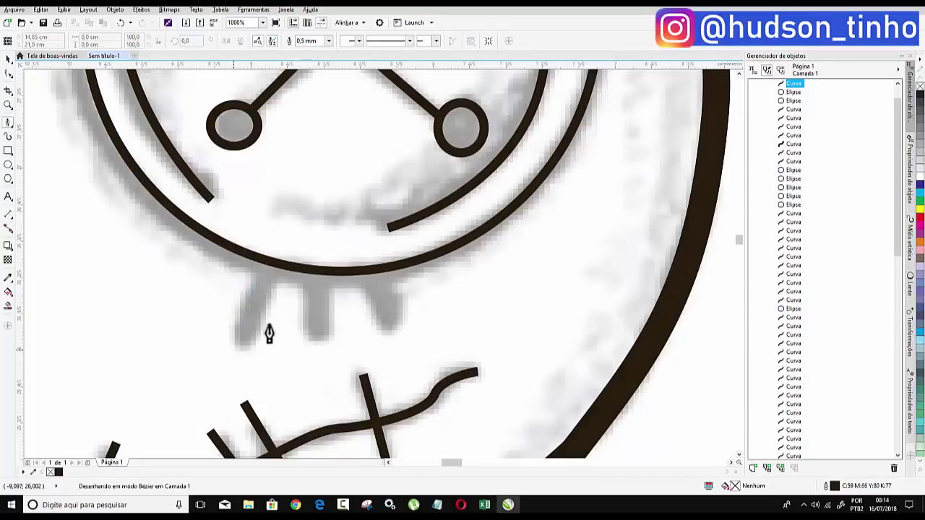
pyautogui.click(287, 267)
pyautogui.moveTo(307, 351); pyautogui.dragTo(309, 355)
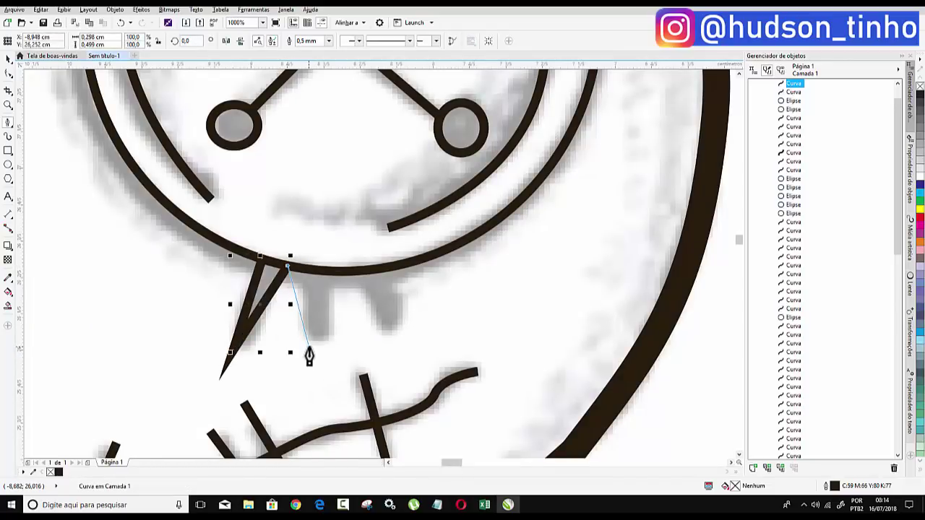
pyautogui.click(309, 363)
pyautogui.click(320, 273)
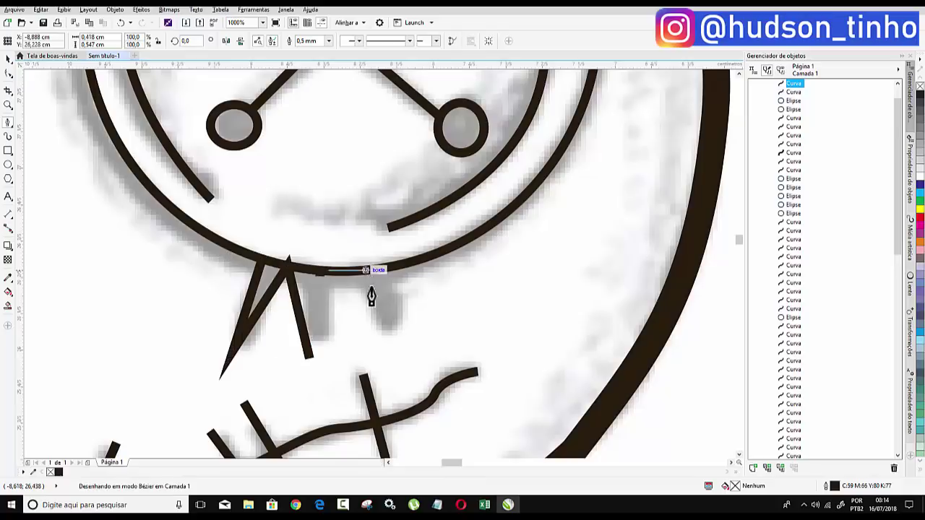
pyautogui.click(356, 274)
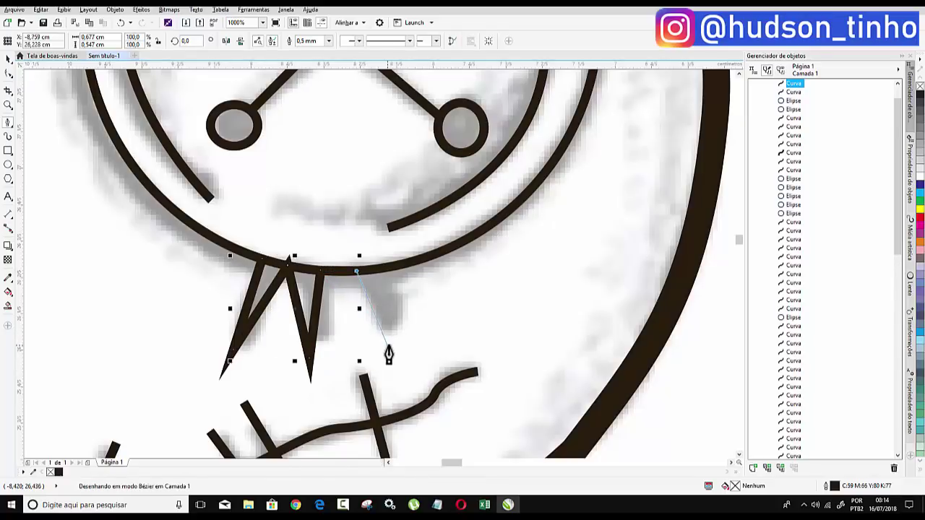
pyautogui.click(390, 345)
pyautogui.click(398, 271)
pyautogui.click(263, 260)
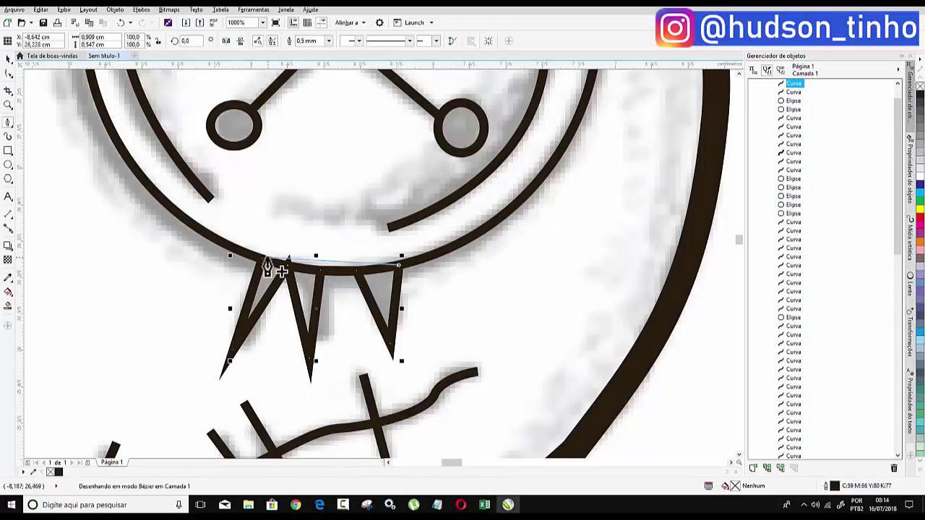
pyautogui.doubleClick(361, 285)
pyautogui.scroll(-3, 256, 295)
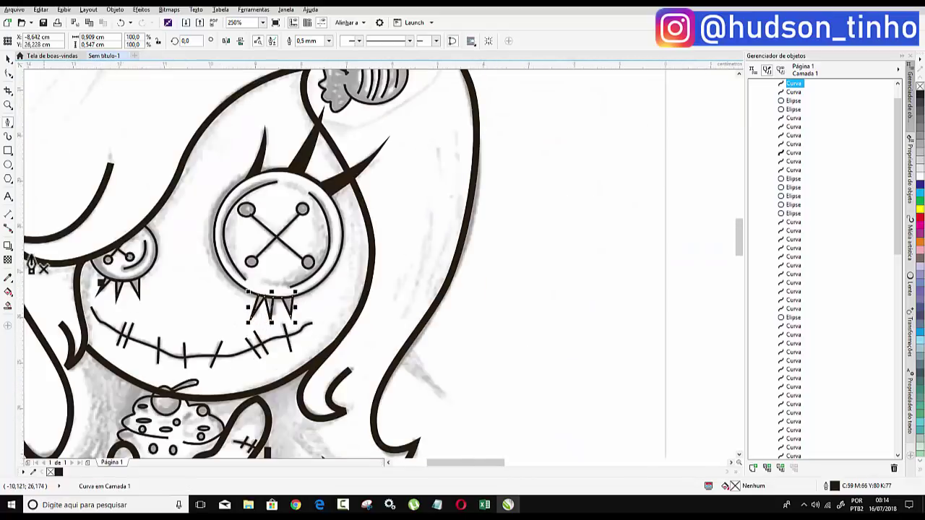
# - Fill both lash shapes dark brown and remove their outlines
pyautogui.click(11, 64)
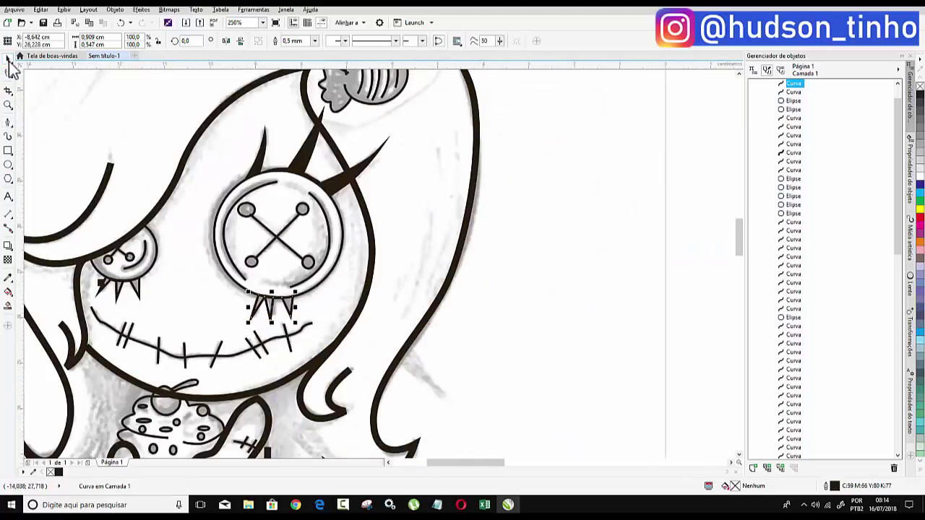
pyautogui.scroll(2, 219, 304)
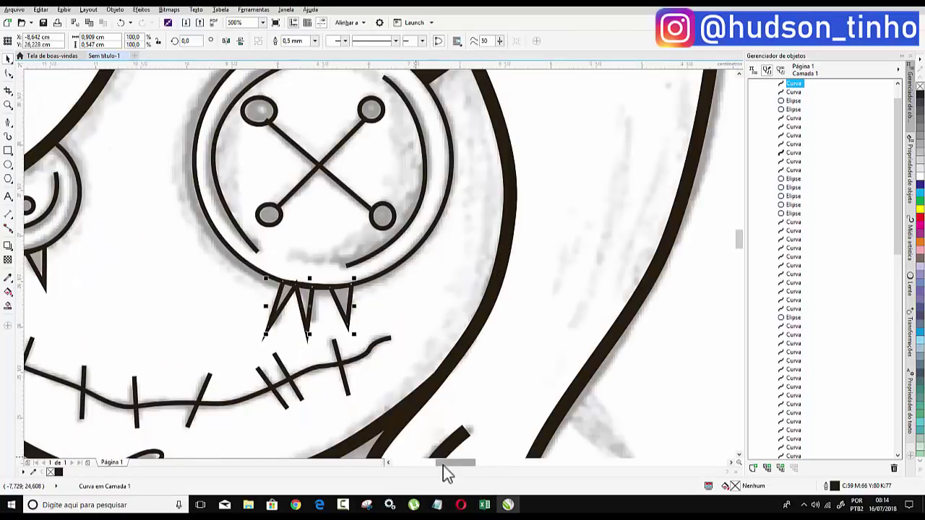
pyautogui.moveTo(443, 465); pyautogui.dragTo(434, 464)
pyautogui.keyDown('shift'); pyautogui.click(405, 286); pyautogui.keyUp('shift')
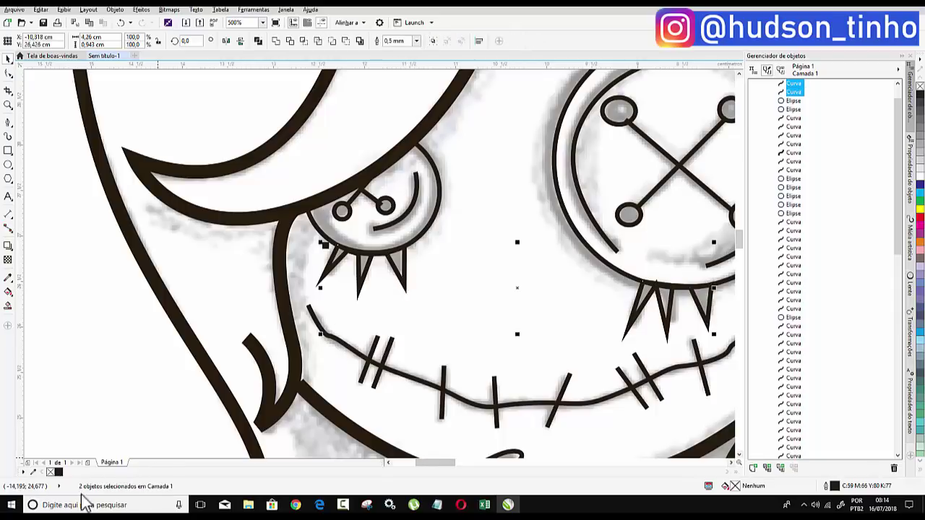
pyautogui.click(59, 473)
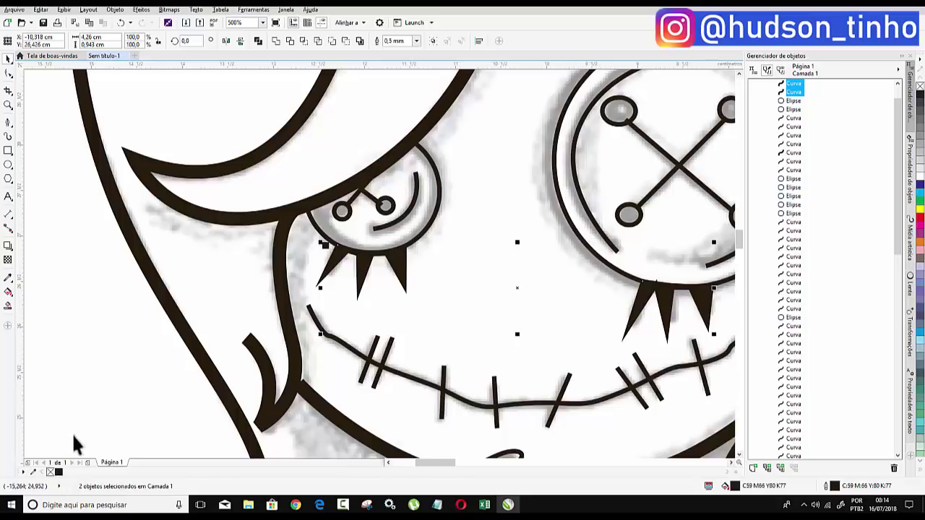
pyautogui.rightClick(51, 471)
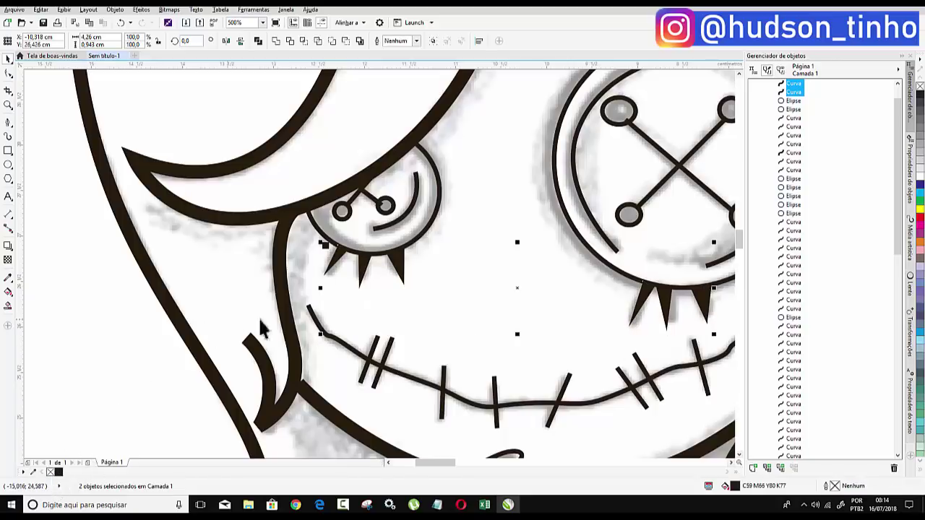
pyautogui.scroll(-2, 405, 265)
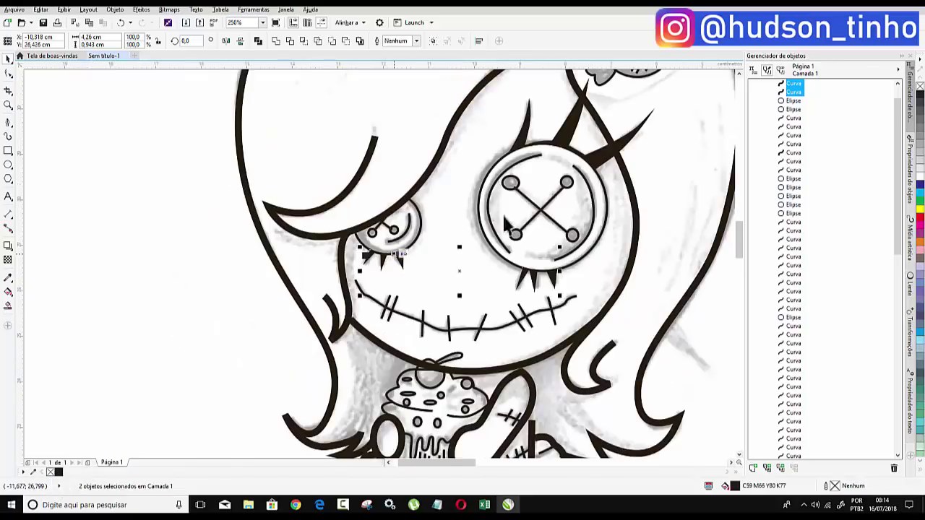
pyautogui.click(162, 226)
pyautogui.scroll(-2, 413, 280)
# - Drag the waist curve's top node up beside the doll's arm
pyautogui.scroll(2, 484, 340)
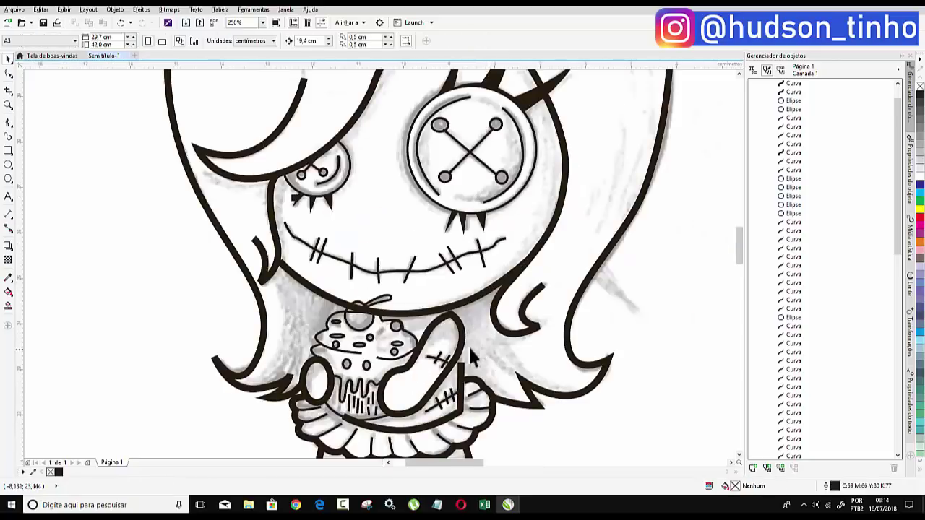
pyautogui.scroll(-2, 468, 345)
pyautogui.scroll(4, 454, 405)
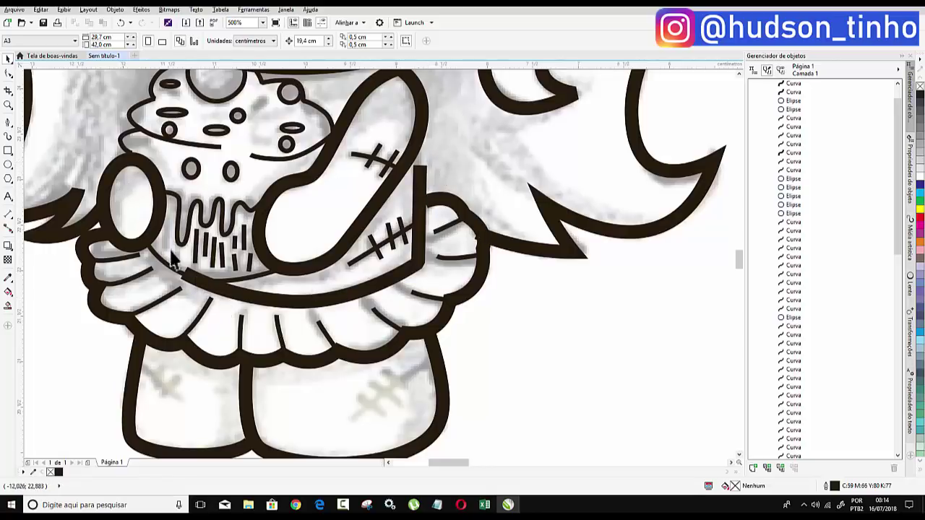
pyautogui.click(212, 290)
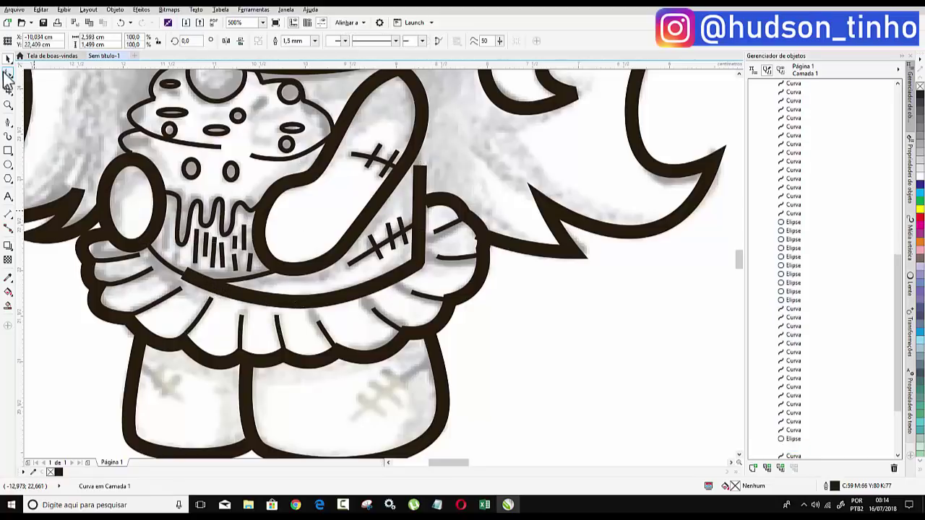
pyautogui.click(8, 74)
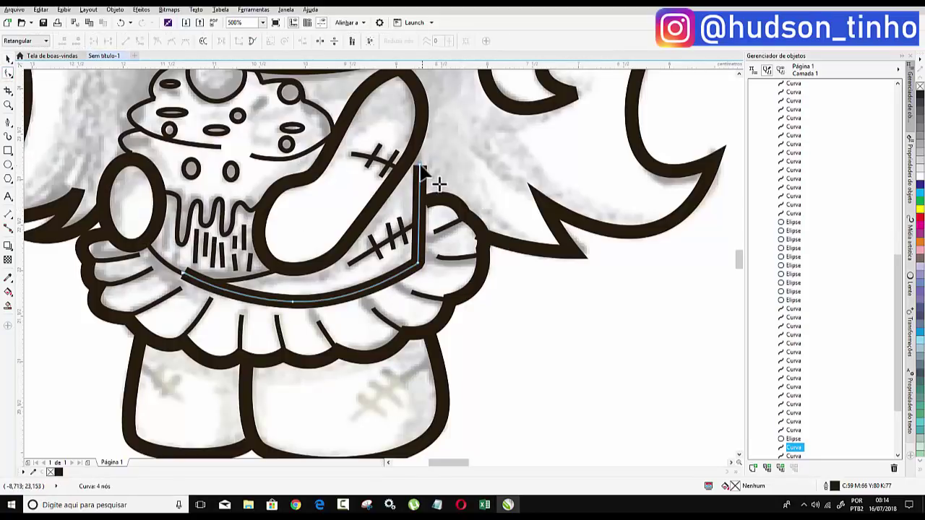
pyautogui.moveTo(419, 168); pyautogui.dragTo(416, 142)
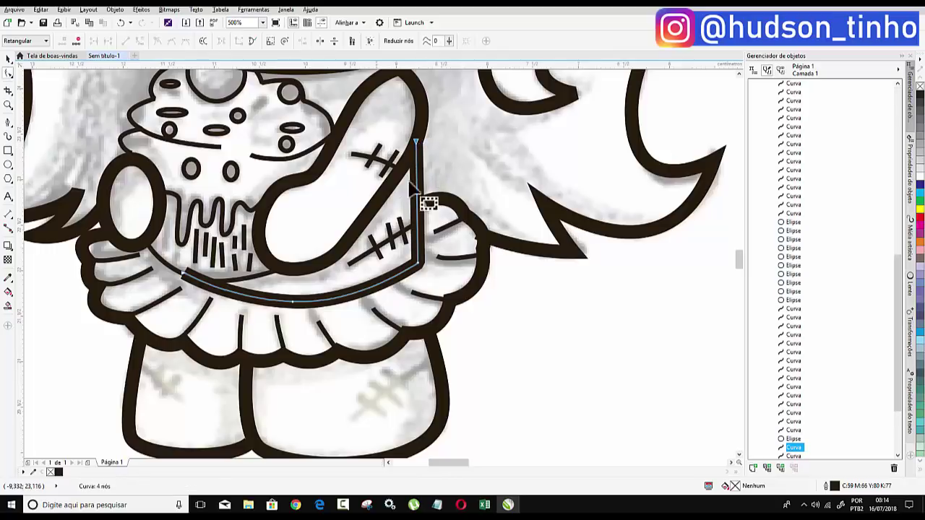
# - Move the waist curve's left end node to align with the cupcake wrapper
pyautogui.click(435, 214)
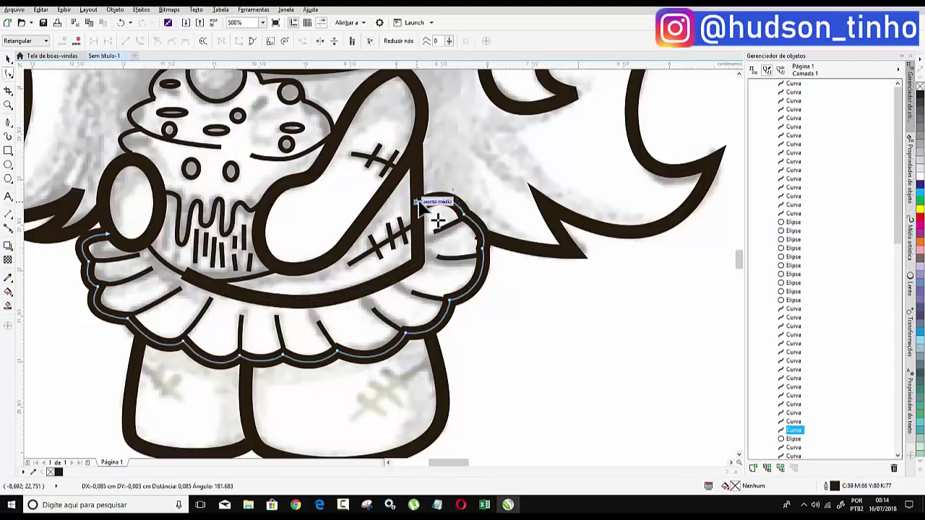
pyautogui.click(183, 281)
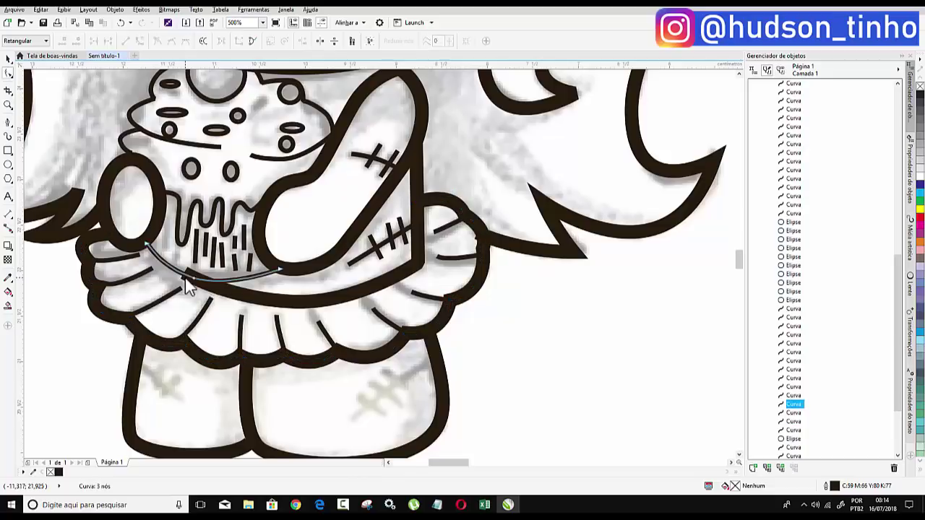
pyautogui.scroll(3, 185, 279)
pyautogui.click(355, 359)
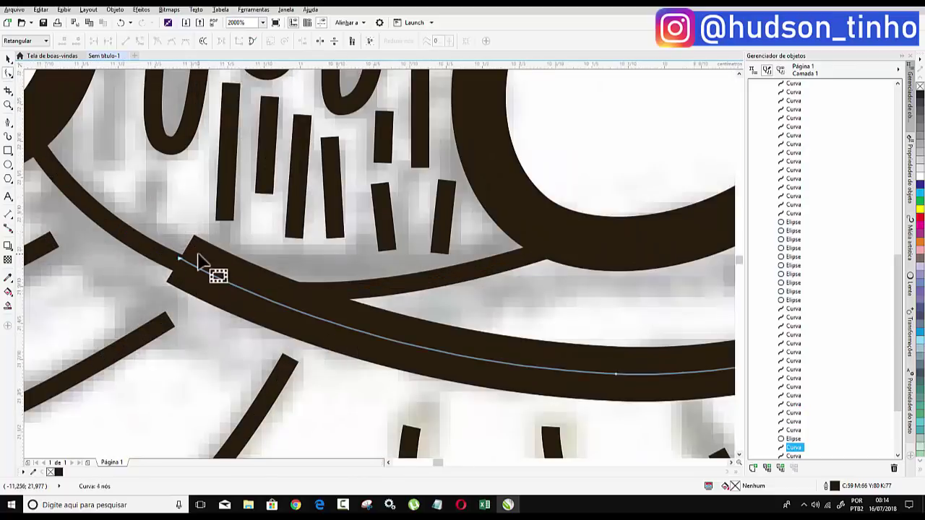
pyautogui.moveTo(186, 268); pyautogui.dragTo(224, 302)
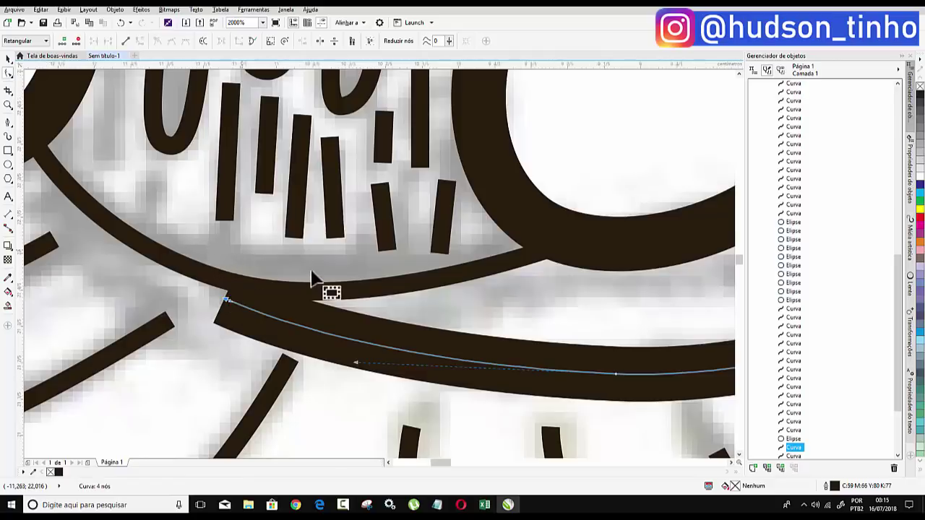
pyautogui.scroll(-3, 325, 275)
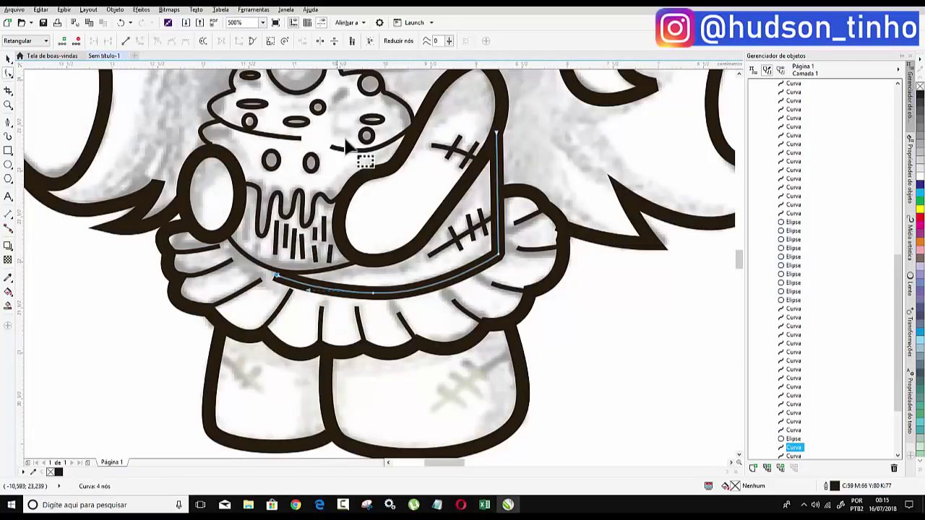
pyautogui.scroll(-1, 172, 208)
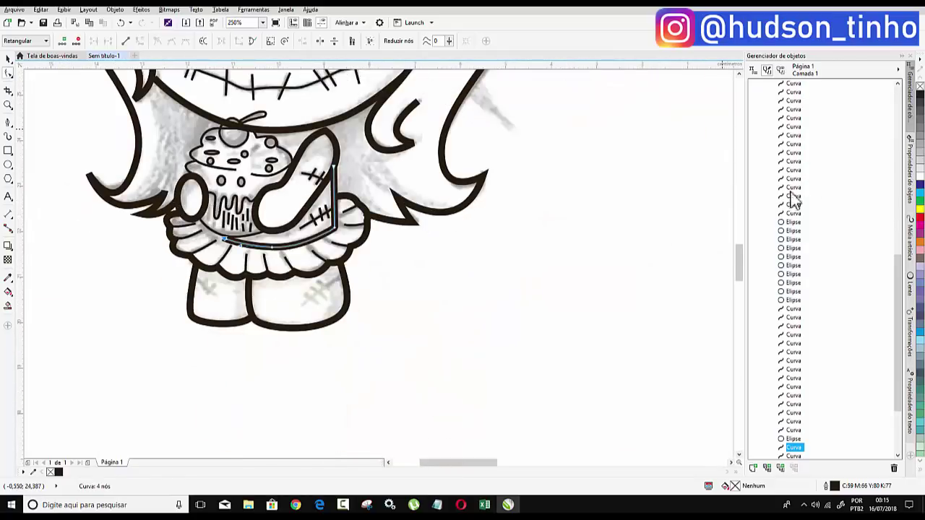
pyautogui.moveTo(738, 259); pyautogui.dragTo(738, 252)
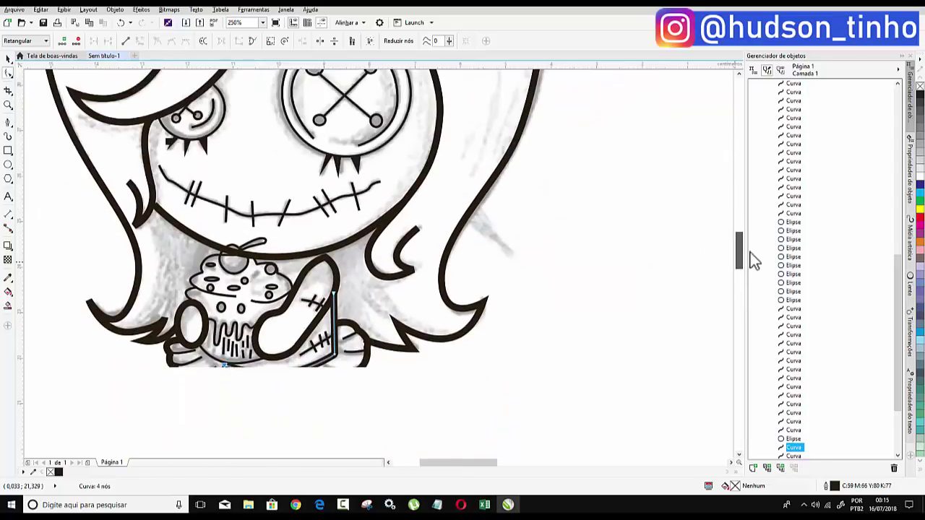
# - Draw three crossing straight stitch lines on the leg patch
pyautogui.click(8, 123)
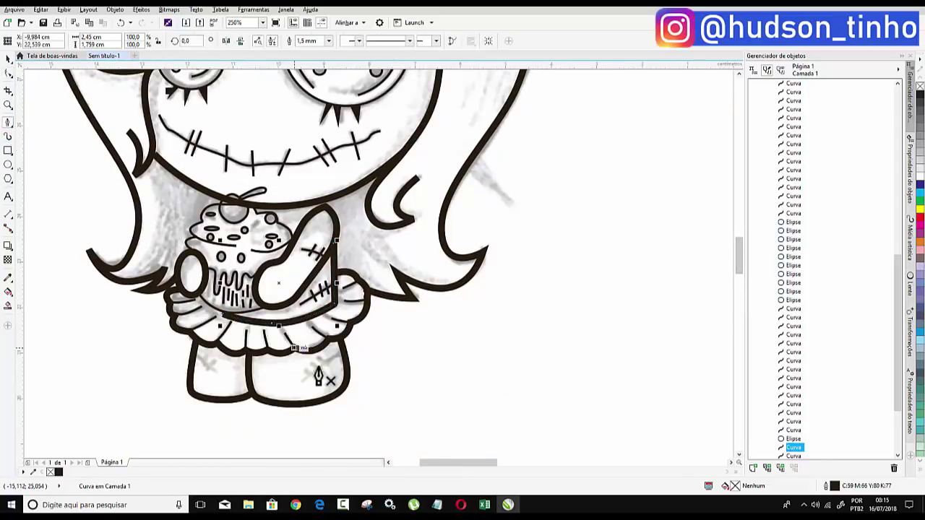
pyautogui.scroll(1, 325, 376)
pyautogui.click(366, 335)
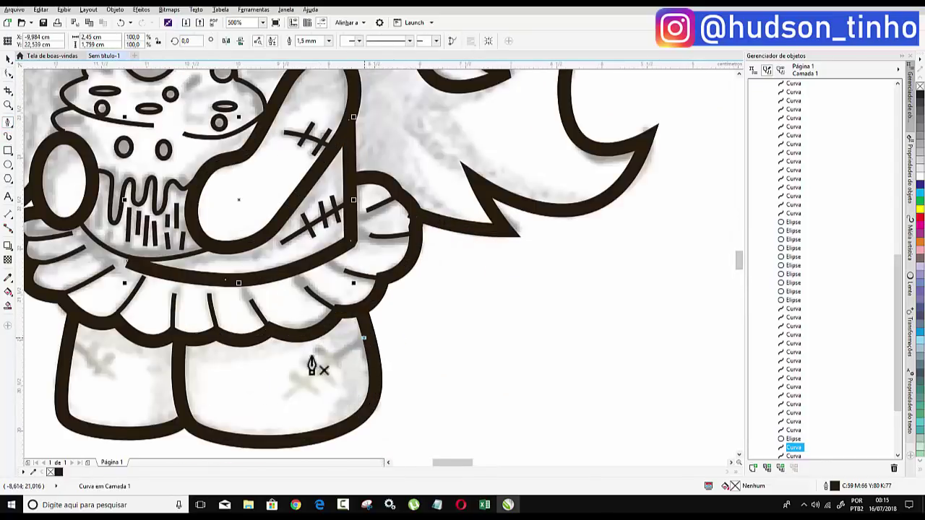
pyautogui.doubleClick(285, 400)
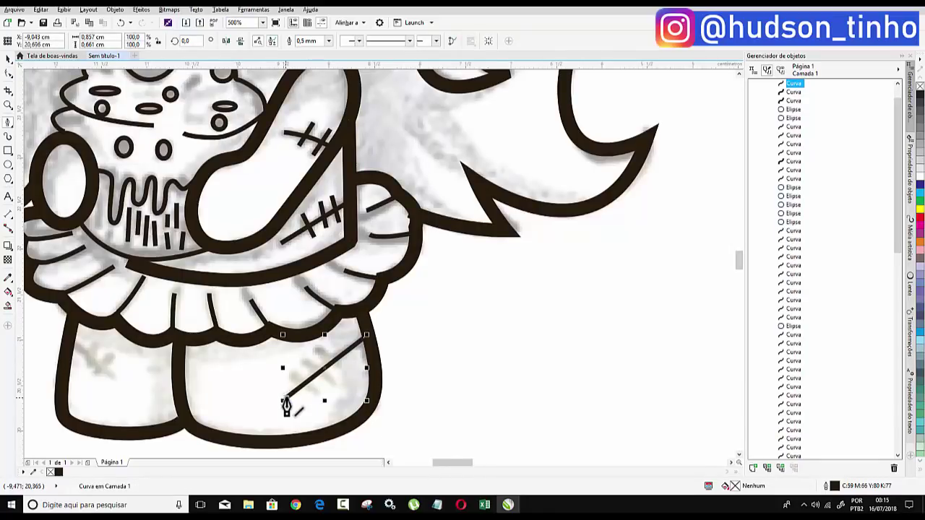
pyautogui.click(284, 366)
pyautogui.doubleClick(326, 403)
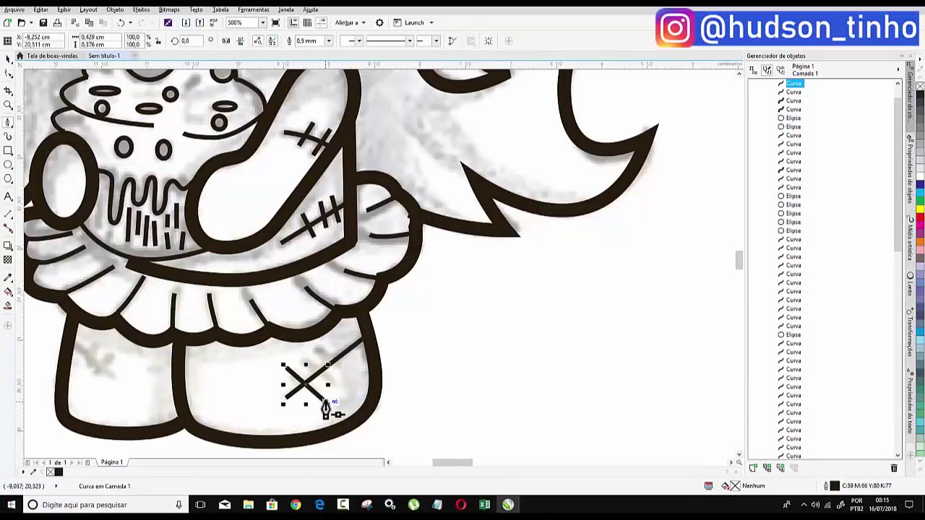
pyautogui.click(297, 350)
pyautogui.doubleClick(337, 398)
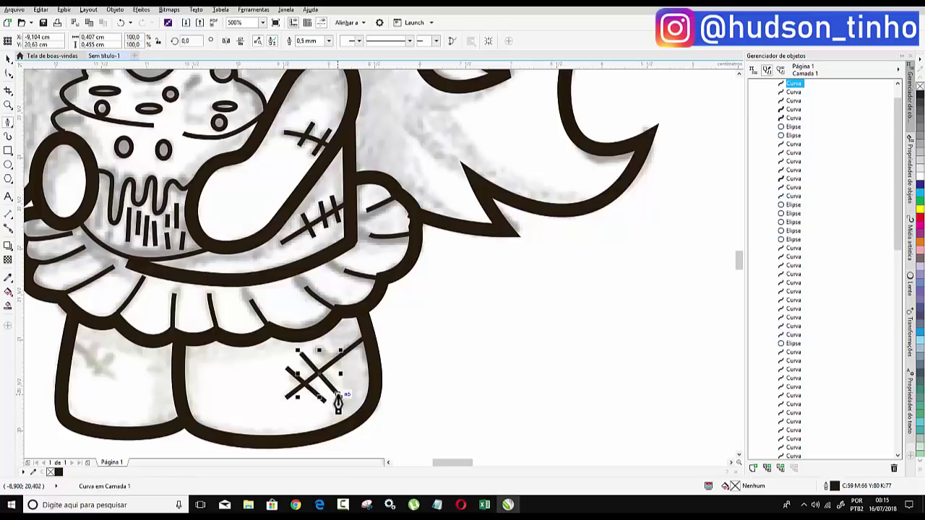
pyautogui.scroll(-5, 363, 327)
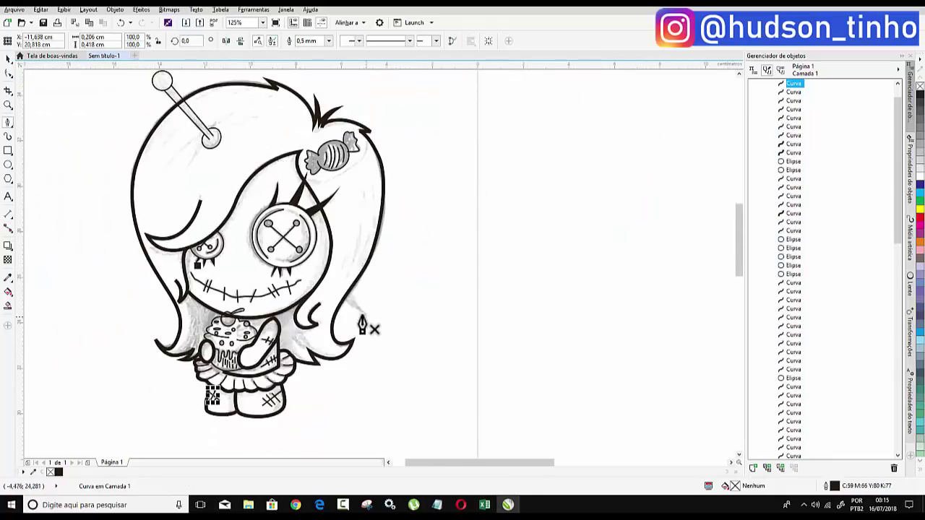
pyautogui.scroll(2, 363, 327)
pyautogui.scroll(2, 328, 293)
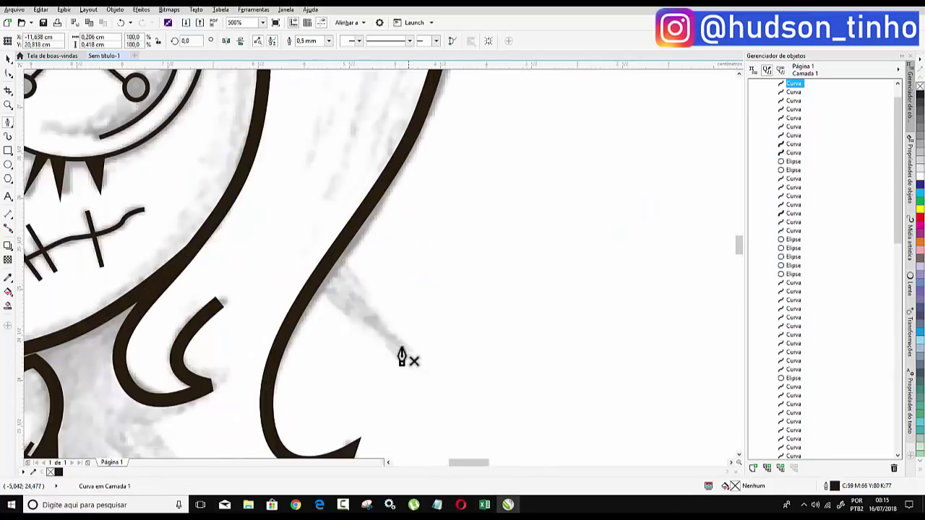
# - Draw a closed pointed triangle jutting from the lower right hair curve
pyautogui.click(338, 251)
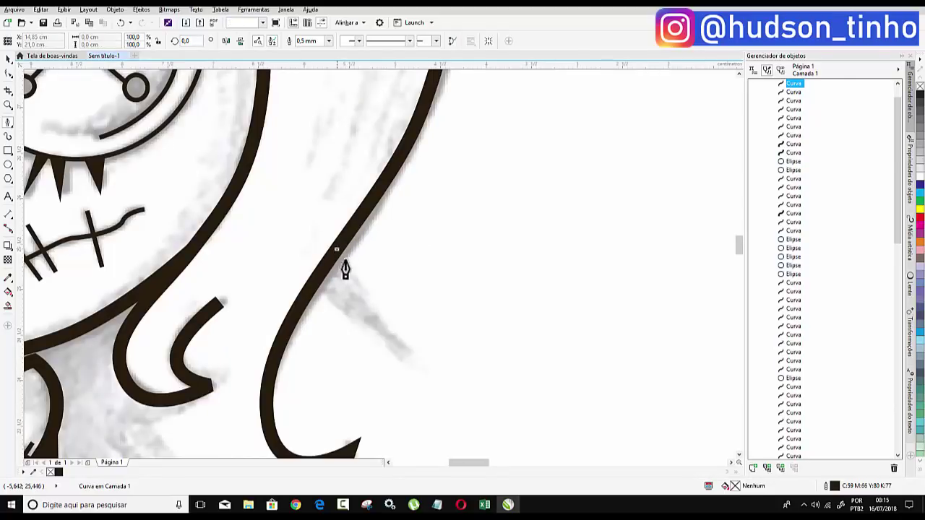
pyautogui.click(429, 367)
pyautogui.click(314, 297)
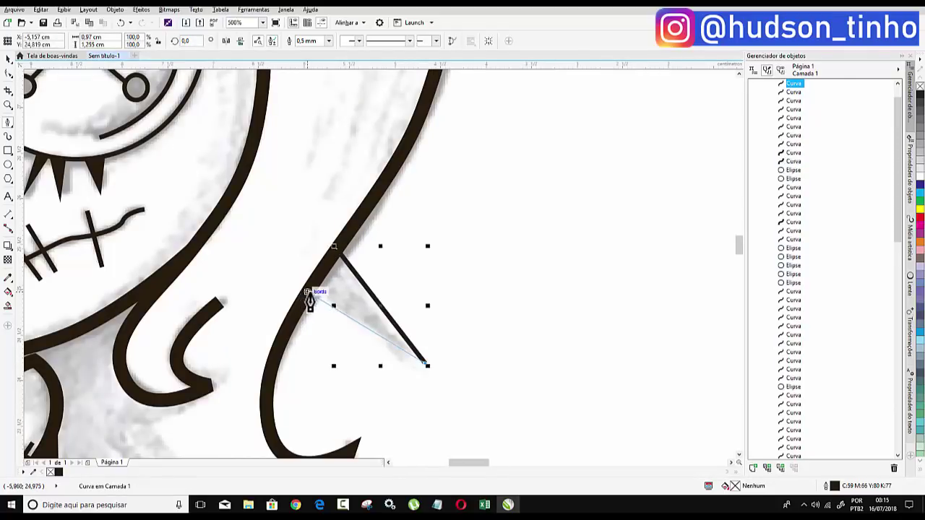
pyautogui.click(339, 252)
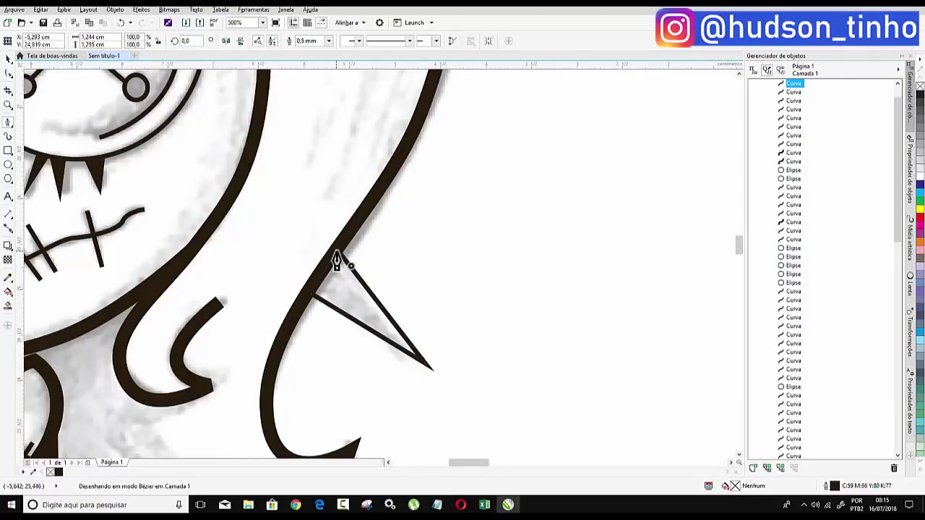
pyautogui.scroll(-1, 432, 284)
pyautogui.scroll(-3, 433, 284)
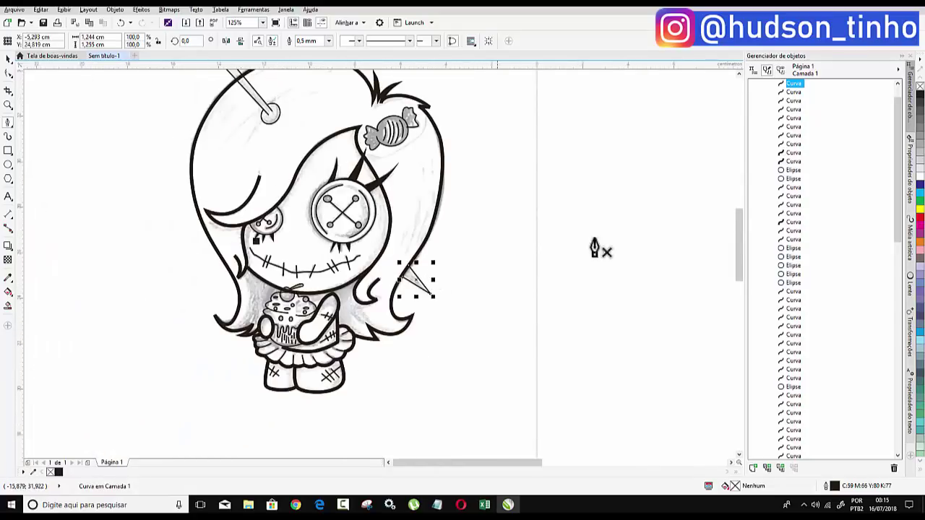
pyautogui.moveTo(739, 269); pyautogui.dragTo(735, 256)
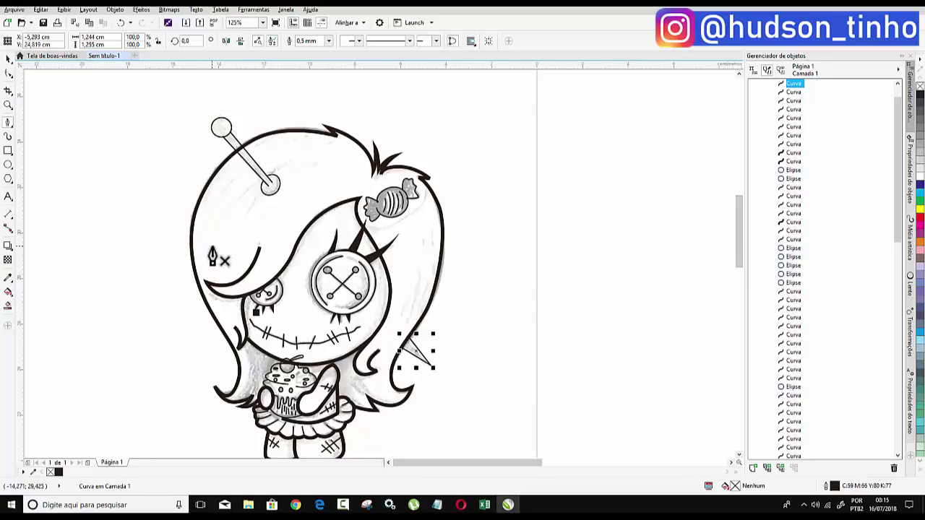
pyautogui.scroll(-2, 206, 244)
pyautogui.scroll(2, 209, 246)
pyautogui.scroll(2, 227, 241)
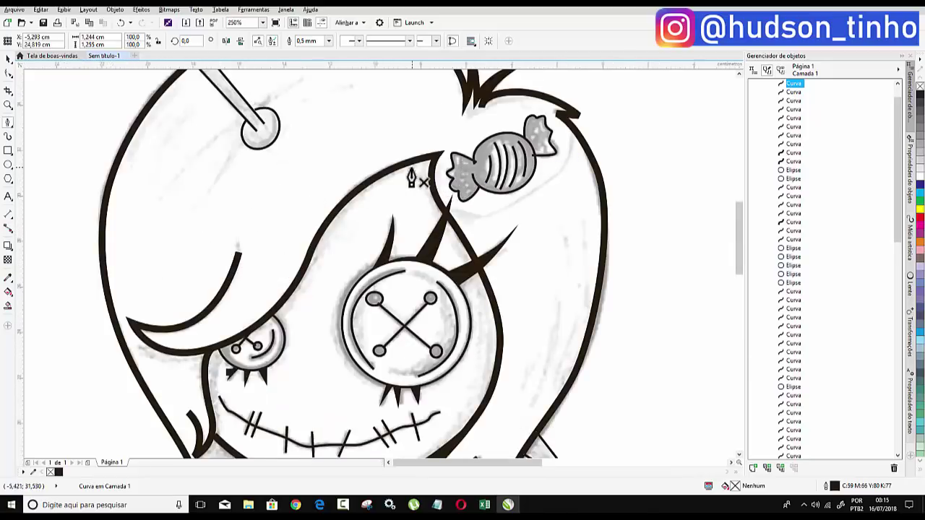
pyautogui.scroll(-3, 412, 175)
pyautogui.scroll(1, 434, 153)
pyautogui.scroll(-1, 430, 159)
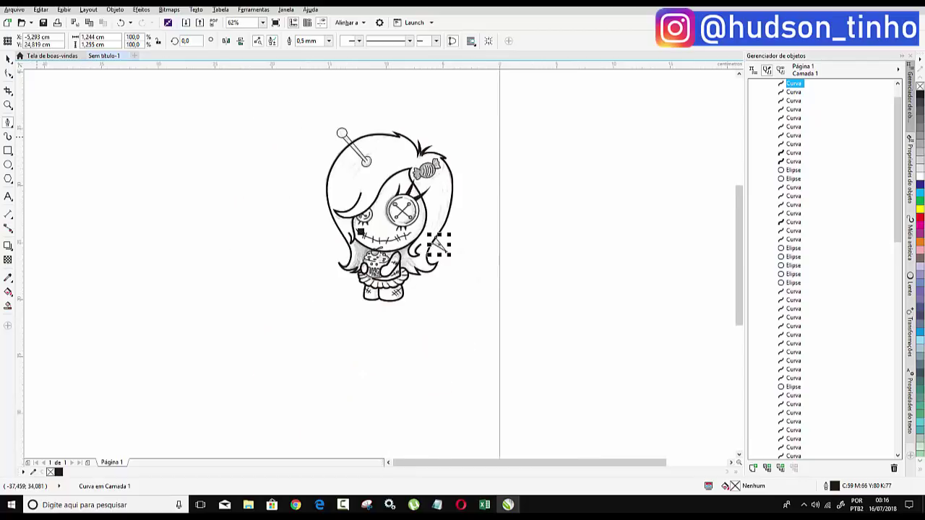
# - Marquee-select all traced doll curves and nudge them right of the reference bitmap
pyautogui.click(8, 59)
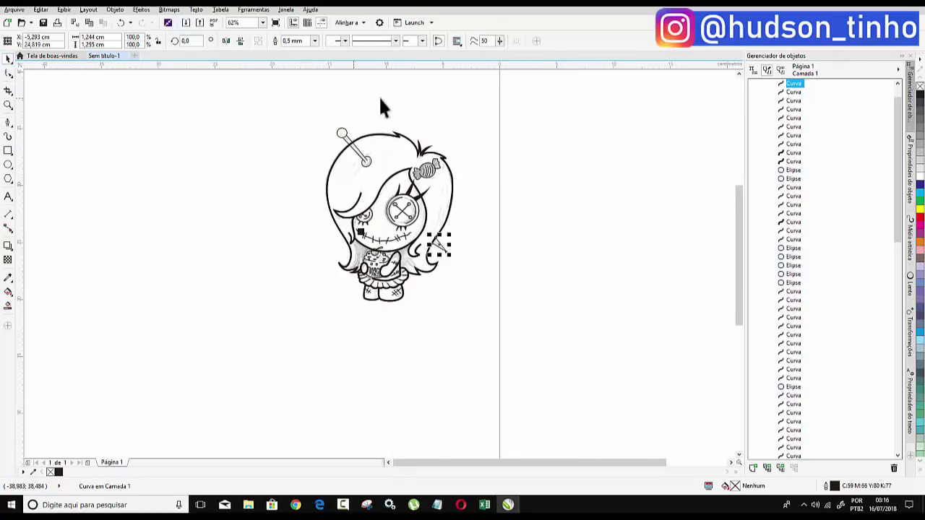
pyautogui.moveTo(262, 97); pyautogui.dragTo(481, 339)
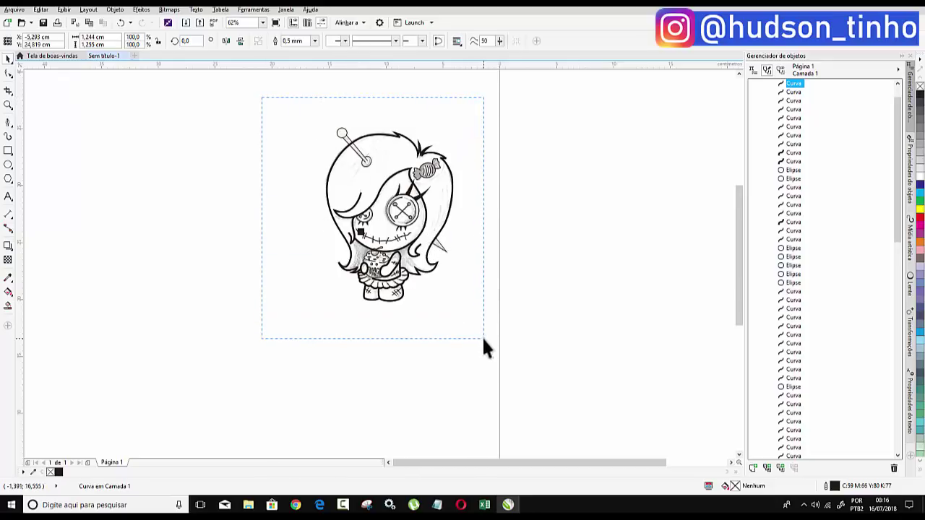
pyautogui.moveTo(482, 340); pyautogui.dragTo(483, 341)
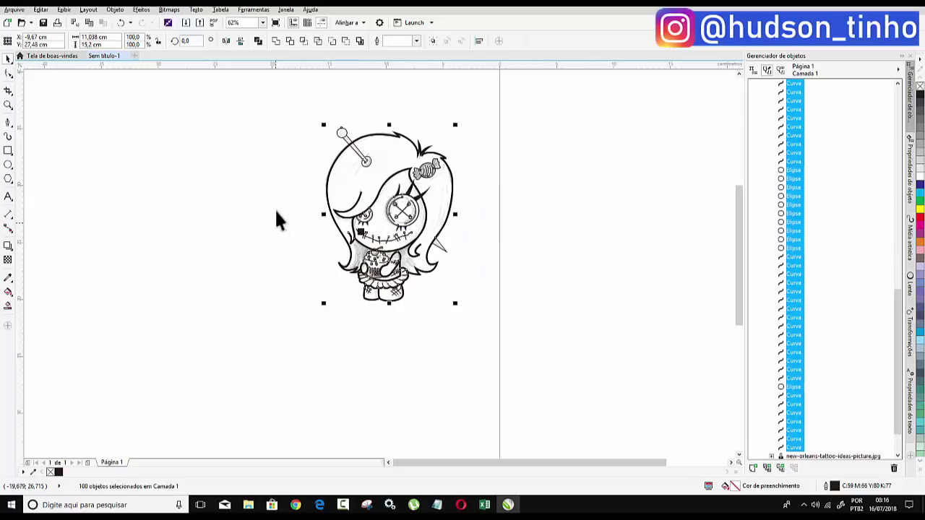
pyautogui.hotkey('shift', 'Right')
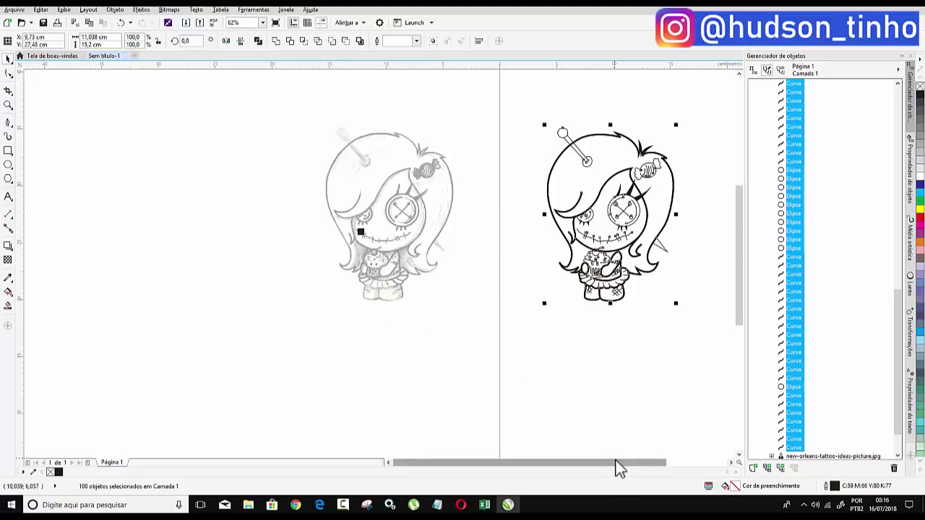
pyautogui.hscroll(3, 611, 464)
pyautogui.scroll(2, 417, 165)
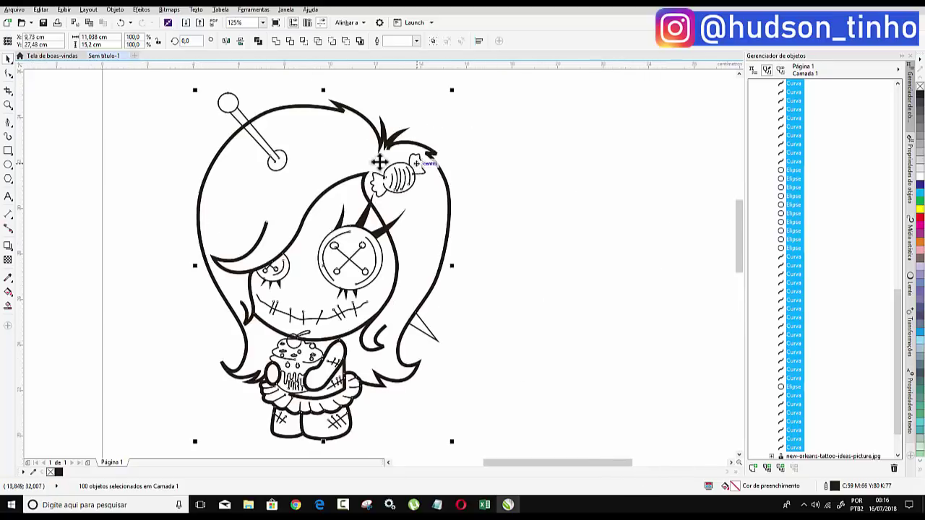
# - Convert the selected doll outlines into filled objects with Converter contorno em objeto
pyautogui.click(114, 10)
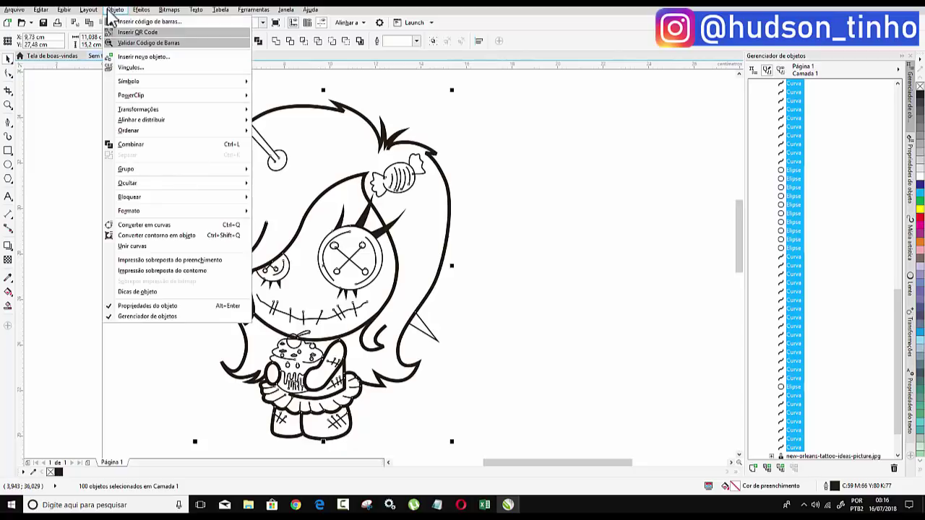
pyautogui.click(192, 237)
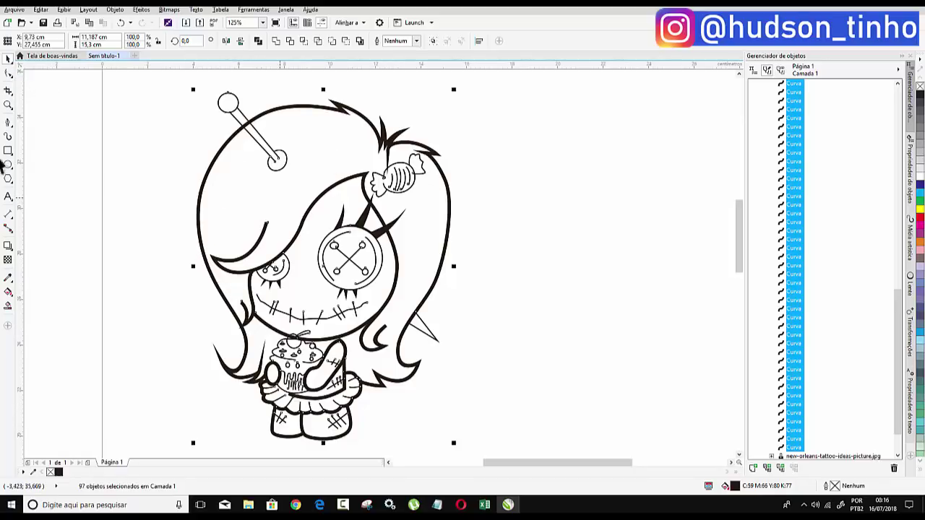
pyautogui.click(8, 74)
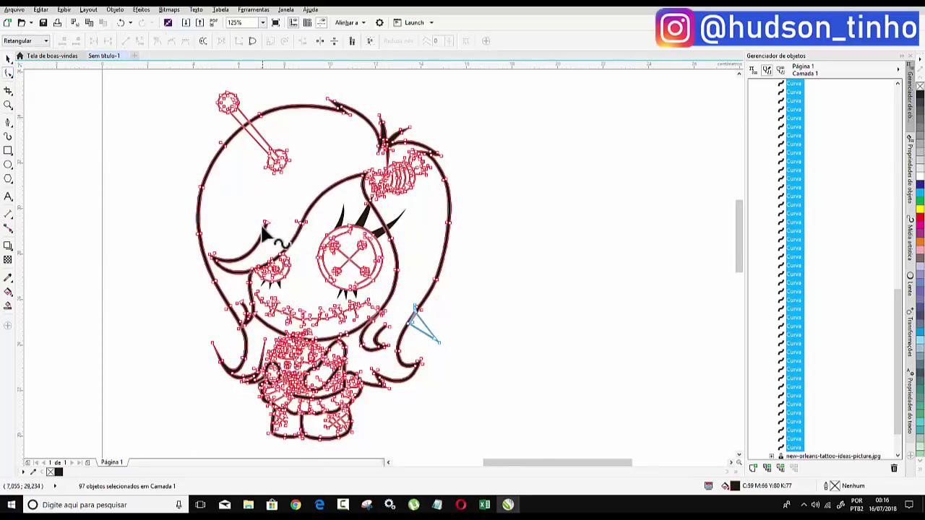
pyautogui.scroll(2, 262, 219)
pyautogui.scroll(3, 262, 221)
pyautogui.scroll(2, 263, 221)
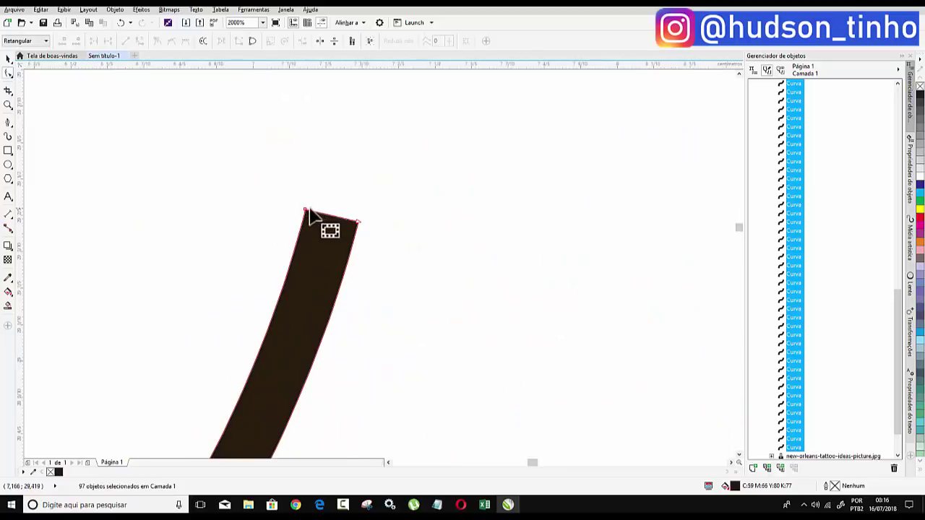
pyautogui.moveTo(304, 211); pyautogui.dragTo(357, 128)
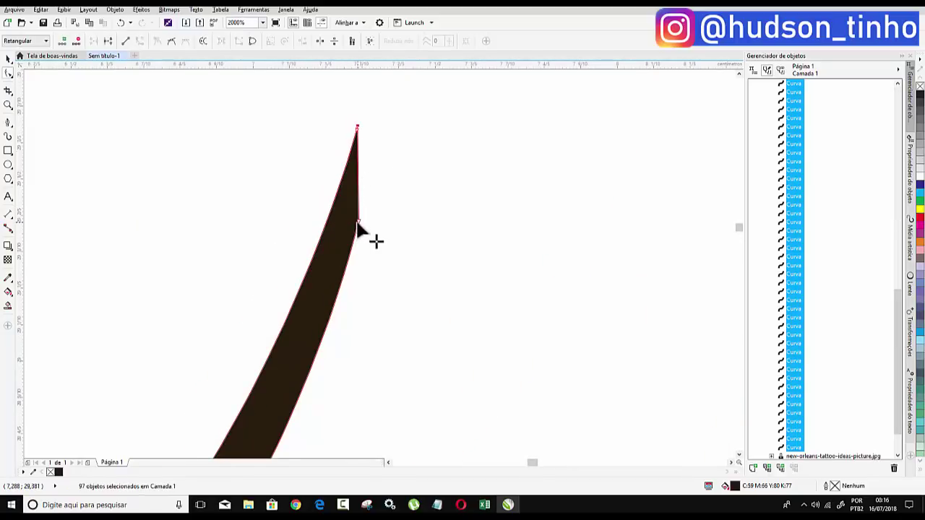
pyautogui.moveTo(359, 224); pyautogui.dragTo(334, 234)
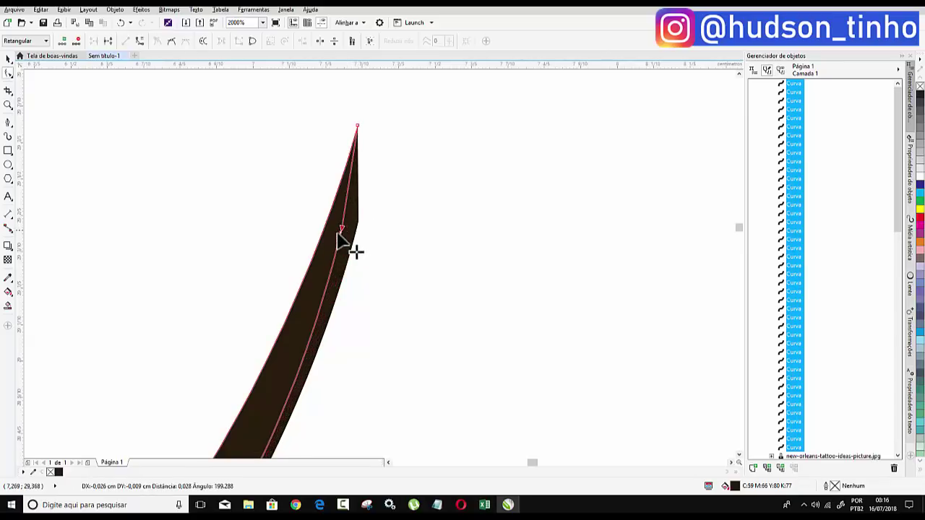
pyautogui.scroll(-2, 361, 192)
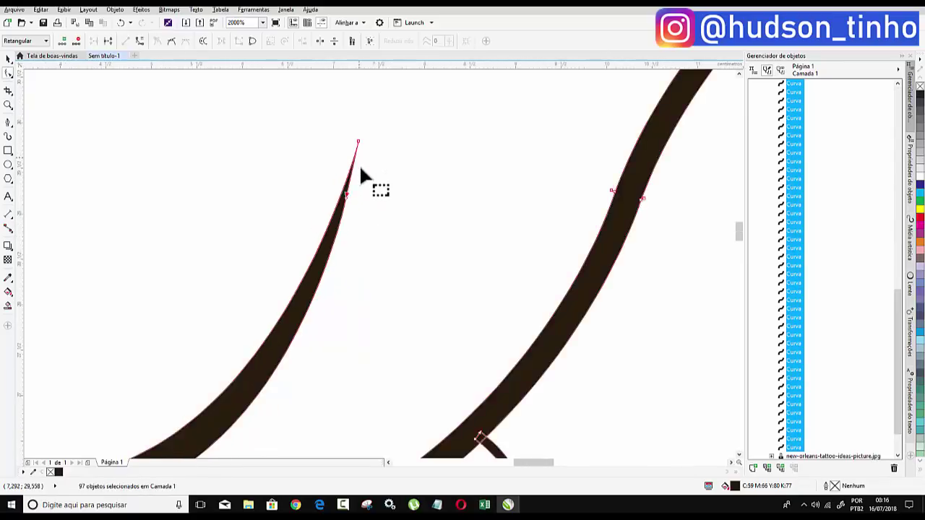
pyautogui.scroll(-2, 360, 166)
pyautogui.scroll(-2, 306, 283)
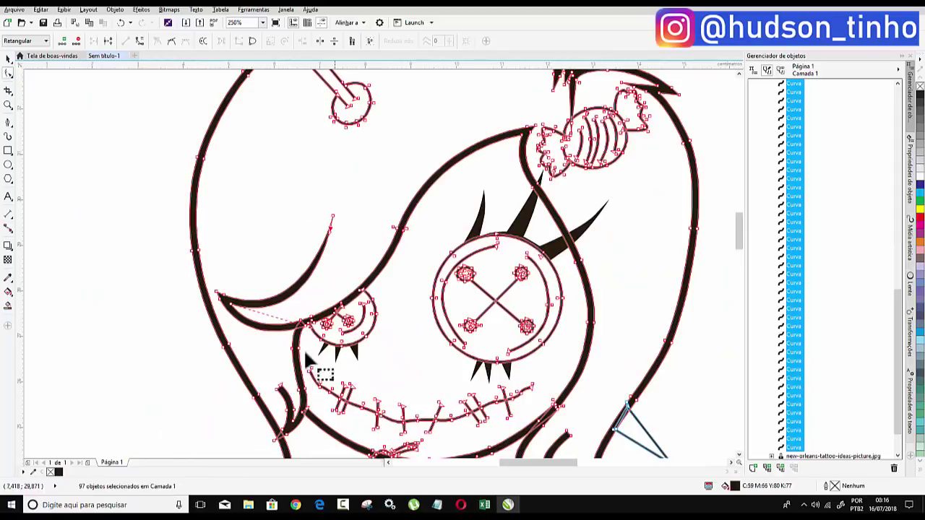
pyautogui.scroll(2, 304, 417)
pyautogui.scroll(1, 260, 373)
pyautogui.scroll(1, 281, 398)
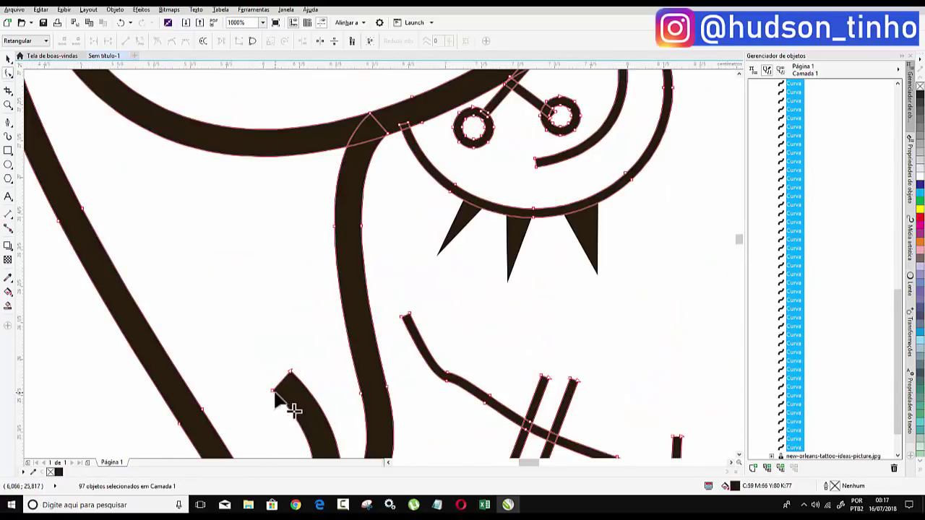
pyautogui.moveTo(273, 394); pyautogui.dragTo(242, 340)
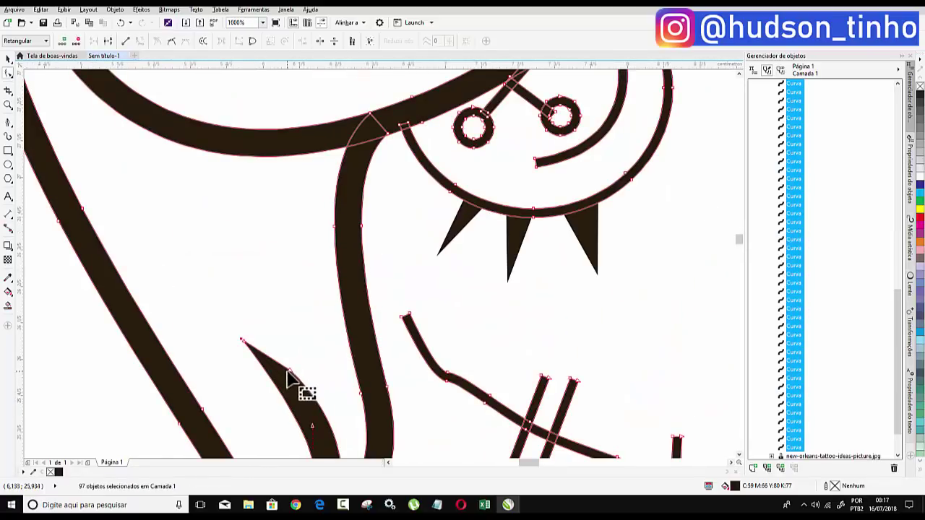
pyautogui.moveTo(287, 376); pyautogui.dragTo(249, 362)
pyautogui.scroll(-1, 249, 361)
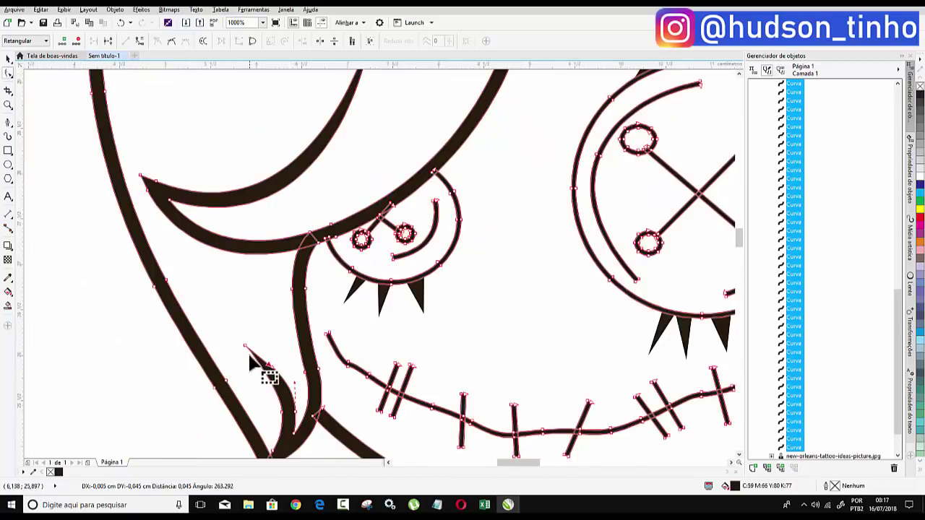
pyautogui.scroll(-1, 250, 361)
pyautogui.scroll(-1, 239, 268)
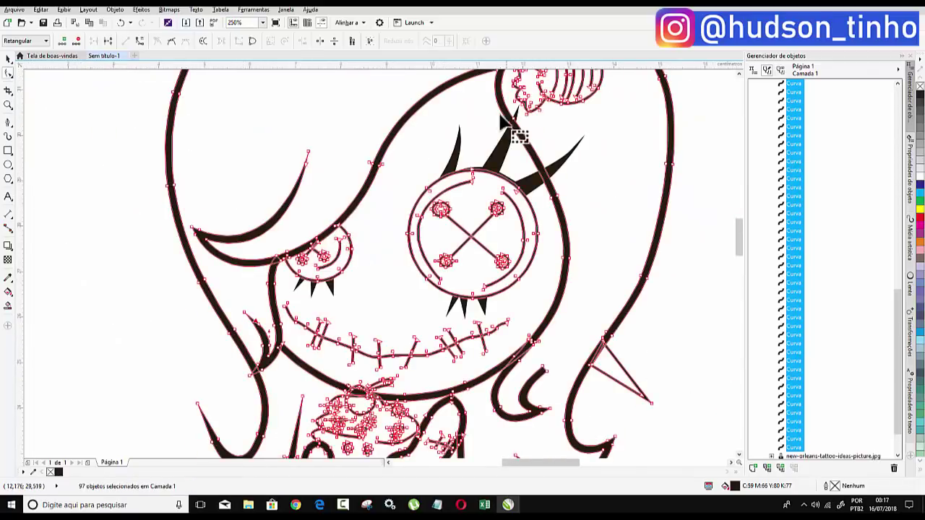
pyautogui.scroll(1, 504, 123)
pyautogui.scroll(1, 520, 145)
pyautogui.scroll(-3, 506, 212)
pyautogui.scroll(1, 510, 216)
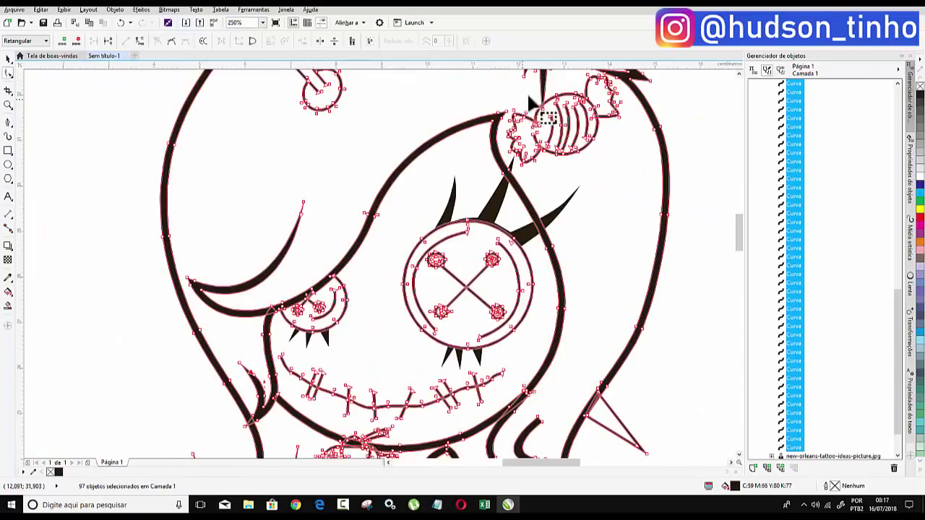
pyautogui.scroll(1, 550, 122)
pyautogui.scroll(1, 501, 196)
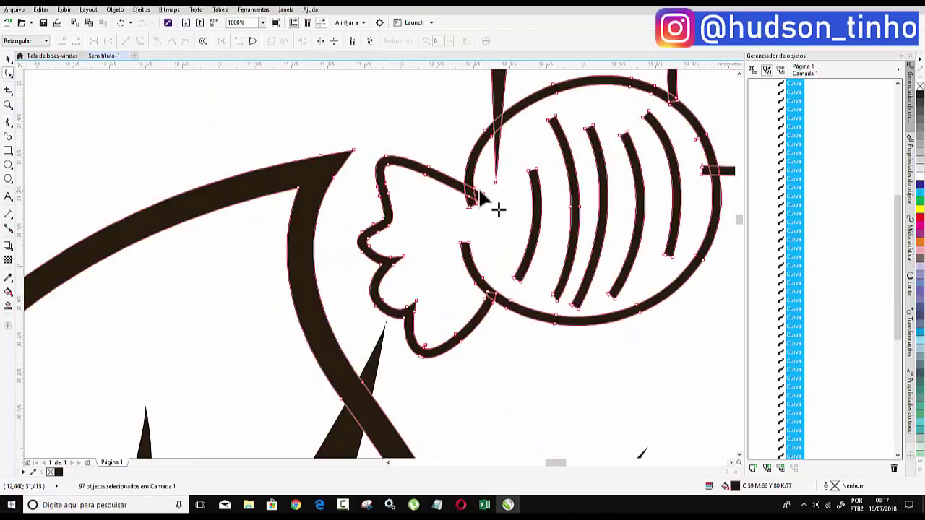
pyautogui.scroll(1, 497, 208)
pyautogui.scroll(1, 495, 206)
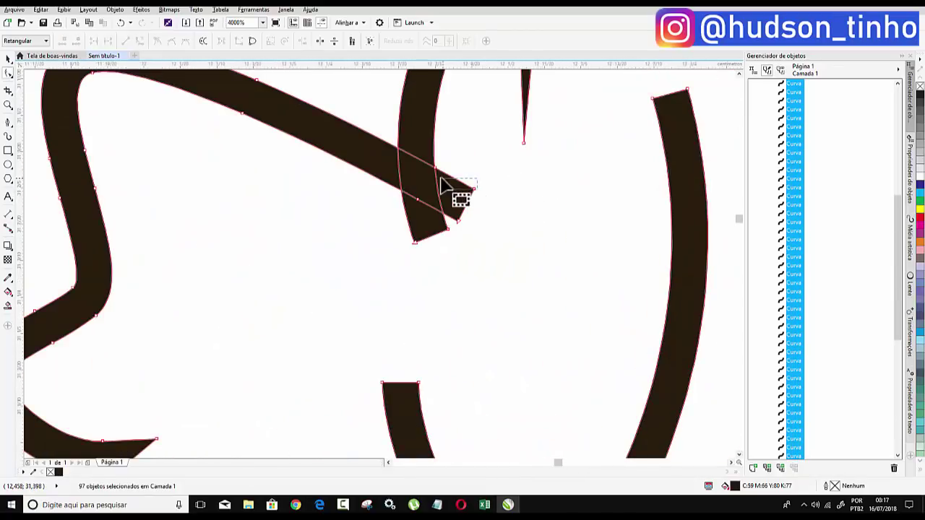
# - Reshape the candy's inner spike so its tip and curves taper to a sharp point
pyautogui.moveTo(450, 193)
pyautogui.mouseDown()
pyautogui.moveTo(448, 281)
pyautogui.moveTo(419, 434)
pyautogui.mouseUp()
pyautogui.scroll(-1, 446, 275)
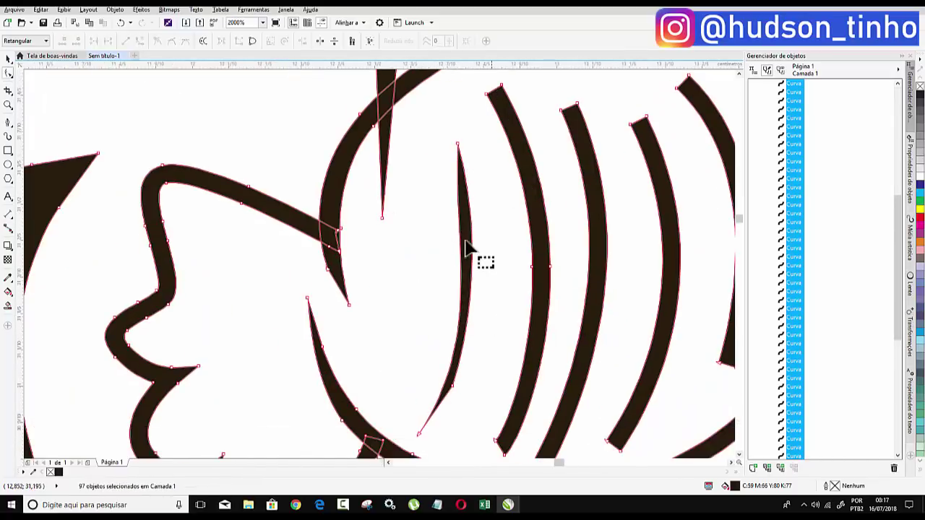
pyautogui.click(453, 382)
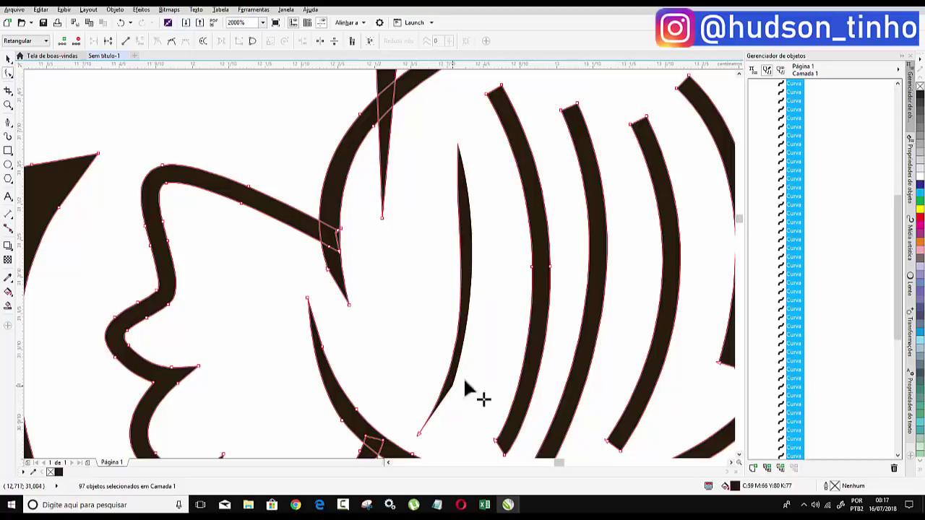
pyautogui.click(451, 382)
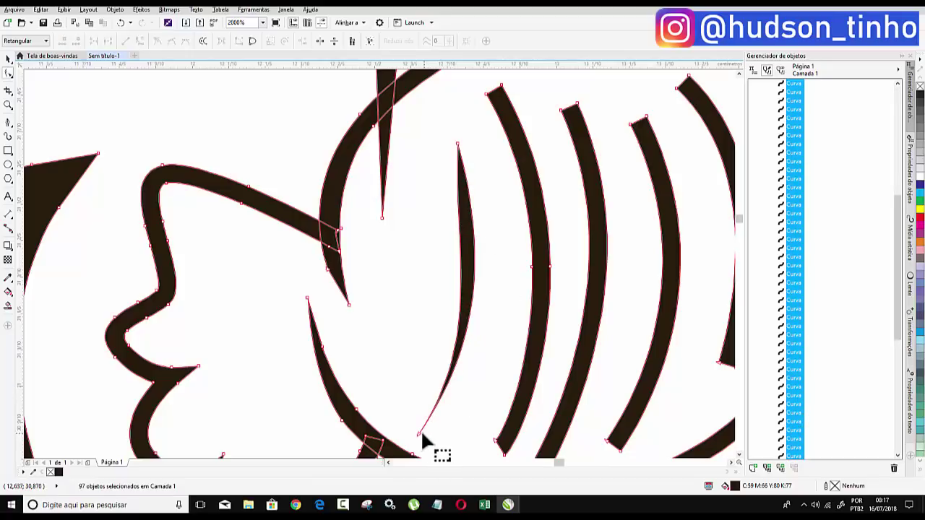
pyautogui.click(450, 406)
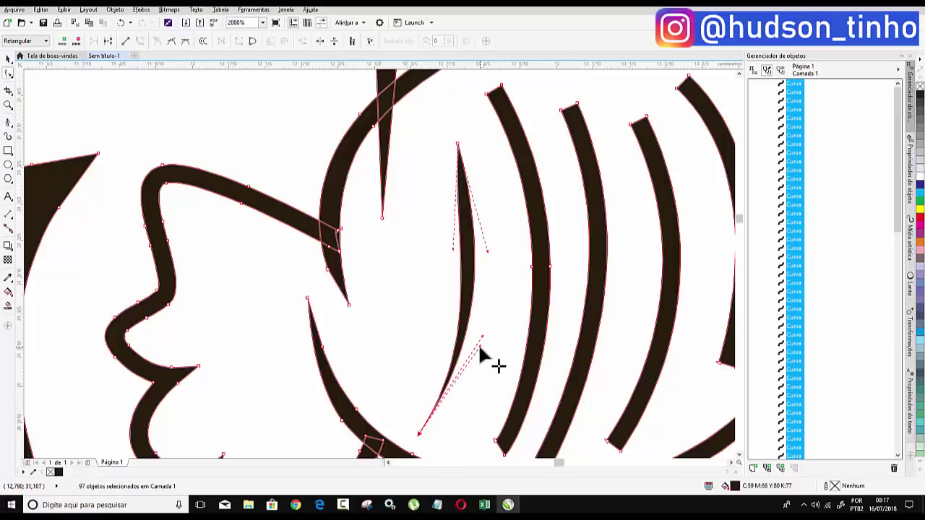
pyautogui.moveTo(479, 348); pyautogui.dragTo(479, 371)
pyautogui.click(469, 325)
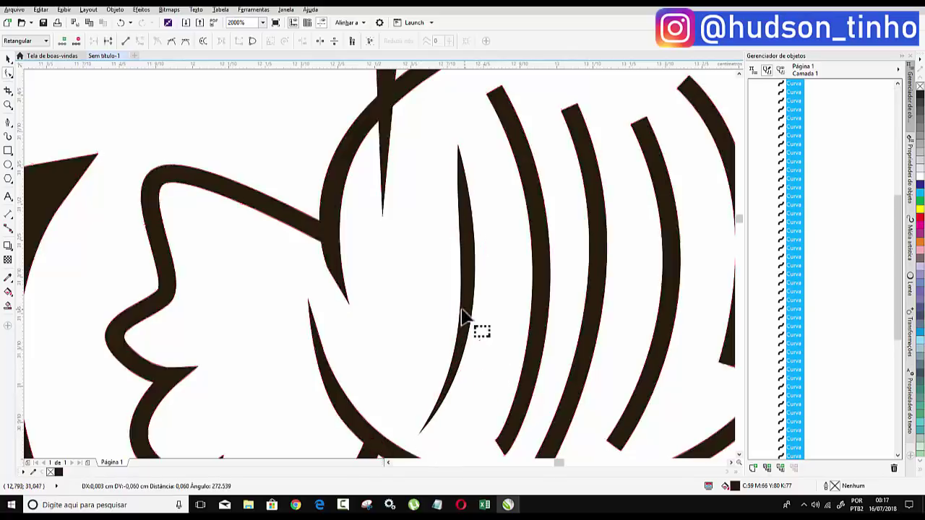
pyautogui.moveTo(458, 252); pyautogui.dragTo(460, 246)
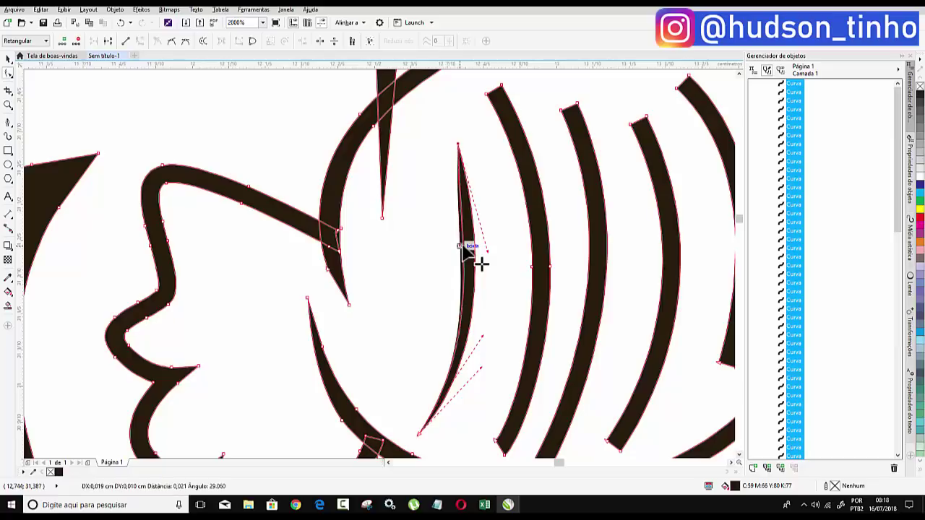
pyautogui.scroll(-1, 583, 316)
pyautogui.scroll(-2, 552, 355)
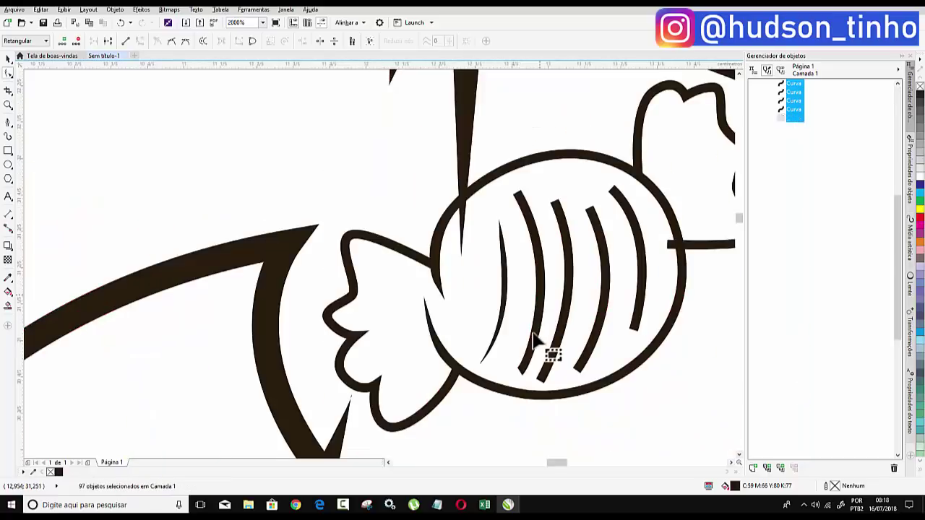
pyautogui.scroll(3, 520, 398)
# - Taper both the lower and upper ends of the candy stripe to sharp points
pyautogui.moveTo(508, 410); pyautogui.dragTo(488, 421)
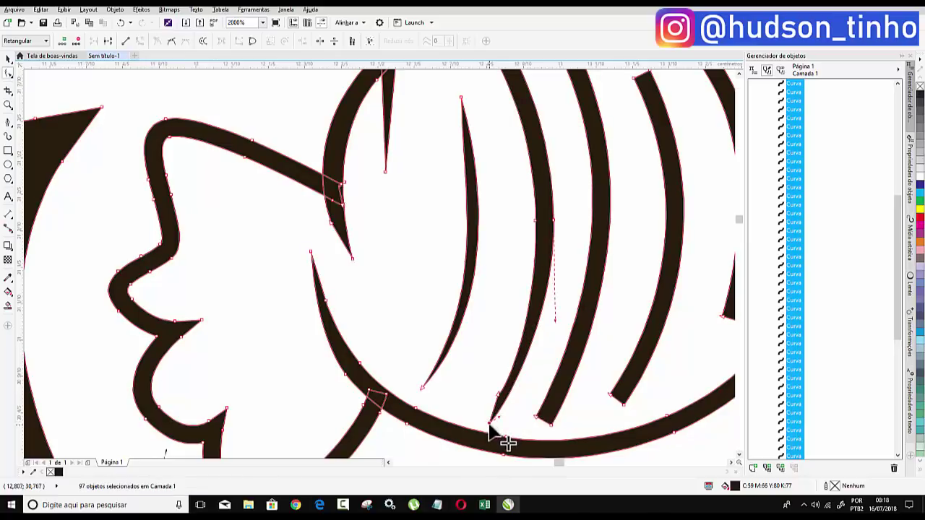
pyautogui.moveTo(516, 405)
pyautogui.mouseDown()
pyautogui.moveTo(496, 390)
pyautogui.moveTo(513, 389)
pyautogui.moveTo(516, 364)
pyautogui.mouseUp()
pyautogui.scroll(-3, 519, 218)
pyautogui.scroll(2, 527, 289)
pyautogui.scroll(1, 505, 275)
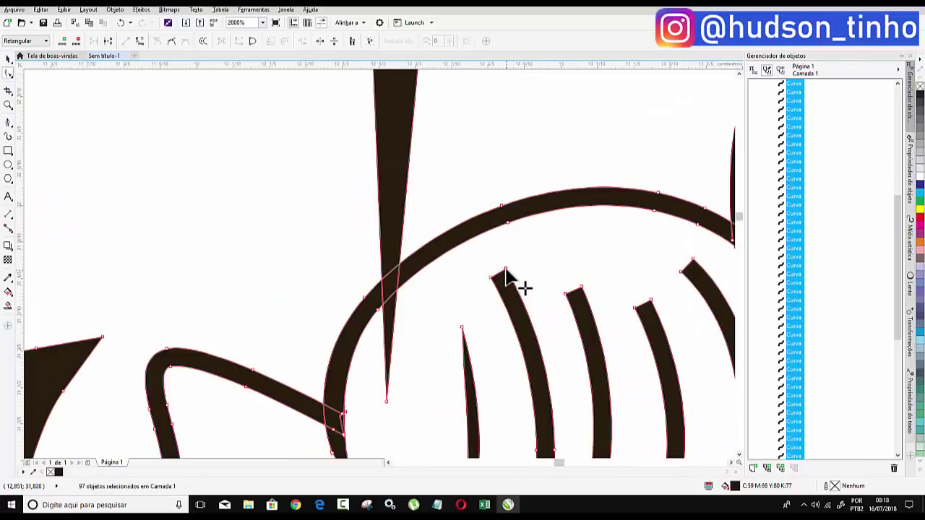
pyautogui.moveTo(506, 273); pyautogui.dragTo(494, 253)
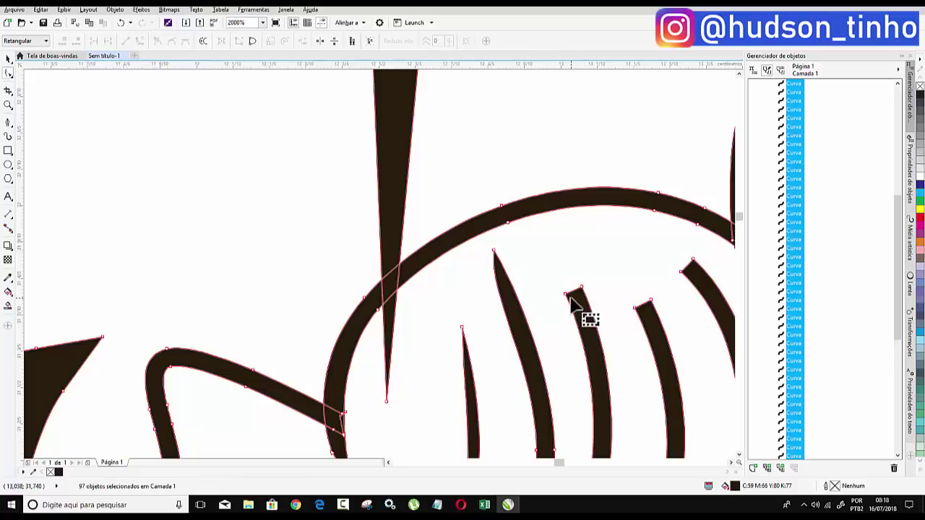
pyautogui.moveTo(552, 273)
pyautogui.mouseDown()
pyautogui.moveTo(543, 264)
pyautogui.moveTo(552, 261)
pyautogui.mouseUp()
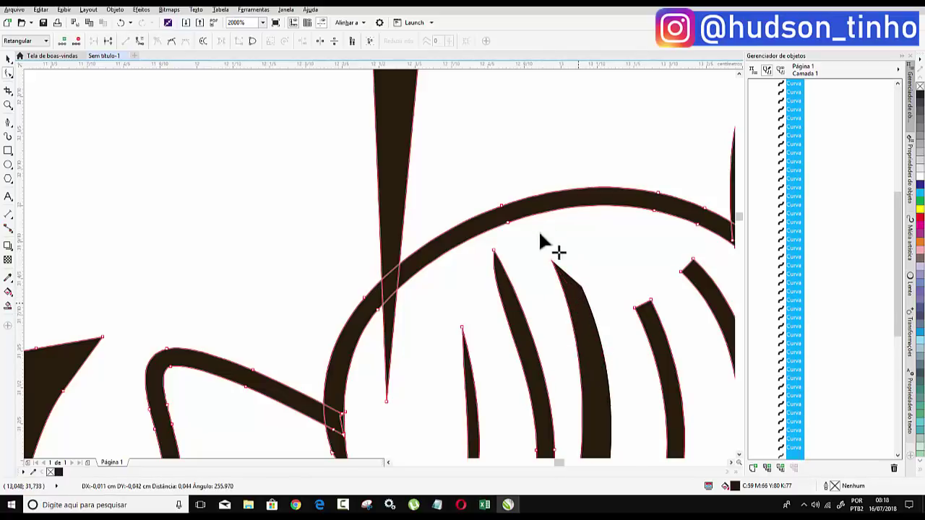
pyautogui.scroll(-1, 538, 241)
pyautogui.scroll(1, 554, 449)
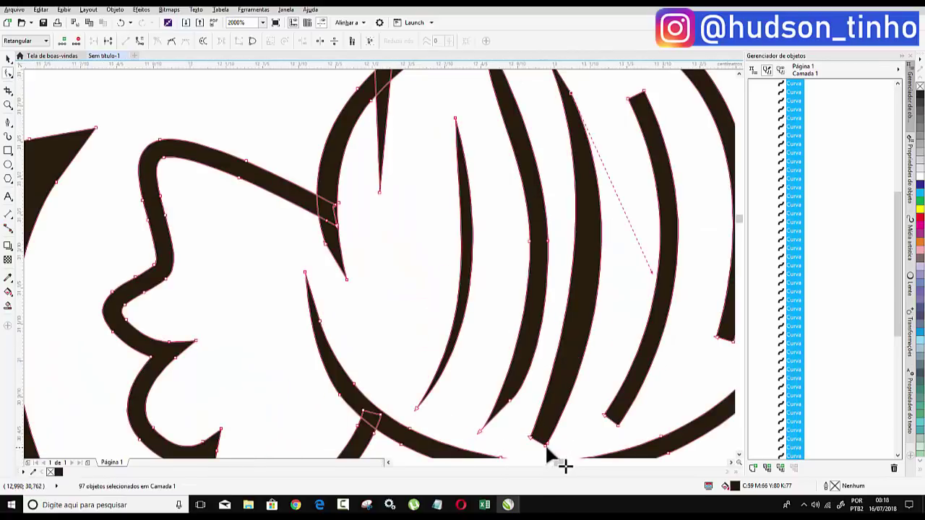
pyautogui.scroll(1, 547, 445)
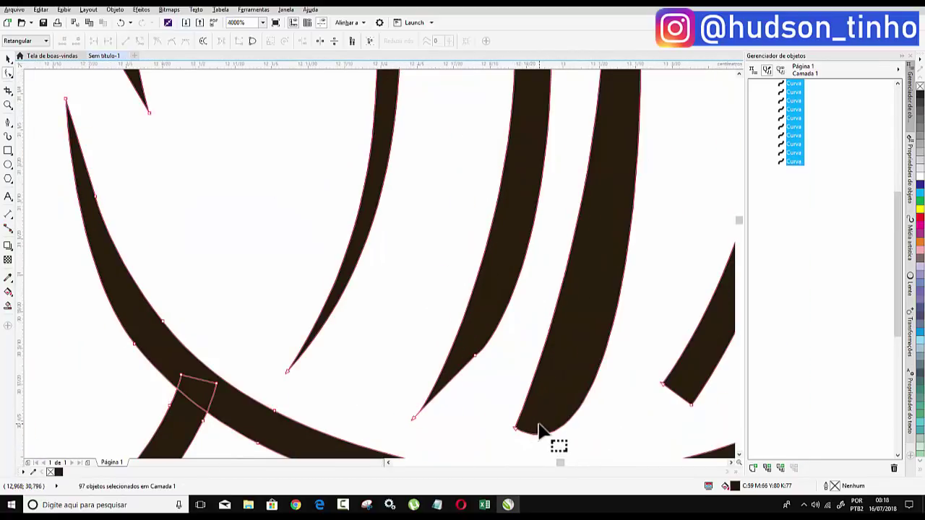
# - Sharpen the third stripe's rounded bottom node into a pointed tip
pyautogui.moveTo(538, 428); pyautogui.dragTo(551, 430)
pyautogui.scroll(-3, 555, 453)
pyautogui.scroll(2, 629, 130)
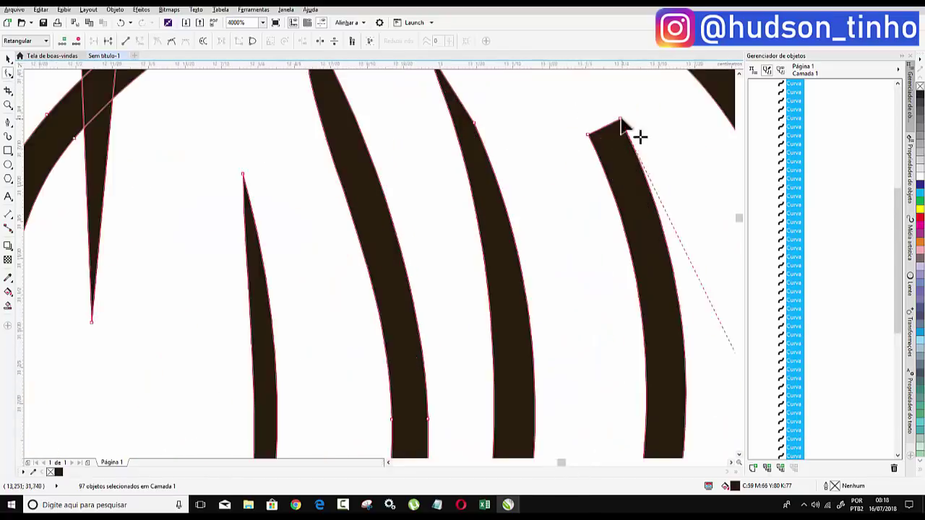
pyautogui.scroll(-2, 671, 419)
pyautogui.scroll(-2, 246, 208)
pyautogui.scroll(2, 352, 217)
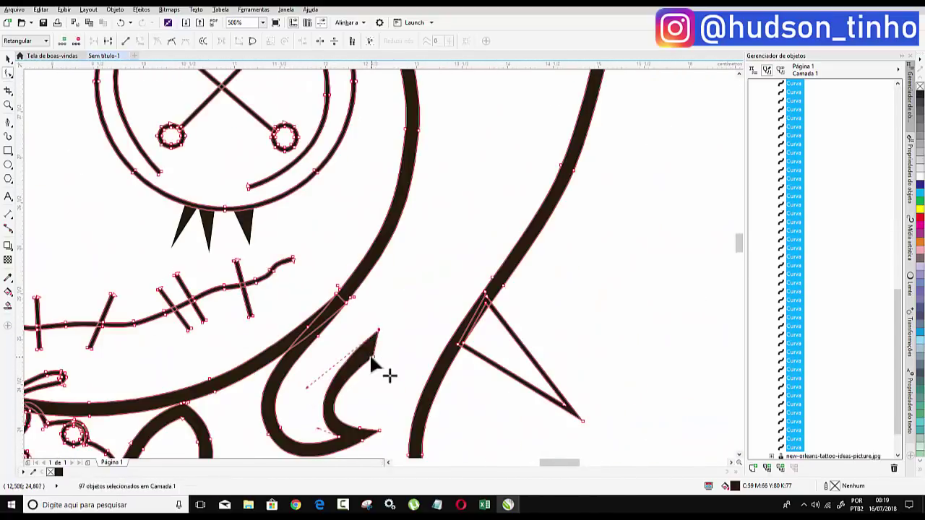
pyautogui.scroll(1, 330, 412)
pyautogui.scroll(1, 293, 287)
pyautogui.scroll(-1, 436, 398)
pyautogui.scroll(1, 436, 398)
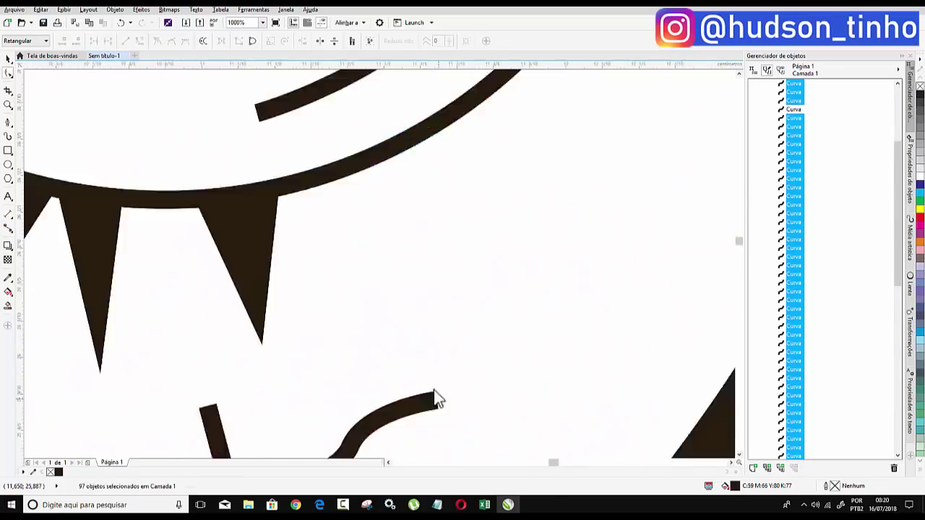
pyautogui.scroll(-1, 241, 141)
pyautogui.scroll(1, 241, 140)
pyautogui.scroll(-1, 316, 134)
pyautogui.scroll(-2, 252, 314)
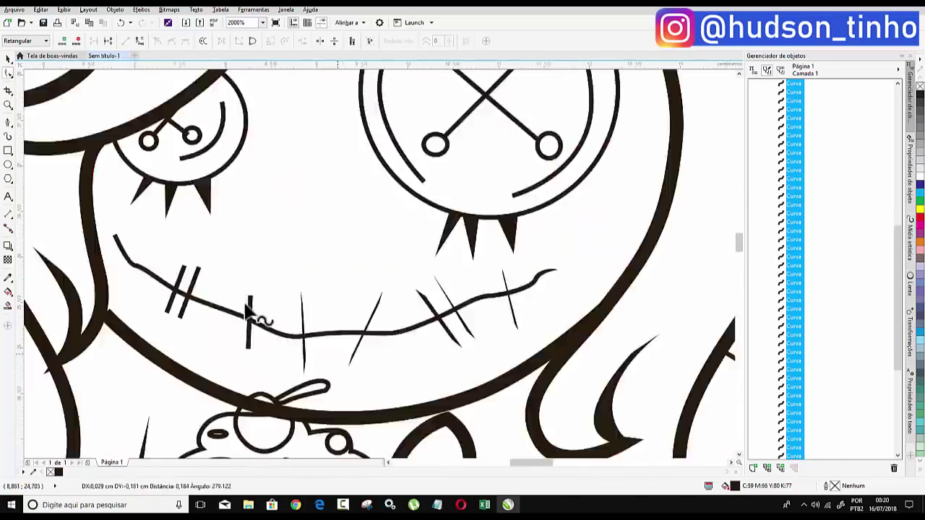
pyautogui.scroll(1, 161, 274)
pyautogui.scroll(-1, 224, 347)
pyautogui.scroll(2, 613, 463)
pyautogui.scroll(-1, 584, 427)
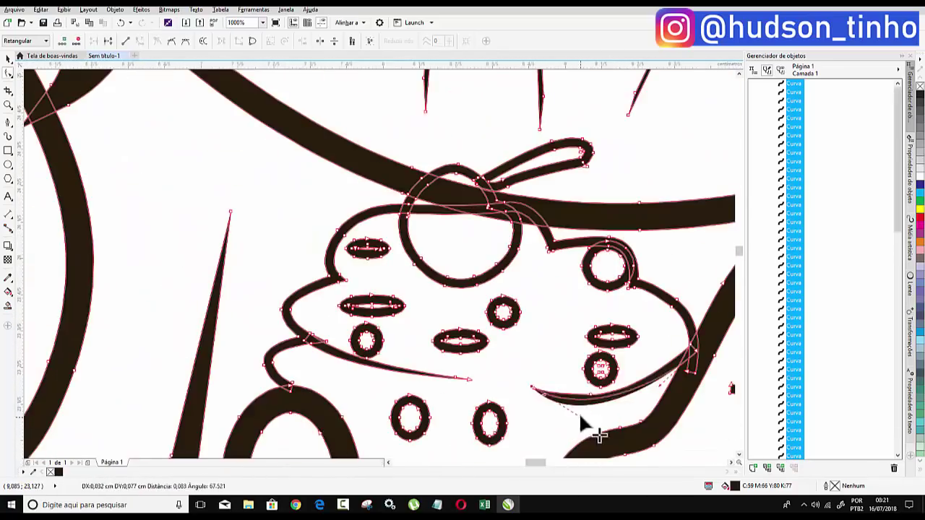
pyautogui.scroll(1, 454, 371)
pyautogui.scroll(-1, 460, 439)
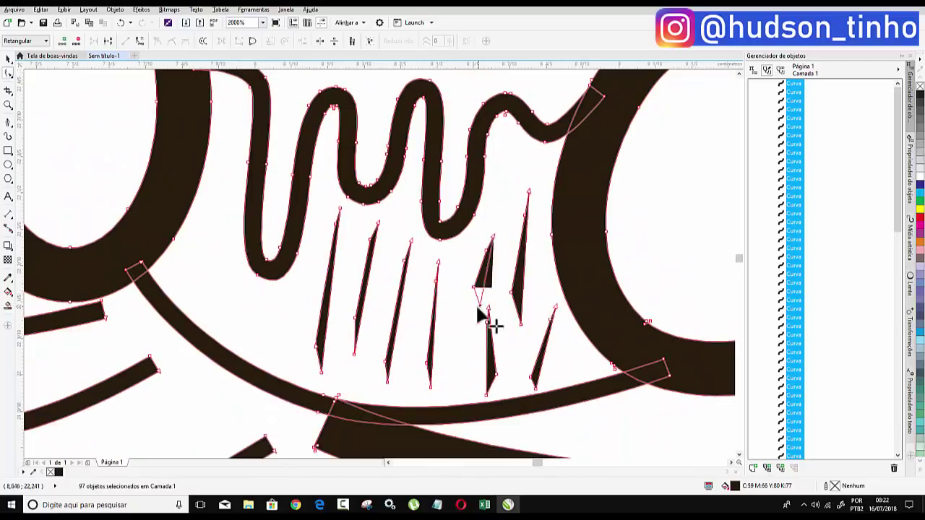
pyautogui.scroll(-2, 491, 325)
pyautogui.scroll(1, 371, 337)
pyautogui.scroll(-1, 656, 427)
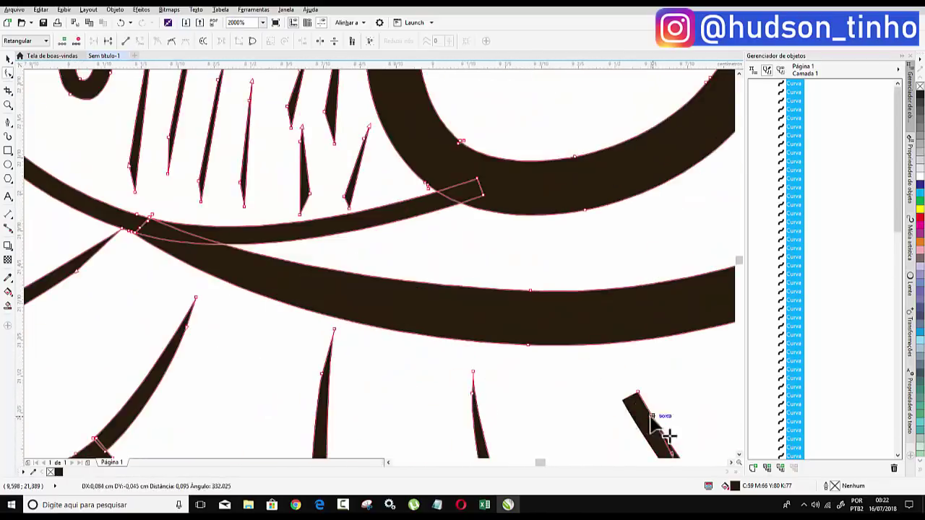
pyautogui.scroll(-1, 409, 352)
pyautogui.scroll(-2, 393, 227)
pyautogui.scroll(2, 485, 166)
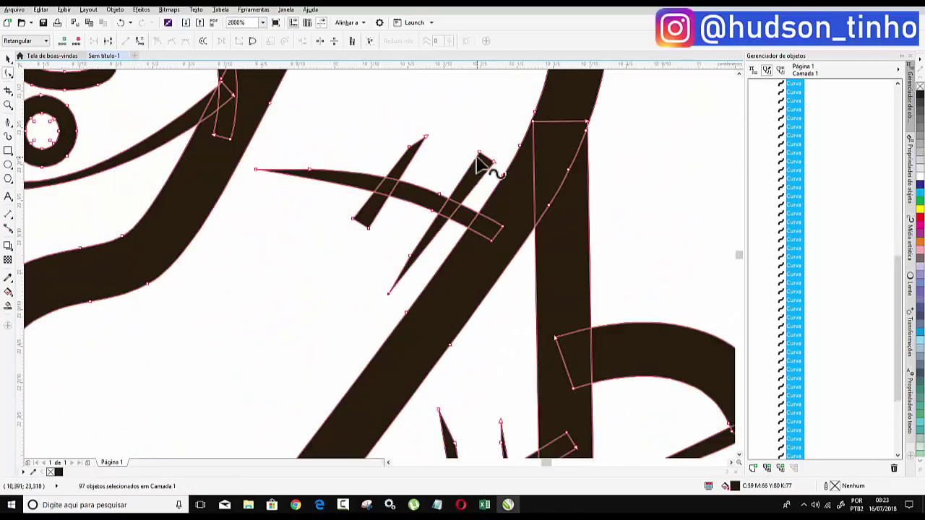
pyautogui.scroll(-1, 145, 299)
# - Zoom out and select all to view the whole doll
pyautogui.moveTo(144, 299); pyautogui.dragTo(549, 358)
pyautogui.scroll(-1, 549, 357)
pyautogui.scroll(-3, 583, 275)
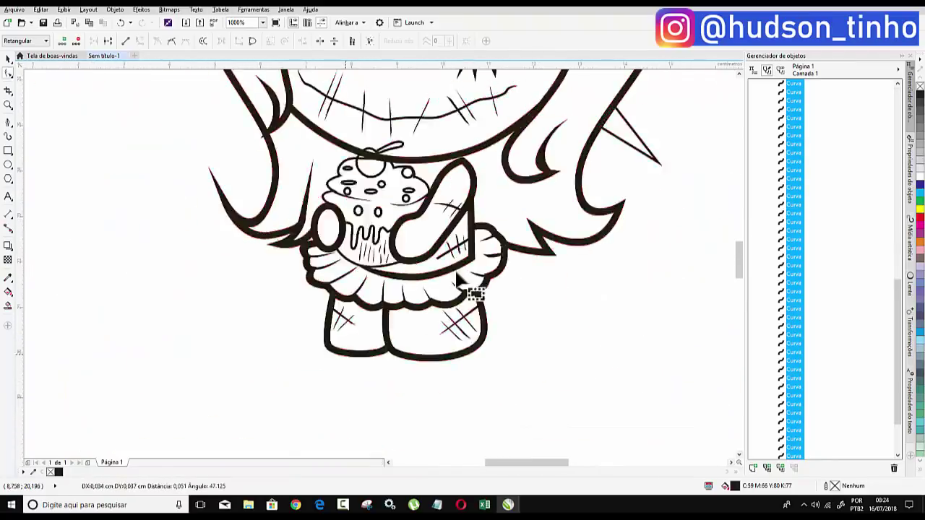
pyautogui.hotkey('ctrl', 'a')
pyautogui.scroll(1, 470, 285)
pyautogui.scroll(-2, 413, 207)
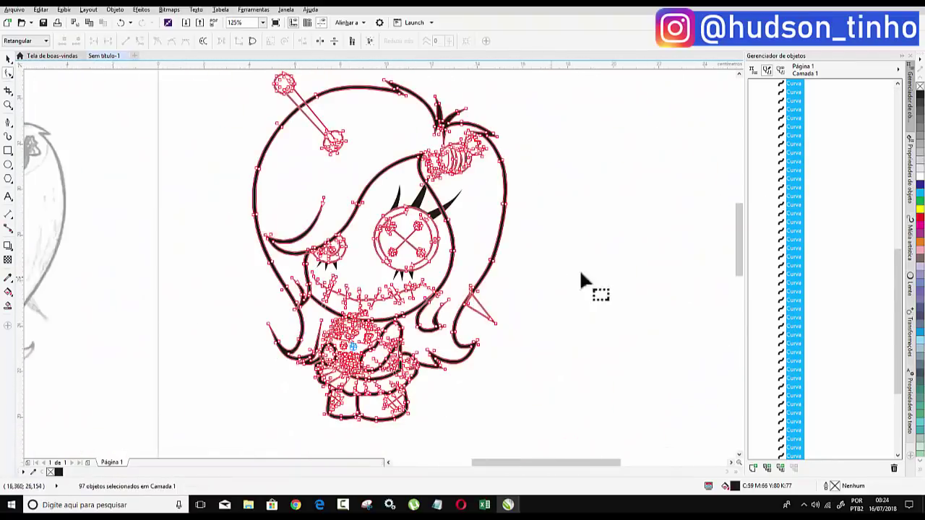
# - Switch to the Pick tool and duplicate the whole doll line art to the right
pyautogui.moveTo(741, 265); pyautogui.dragTo(732, 246)
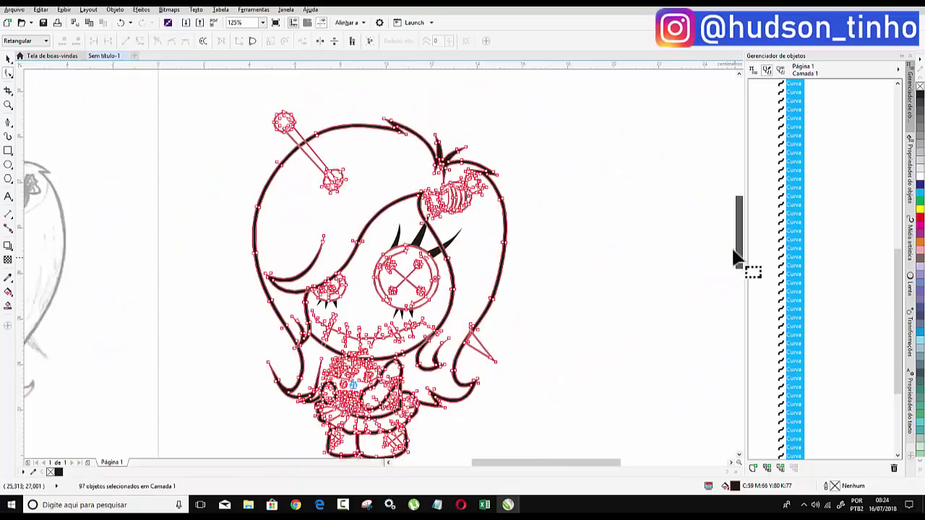
pyautogui.click(7, 59)
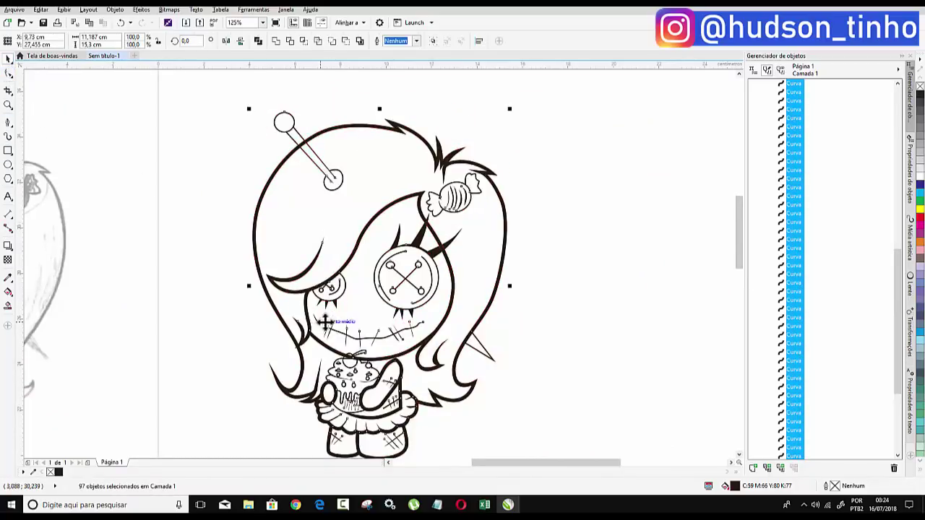
pyautogui.scroll(-2, 324, 323)
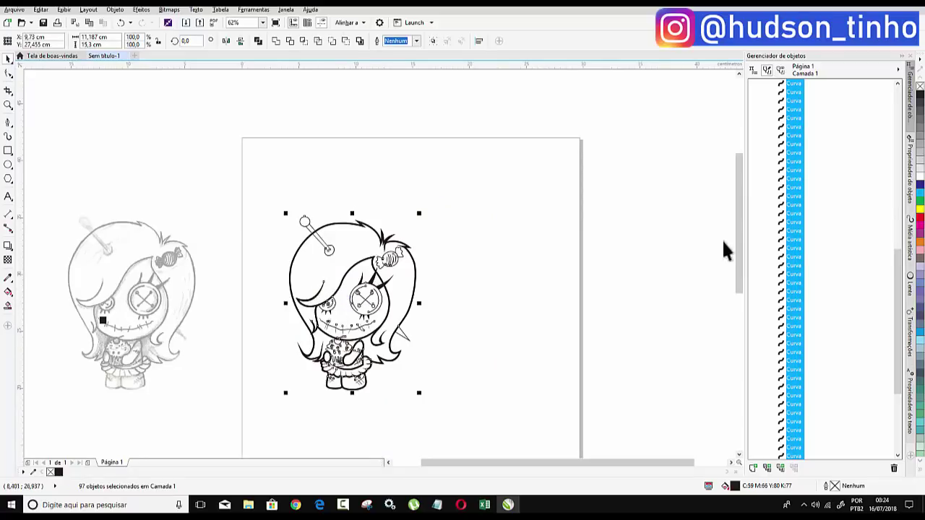
pyautogui.moveTo(738, 216); pyautogui.dragTo(737, 240)
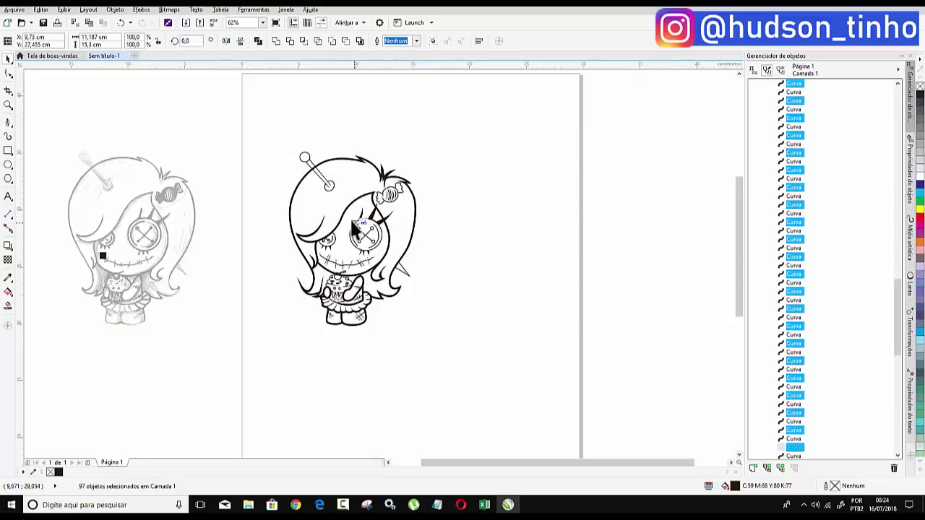
pyautogui.hotkey('ctrl', 'd')
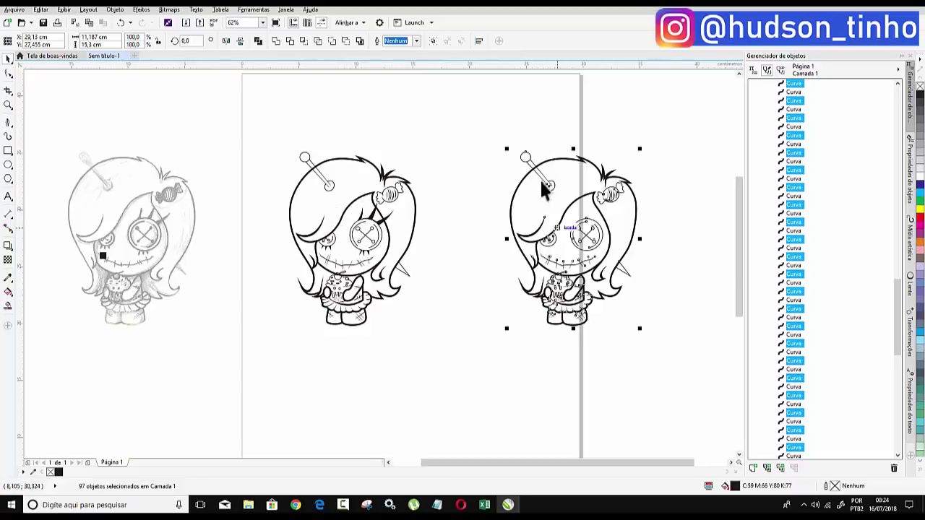
pyautogui.scroll(-1, 538, 193)
pyautogui.scroll(-1, 554, 191)
# - Copy the whole doll drawing via the right-click Copiar command
pyautogui.scroll(2, 555, 191)
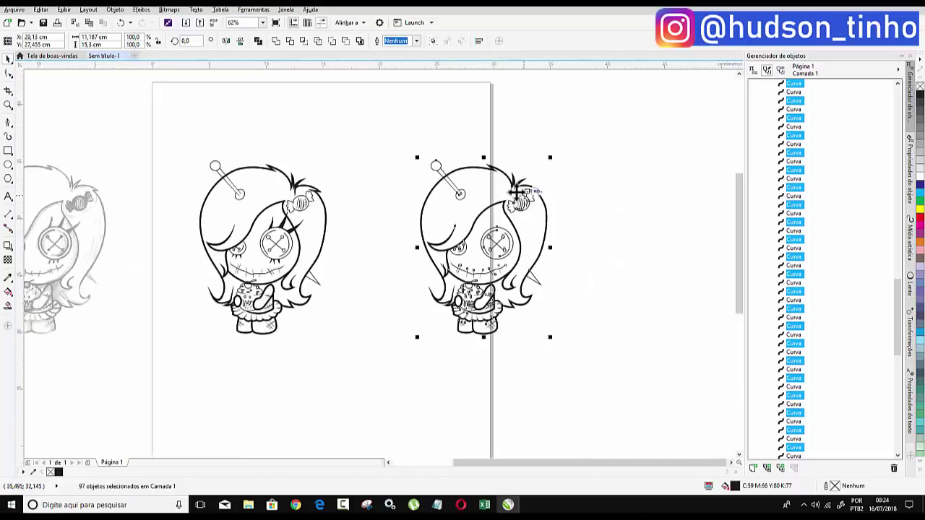
pyautogui.rightClick(502, 203)
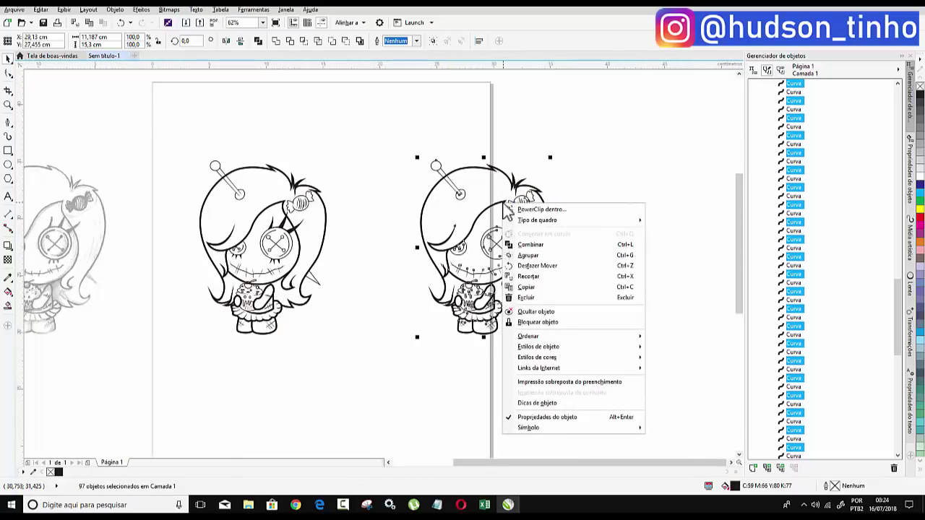
pyautogui.click(546, 287)
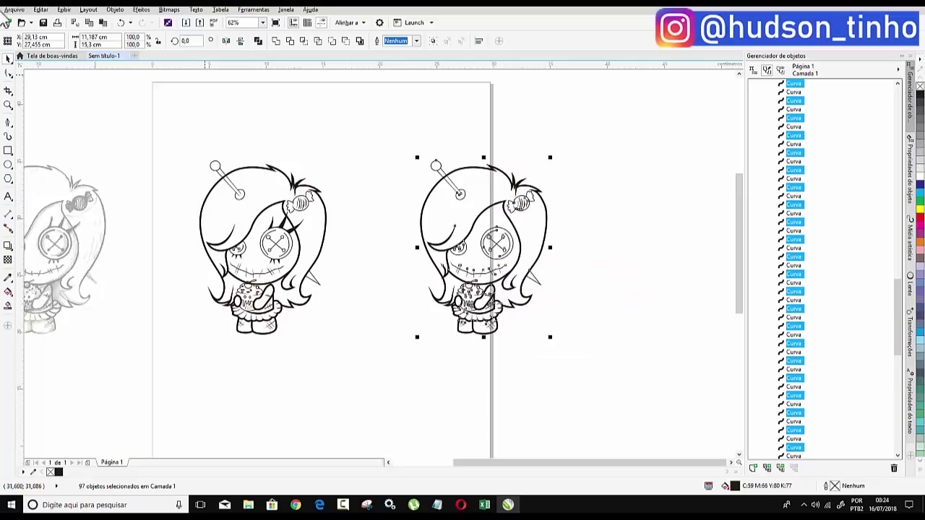
# - Create a new blank A3 document and paste the doll drawing into it
pyautogui.click(13, 10)
pyautogui.click(22, 26)
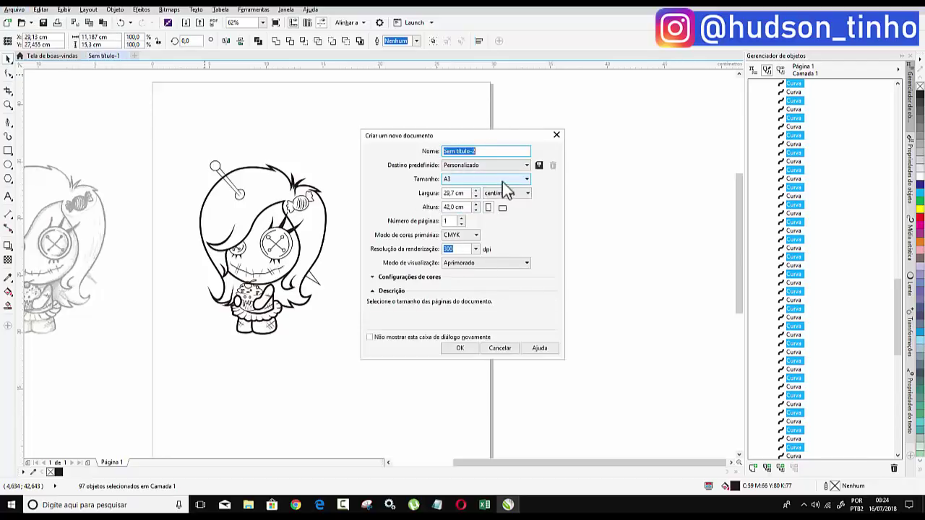
pyautogui.click(458, 348)
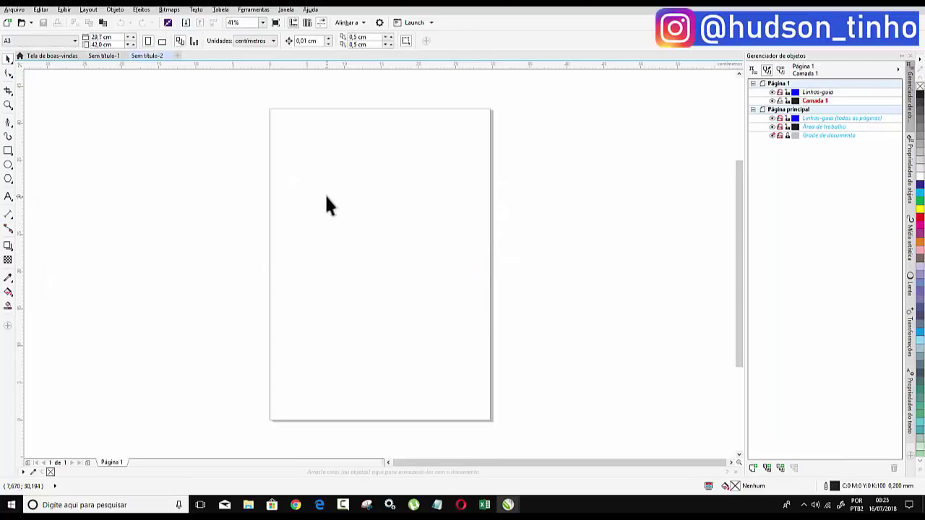
pyautogui.hotkey('ctrl', 'v')
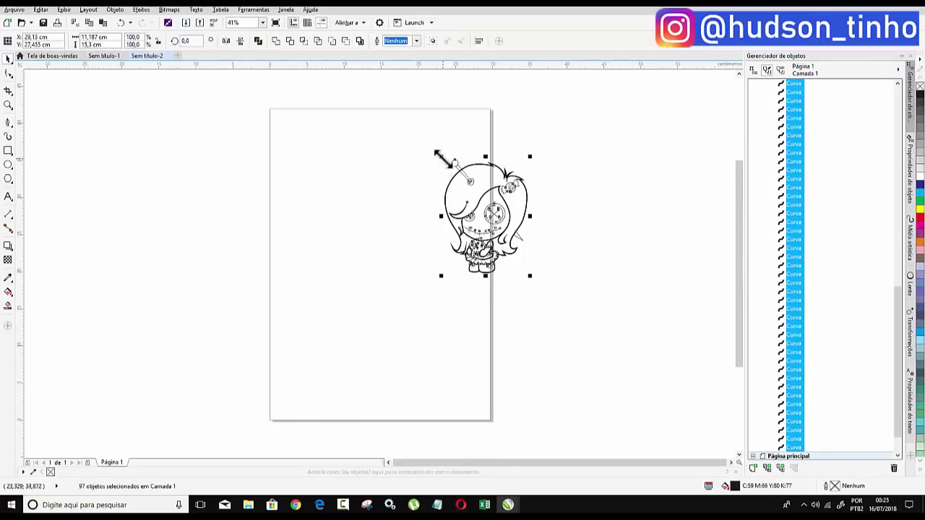
# - Enlarge the pasted doll to about 22.98 × 31.42 cm and centre it on the A3 page
pyautogui.moveTo(439, 277); pyautogui.dragTo(276, 396)
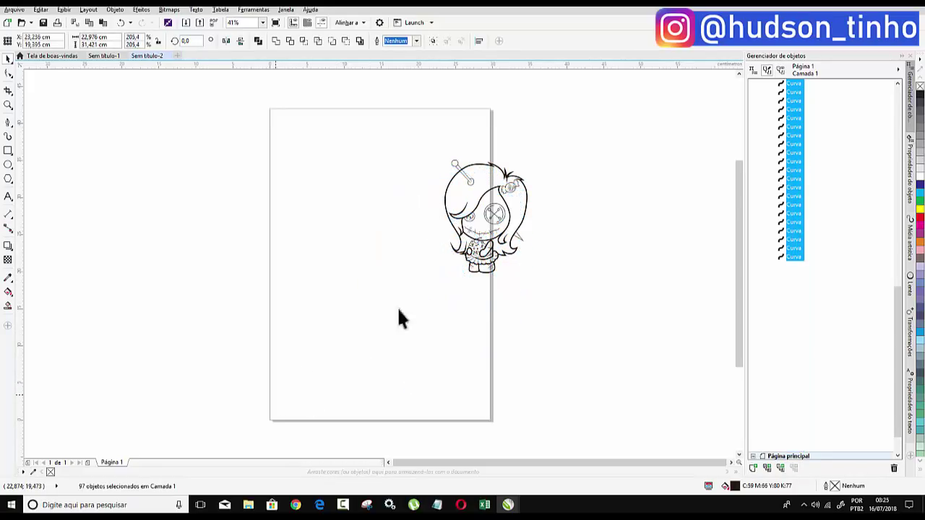
pyautogui.moveTo(444, 273); pyautogui.dragTo(409, 264)
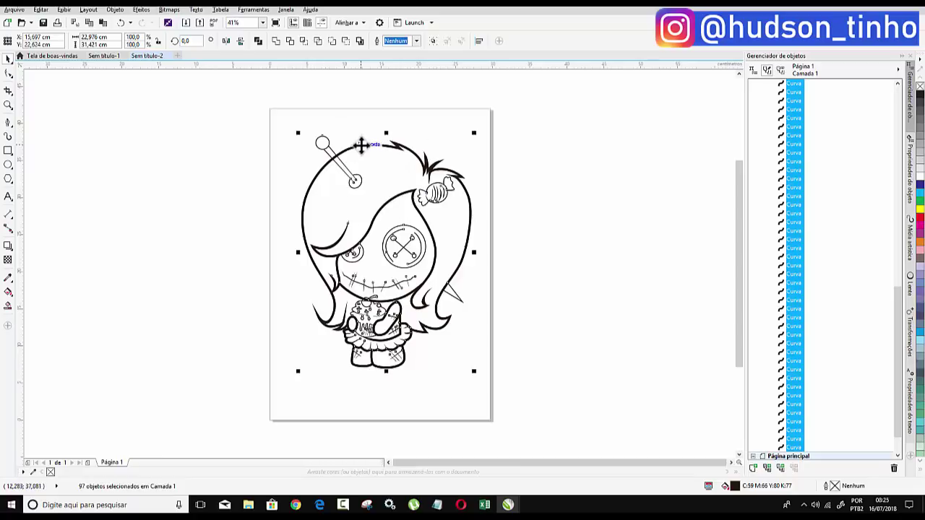
pyautogui.click(64, 9)
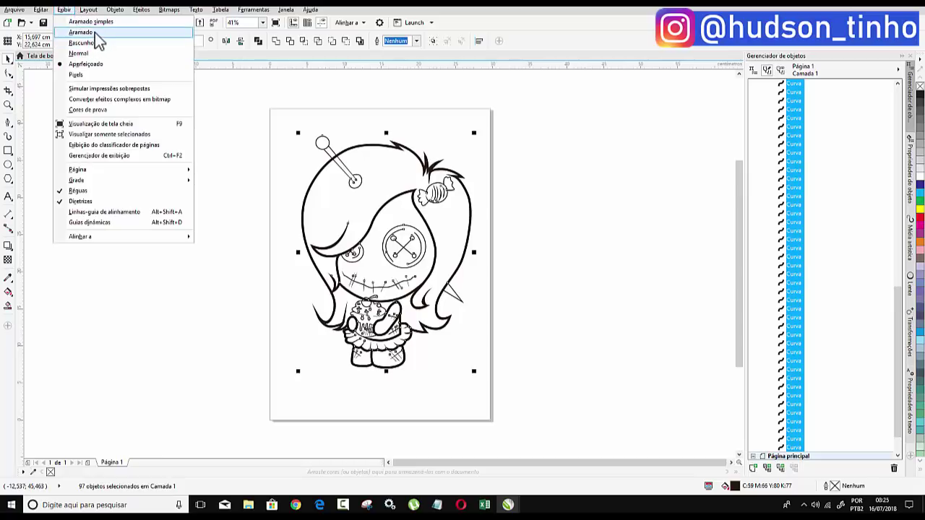
pyautogui.click(95, 32)
pyautogui.scroll(2, 353, 217)
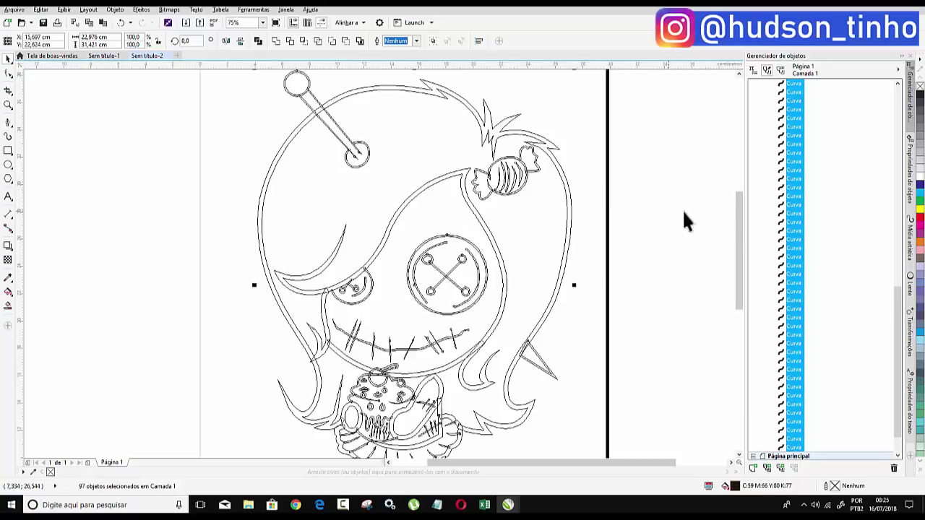
pyautogui.moveTo(739, 211); pyautogui.dragTo(741, 217)
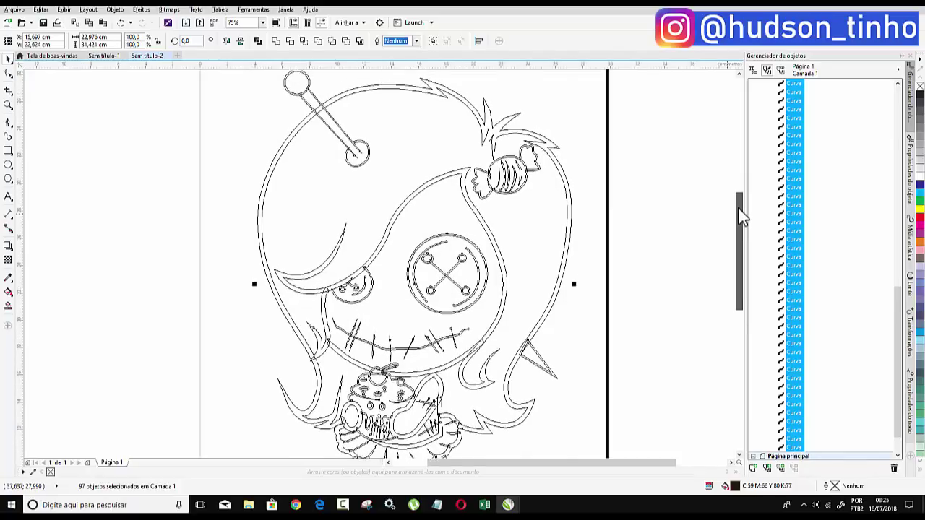
pyautogui.moveTo(740, 217); pyautogui.dragTo(747, 255)
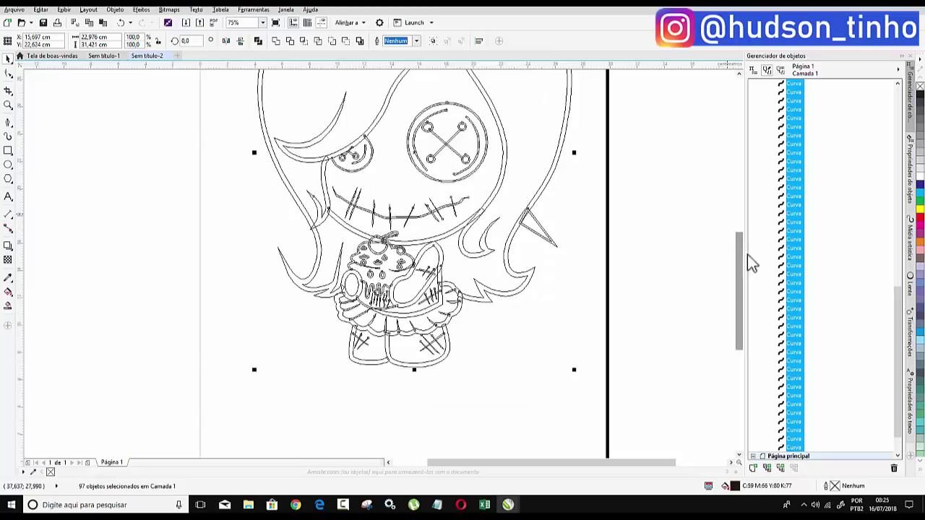
pyautogui.click(64, 9)
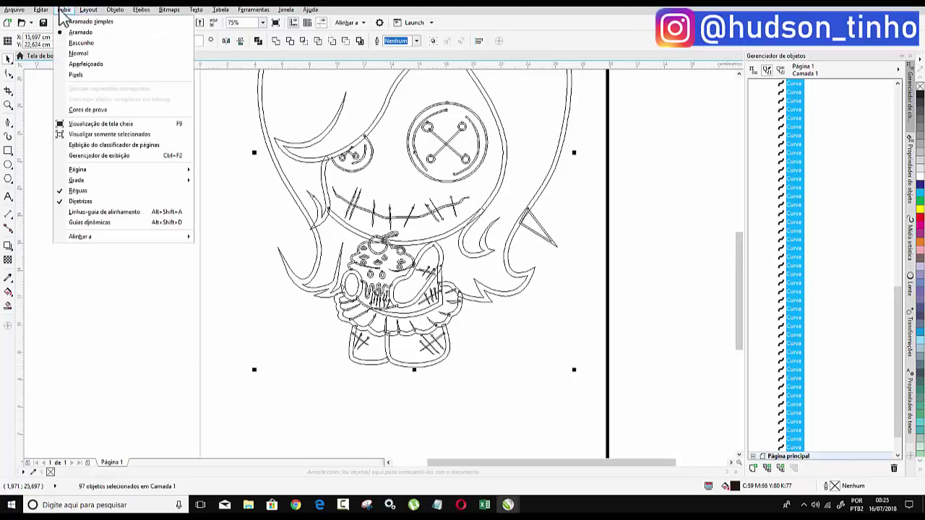
pyautogui.click(93, 69)
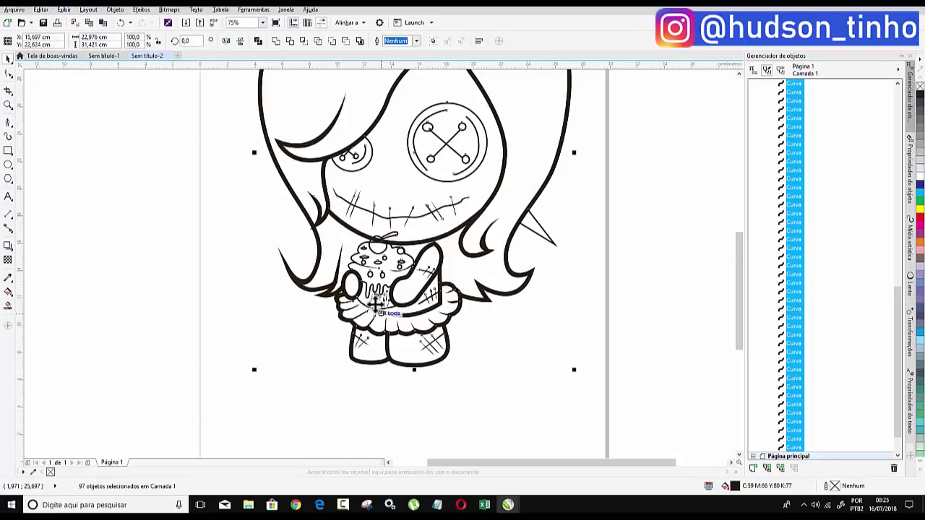
pyautogui.scroll(-2, 327, 230)
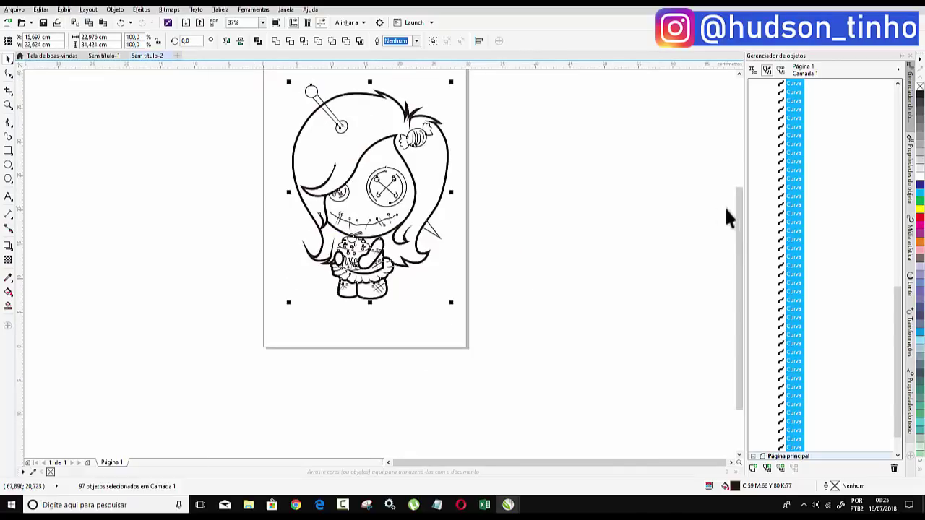
pyautogui.moveTo(741, 233); pyautogui.dragTo(747, 211)
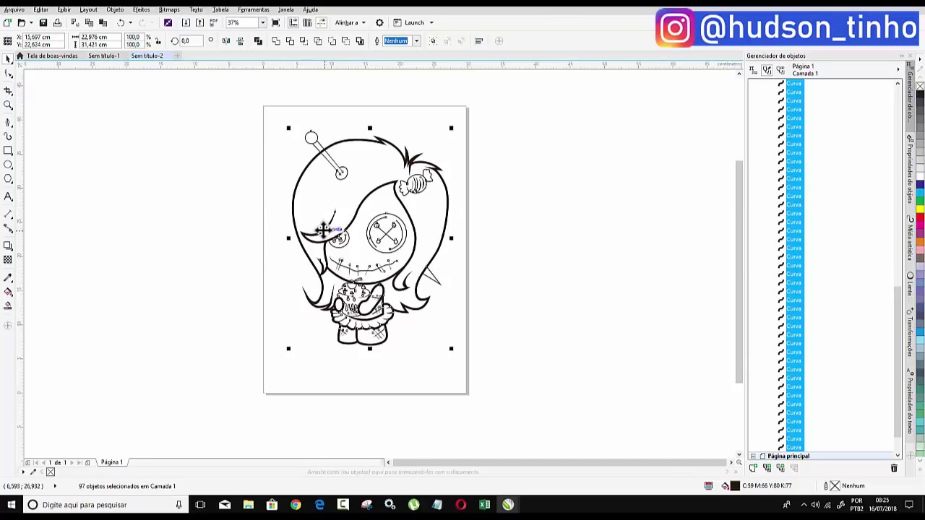
pyautogui.scroll(2, 325, 227)
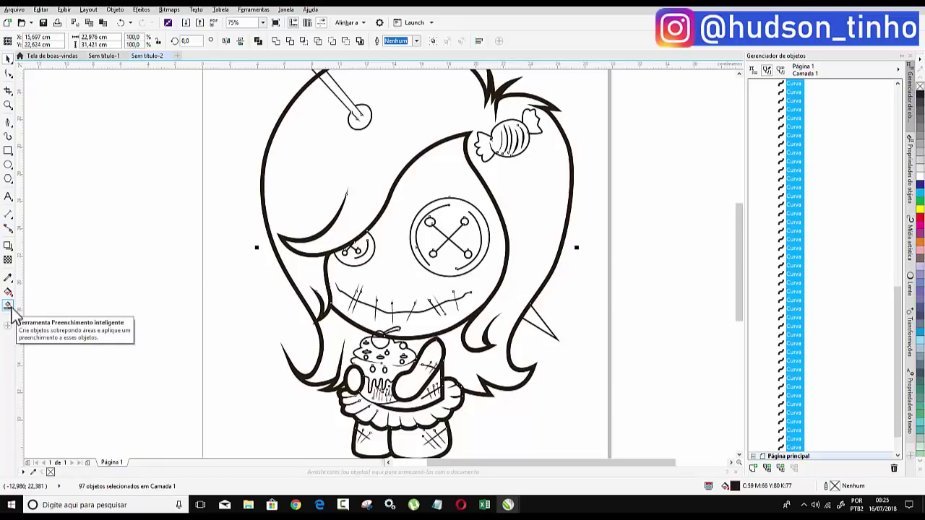
# - Set up Smart Fill with purple fill (R175 G9 B181) and no outline
pyautogui.click(9, 306)
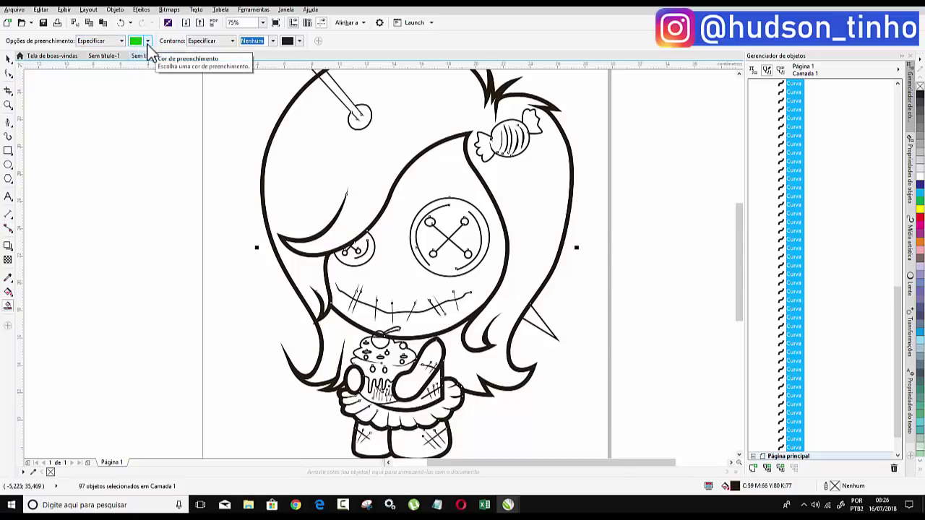
pyautogui.click(148, 42)
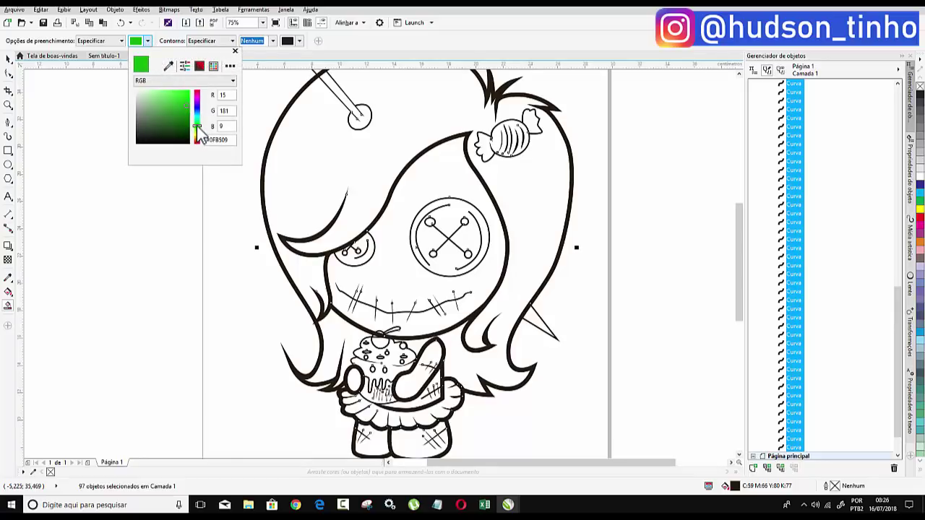
pyautogui.click(198, 102)
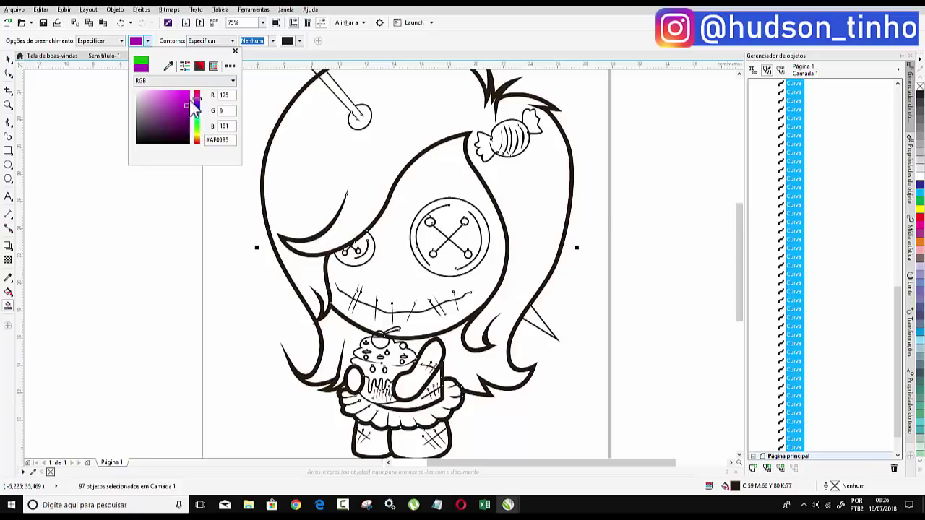
pyautogui.click(234, 52)
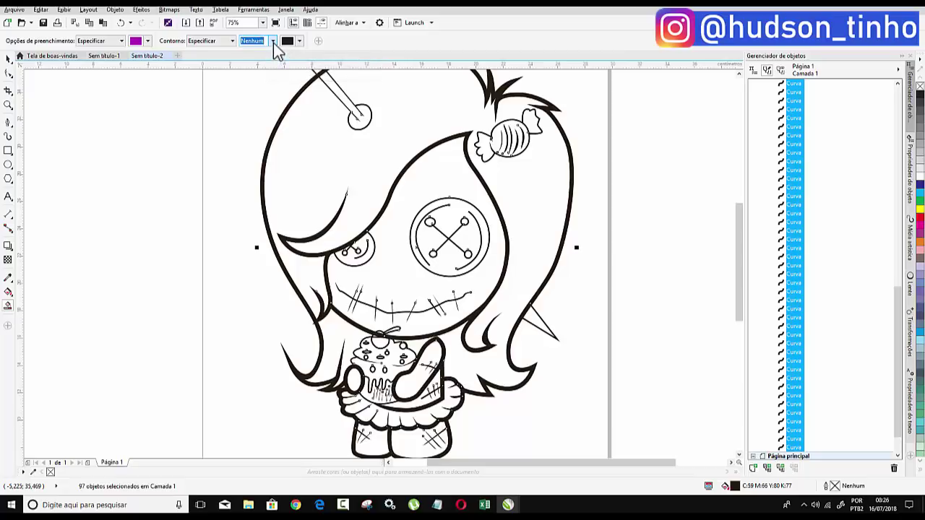
pyautogui.click(273, 41)
pyautogui.click(256, 52)
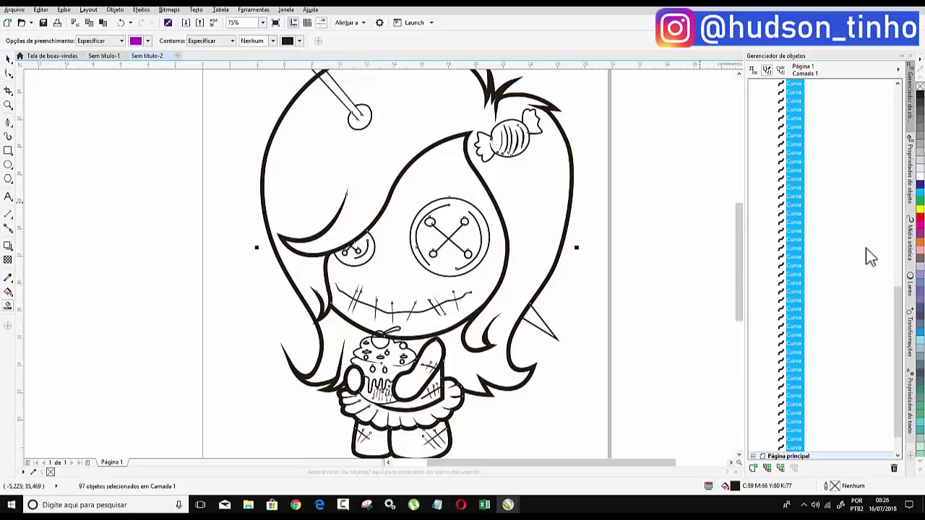
pyautogui.moveTo(739, 236); pyautogui.dragTo(737, 218)
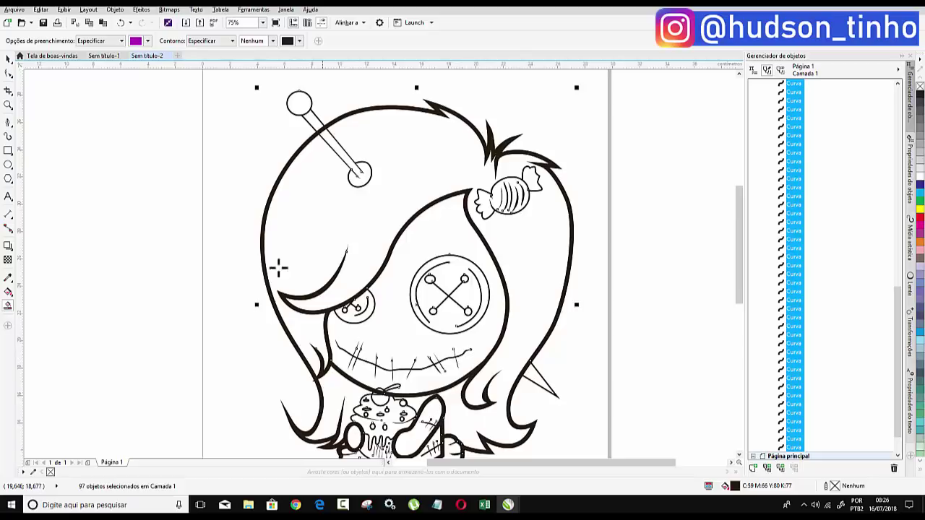
# - Fill the doll's hair and the left strand below the face solid purple
pyautogui.click(292, 205)
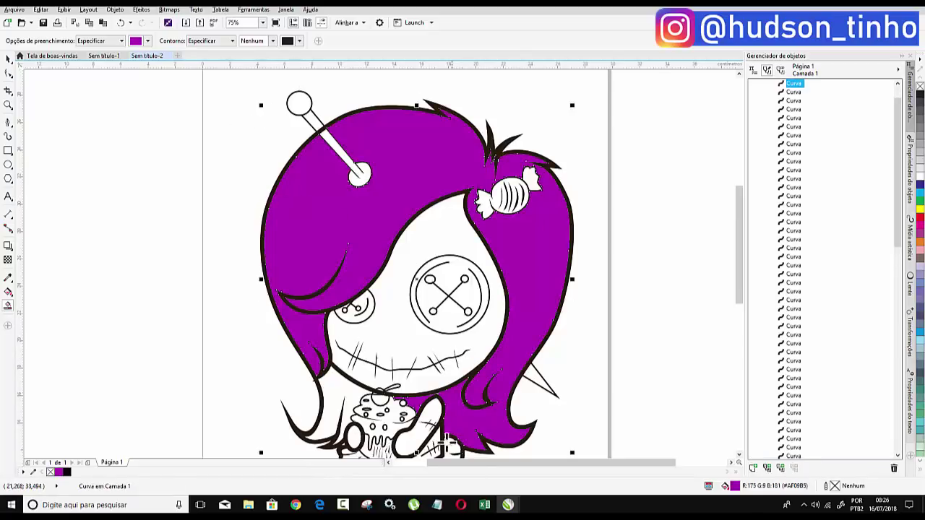
pyautogui.click(328, 417)
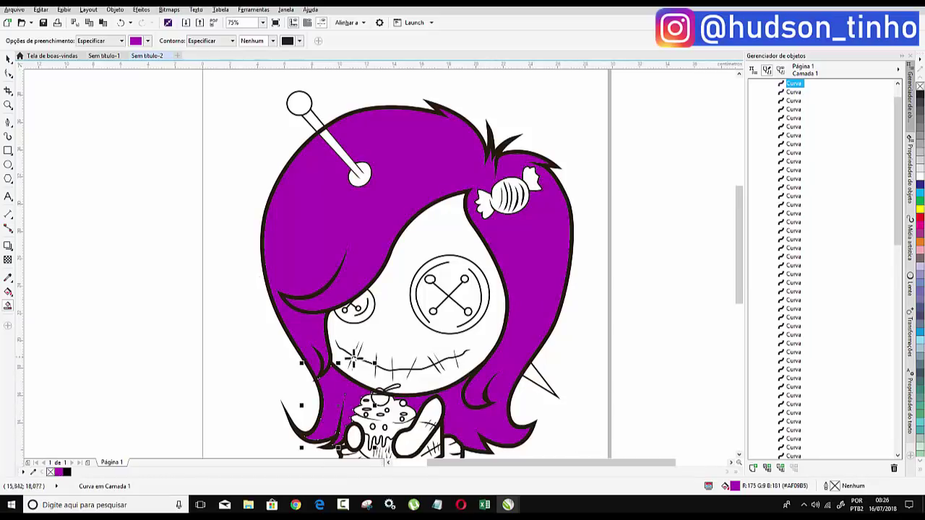
pyautogui.scroll(-2, 343, 209)
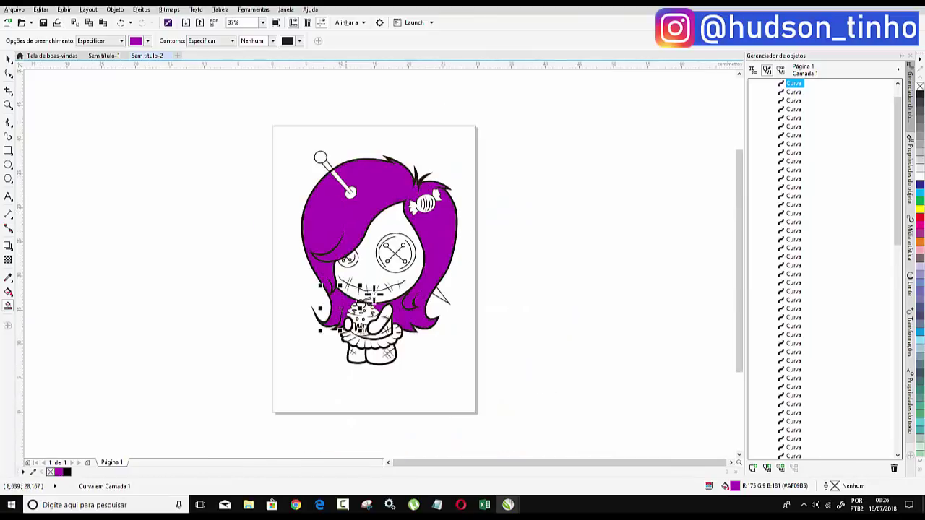
pyautogui.scroll(2, 375, 322)
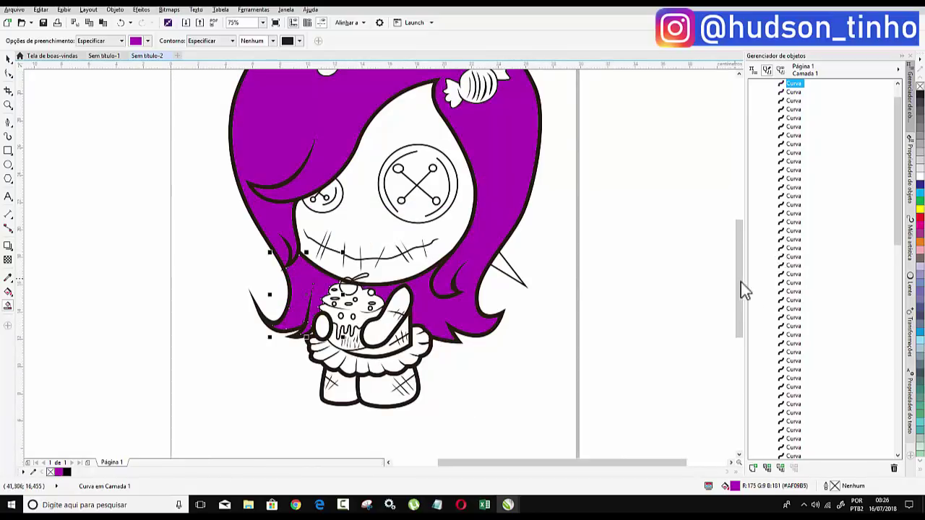
pyautogui.moveTo(740, 282); pyautogui.dragTo(740, 272)
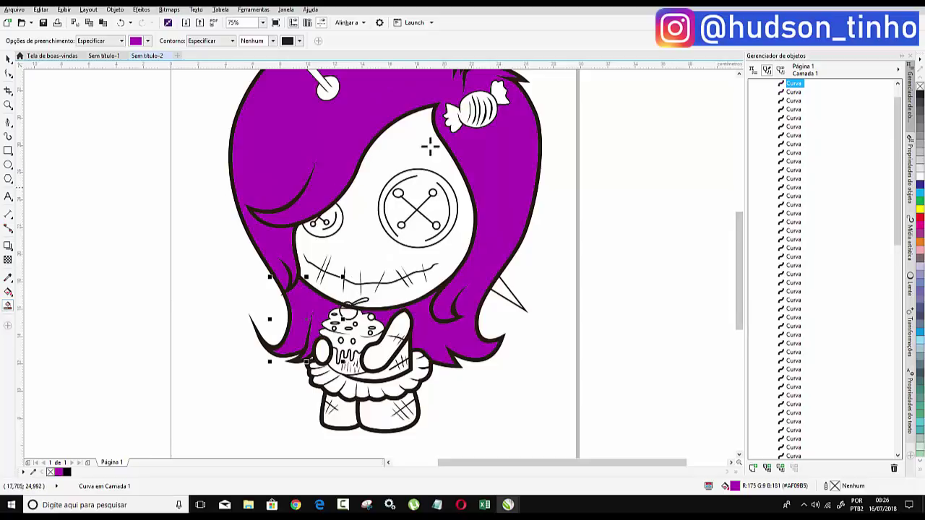
# - Set the Smart Fill colour to a pale grey-blue (#CDDCDE)
pyautogui.click(137, 41)
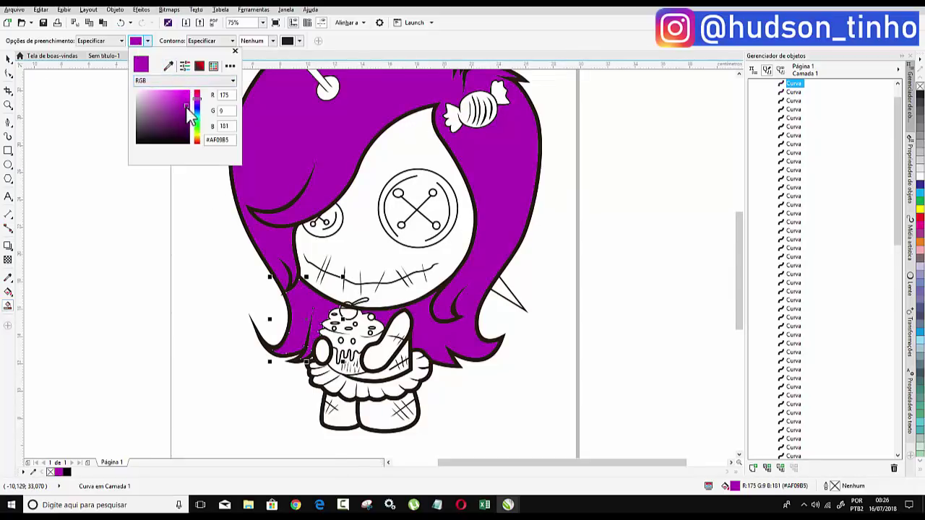
pyautogui.moveTo(198, 104)
pyautogui.mouseDown()
pyautogui.moveTo(197, 113)
pyautogui.moveTo(149, 91)
pyautogui.mouseUp()
pyautogui.click(159, 95)
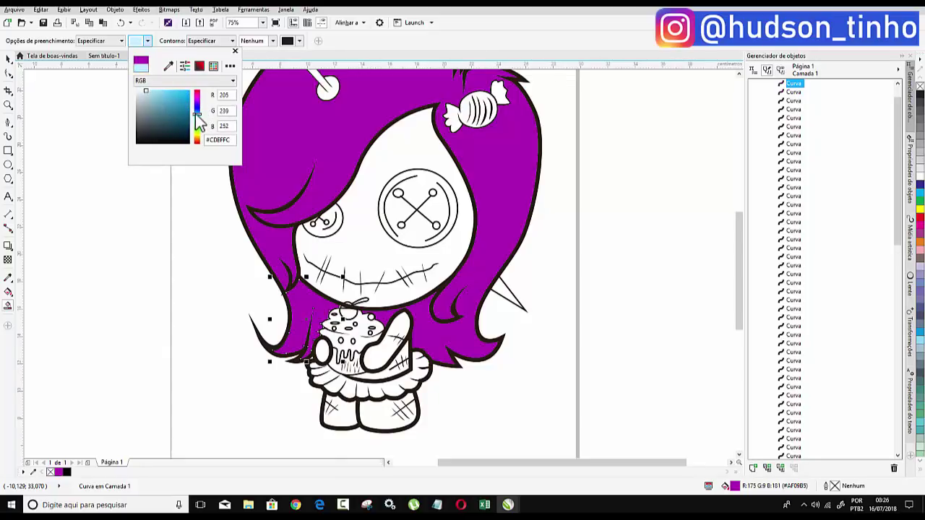
pyautogui.moveTo(197, 114); pyautogui.dragTo(198, 118)
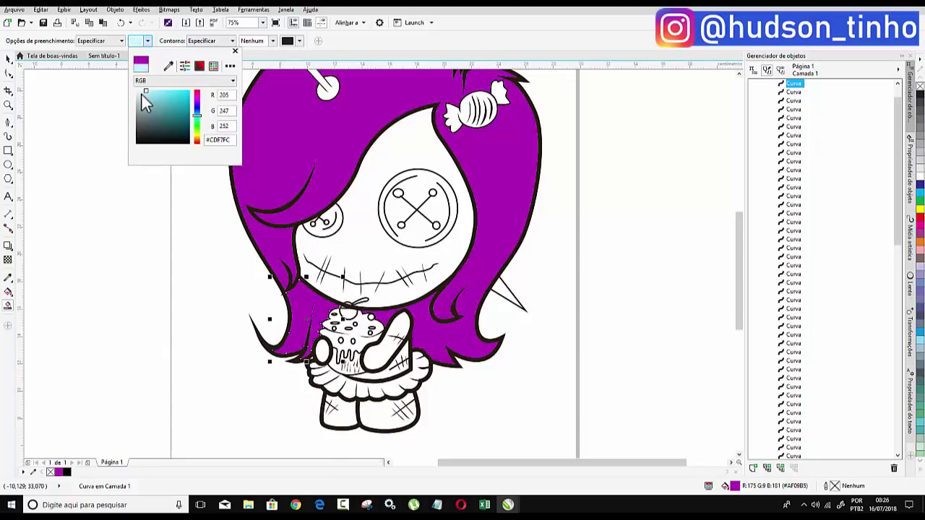
pyautogui.click(143, 97)
pyautogui.moveTo(143, 98); pyautogui.dragTo(140, 97)
pyautogui.click(235, 51)
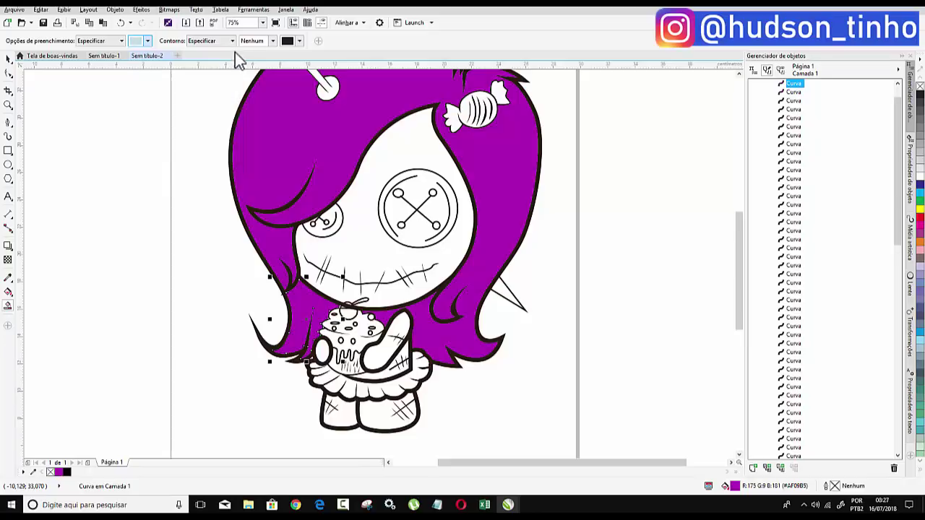
# - Fill the face, arm, small hand and both legs with the pale grey-blue
pyautogui.click(431, 162)
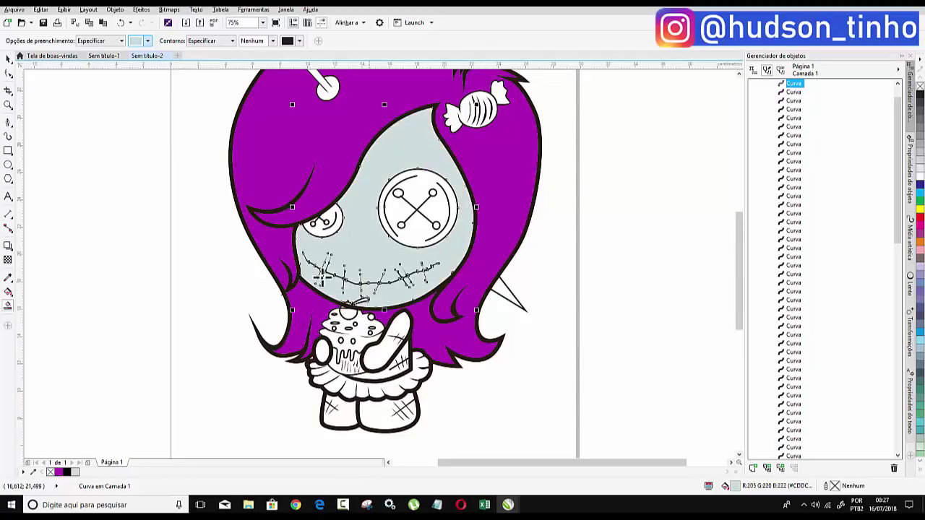
pyautogui.scroll(2, 373, 210)
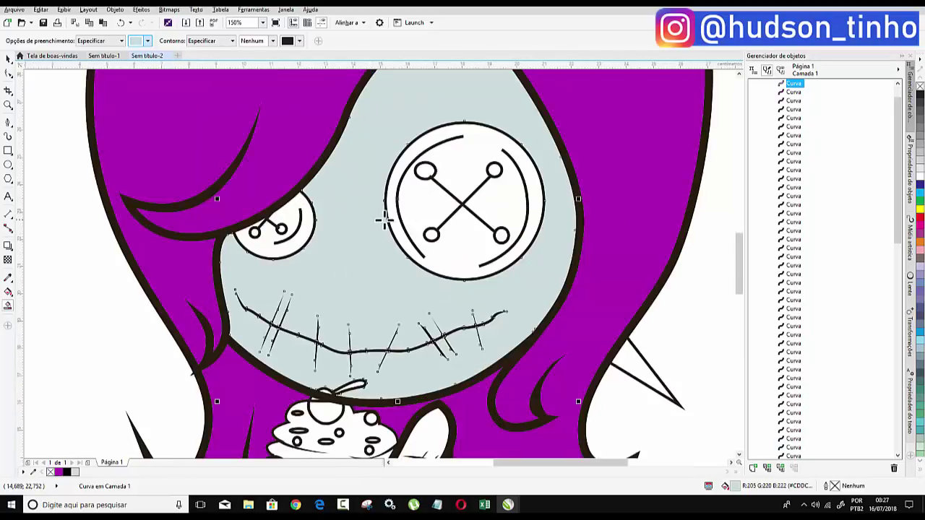
pyautogui.scroll(-2, 367, 198)
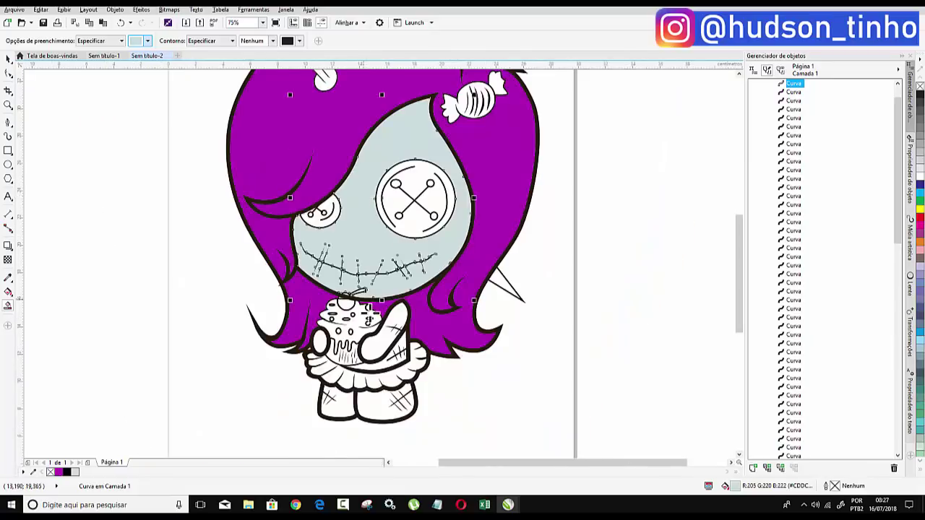
pyautogui.click(380, 338)
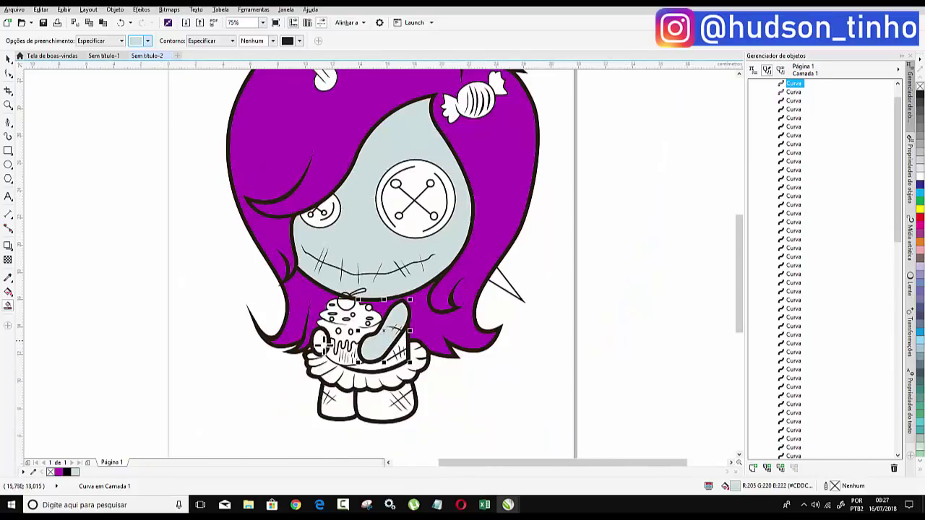
pyautogui.click(318, 340)
pyautogui.click(336, 416)
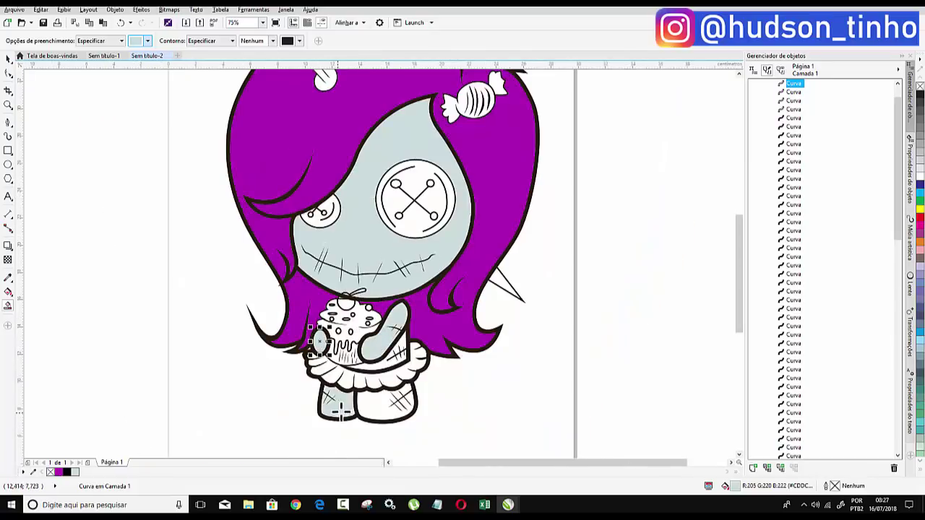
pyautogui.click(383, 406)
pyautogui.scroll(2, 354, 399)
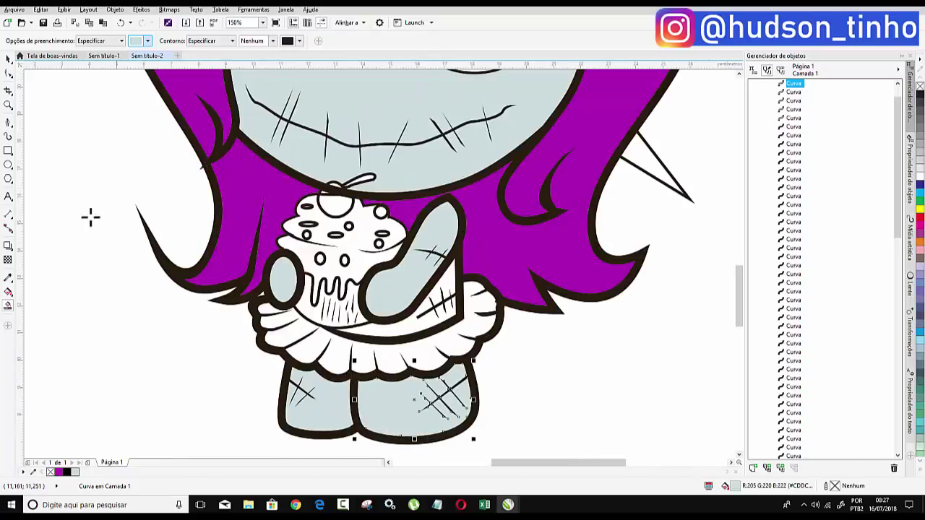
pyautogui.scroll(-2, 269, 224)
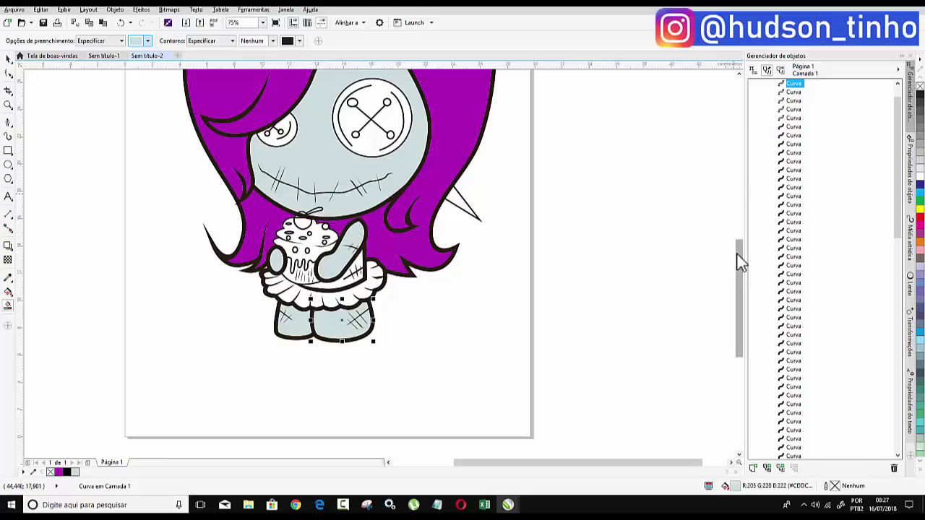
pyautogui.moveTo(740, 257); pyautogui.dragTo(739, 247)
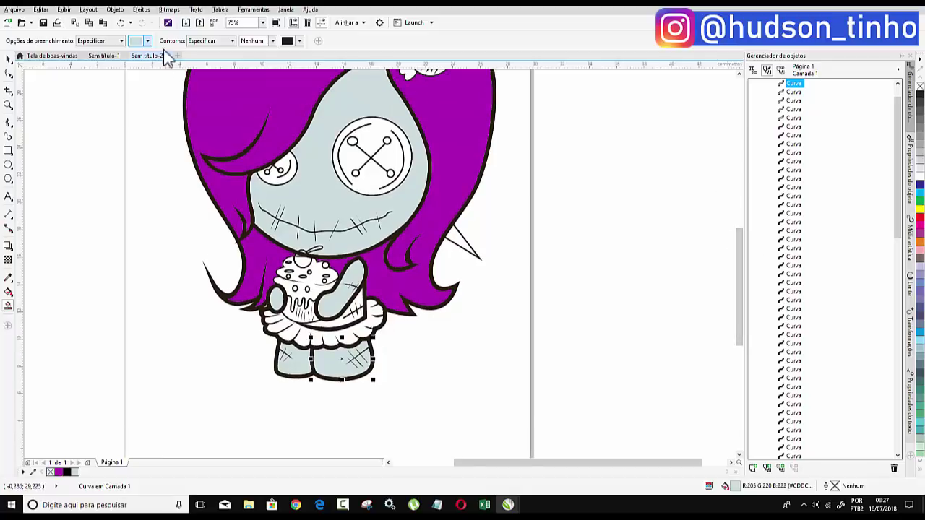
pyautogui.click(139, 42)
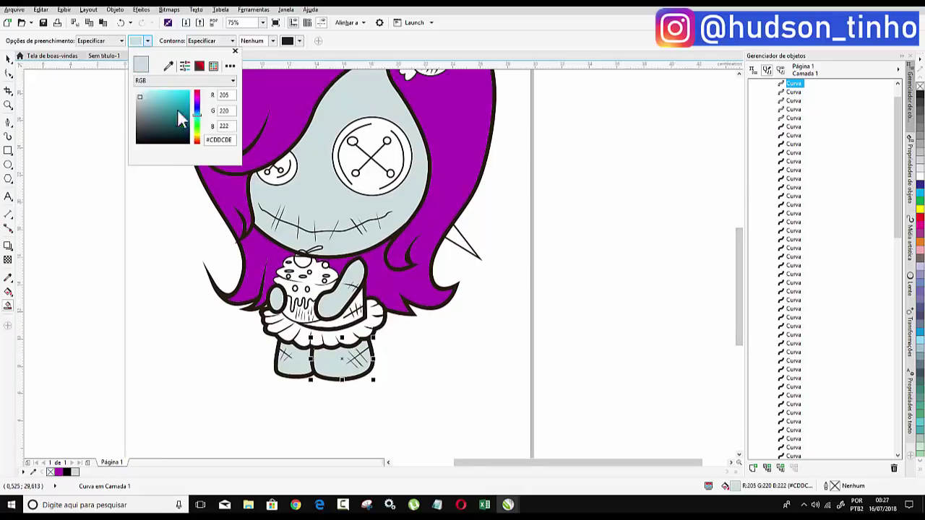
pyautogui.moveTo(199, 118)
pyautogui.mouseDown()
pyautogui.moveTo(199, 131)
pyautogui.moveTo(187, 119)
pyautogui.mouseUp()
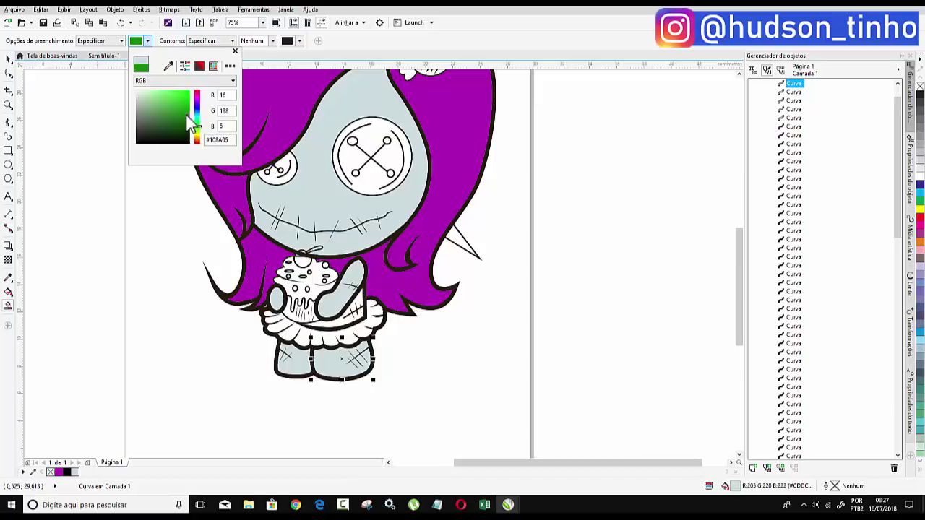
# - Apply the green fill (#108A05) to the doll's ruffled skirt
pyautogui.click(234, 50)
pyautogui.click(327, 338)
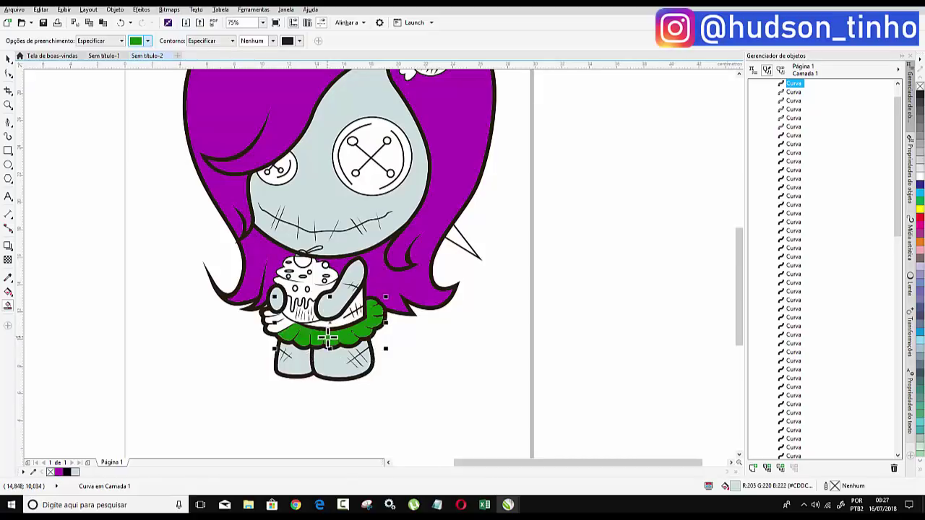
pyautogui.scroll(2, 287, 325)
pyautogui.scroll(2, 289, 326)
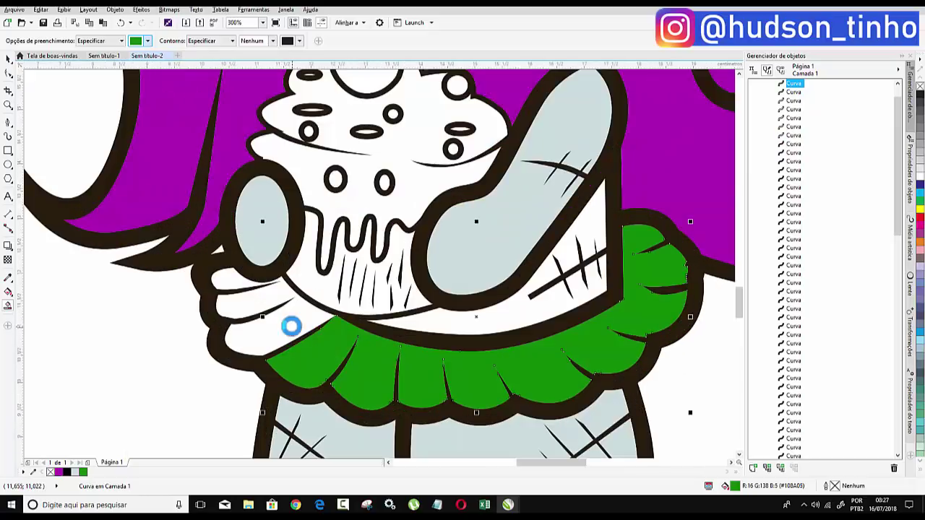
pyautogui.scroll(-4, 331, 311)
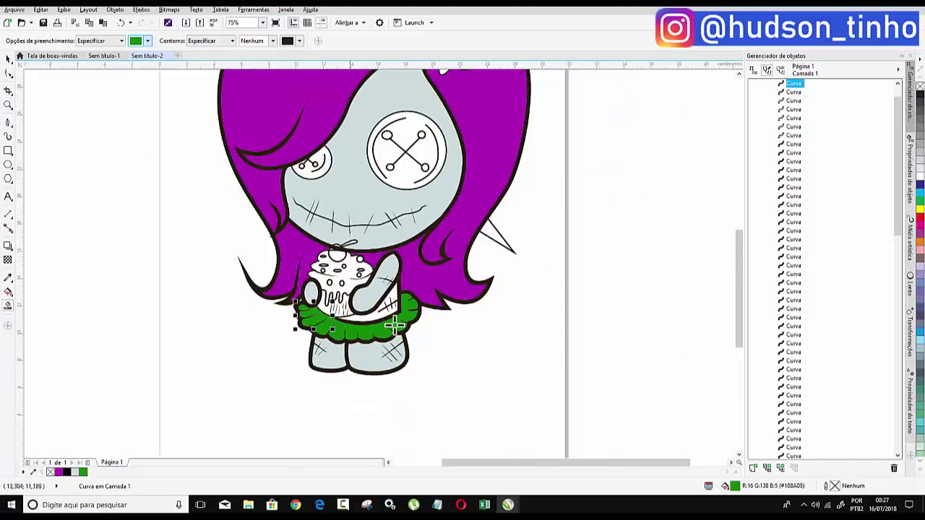
pyautogui.scroll(2, 394, 325)
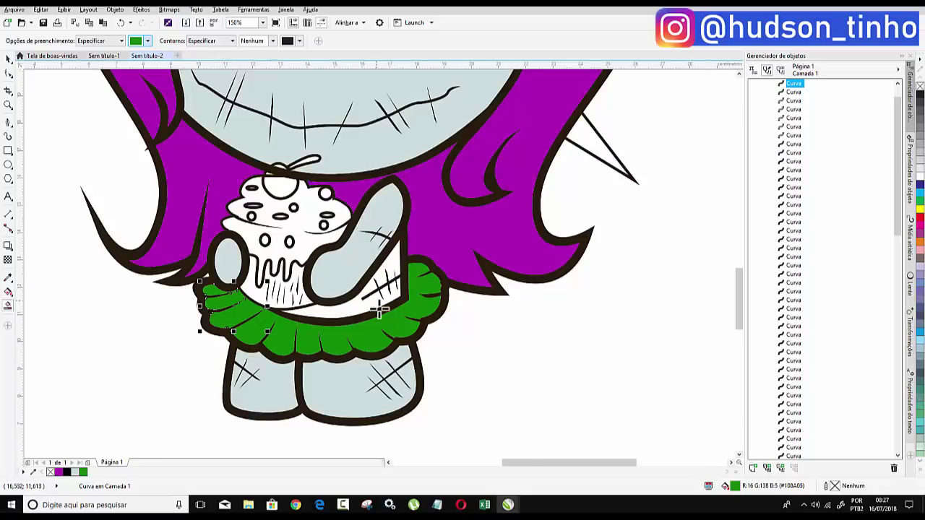
pyautogui.scroll(1, 380, 311)
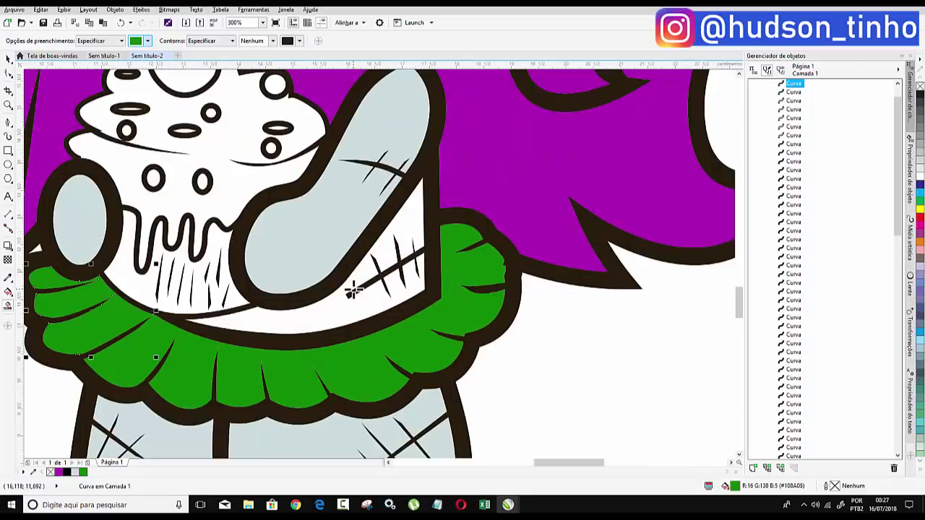
# - Taper the lower-left end of the skirt's thin stitch stripe to a point
pyautogui.click(8, 75)
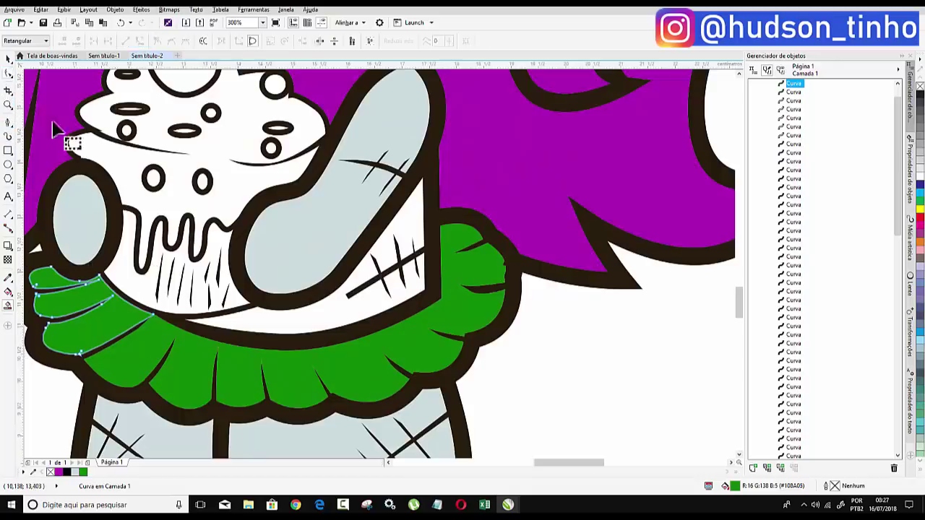
pyautogui.click(351, 300)
pyautogui.scroll(2, 371, 314)
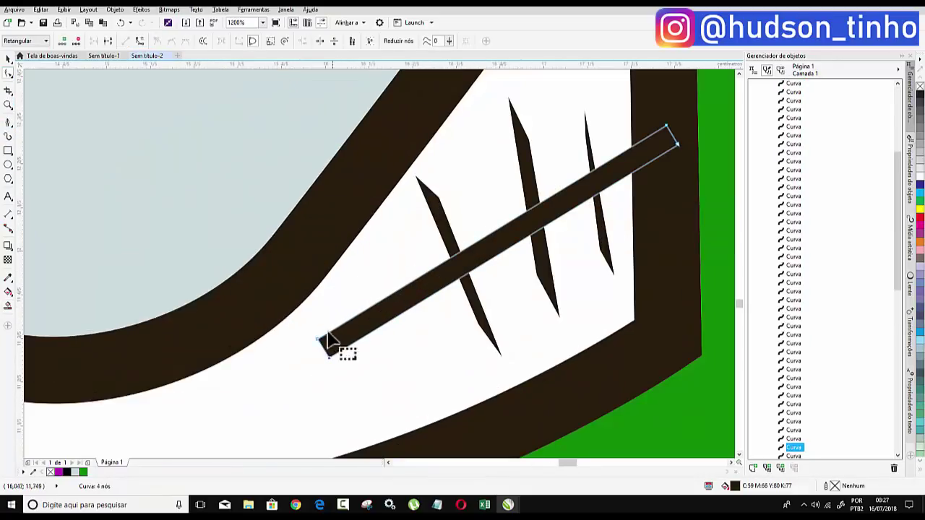
pyautogui.moveTo(318, 339); pyautogui.dragTo(365, 324)
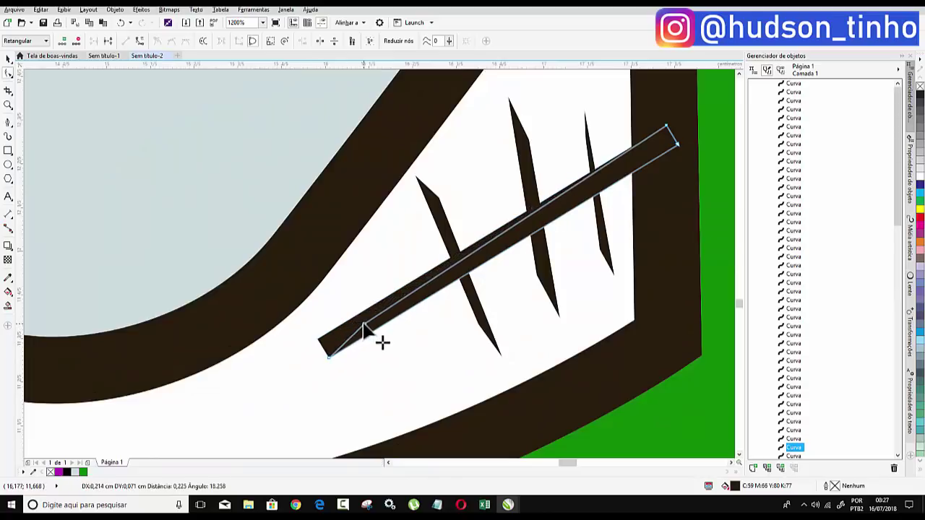
pyautogui.scroll(-2, 284, 328)
pyautogui.scroll(-1, 268, 351)
pyautogui.scroll(-1, 321, 258)
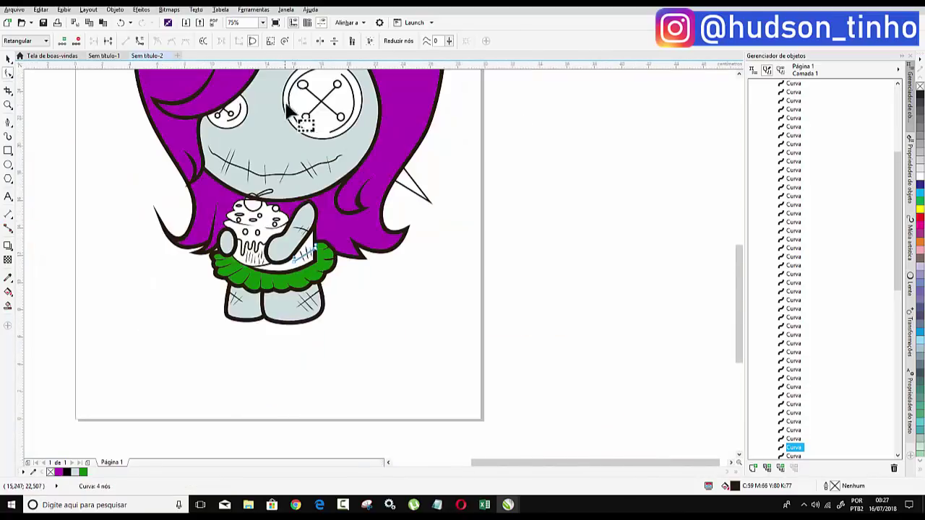
pyautogui.scroll(1, 296, 101)
pyautogui.scroll(1, 306, 130)
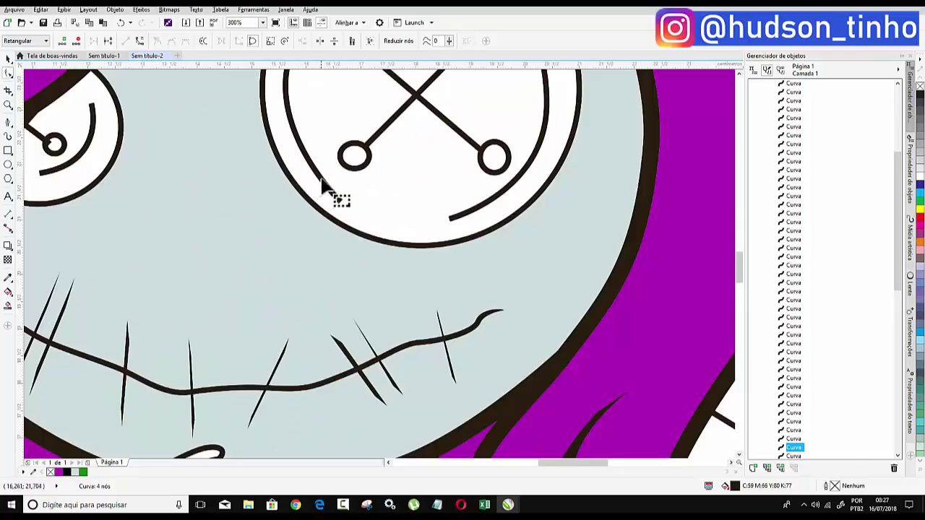
# - Pull the lower ends of the button eye's inner and right arcs into tapered tips
pyautogui.click(325, 186)
pyautogui.scroll(2, 325, 186)
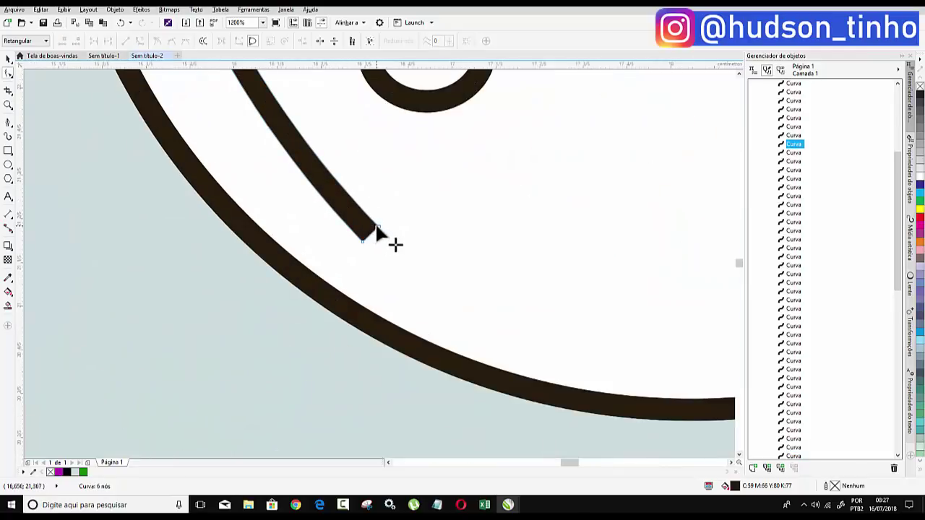
pyautogui.moveTo(371, 232); pyautogui.dragTo(399, 263)
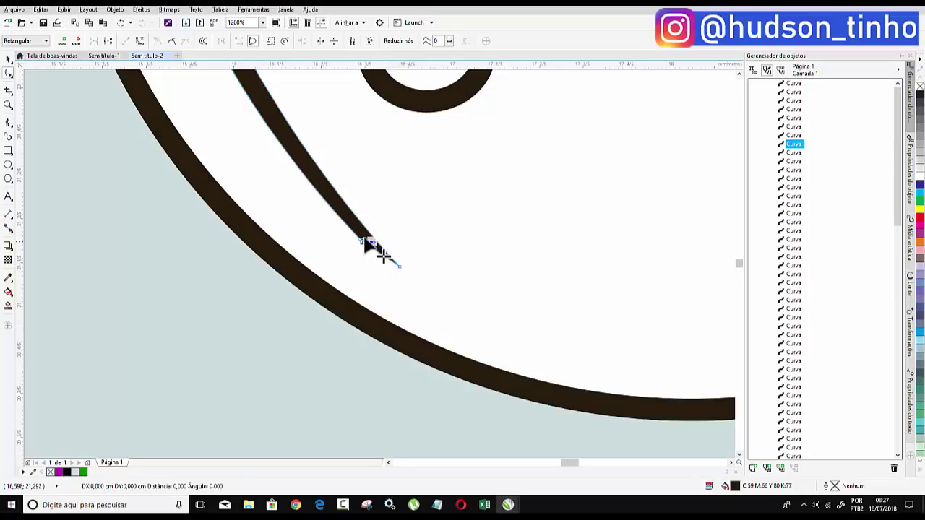
pyautogui.scroll(-2, 410, 286)
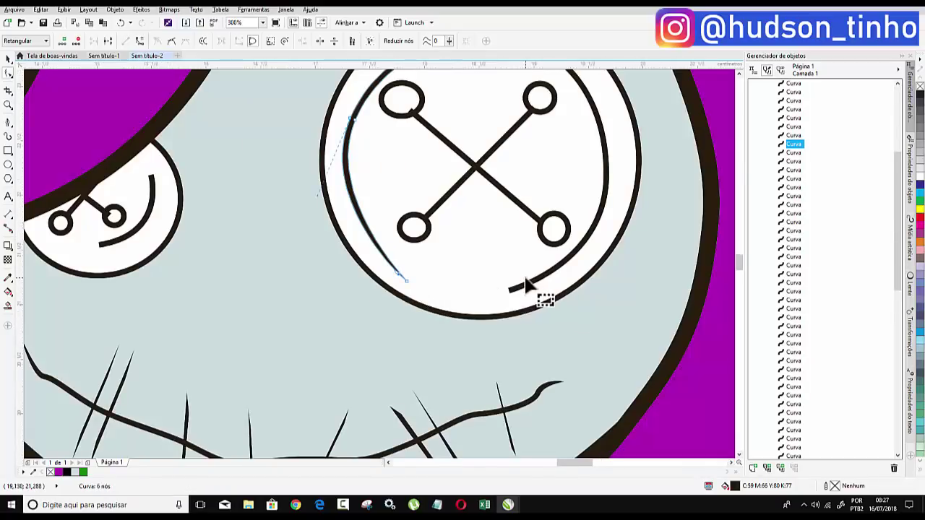
pyautogui.scroll(1, 526, 286)
pyautogui.click(504, 308)
pyautogui.moveTo(491, 304); pyautogui.dragTo(460, 322)
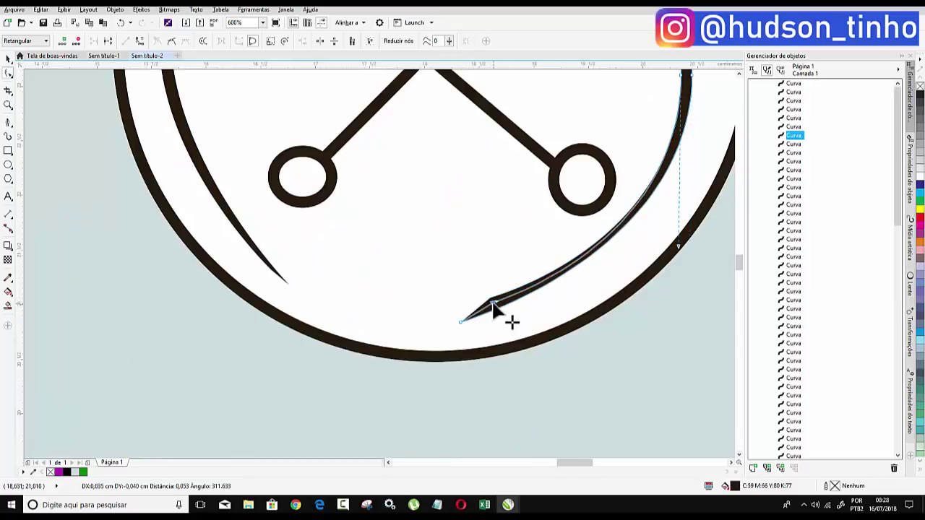
pyautogui.moveTo(490, 306); pyautogui.dragTo(493, 309)
pyautogui.scroll(-1, 496, 310)
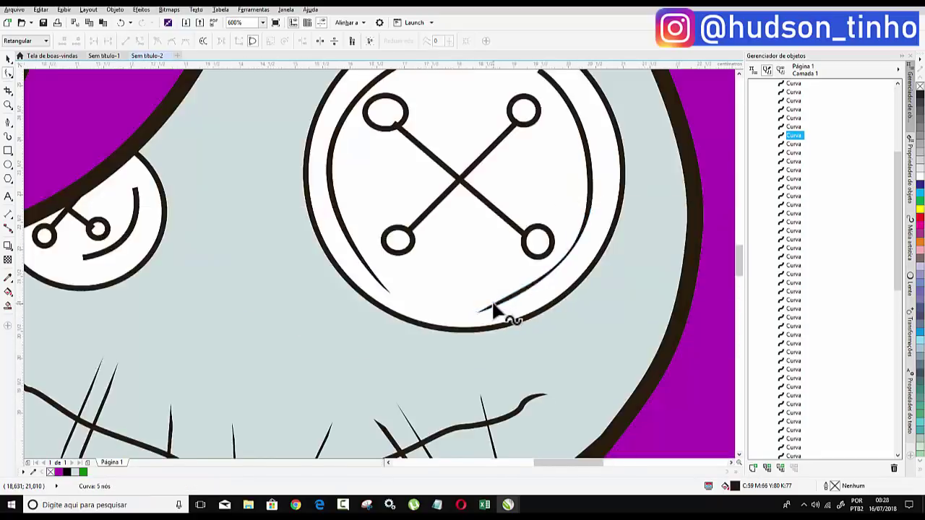
pyautogui.scroll(-1, 521, 192)
pyautogui.scroll(2, 520, 194)
# - Extend and taper the top ends of the button eye's right and top arcs
pyautogui.click(471, 172)
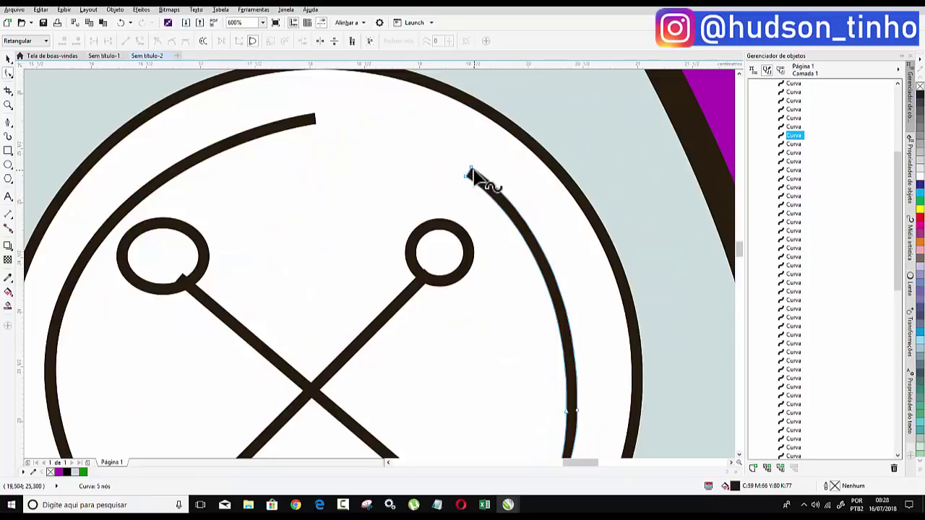
pyautogui.moveTo(470, 173); pyautogui.dragTo(441, 137)
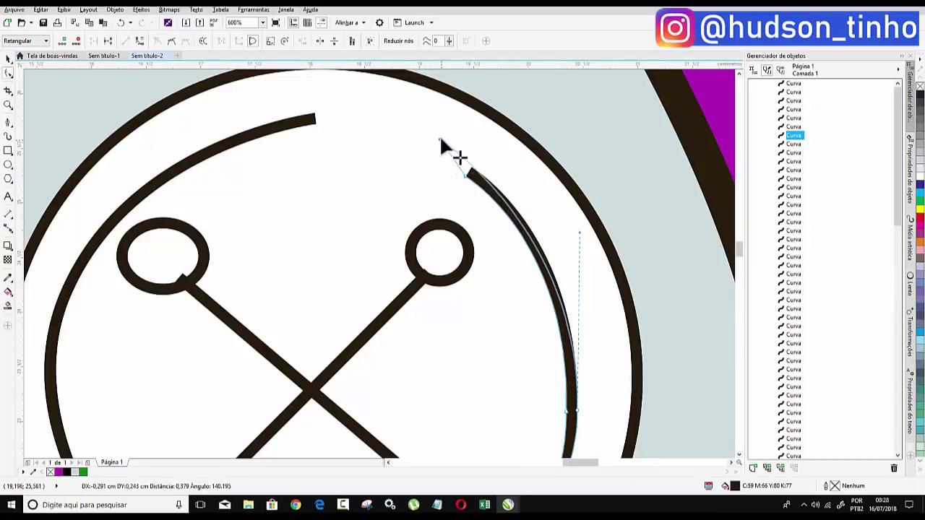
pyautogui.moveTo(466, 178); pyautogui.dragTo(479, 190)
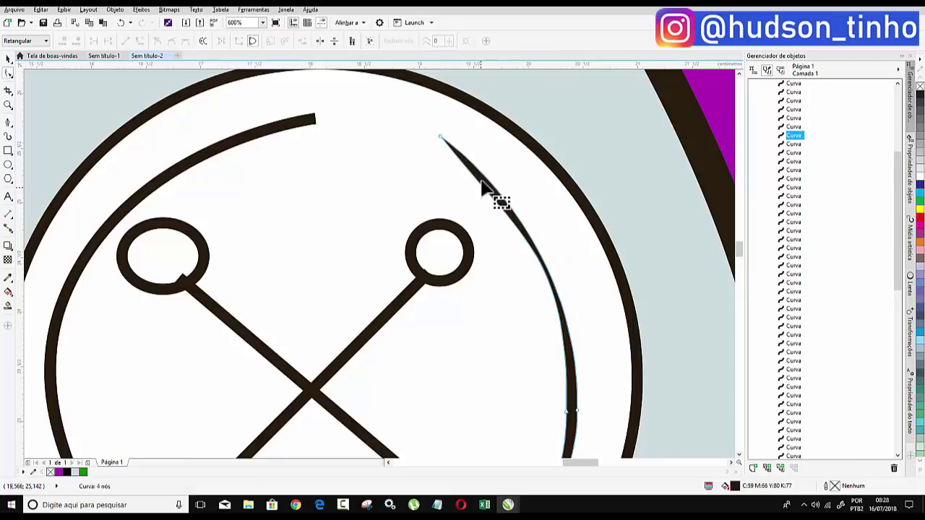
pyautogui.scroll(-3, 479, 191)
pyautogui.scroll(2, 433, 174)
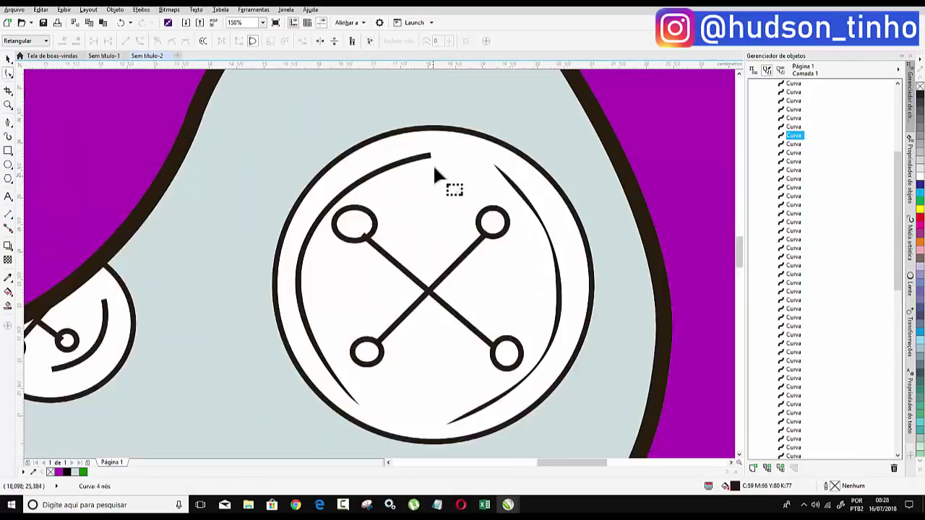
pyautogui.scroll(1, 423, 148)
pyautogui.click(427, 141)
pyautogui.moveTo(425, 139); pyautogui.dragTo(466, 135)
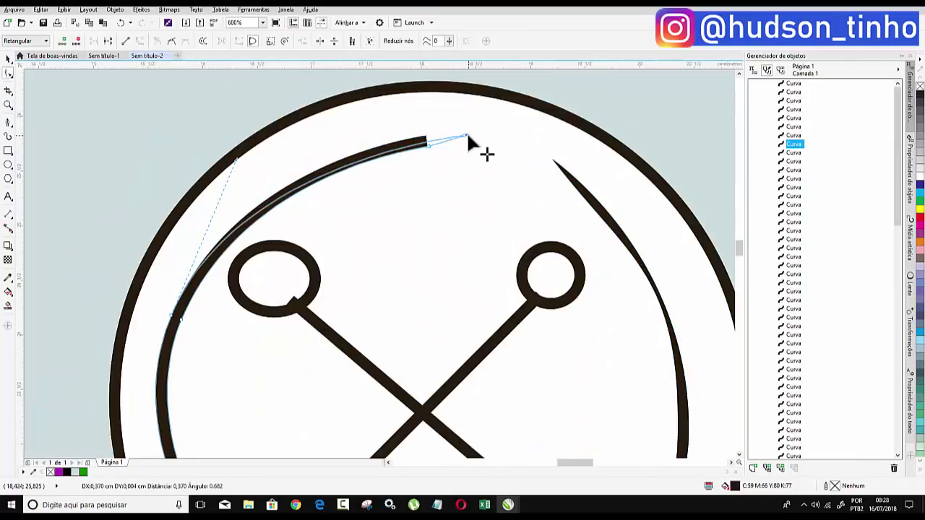
pyautogui.scroll(-3, 433, 142)
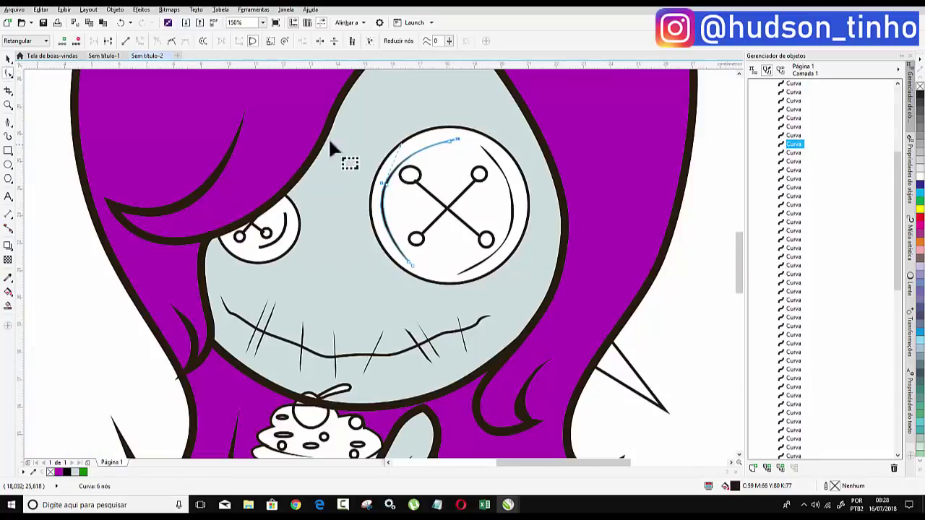
pyautogui.scroll(3, 268, 248)
# - Drag the small eye's connecting line end onto the eye ring
pyautogui.click(269, 237)
pyautogui.scroll(1, 269, 239)
pyautogui.scroll(1, 268, 239)
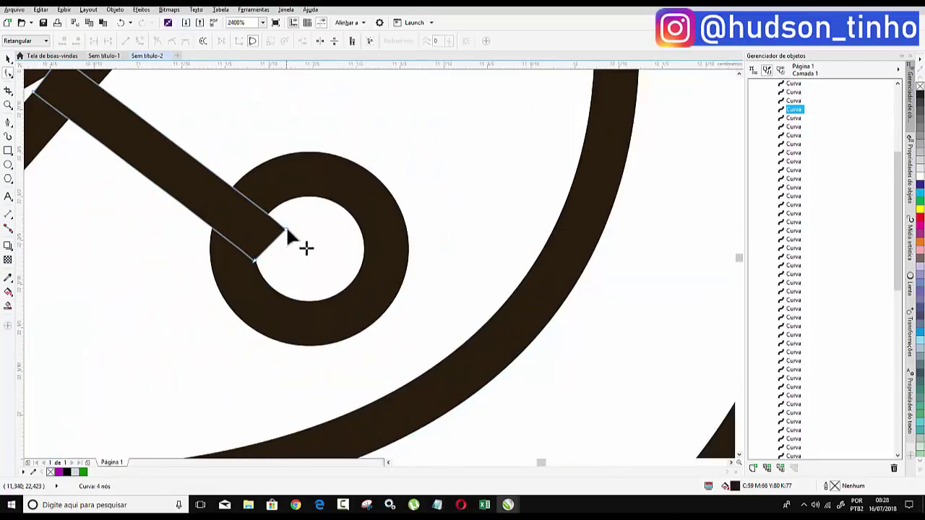
pyautogui.moveTo(287, 232); pyautogui.dragTo(269, 217)
pyautogui.scroll(-1, 268, 217)
pyautogui.scroll(-1, 252, 231)
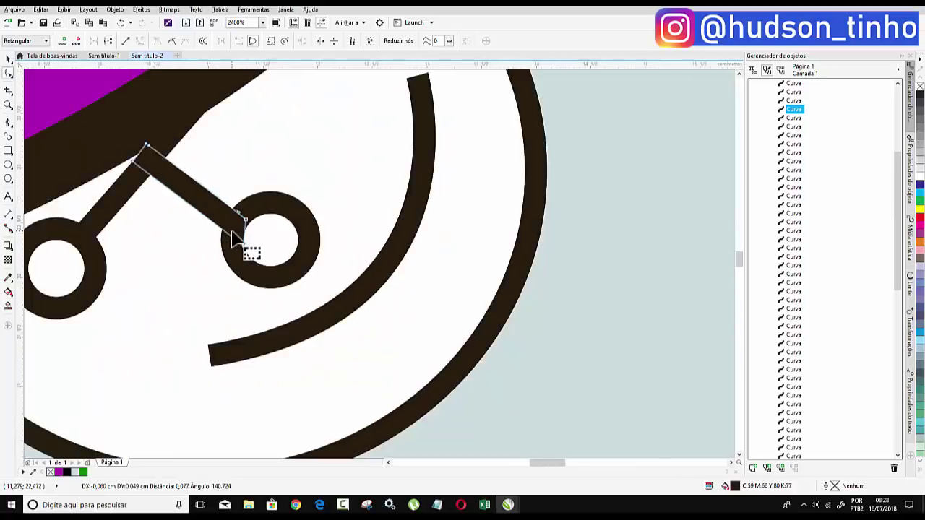
# - Reshape the curved stroke beside the small eye into a thin crescent with pointed ends, removing an extra node
pyautogui.click(222, 293)
pyautogui.moveTo(222, 293); pyautogui.dragTo(196, 296)
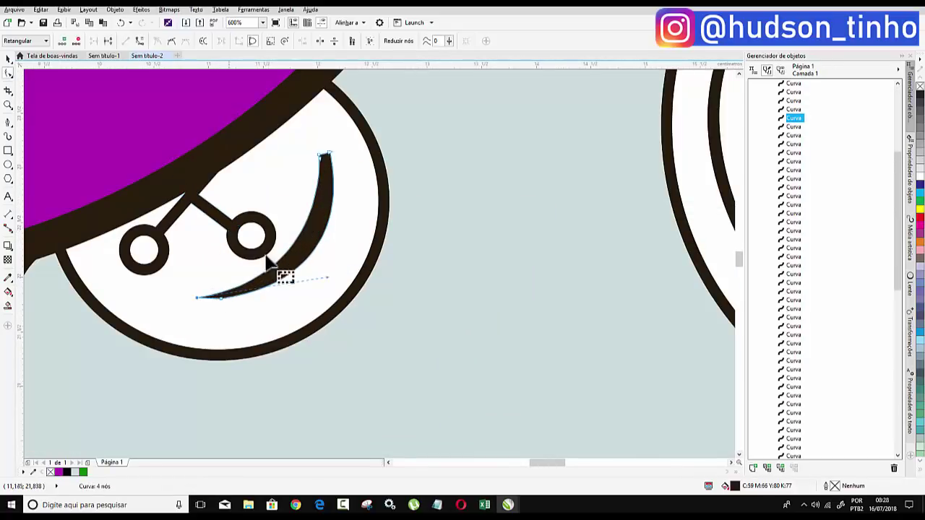
pyautogui.moveTo(334, 171); pyautogui.dragTo(325, 172)
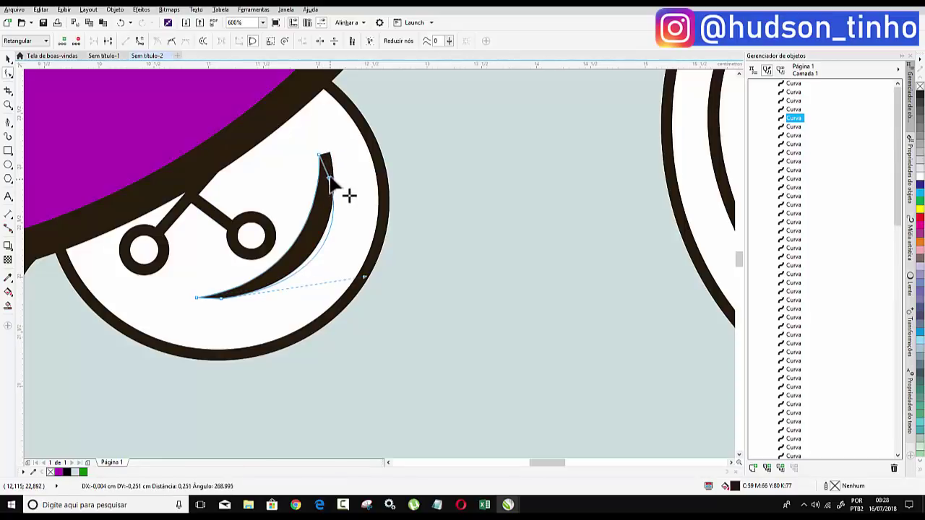
pyautogui.moveTo(363, 277)
pyautogui.mouseDown()
pyautogui.moveTo(322, 272)
pyautogui.moveTo(330, 282)
pyautogui.mouseUp()
pyautogui.doubleClick(330, 178)
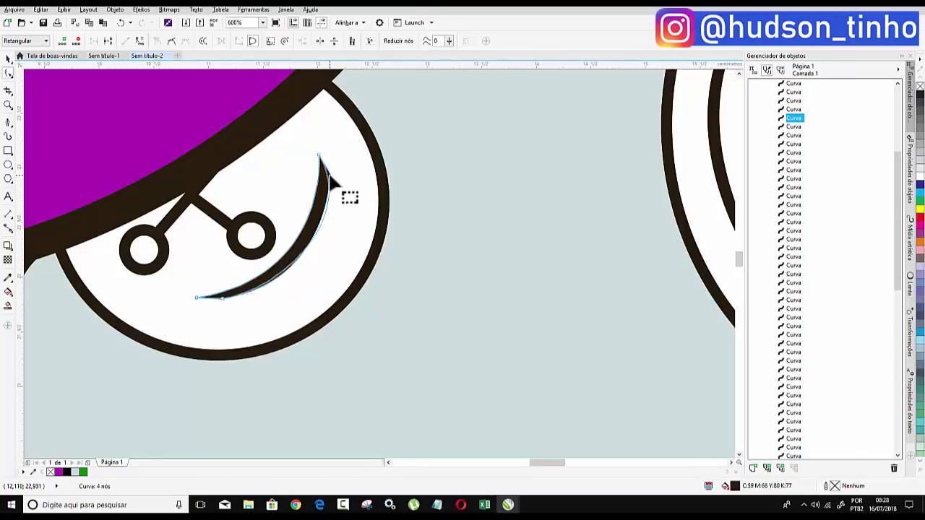
pyautogui.click(222, 302)
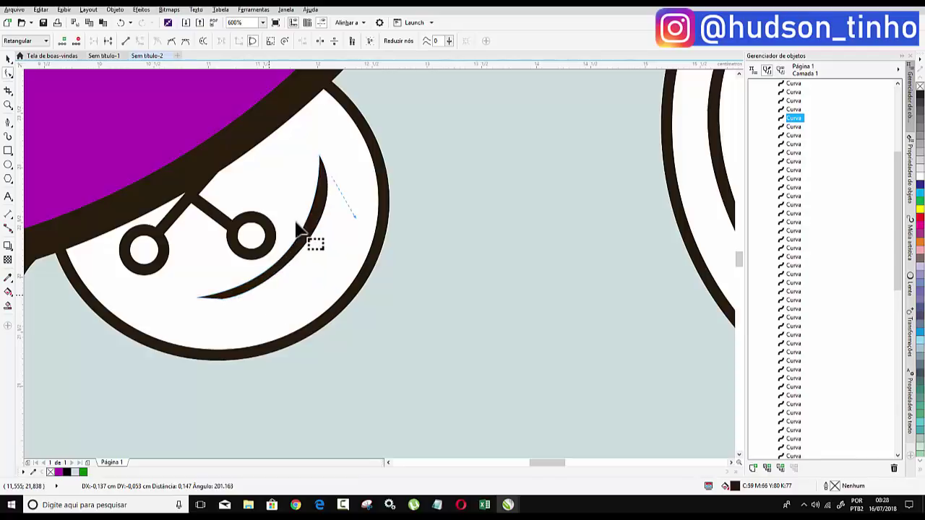
pyautogui.scroll(-3, 289, 260)
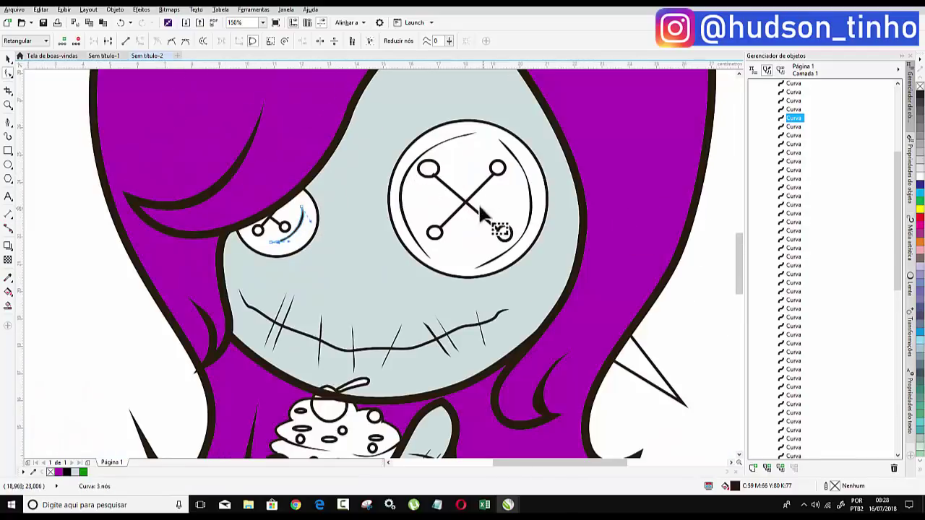
pyautogui.scroll(-3, 478, 202)
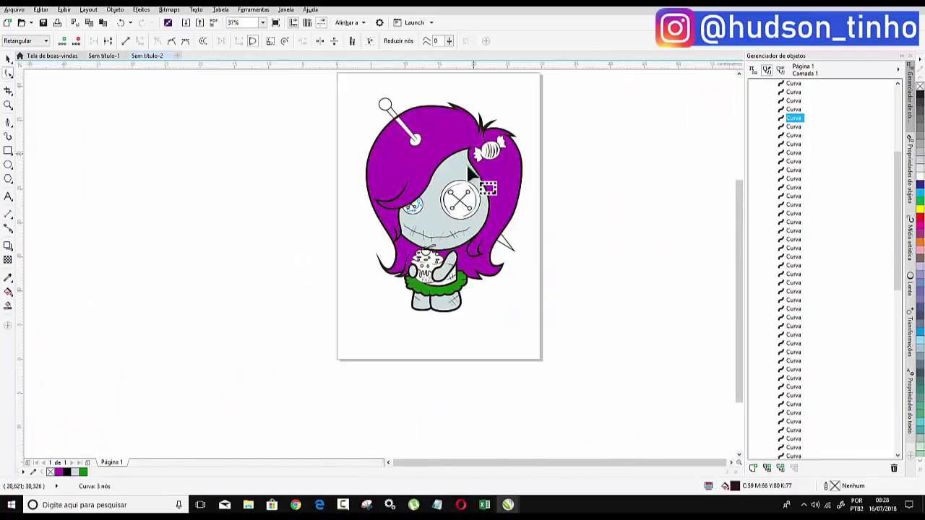
# - With Smart Fill, fill the cupcake frosting light pink
pyautogui.scroll(3, 469, 168)
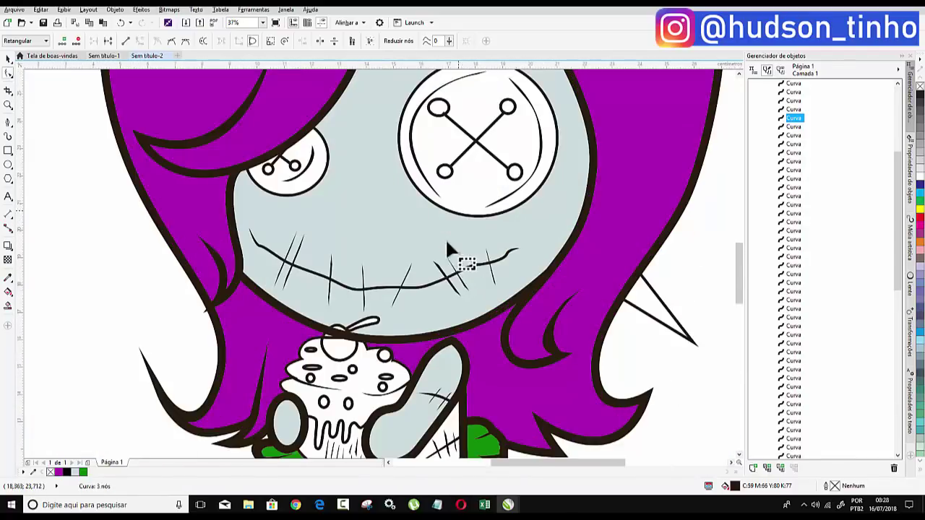
pyautogui.click(9, 306)
pyautogui.scroll(-3, 353, 197)
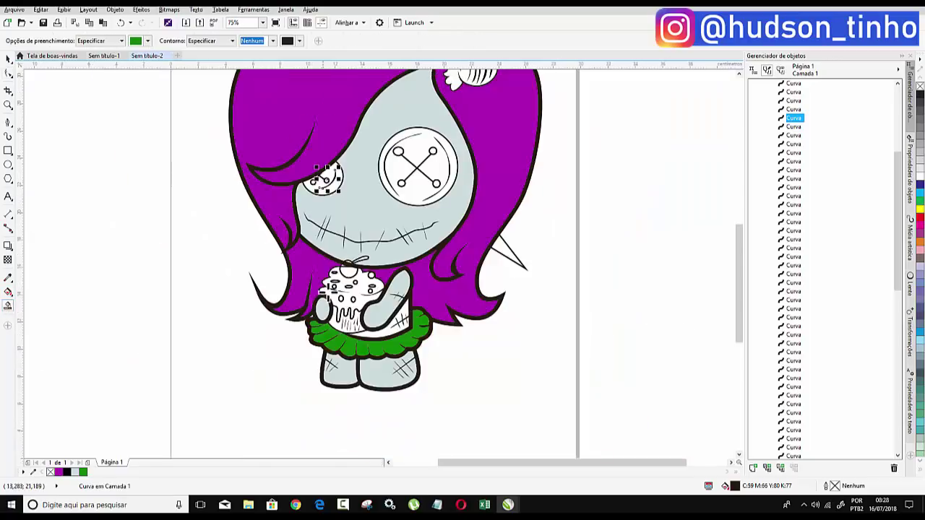
pyautogui.scroll(3, 346, 289)
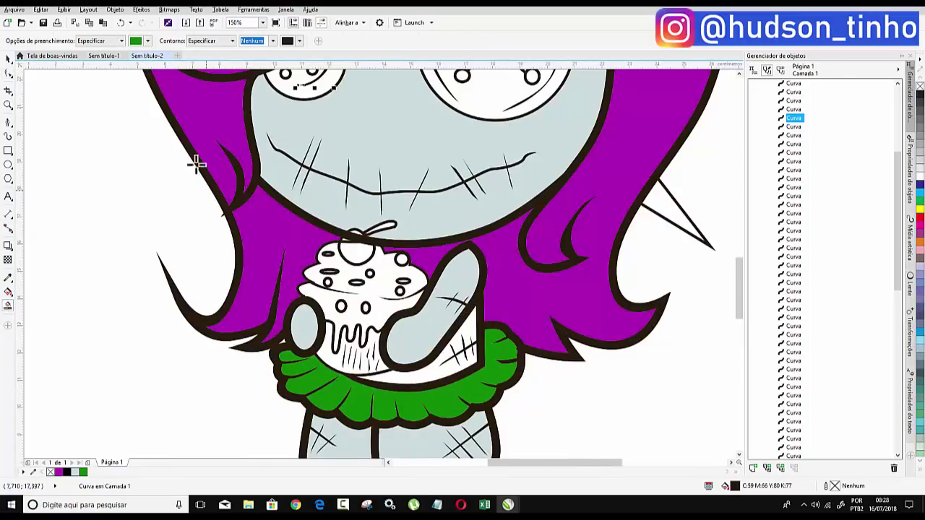
pyautogui.click(136, 41)
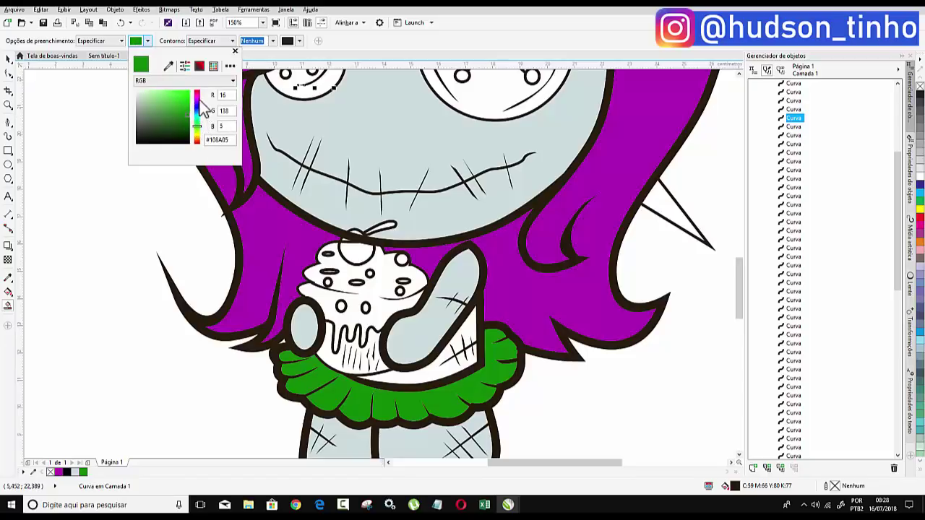
pyautogui.click(197, 103)
pyautogui.moveTo(171, 96); pyautogui.dragTo(158, 95)
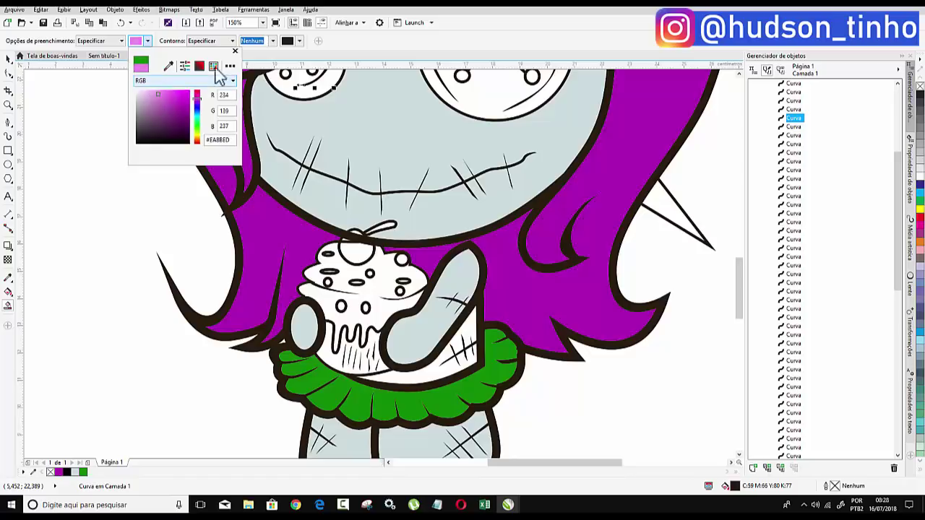
pyautogui.click(236, 52)
pyautogui.click(385, 289)
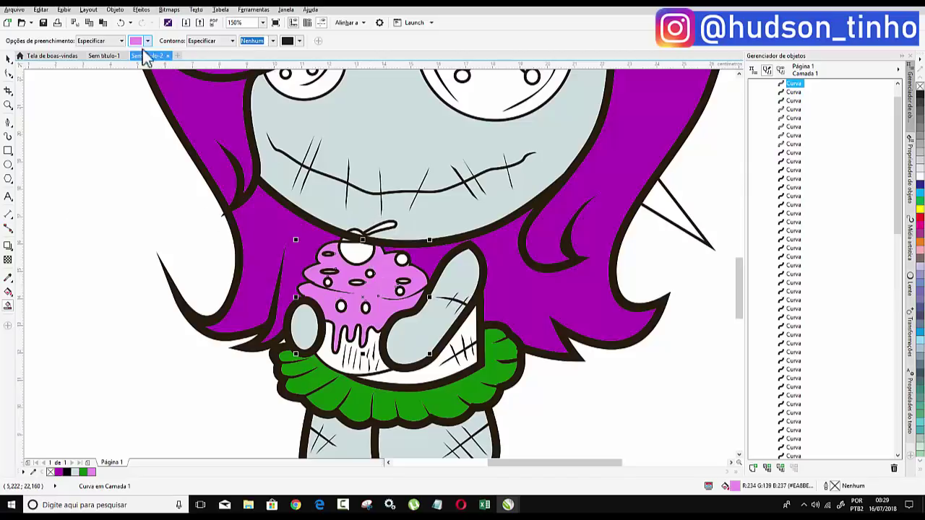
# - Fill the cupcake wrapper tan (#E0AF5A)
pyautogui.click(137, 41)
pyautogui.click(197, 139)
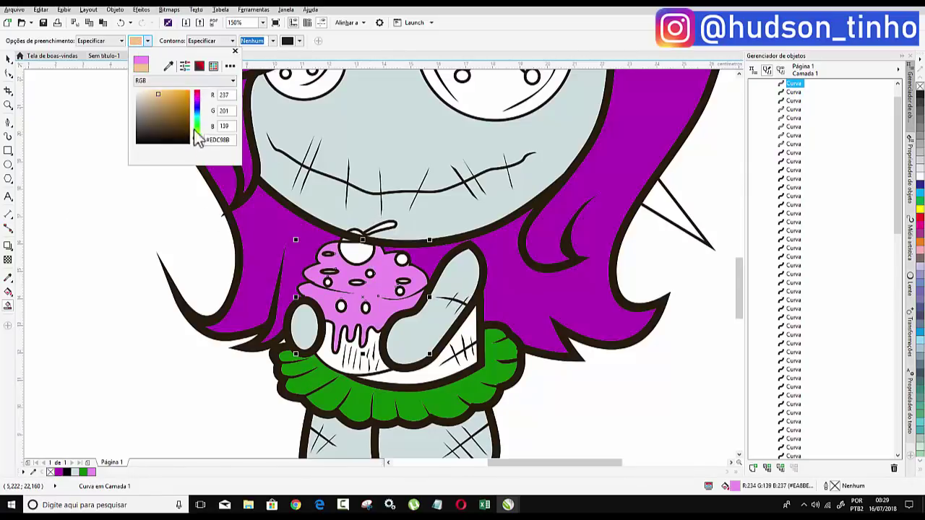
pyautogui.click(182, 107)
pyautogui.moveTo(182, 103); pyautogui.dragTo(168, 96)
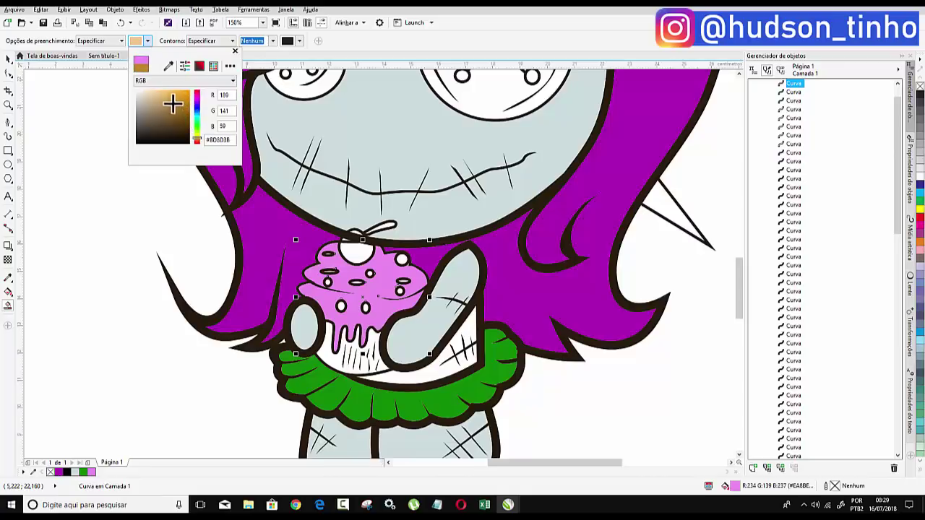
pyautogui.click(235, 51)
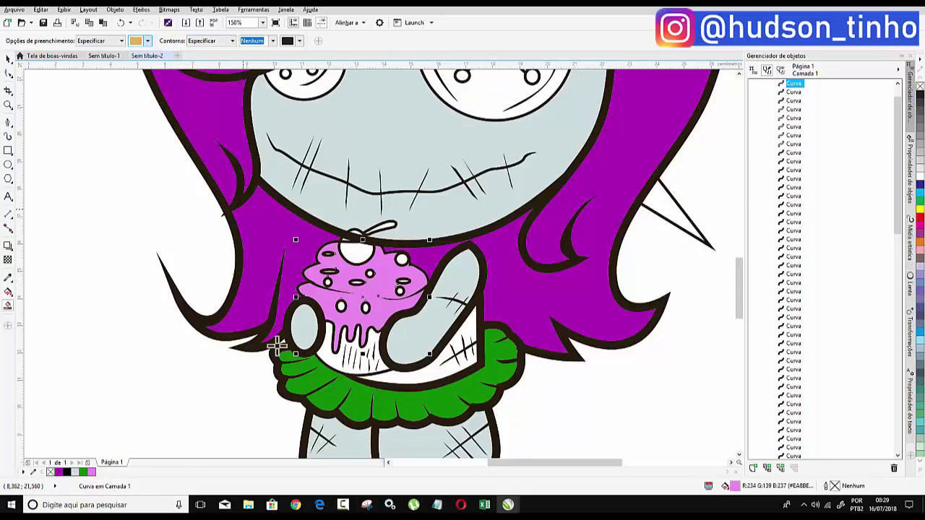
pyautogui.click(338, 359)
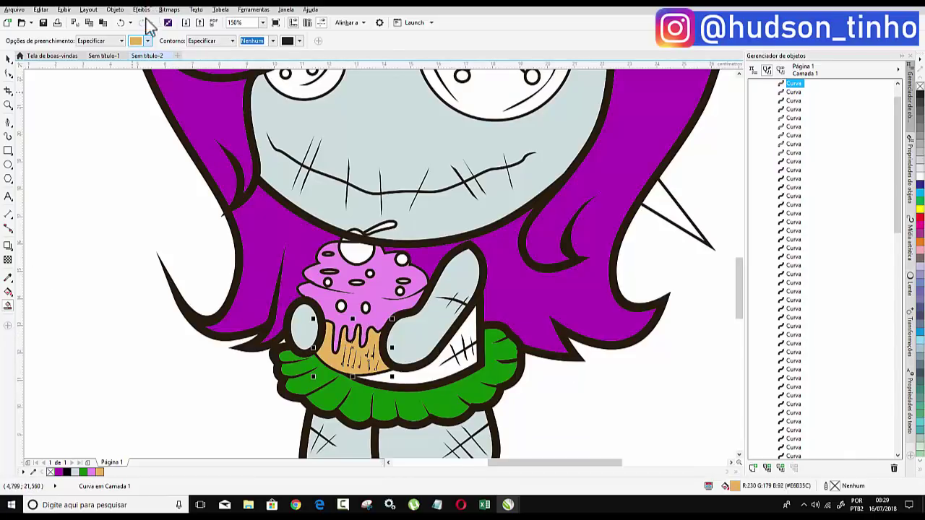
# - Fill the patch between the arm and skirt medium blue (#5E84F7)
pyautogui.click(135, 42)
pyautogui.click(197, 109)
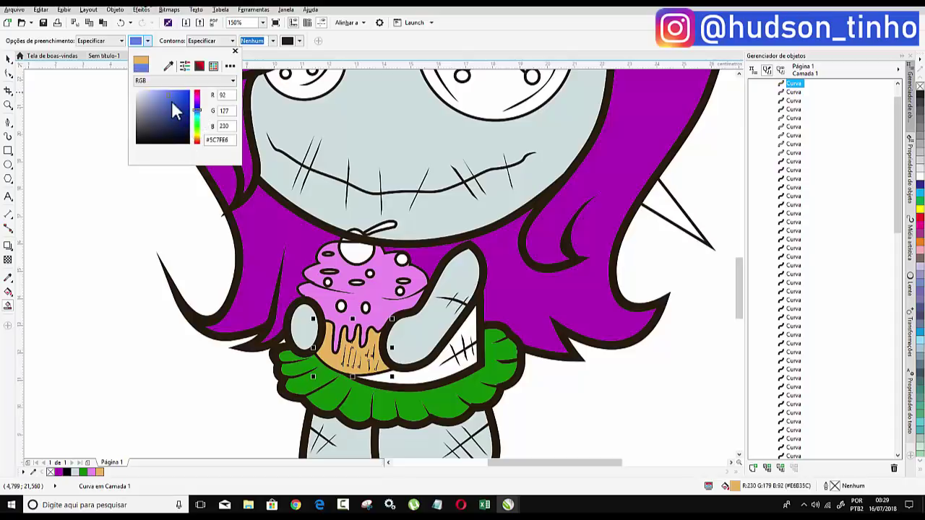
pyautogui.click(170, 91)
pyautogui.click(429, 369)
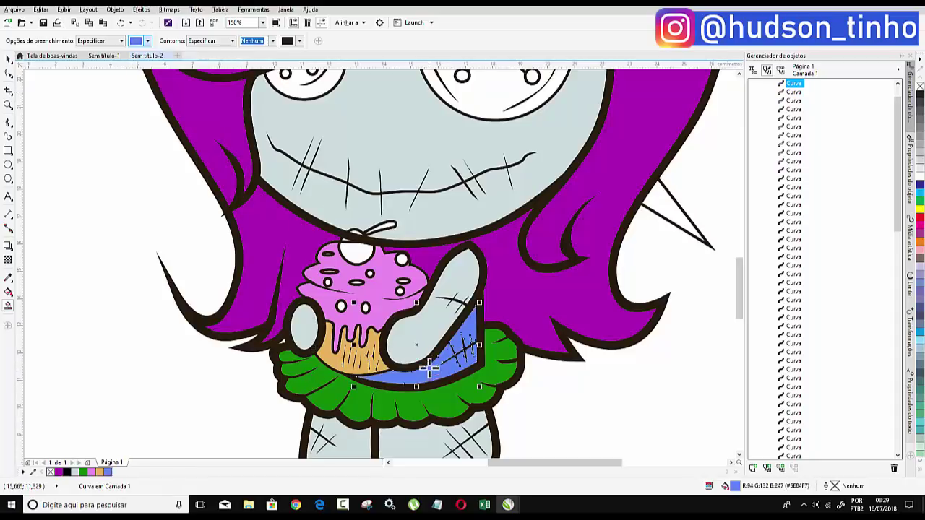
pyautogui.scroll(-2, 429, 368)
pyautogui.scroll(1, 428, 369)
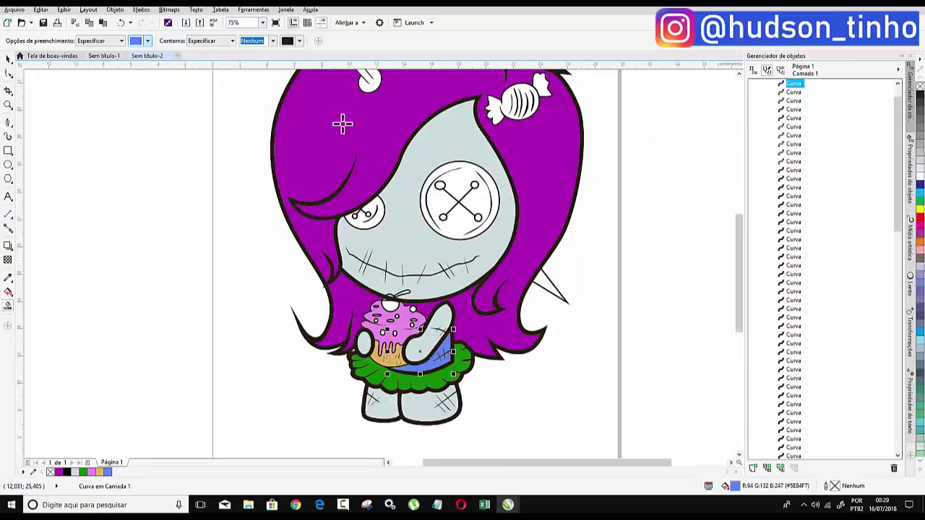
pyautogui.scroll(1, 450, 144)
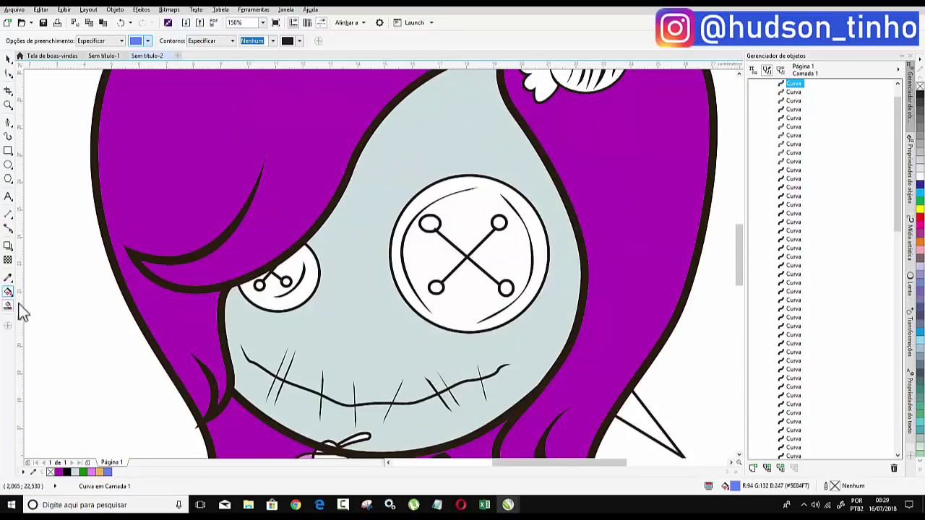
# - Fill the large button eye red (#D41515)
pyautogui.click(147, 41)
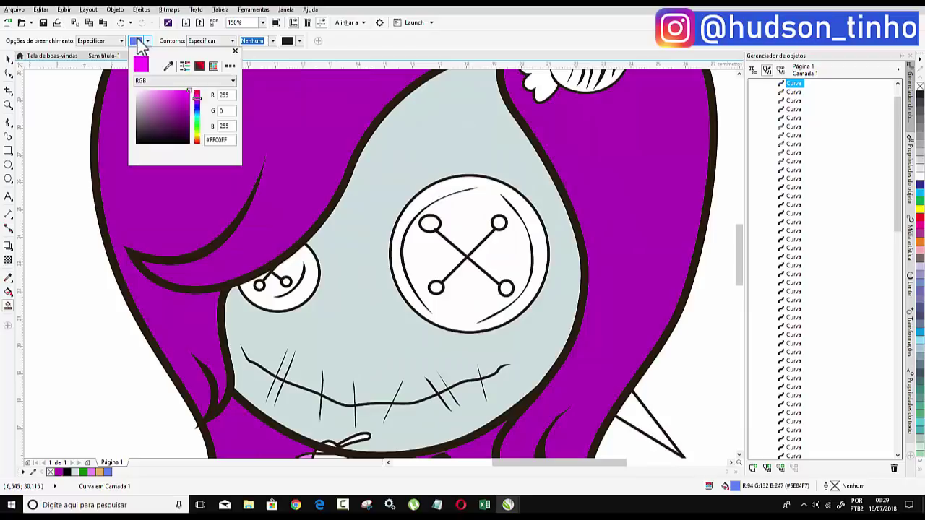
pyautogui.moveTo(197, 110); pyautogui.dragTo(197, 139)
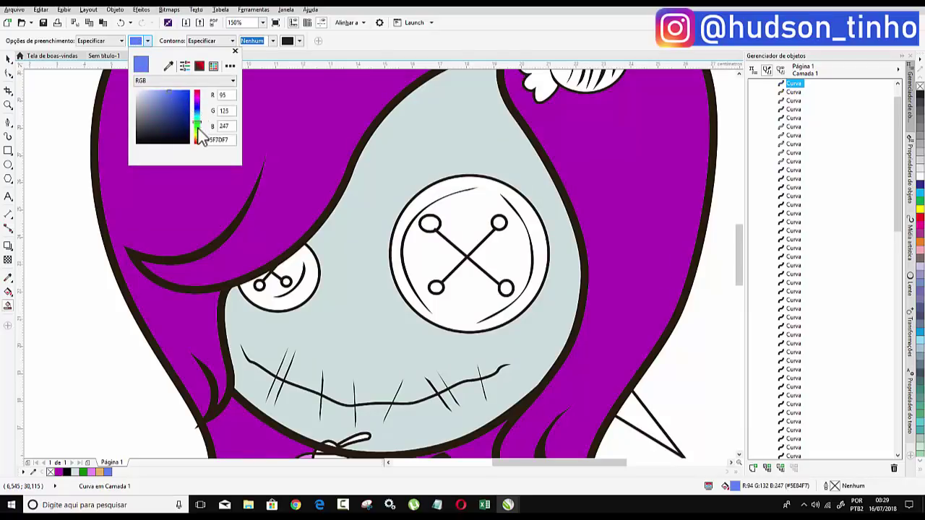
pyautogui.click(196, 140)
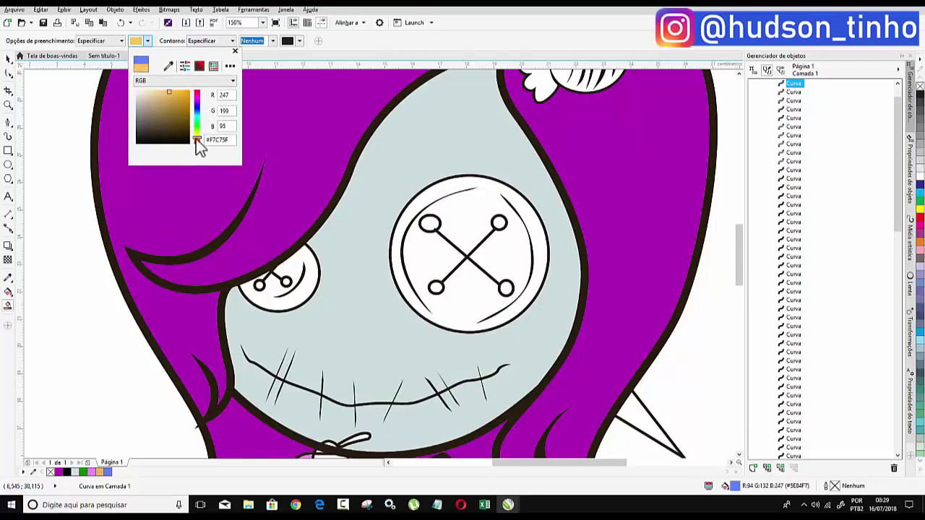
pyautogui.moveTo(182, 110); pyautogui.dragTo(184, 102)
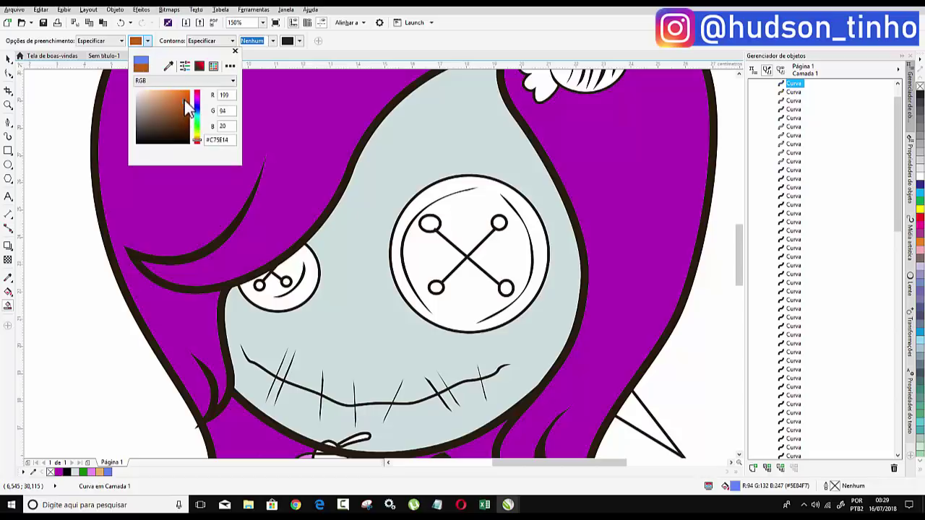
pyautogui.click(185, 97)
pyautogui.click(197, 143)
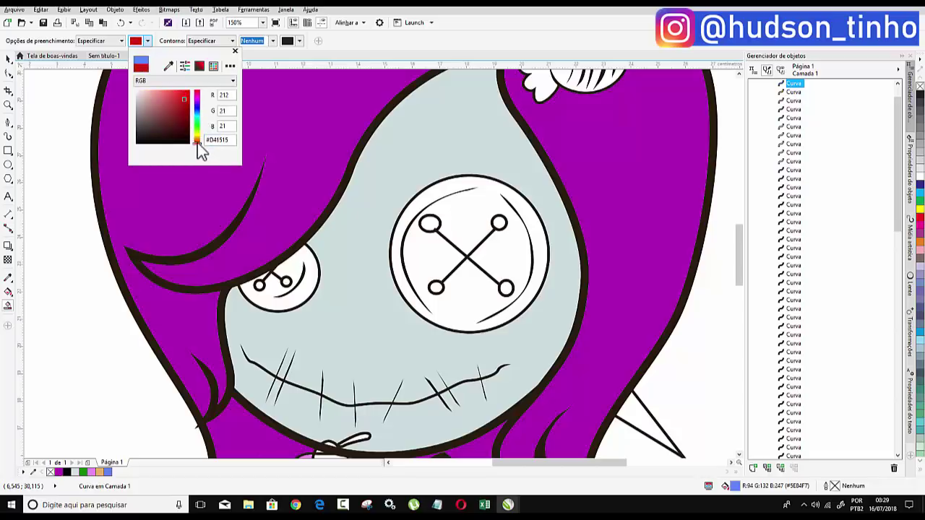
pyautogui.click(236, 52)
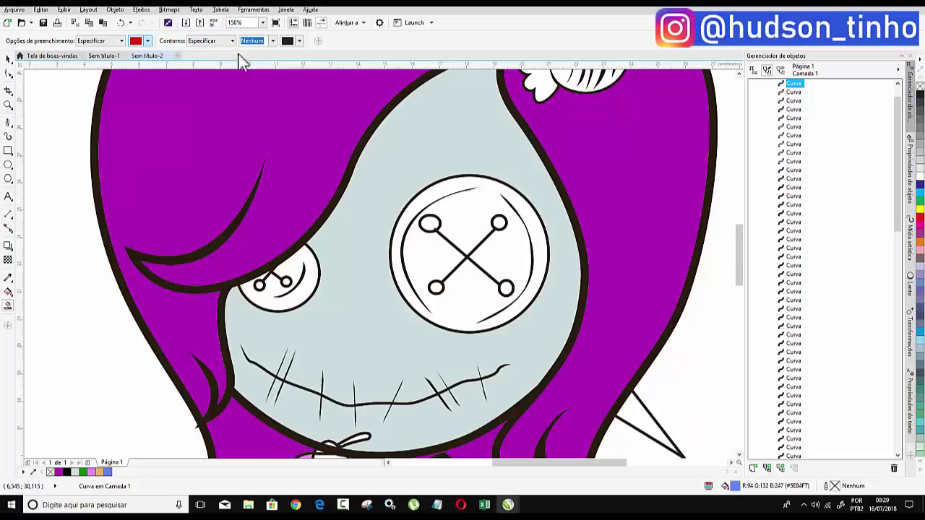
pyautogui.click(466, 222)
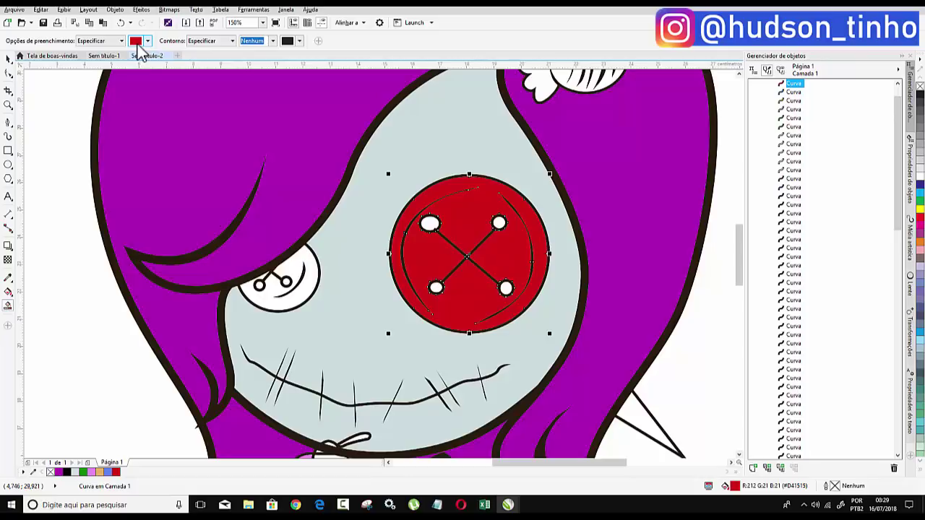
# - Set the fill colour to yellow #EBE121 for the small left eye
pyautogui.click(138, 42)
pyautogui.moveTo(200, 142); pyautogui.dragTo(198, 137)
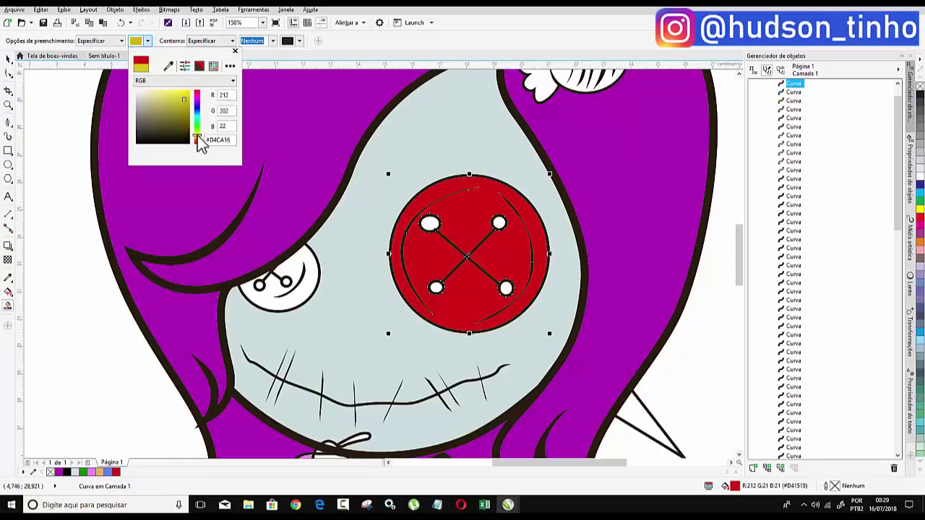
pyautogui.click(182, 96)
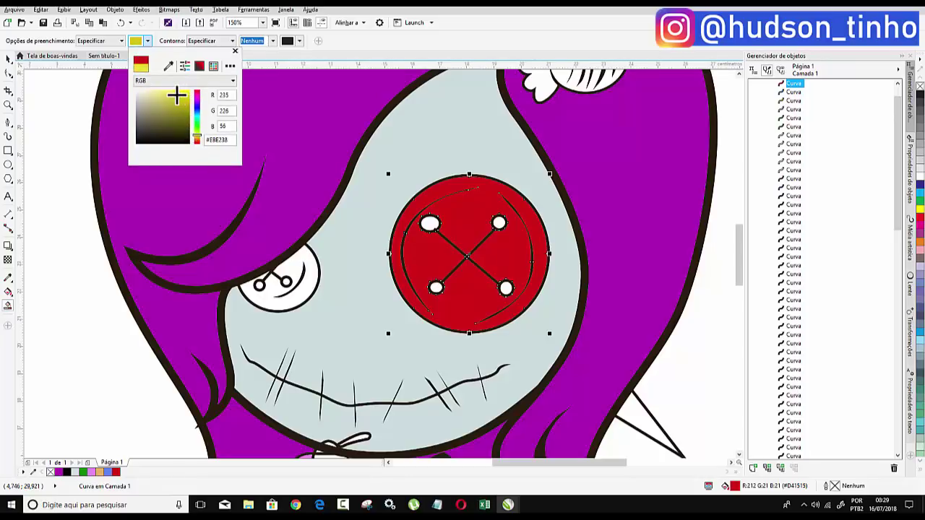
pyautogui.click(235, 52)
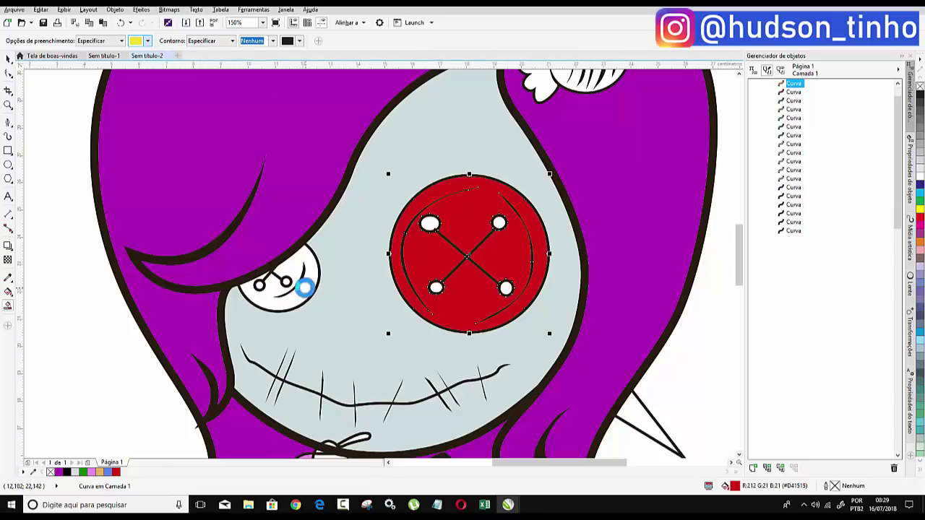
# - Set the Smart Fill colour to dark gold (#967206)
pyautogui.scroll(-2, 300, 283)
pyautogui.scroll(-2, 289, 275)
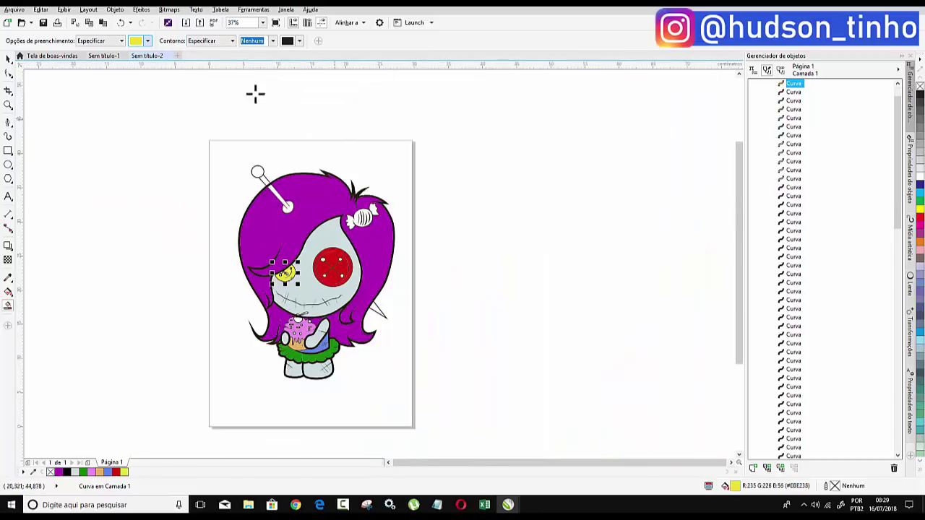
pyautogui.scroll(2, 238, 181)
pyautogui.scroll(2, 245, 188)
pyautogui.scroll(-3, 385, 206)
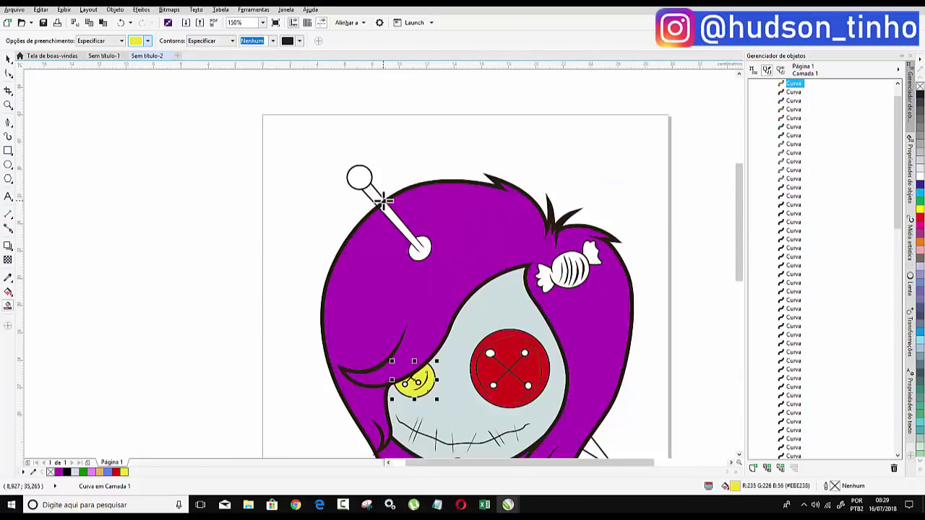
pyautogui.scroll(3, 434, 207)
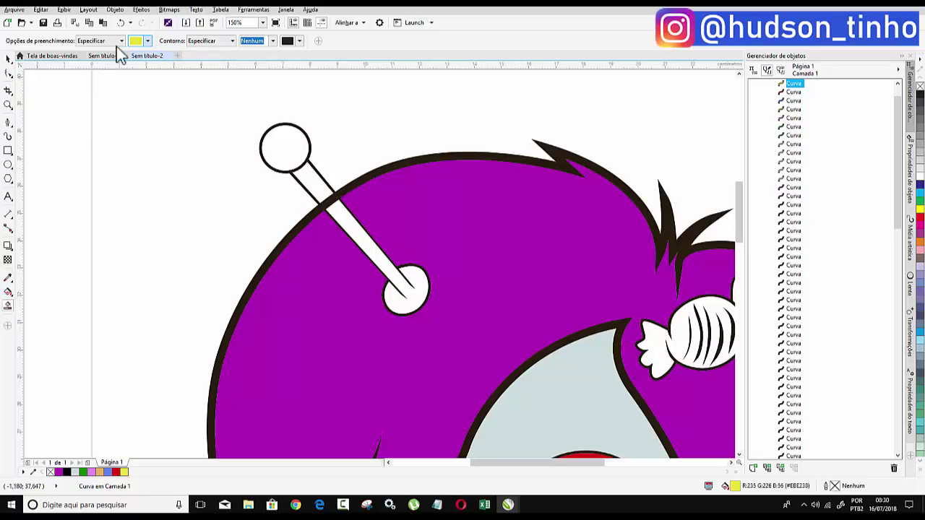
pyautogui.click(142, 44)
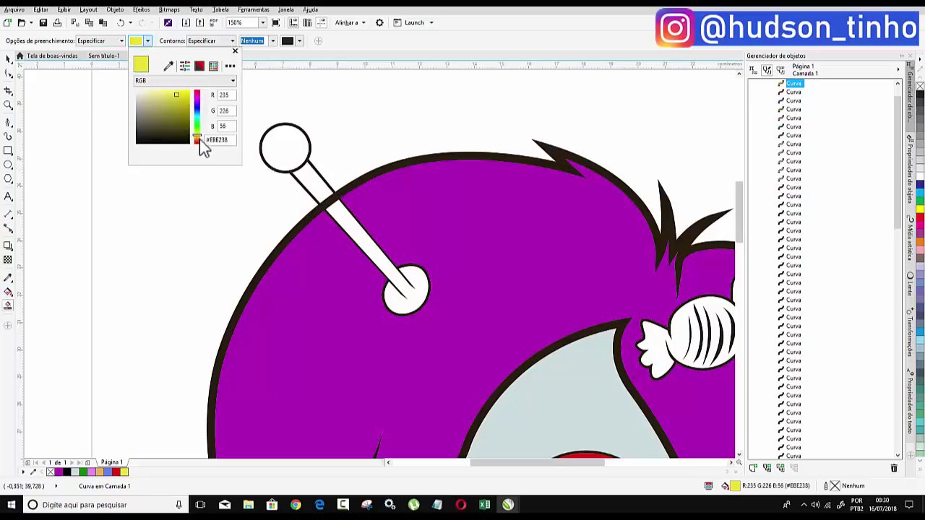
pyautogui.moveTo(194, 138)
pyautogui.mouseDown()
pyautogui.moveTo(198, 146)
pyautogui.moveTo(187, 111)
pyautogui.mouseUp()
pyautogui.click(181, 110)
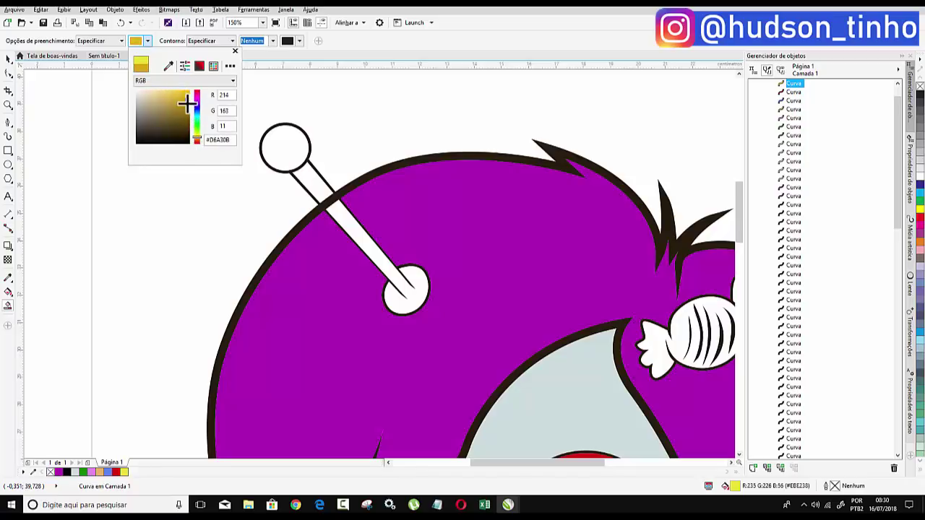
pyautogui.click(412, 46)
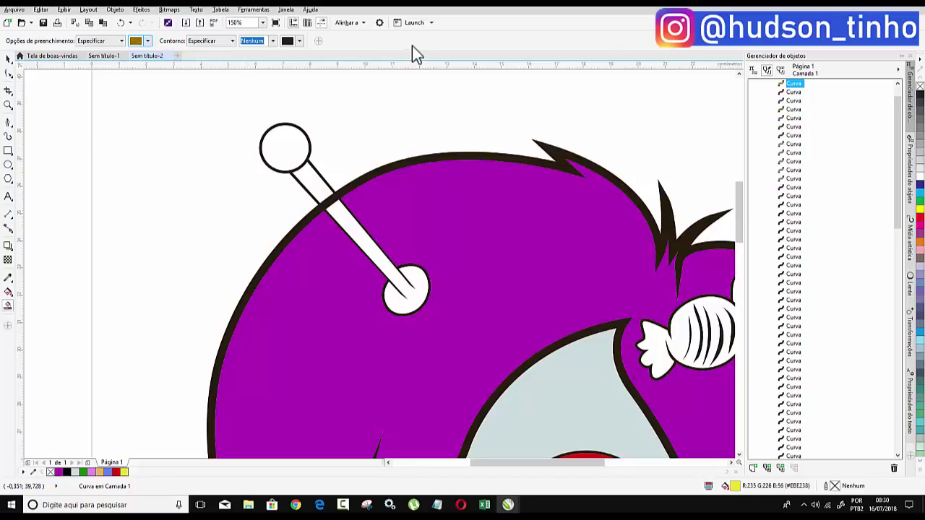
# - Fill the pin's head, shaft, lower ball and hair-side tip dark gold
pyautogui.click(292, 149)
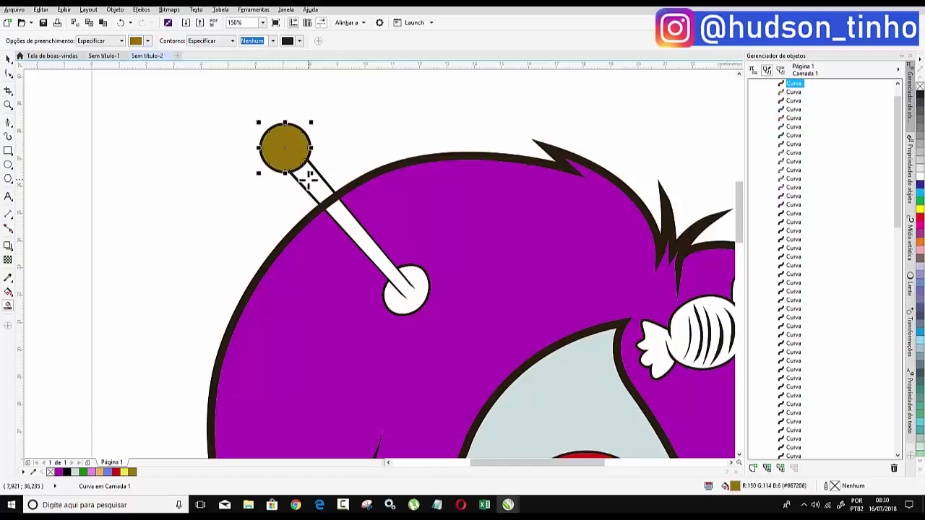
pyautogui.click(308, 180)
pyautogui.click(338, 217)
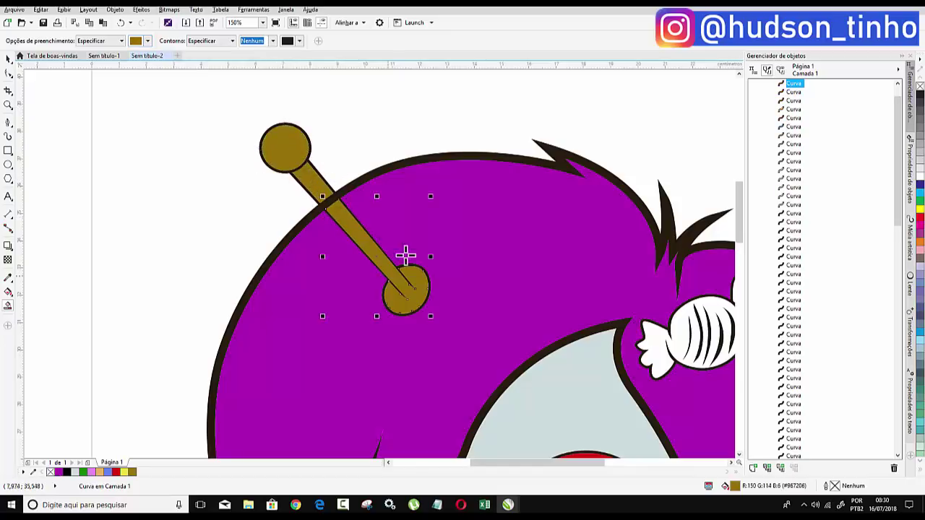
pyautogui.scroll(-5, 448, 277)
pyautogui.scroll(3, 448, 277)
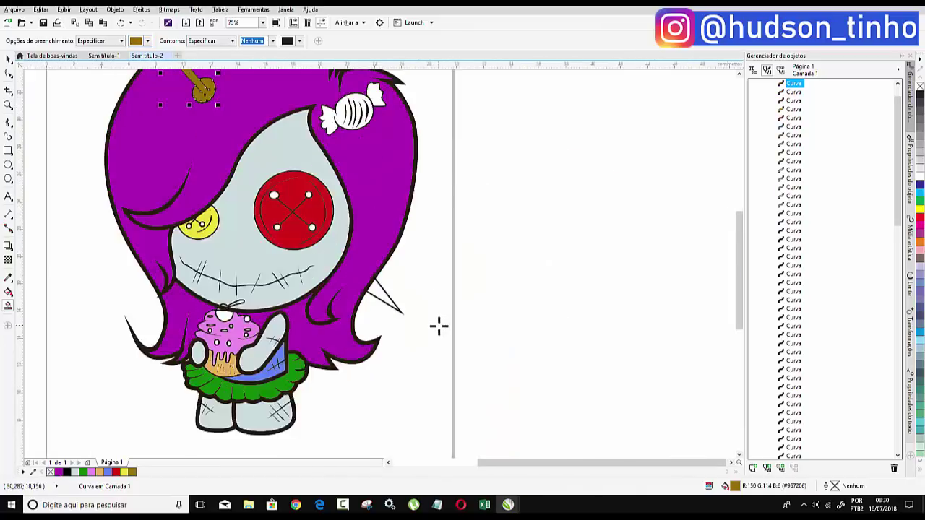
pyautogui.click(377, 292)
pyautogui.scroll(-3, 361, 260)
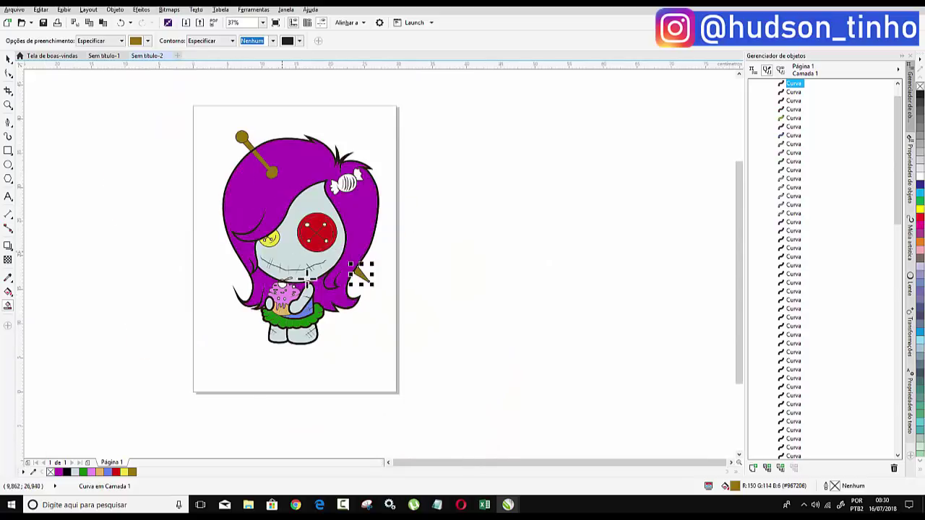
pyautogui.scroll(5, 339, 256)
pyautogui.scroll(-5, 306, 154)
pyautogui.scroll(5, 263, 79)
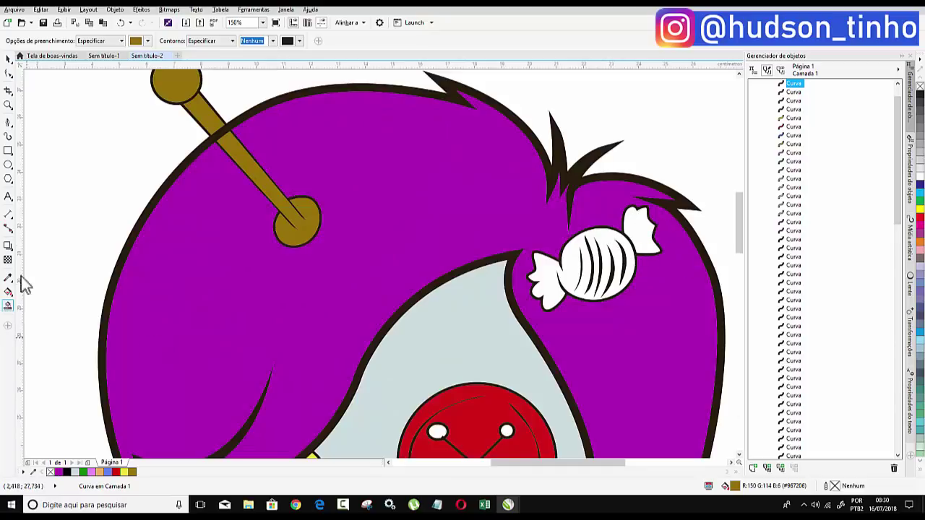
# - Fill the hair candy's body and both wrappers green (#1A9606)
pyautogui.click(141, 41)
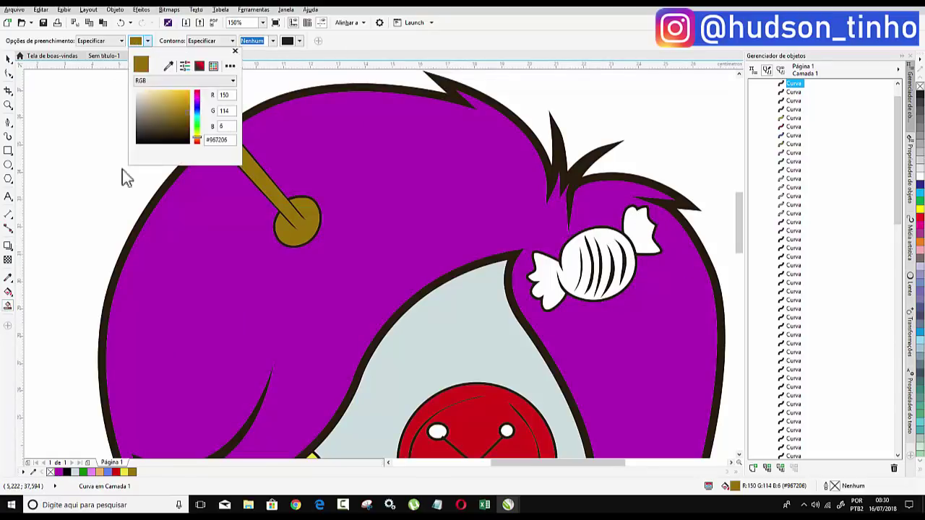
pyautogui.moveTo(200, 106); pyautogui.dragTo(198, 100)
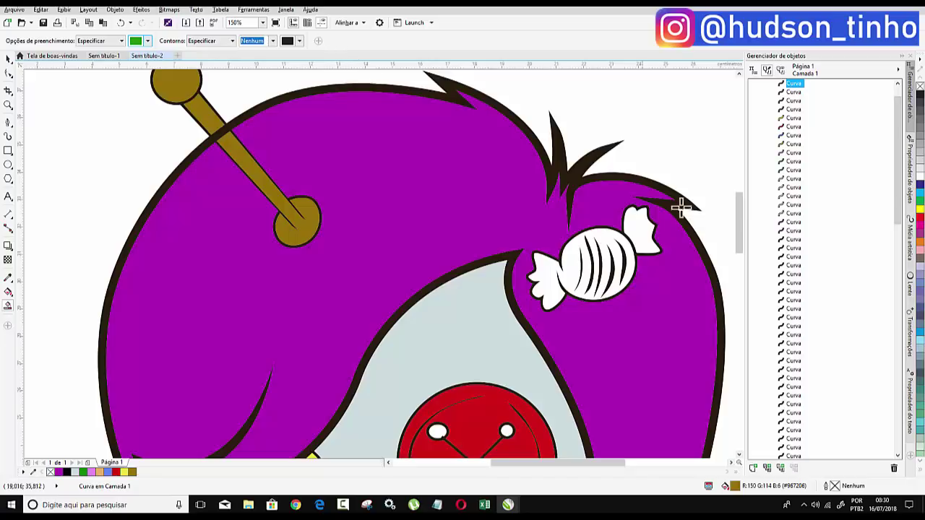
pyautogui.click(609, 234)
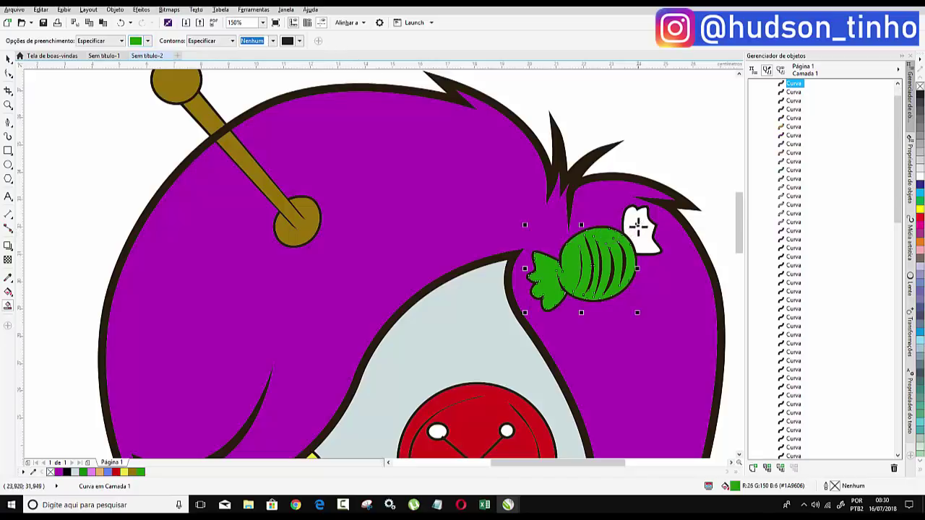
pyautogui.click(638, 227)
pyautogui.scroll(-2, 518, 238)
pyautogui.scroll(-3, 513, 256)
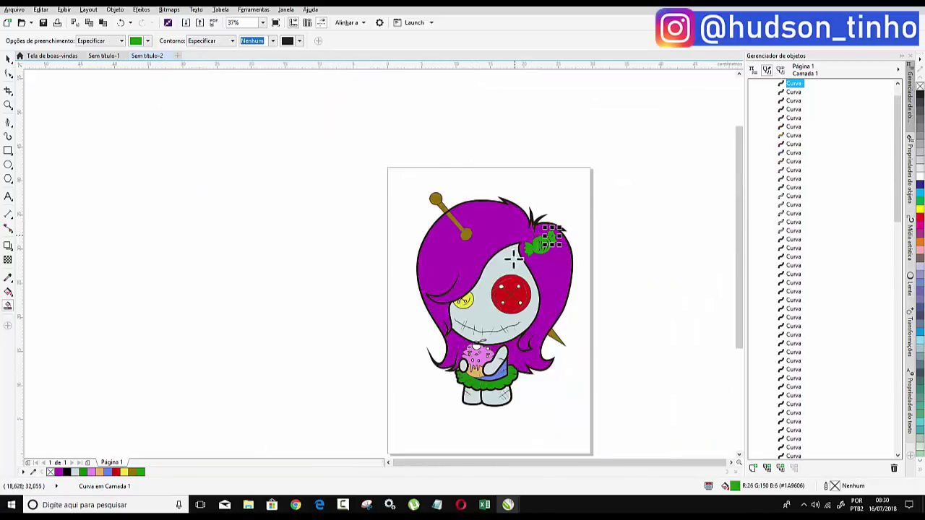
pyautogui.scroll(3, 520, 303)
pyautogui.scroll(5, 408, 359)
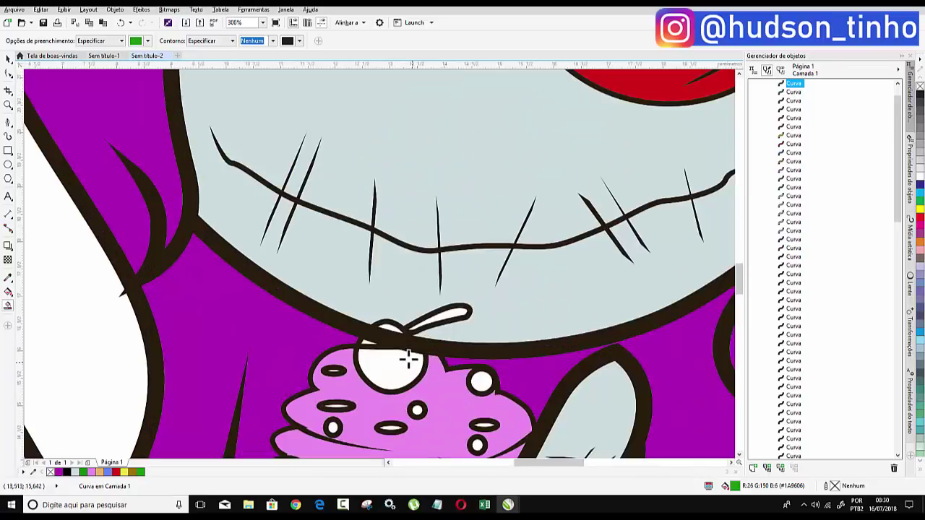
pyautogui.scroll(2, 409, 359)
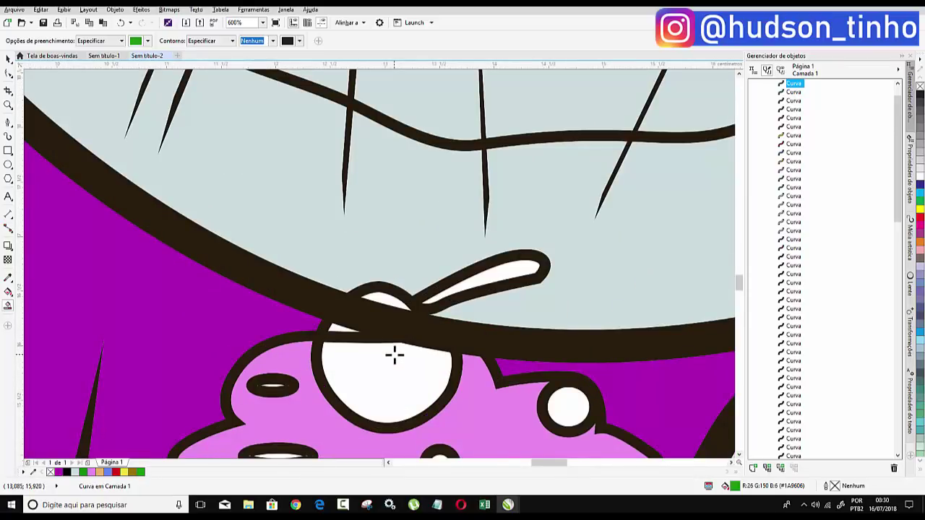
pyautogui.click(8, 74)
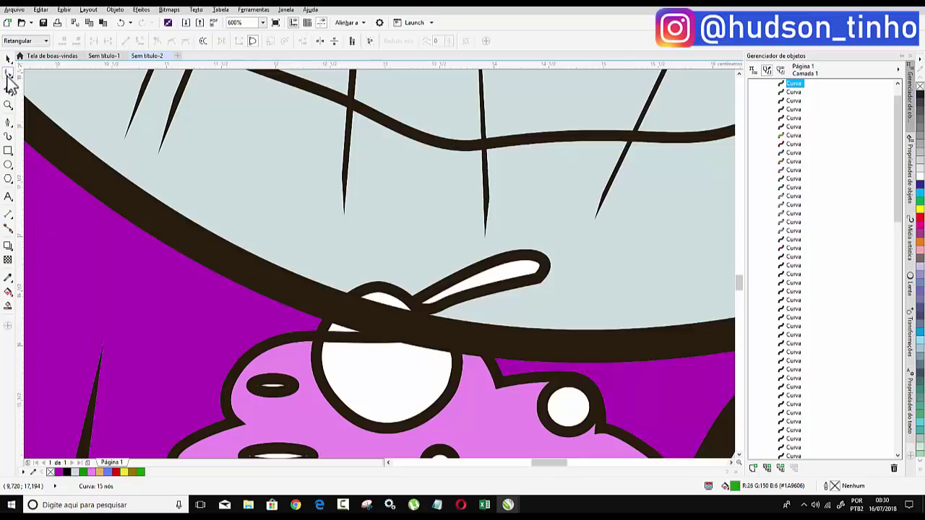
pyautogui.click(348, 343)
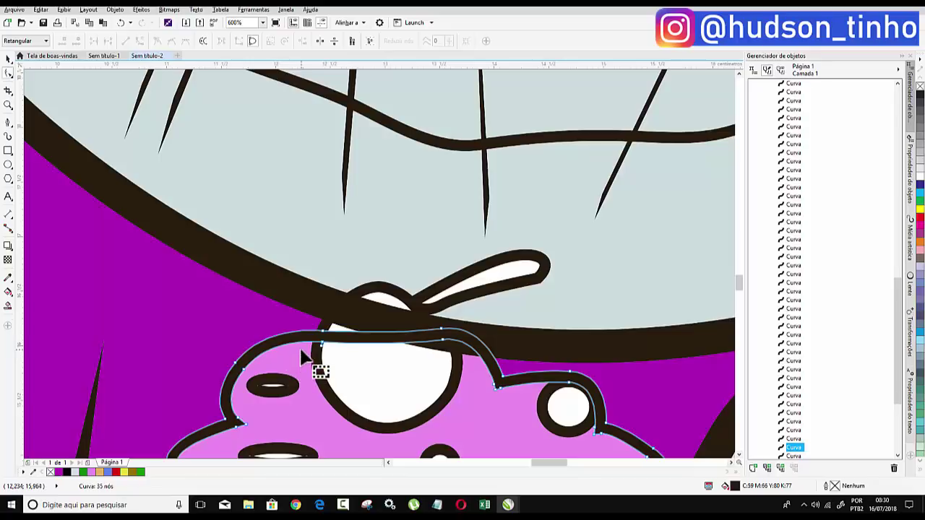
pyautogui.scroll(1, 352, 347)
pyautogui.scroll(1, 295, 345)
pyautogui.scroll(2, 289, 335)
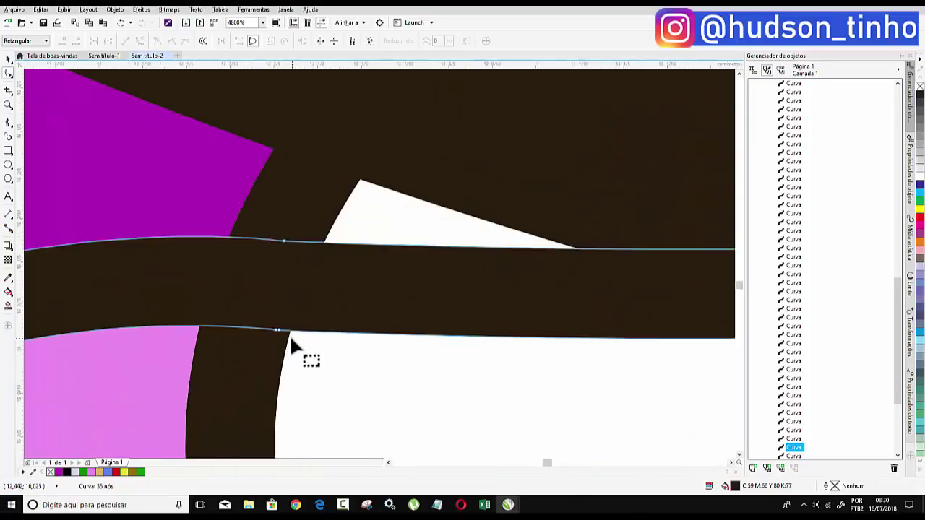
pyautogui.scroll(-5, 289, 335)
pyautogui.scroll(2, 335, 385)
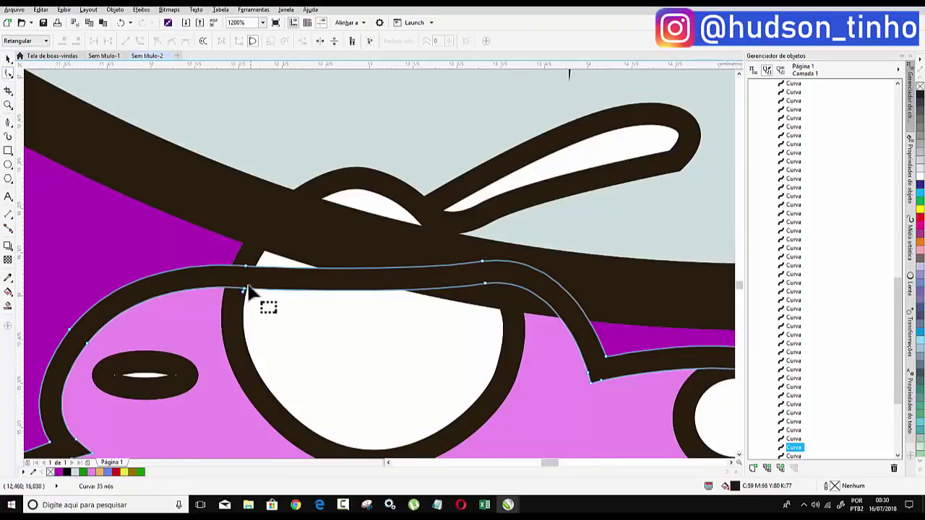
pyautogui.scroll(2, 251, 269)
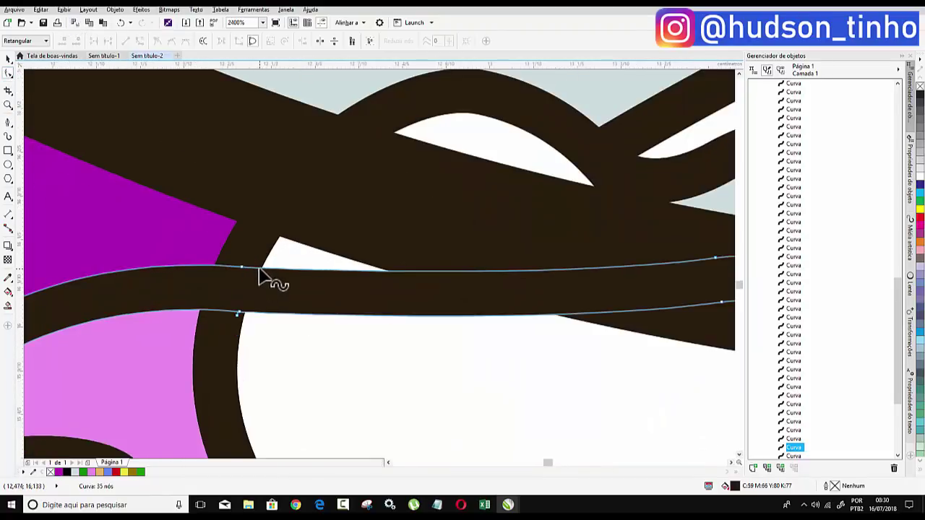
pyautogui.rightClick(258, 269)
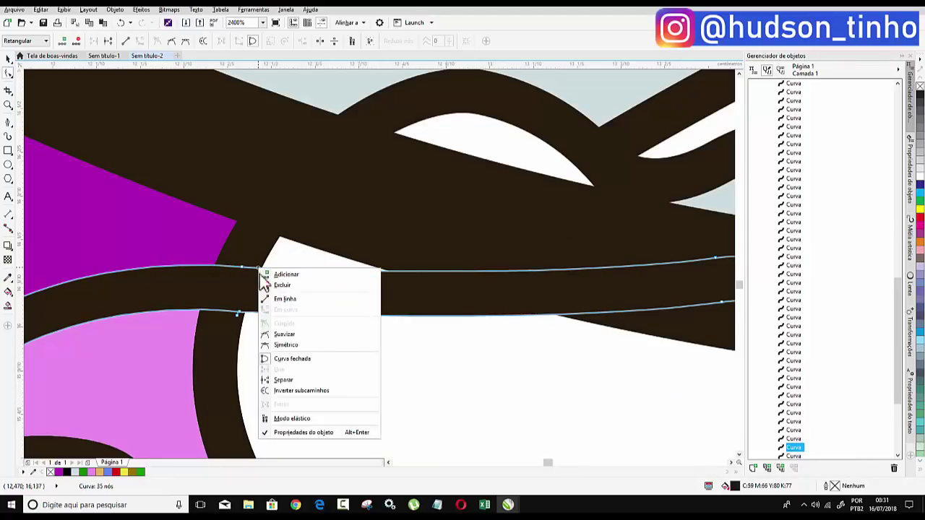
pyautogui.click(283, 381)
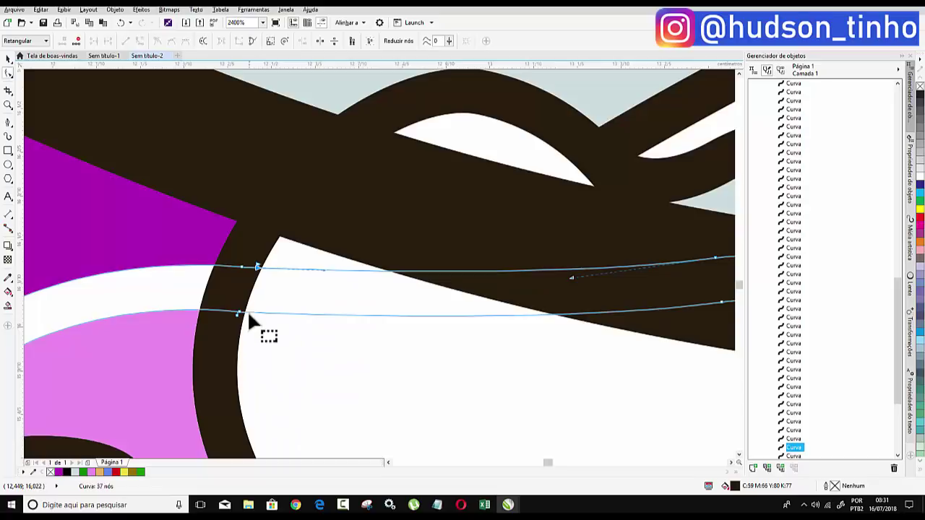
pyautogui.scroll(-5, 249, 314)
pyautogui.scroll(-2, 231, 321)
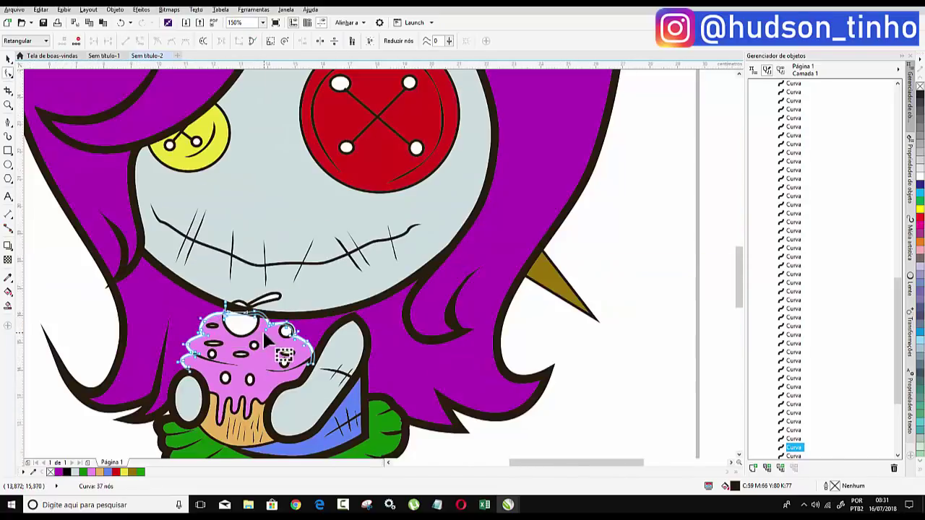
pyautogui.scroll(1, 246, 332)
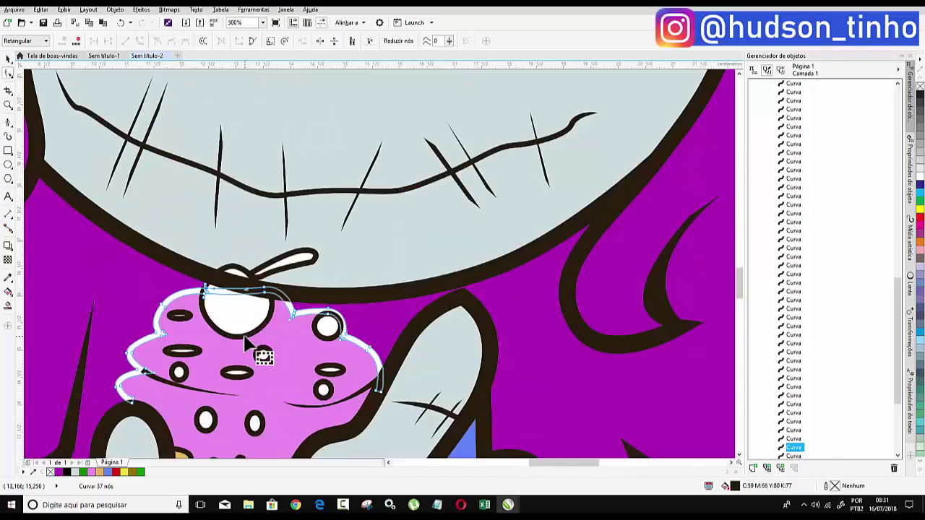
pyautogui.hotkey('ctrl', 'z')
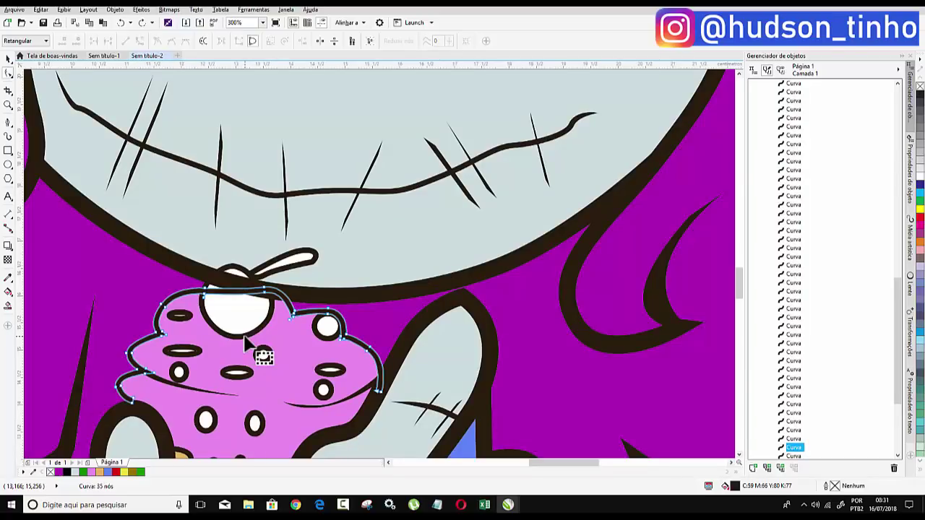
pyautogui.scroll(1, 193, 293)
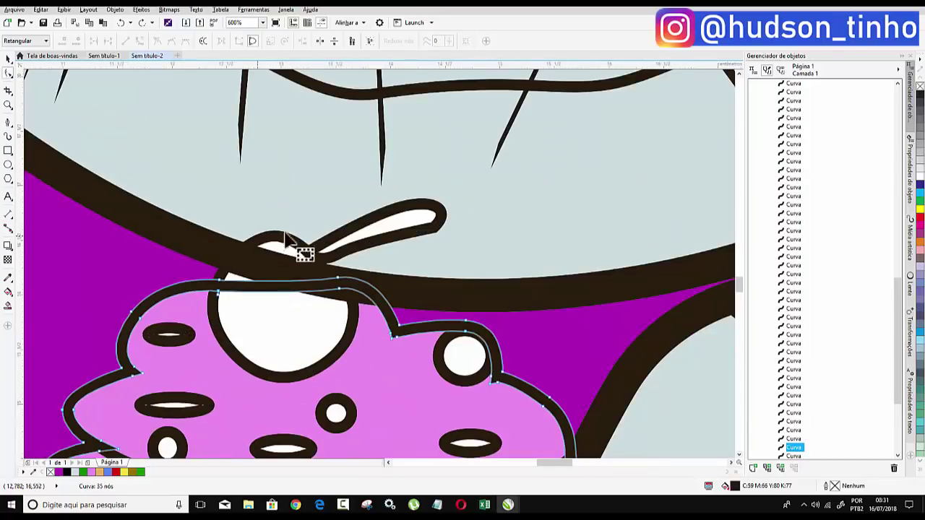
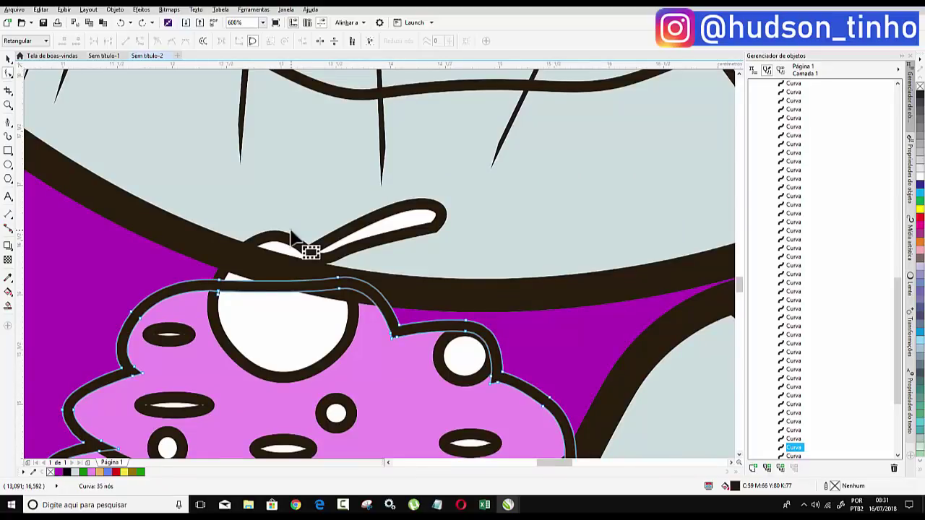
# - Clear the selection in the drawing and return to the Bézier curve tool
pyautogui.click(10, 123)
pyautogui.scroll(-2, 314, 256)
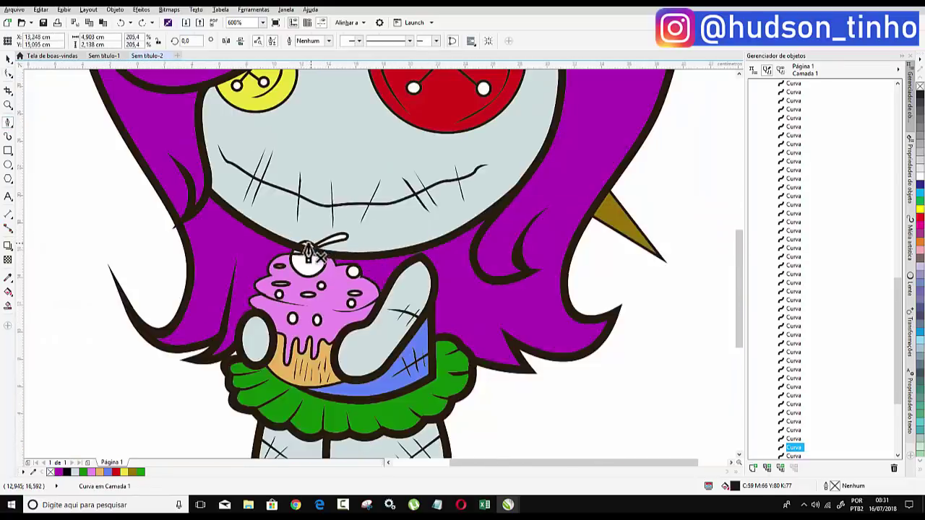
pyautogui.scroll(-3, 309, 255)
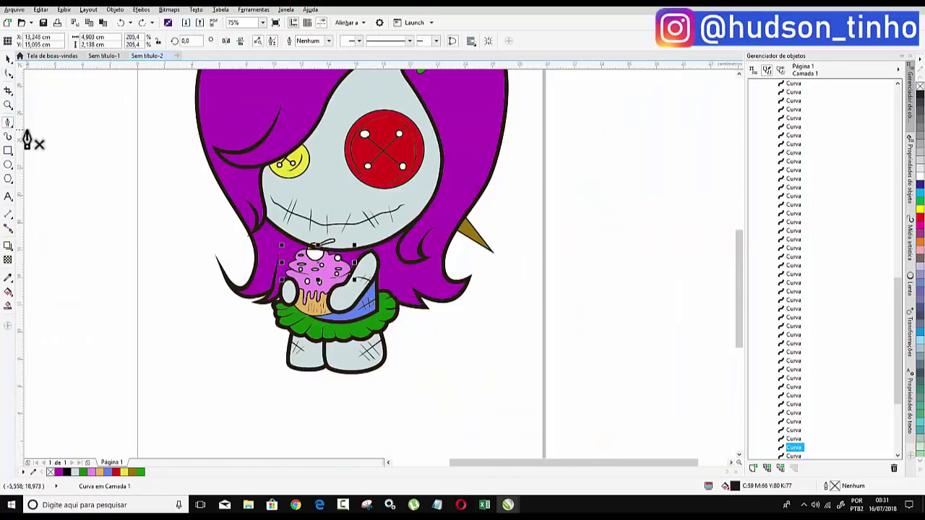
pyautogui.click(9, 59)
pyautogui.click(174, 160)
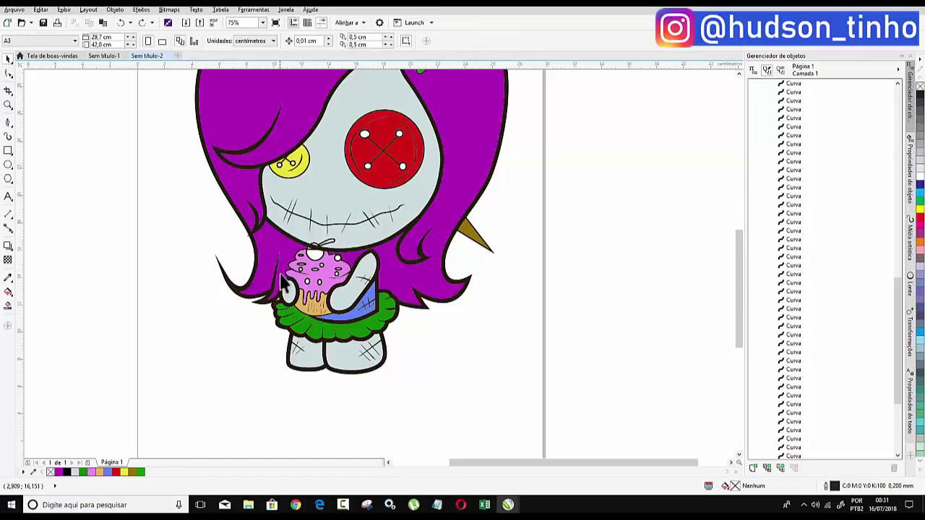
pyautogui.click(8, 124)
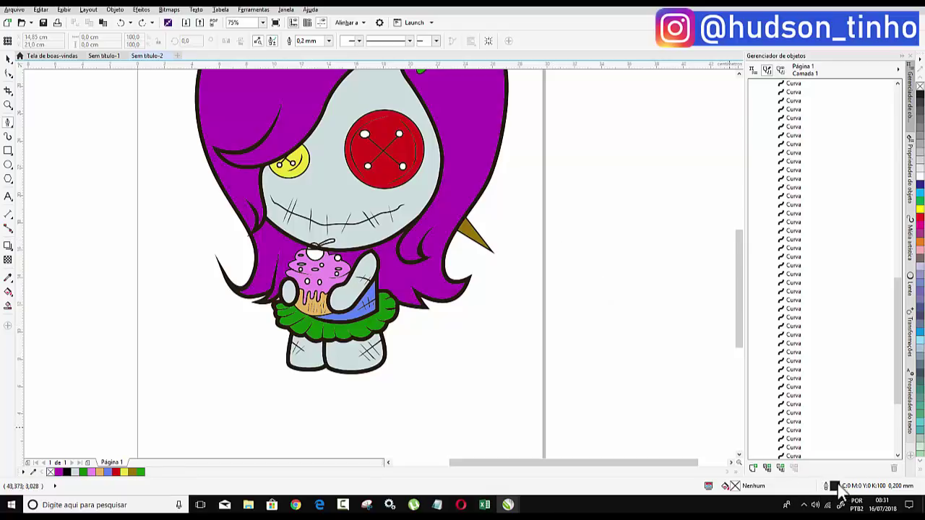
# - Set the default outline width for new curves to 1.5 mm
pyautogui.doubleClick(834, 486)
pyautogui.click(449, 306)
pyautogui.click(401, 184)
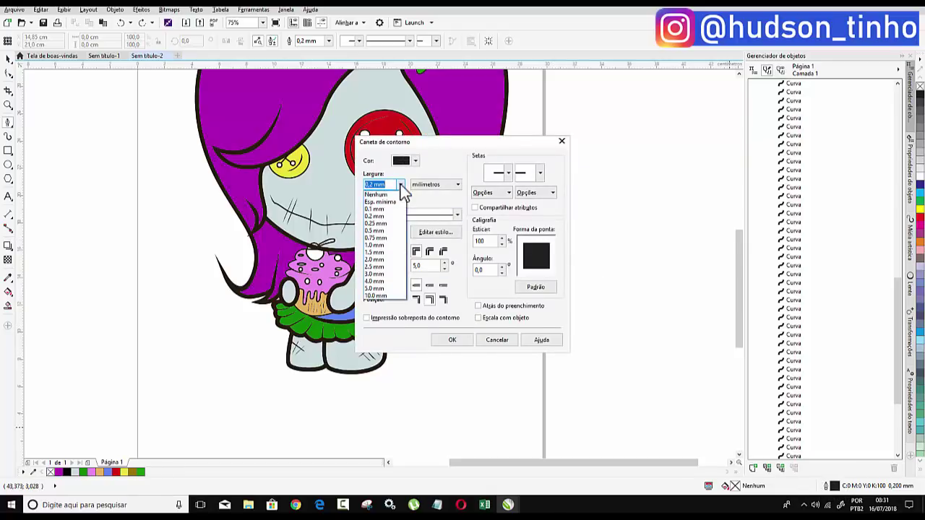
pyautogui.click(375, 252)
pyautogui.click(455, 339)
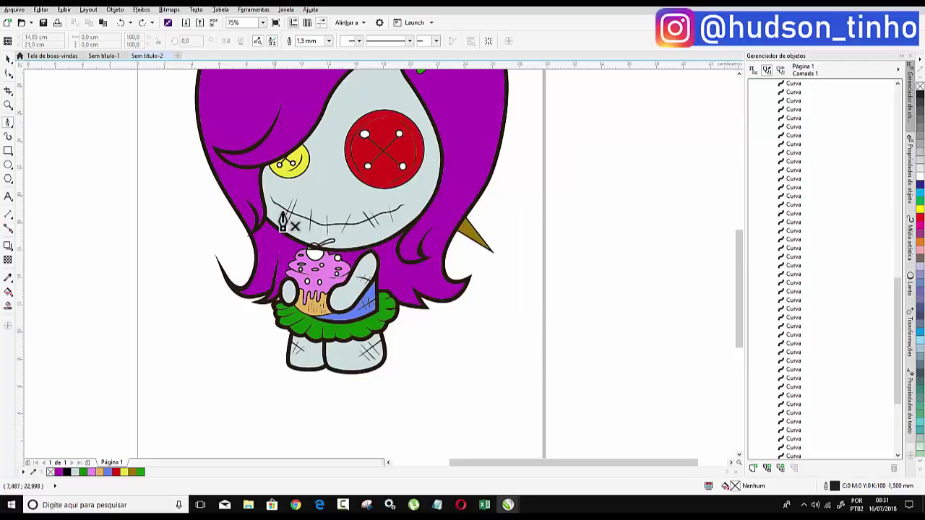
pyautogui.scroll(2, 285, 207)
pyautogui.scroll(2, 284, 207)
pyautogui.scroll(1, 420, 403)
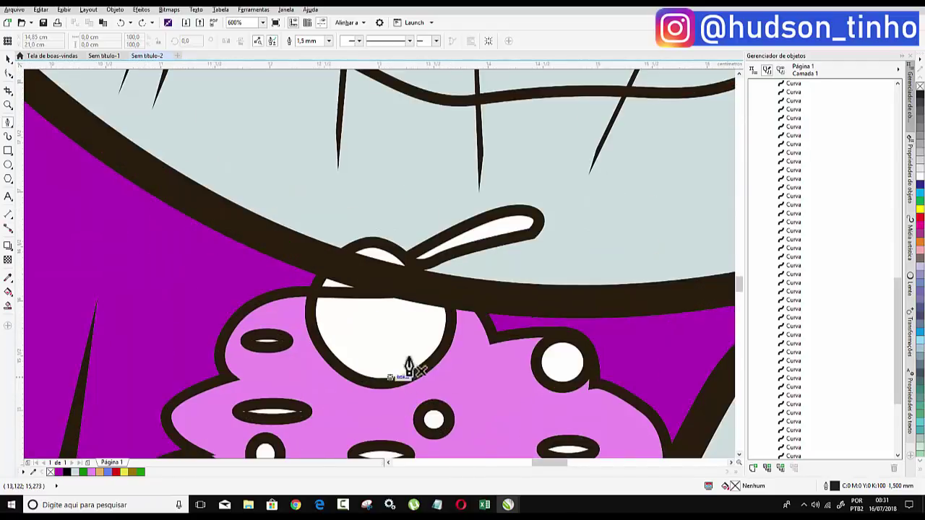
pyautogui.click(416, 272)
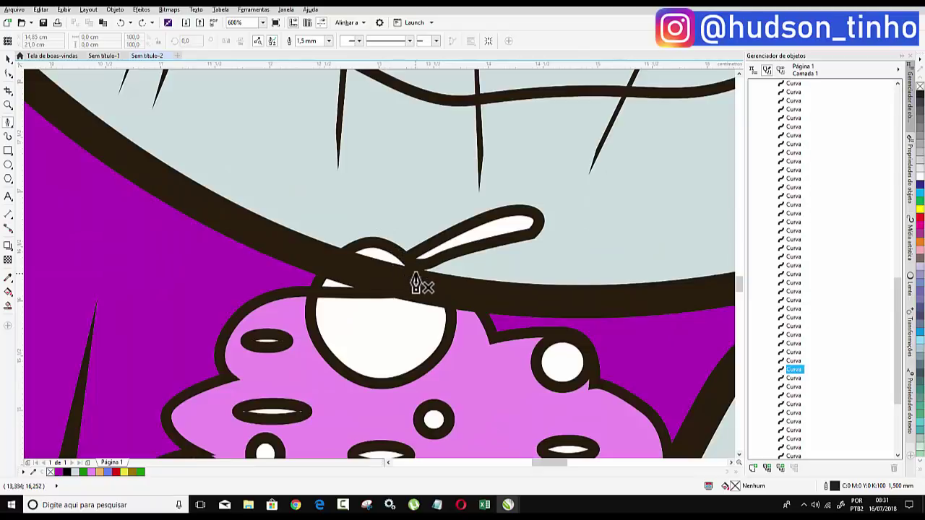
pyautogui.click(344, 242)
pyautogui.click(313, 298)
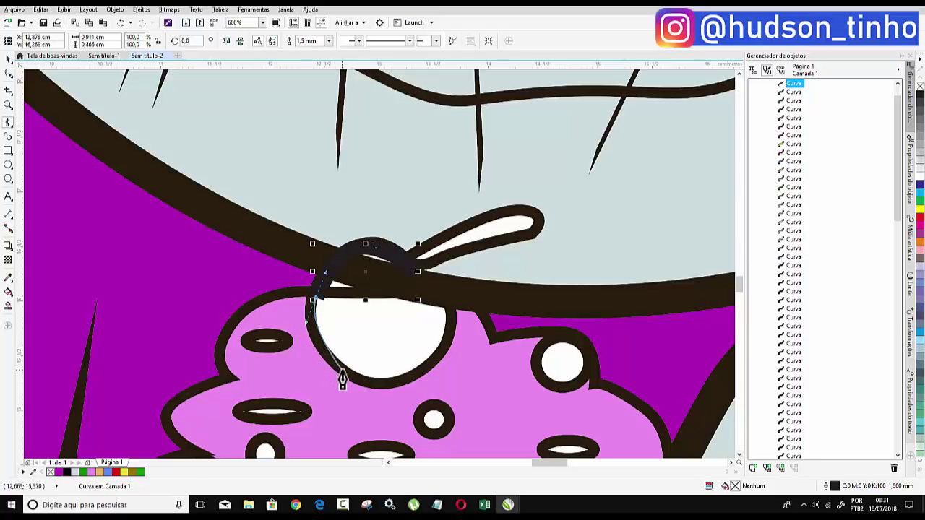
pyautogui.moveTo(351, 376)
pyautogui.mouseDown()
pyautogui.moveTo(377, 396)
pyautogui.moveTo(419, 386)
pyautogui.mouseUp()
pyautogui.press('space')
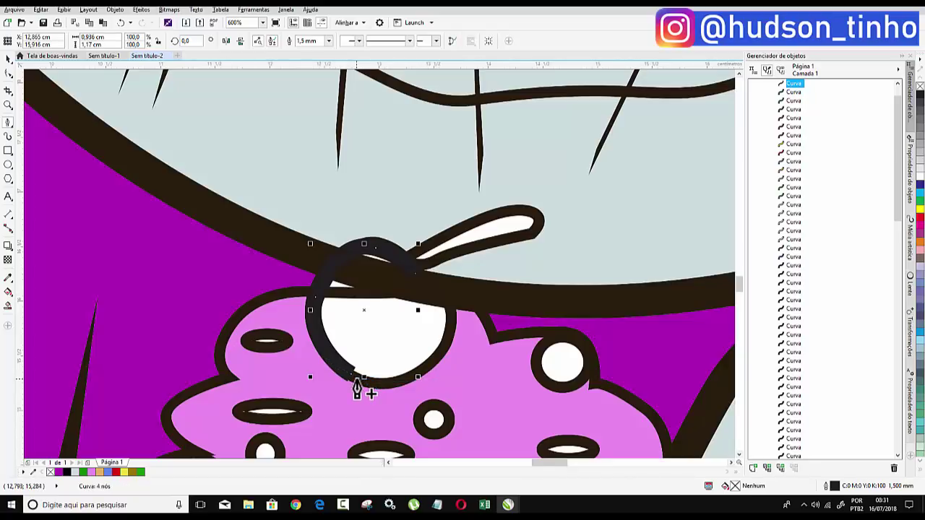
pyautogui.click(357, 377)
pyautogui.click(445, 376)
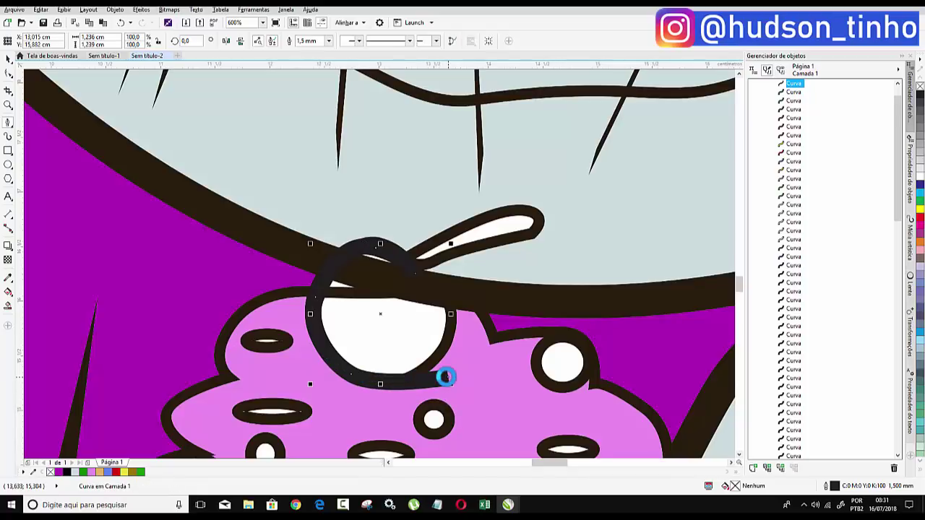
pyautogui.press('Escape')
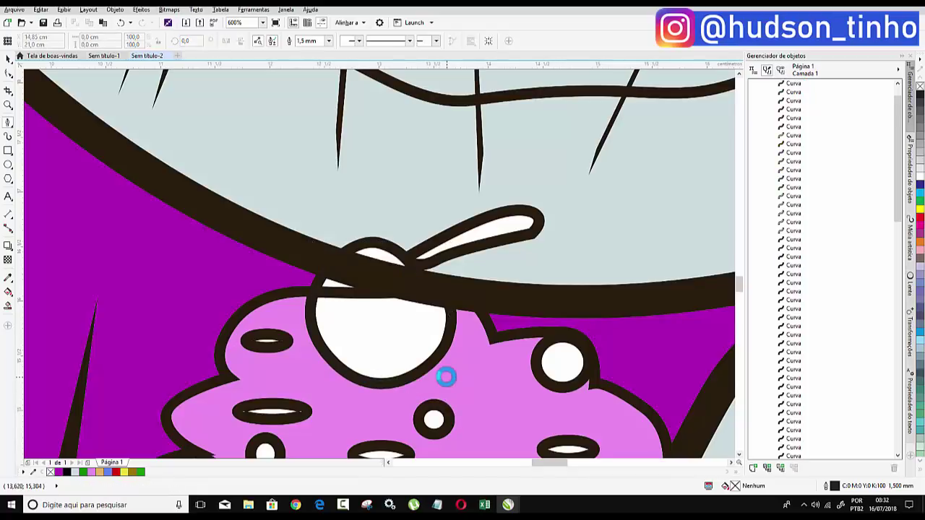
# - Make the default outline colour the dark brown sampled from the drawing (C59 M66 Y80 K77)
pyautogui.doubleClick(836, 487)
pyautogui.click(437, 304)
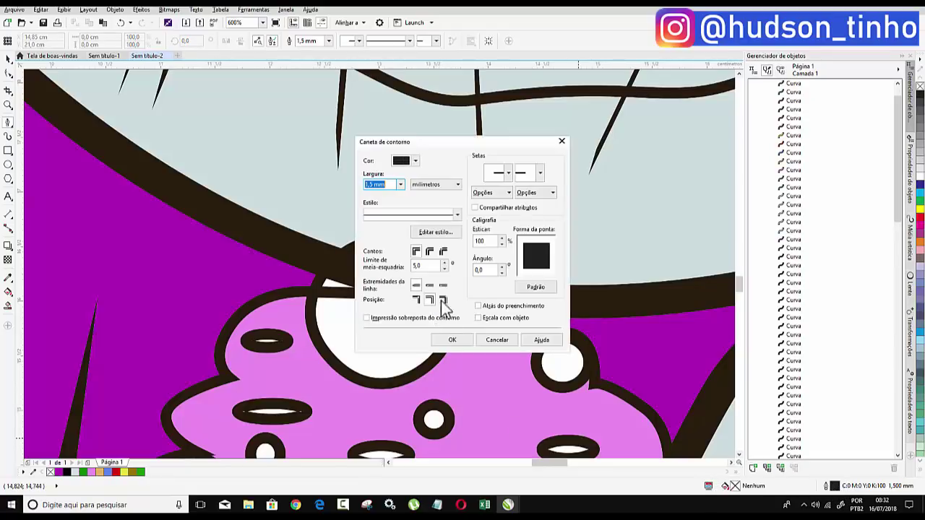
pyautogui.click(403, 164)
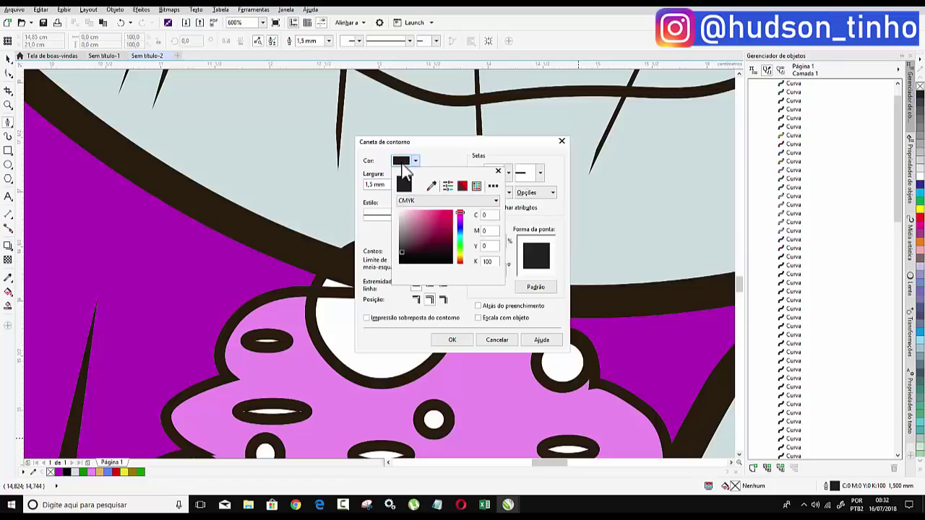
pyautogui.click(431, 186)
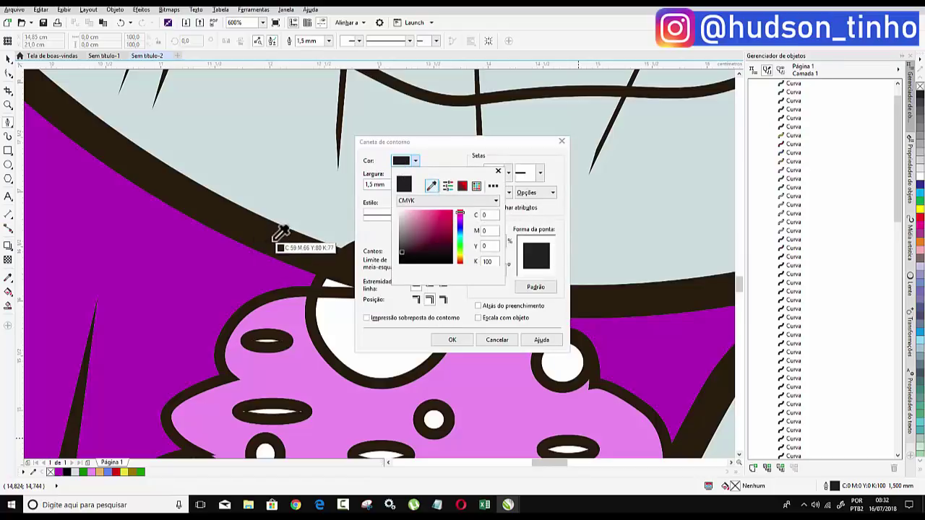
pyautogui.click(242, 227)
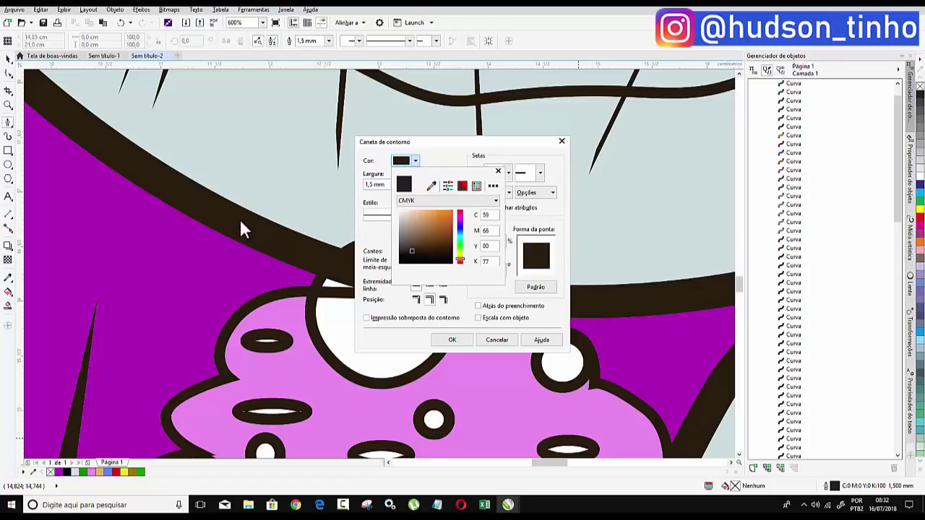
pyautogui.click(498, 176)
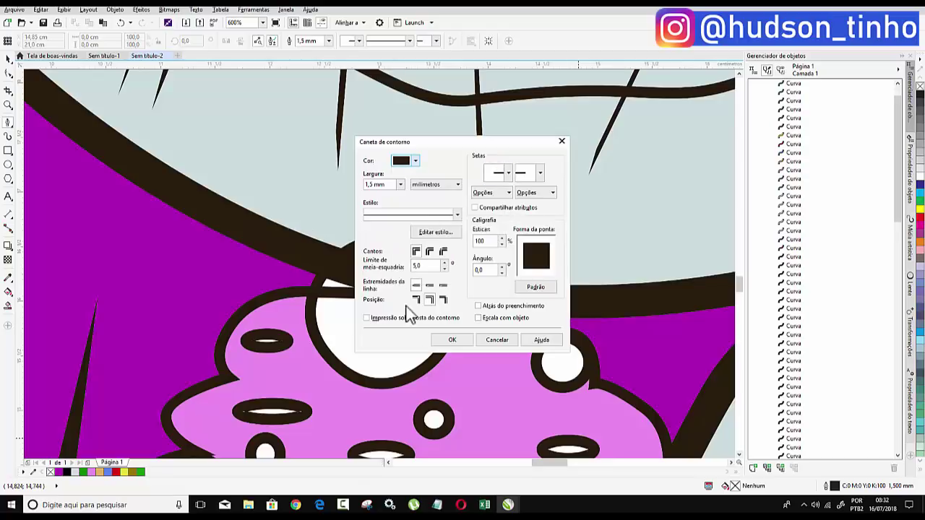
pyautogui.click(447, 340)
# - Trace the cherry as a closed Bézier shape and fill it red
pyautogui.click(408, 267)
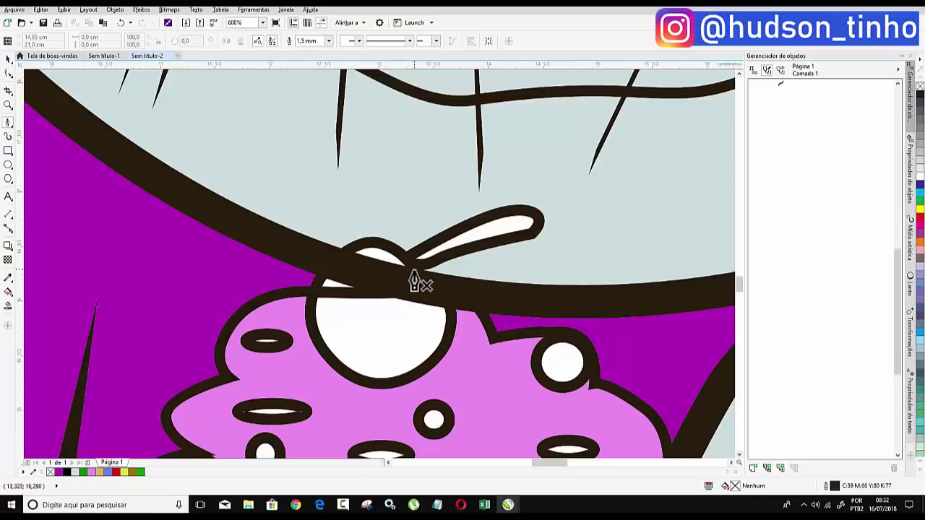
pyautogui.click(362, 247)
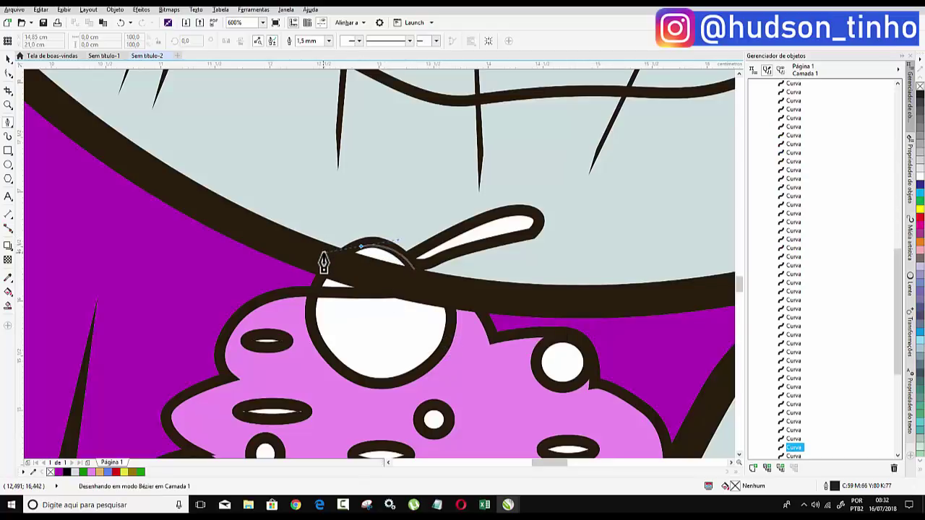
pyautogui.click(311, 315)
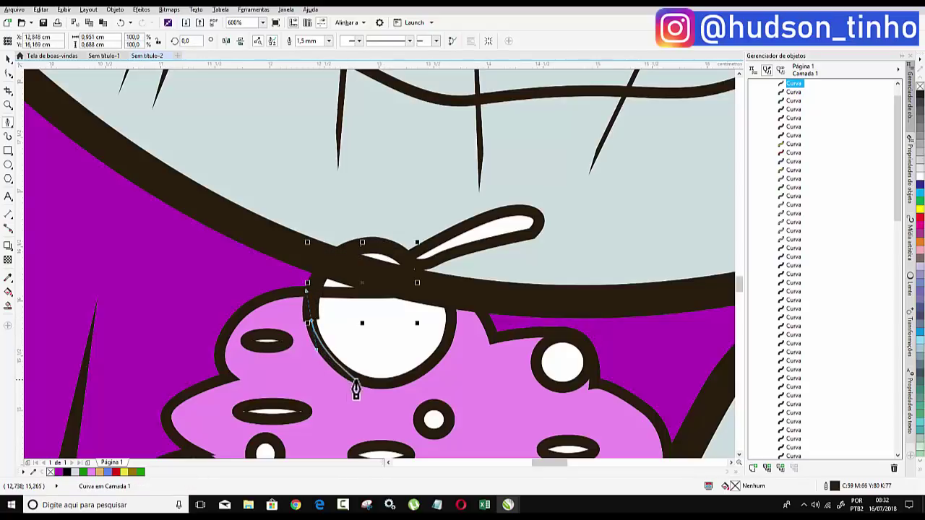
pyautogui.moveTo(360, 382)
pyautogui.mouseDown()
pyautogui.moveTo(429, 373)
pyautogui.moveTo(440, 361)
pyautogui.mouseUp()
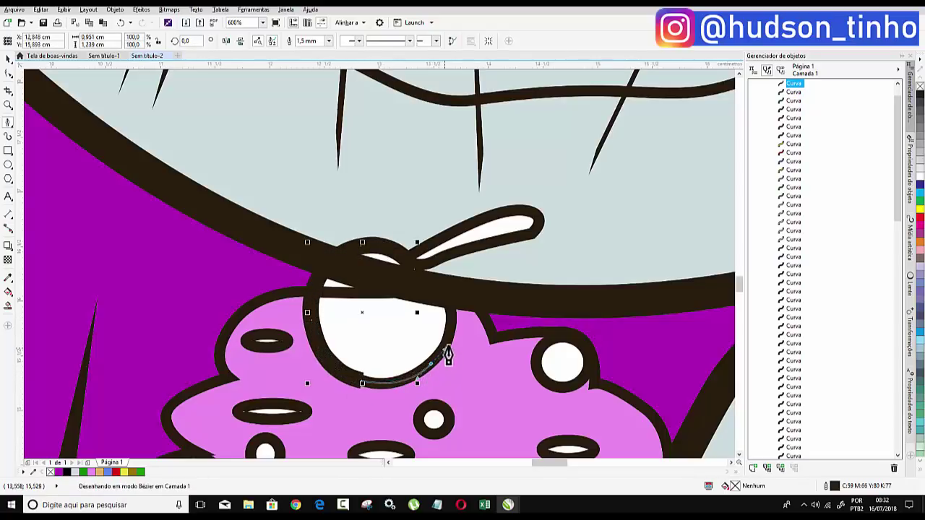
pyautogui.moveTo(414, 269); pyautogui.dragTo(415, 280)
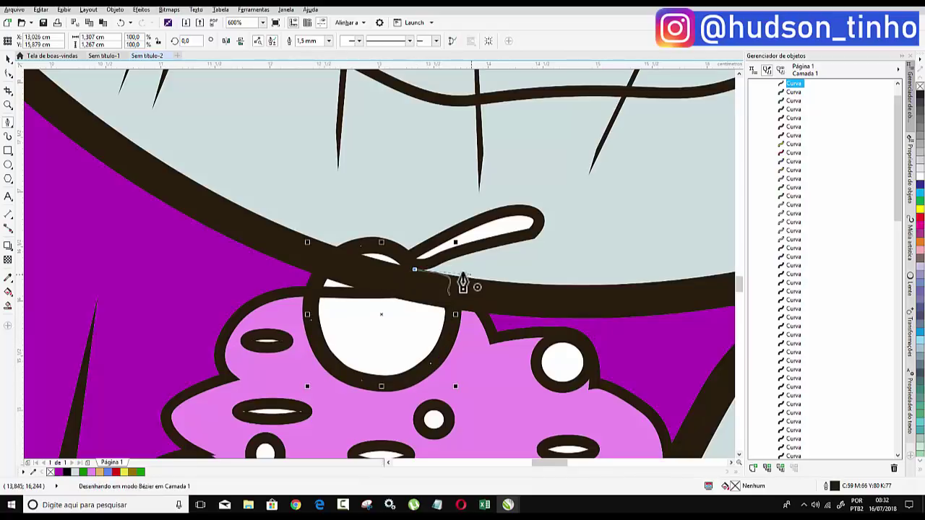
pyautogui.click(422, 279)
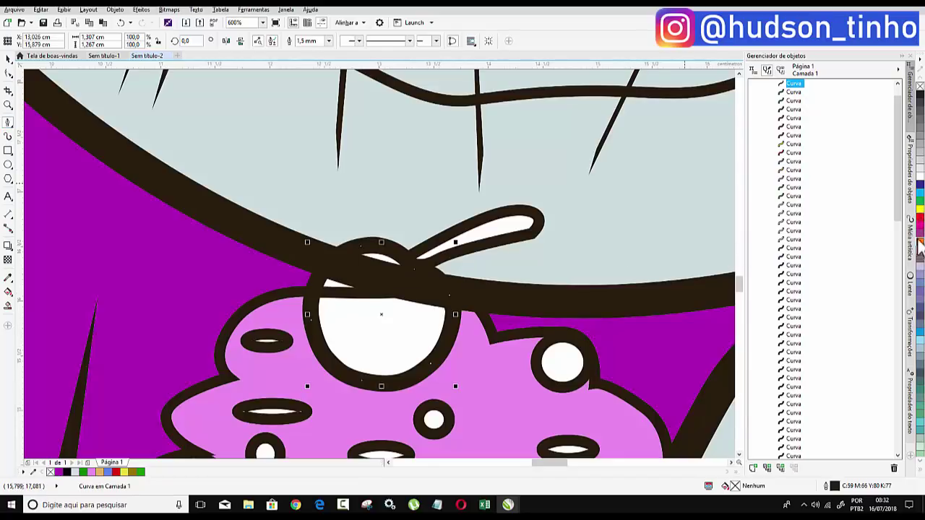
pyautogui.click(920, 224)
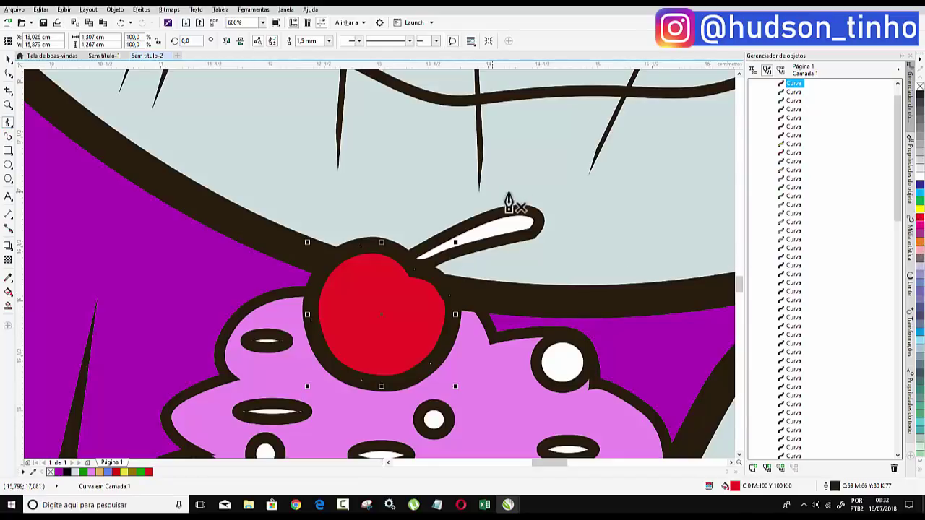
# - Choose dark green in Smart Fill and fill the cherry stem area
pyautogui.click(7, 307)
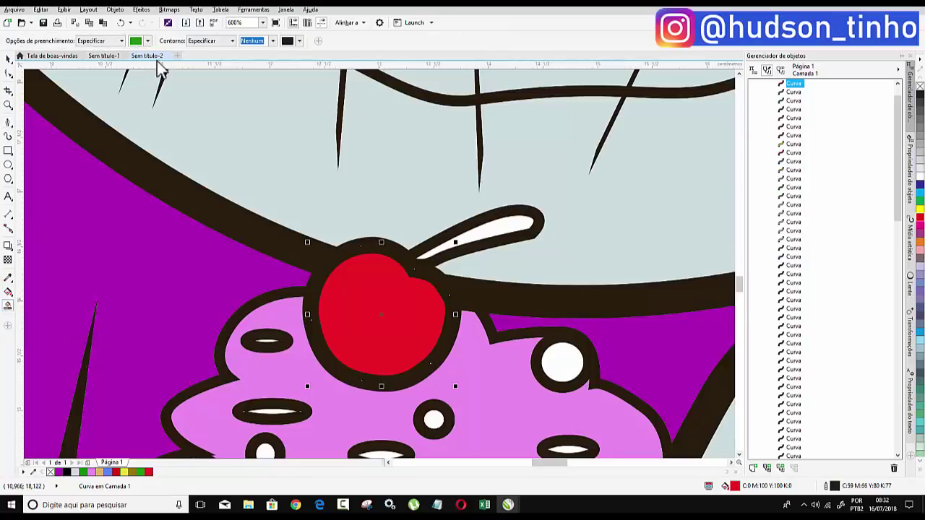
pyautogui.click(143, 47)
pyautogui.moveTo(161, 107); pyautogui.dragTo(186, 132)
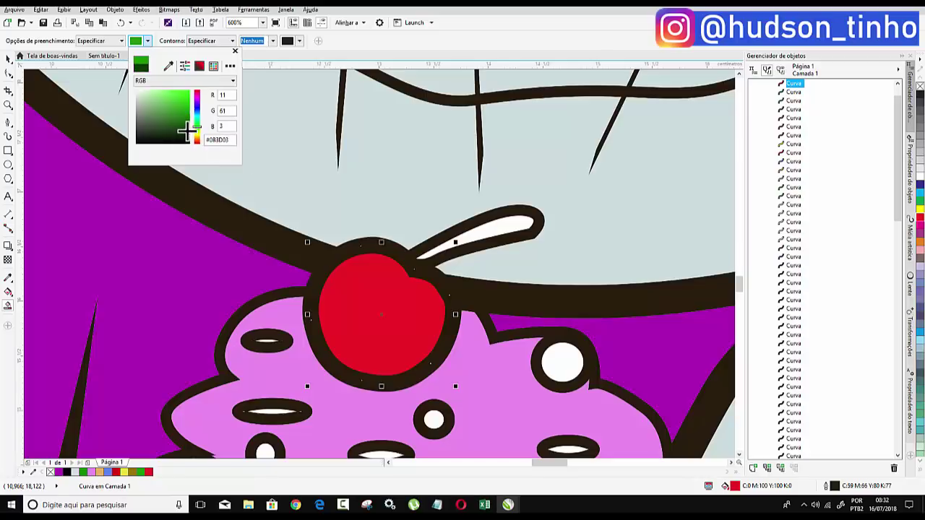
pyautogui.click(234, 52)
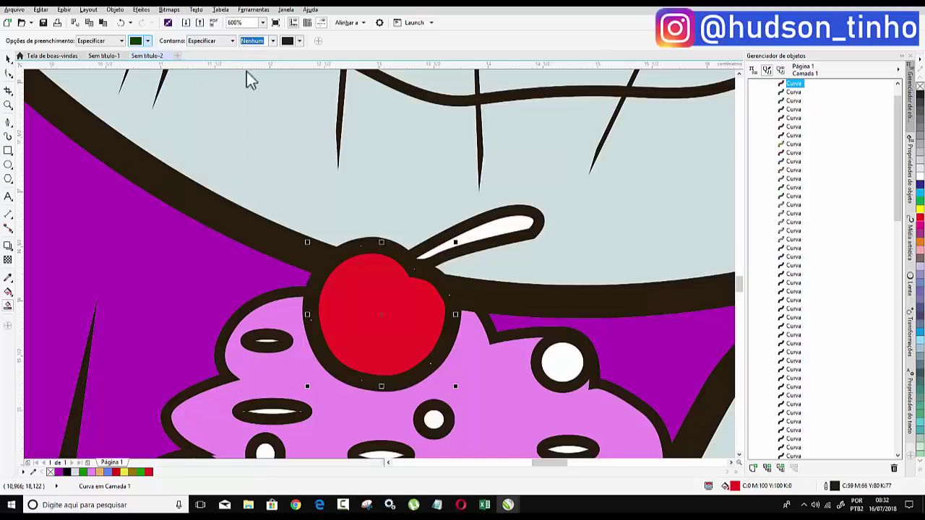
pyautogui.click(474, 234)
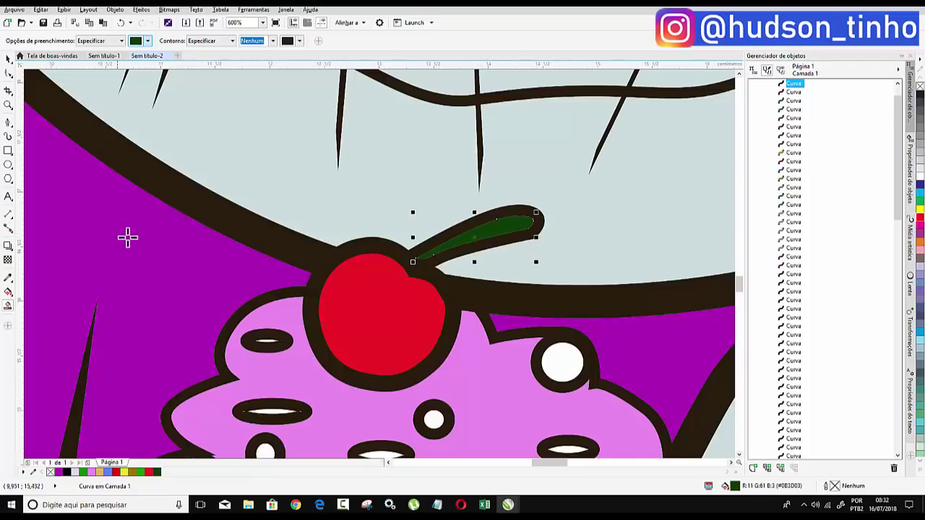
# - Fill six white round and oval sprinkles on the frosting dark green
pyautogui.scroll(-4, 458, 207)
pyautogui.scroll(3, 470, 200)
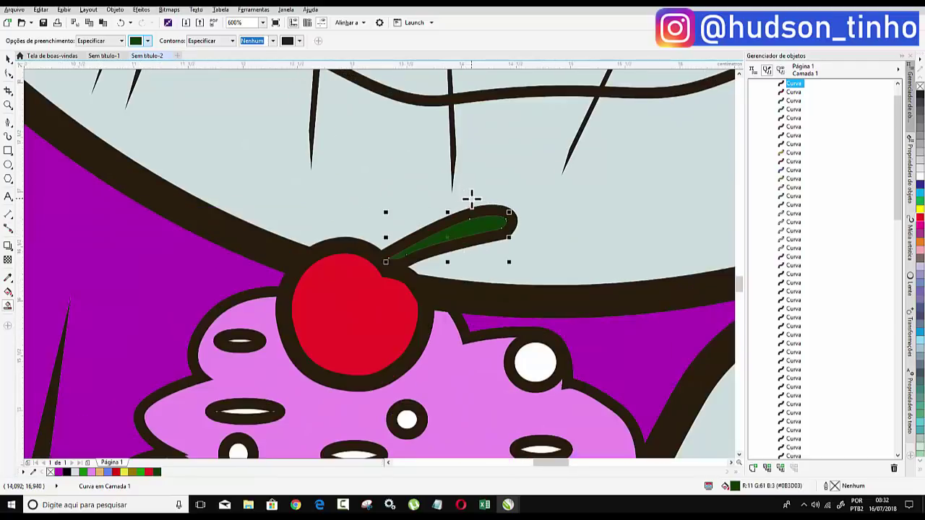
pyautogui.scroll(-4, 423, 196)
pyautogui.scroll(-1, 419, 210)
pyautogui.scroll(2, 458, 233)
pyautogui.scroll(2, 459, 269)
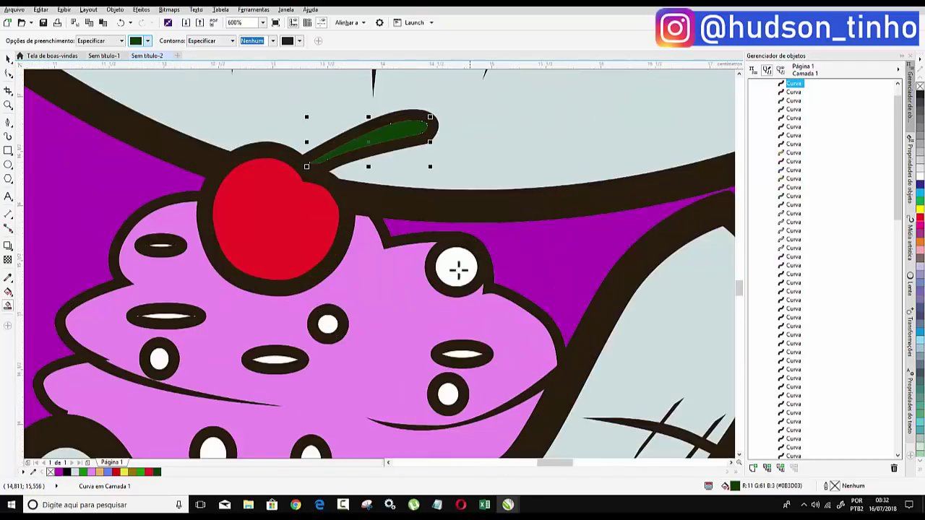
pyautogui.click(454, 270)
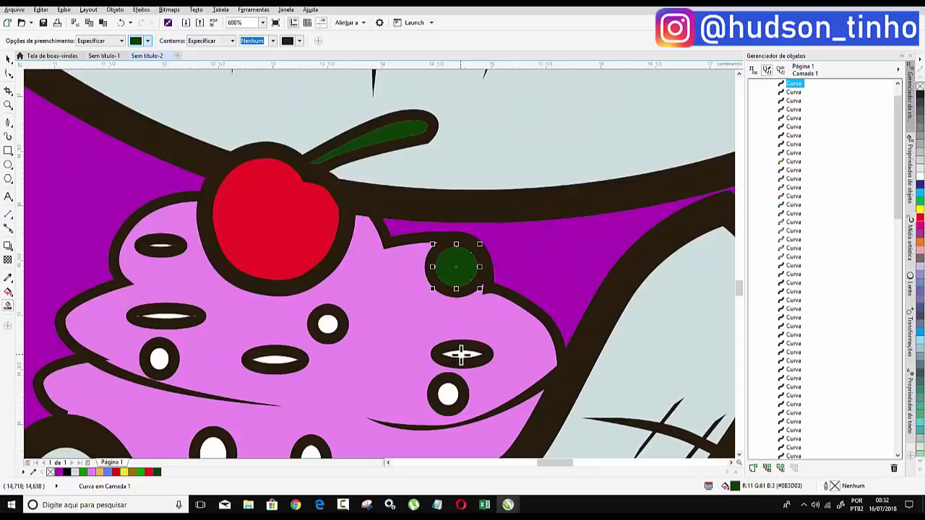
pyautogui.click(462, 353)
pyautogui.click(328, 324)
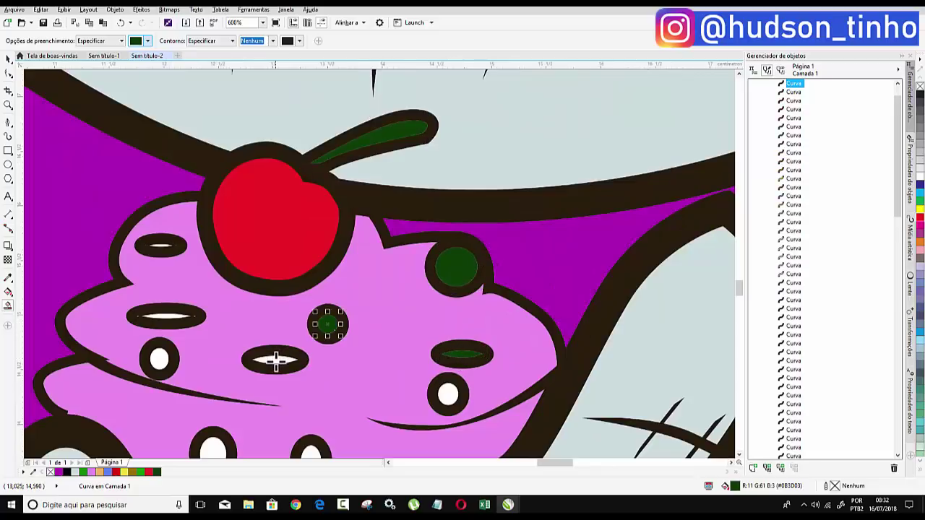
pyautogui.click(157, 357)
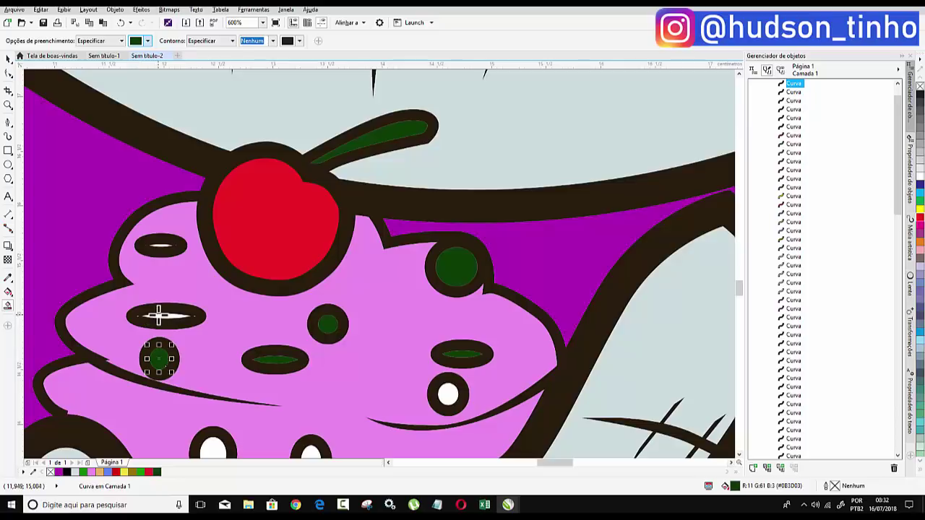
pyautogui.click(159, 316)
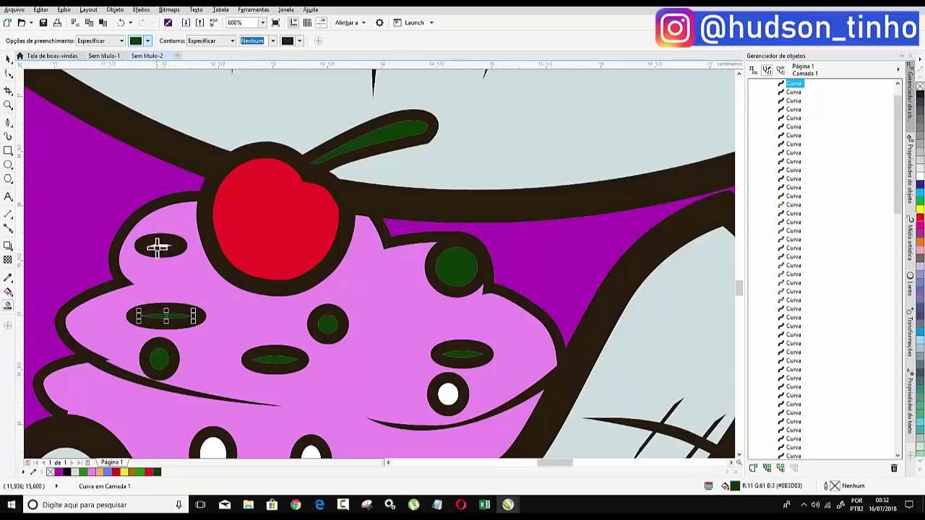
pyautogui.click(156, 244)
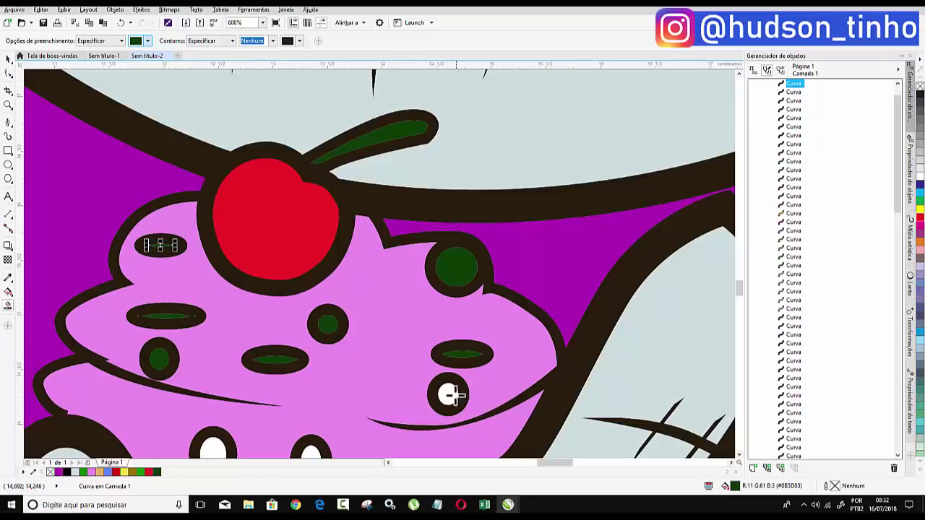
pyautogui.scroll(-5, 317, 376)
# - Fill the two remaining lower white sprinkles dark green
pyautogui.scroll(2, 238, 396)
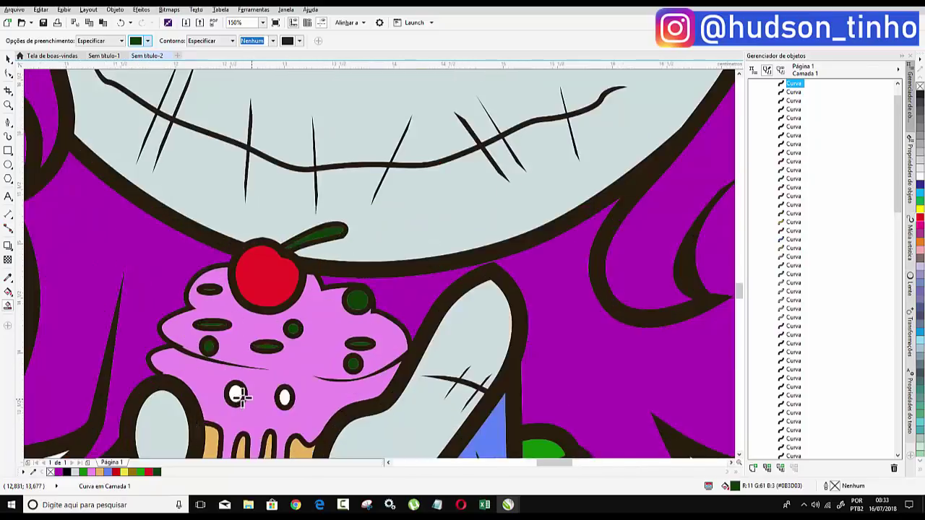
pyautogui.scroll(2, 238, 396)
pyautogui.click(223, 380)
pyautogui.click(322, 389)
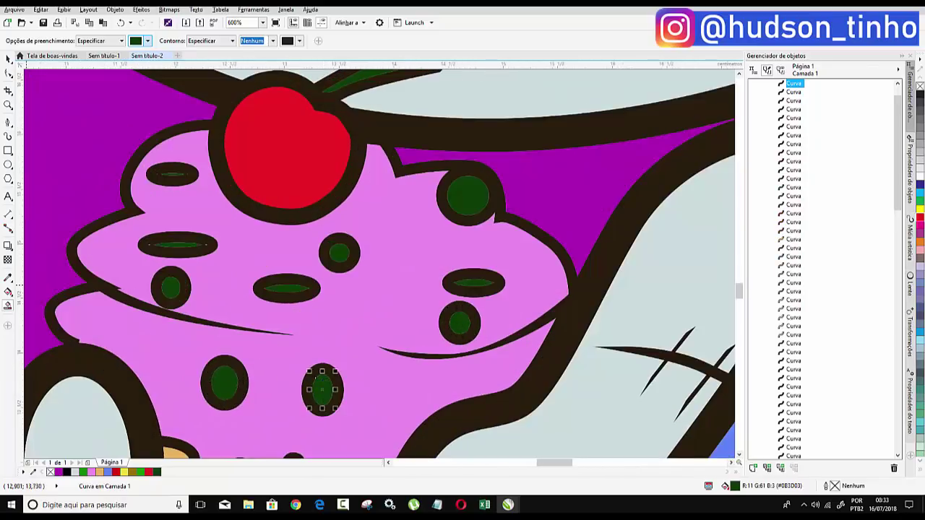
# - Recolour sprinkles yellow, cyan, pink and bright green from the palette
pyautogui.click(8, 59)
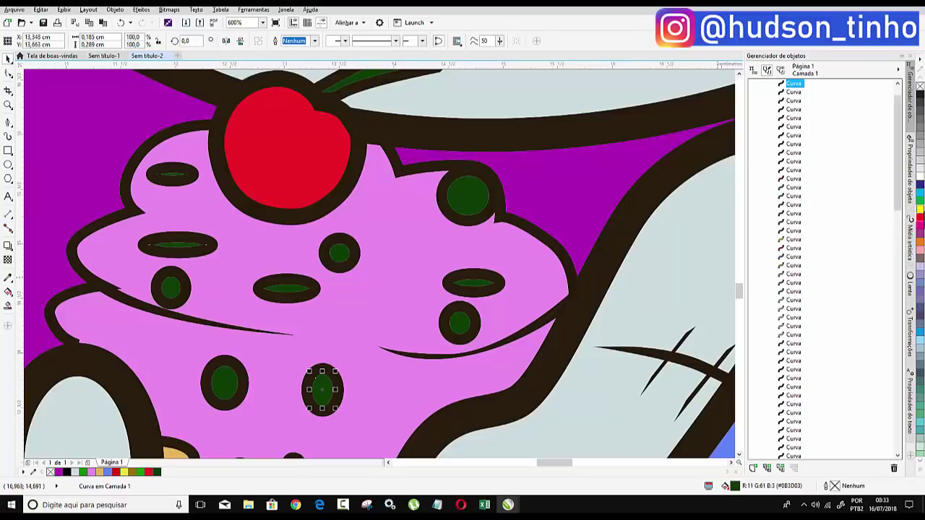
pyautogui.click(920, 210)
pyautogui.click(180, 247)
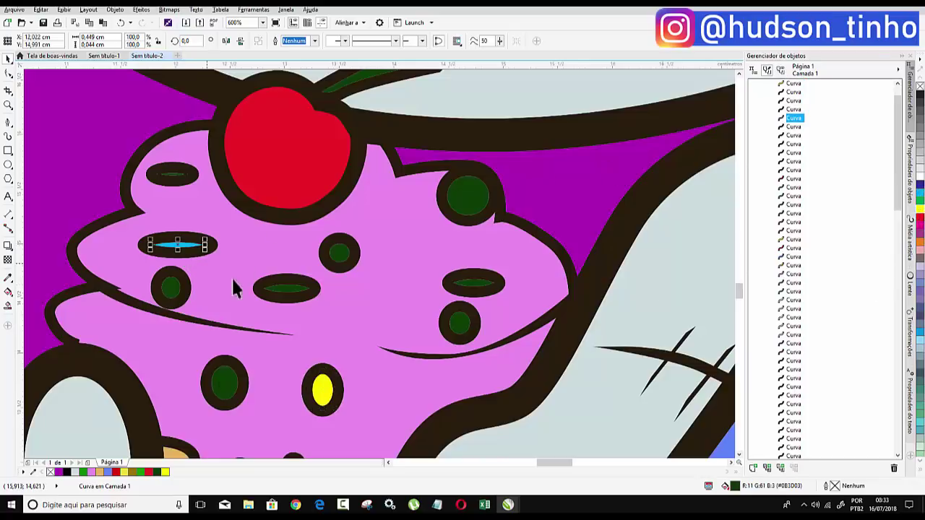
pyautogui.click(304, 289)
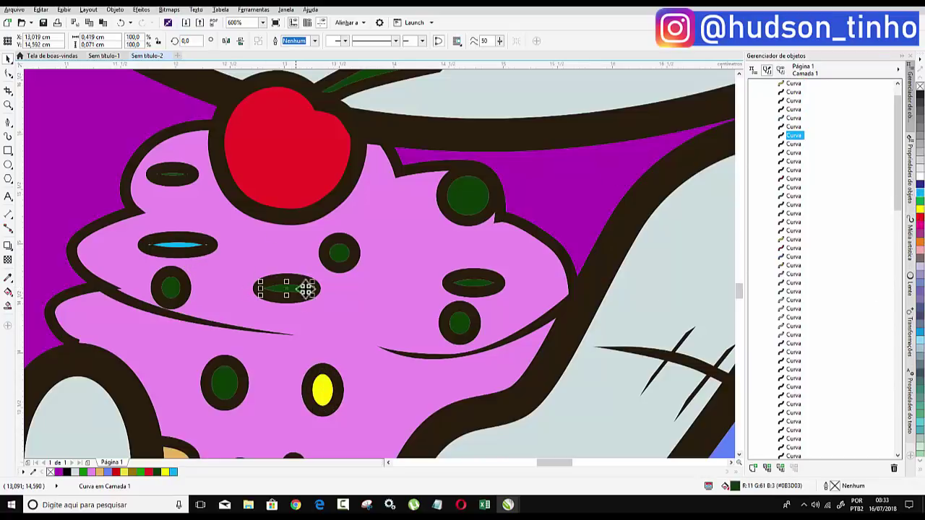
pyautogui.click(919, 245)
pyautogui.click(473, 287)
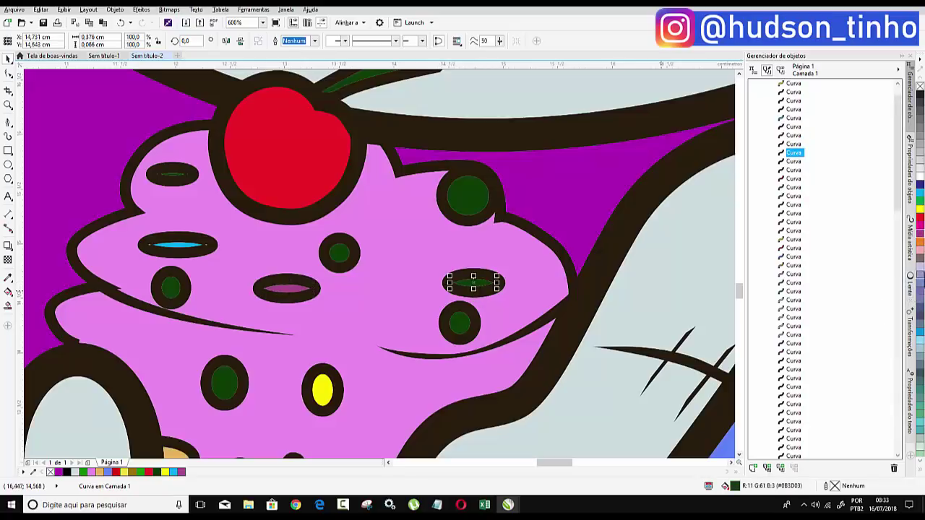
pyautogui.click(920, 205)
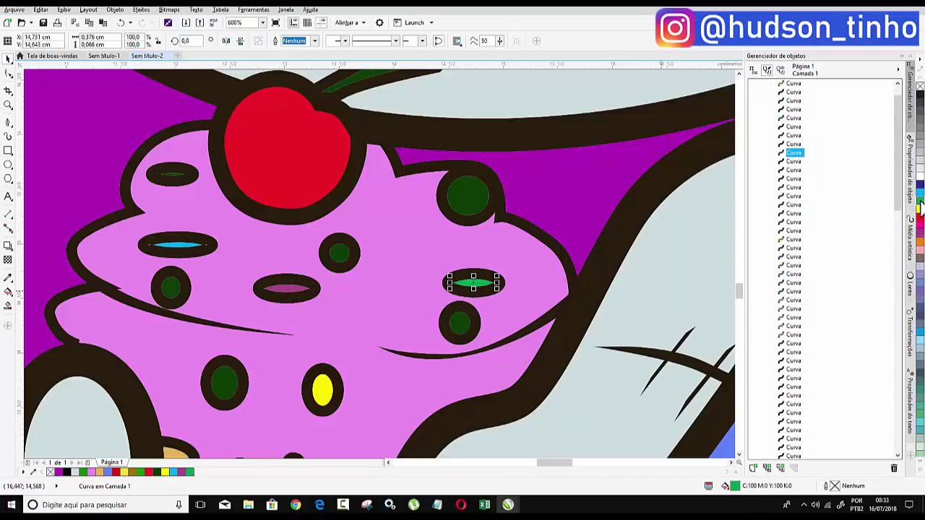
# - Turn the top-right round sprinkle red and the lower-left and left round sprinkles blue
pyautogui.click(459, 208)
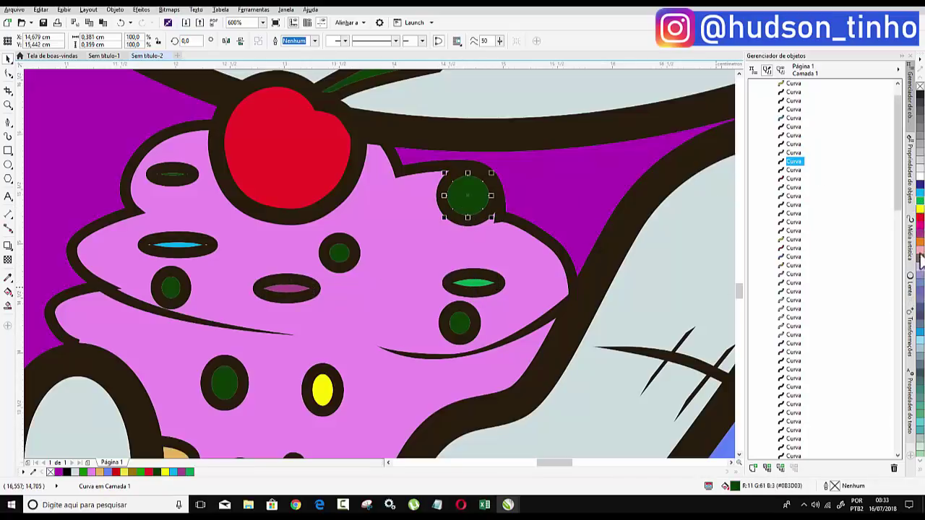
pyautogui.click(920, 222)
pyautogui.click(471, 286)
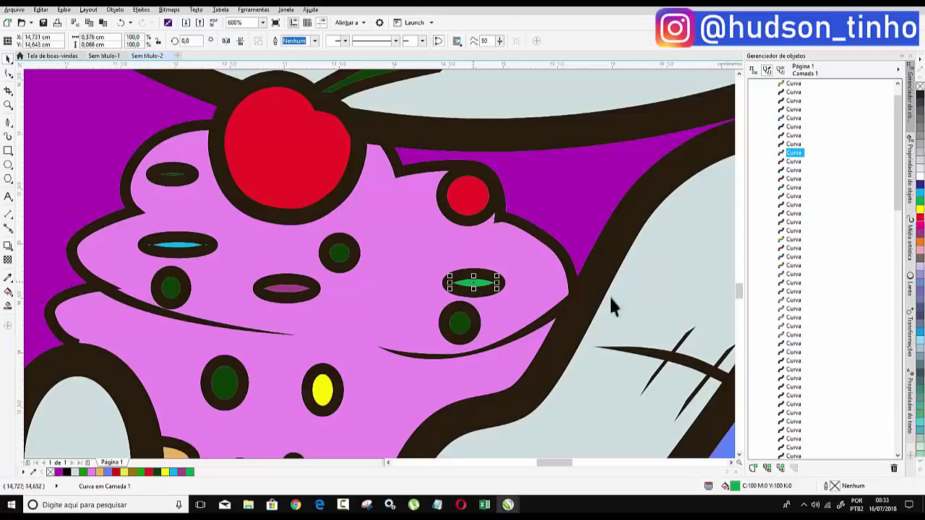
pyautogui.click(219, 396)
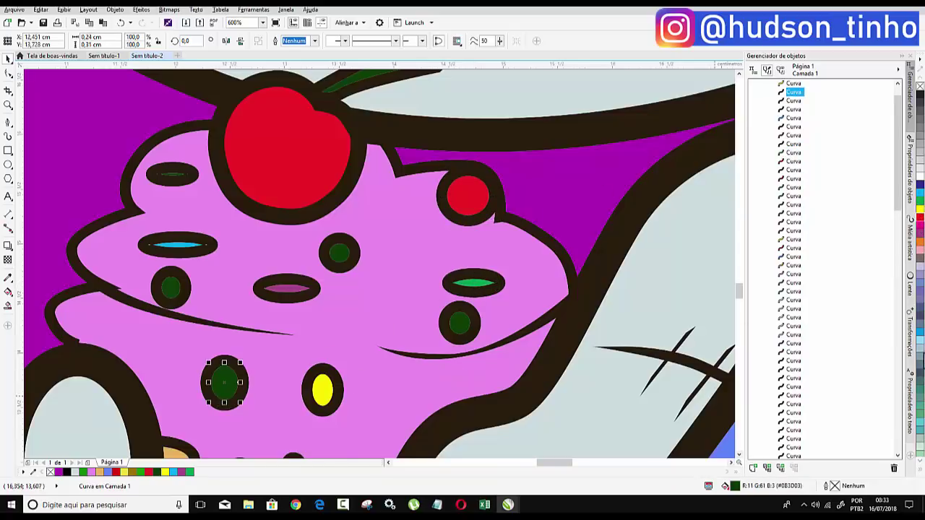
pyautogui.click(919, 334)
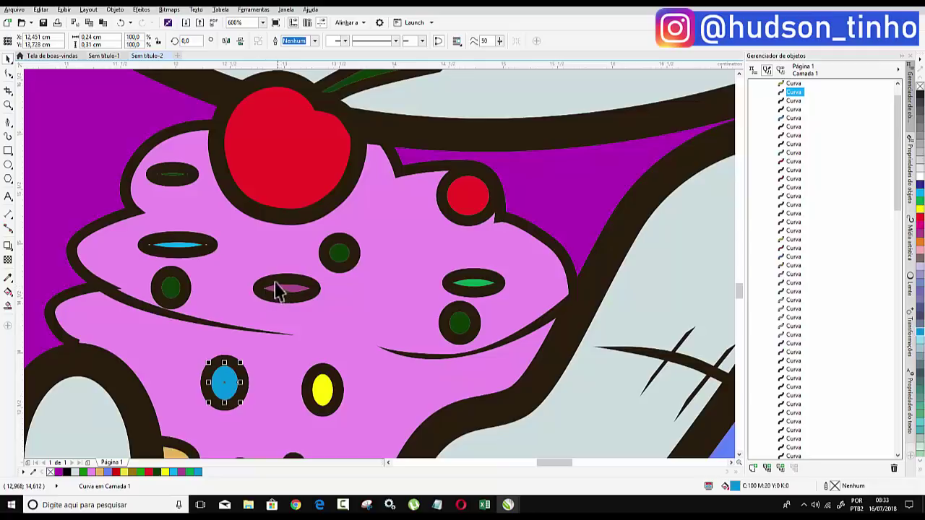
pyautogui.click(169, 289)
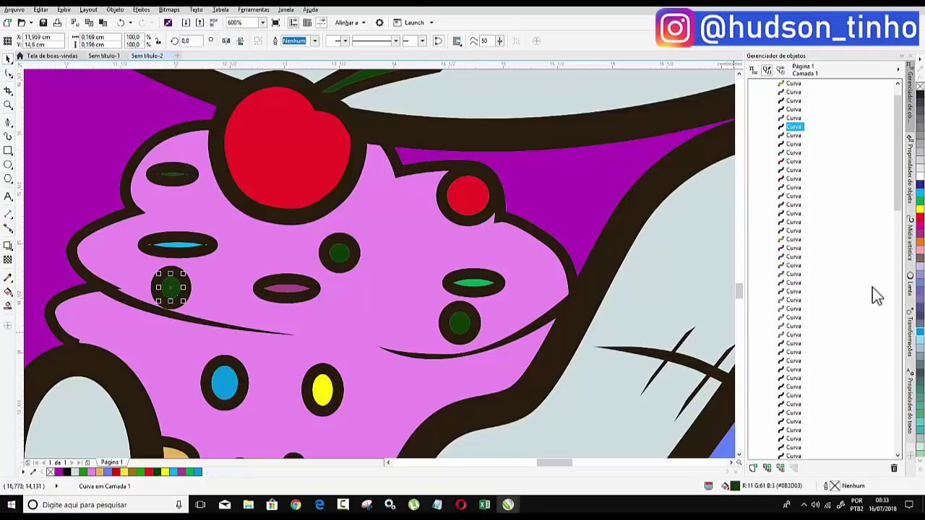
pyautogui.click(920, 334)
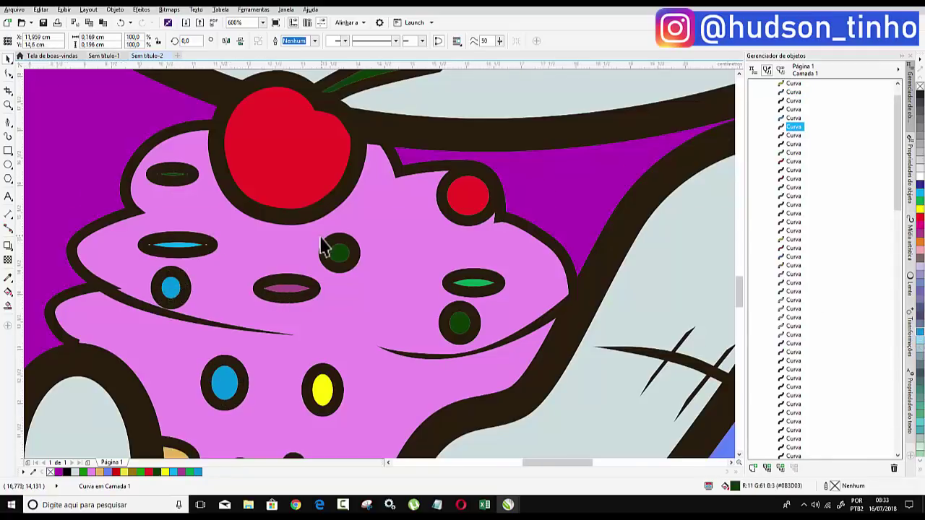
pyautogui.scroll(-3, 323, 248)
# - Smart Fill both holes of the yellow button eye dark green
pyautogui.click(121, 316)
pyautogui.scroll(-1, 268, 407)
pyautogui.scroll(-2, 268, 407)
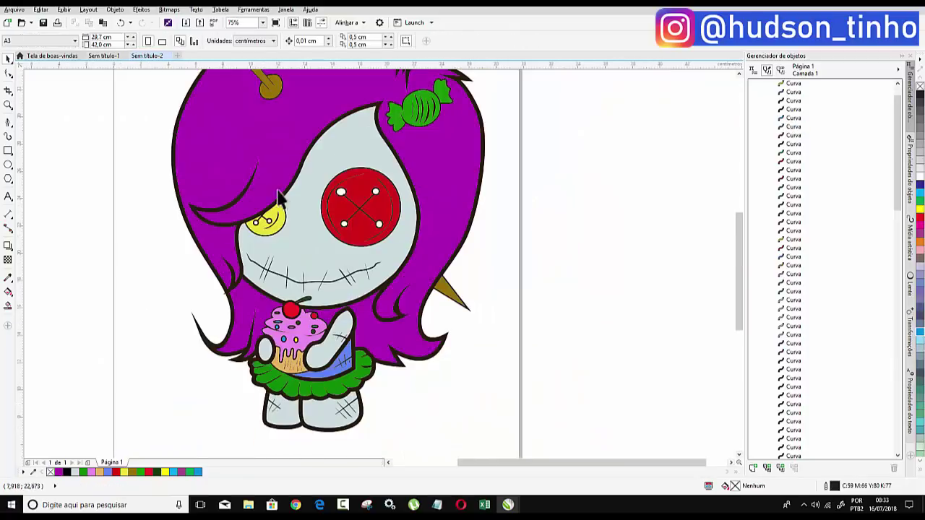
pyautogui.scroll(-1, 292, 151)
pyautogui.scroll(3, 262, 130)
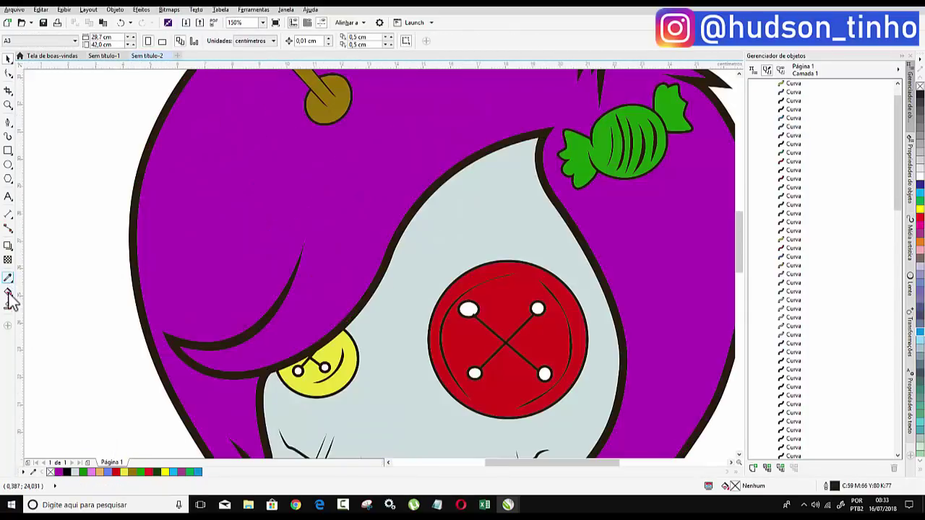
pyautogui.click(8, 305)
pyautogui.scroll(2, 299, 372)
pyautogui.scroll(1, 310, 364)
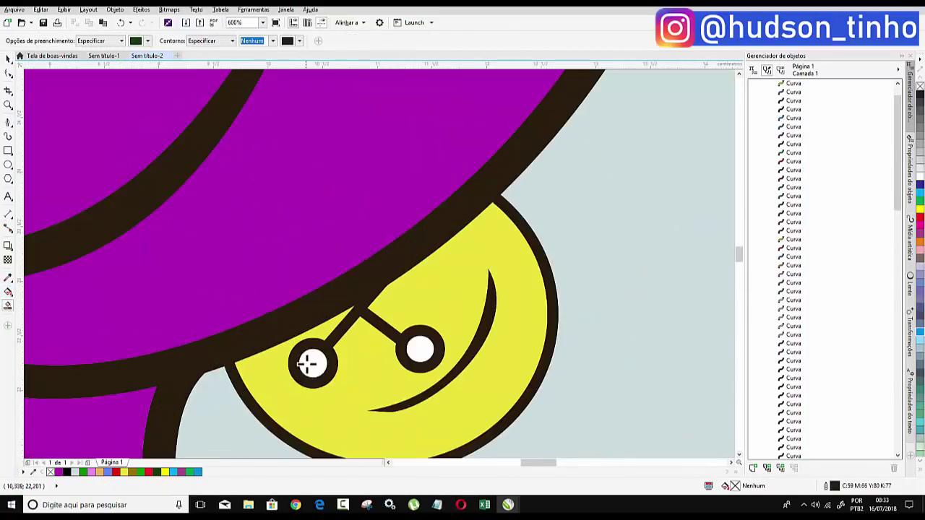
pyautogui.click(306, 363)
pyautogui.click(419, 349)
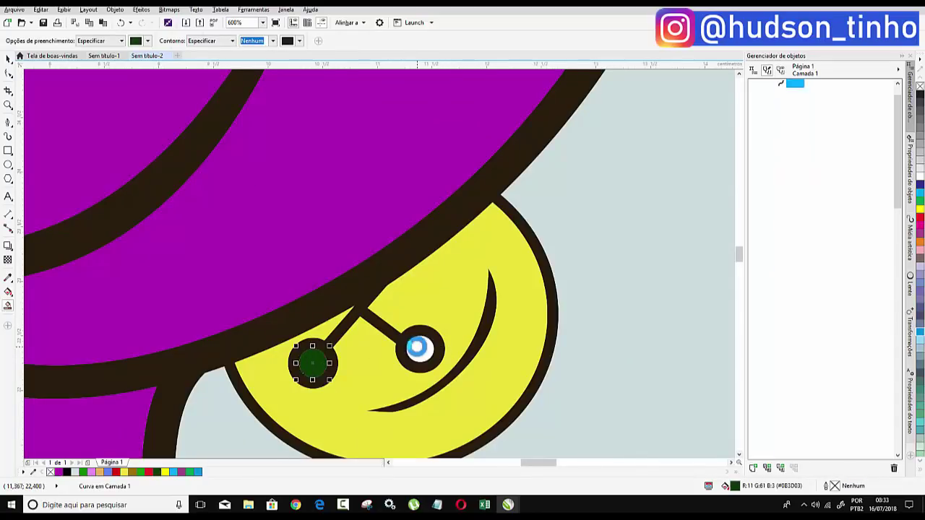
# - Fill the red button eye's lower-left, top-left and top-right holes dark green
pyautogui.scroll(-2, 380, 352)
pyautogui.scroll(-2, 330, 337)
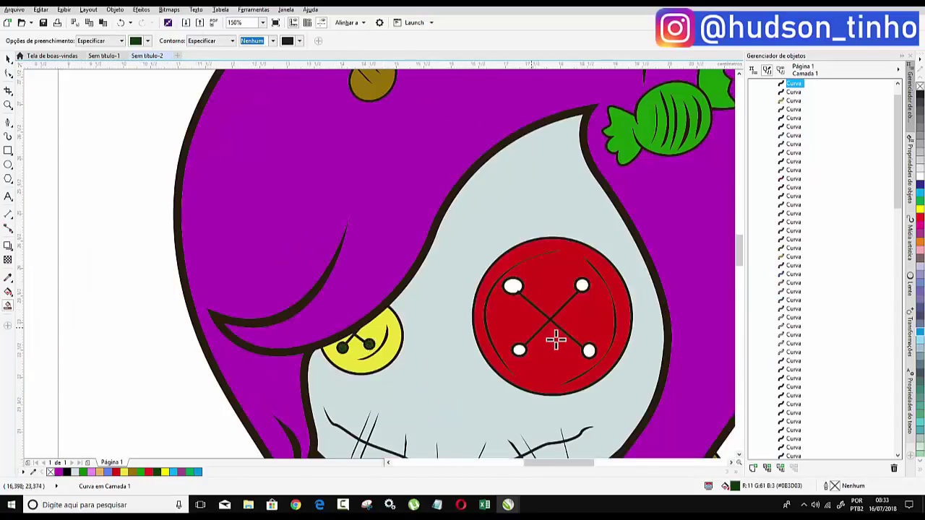
pyautogui.scroll(4, 557, 337)
pyautogui.click(449, 388)
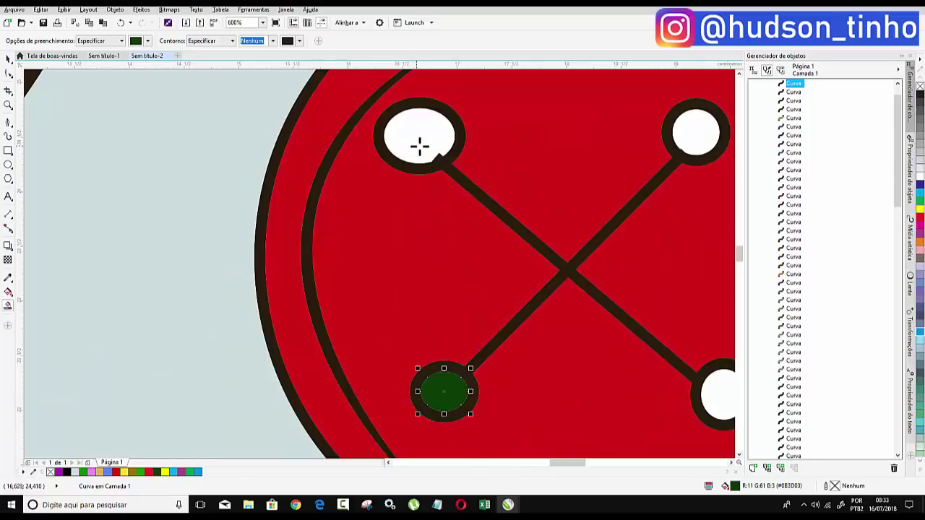
pyautogui.click(420, 146)
pyautogui.click(699, 133)
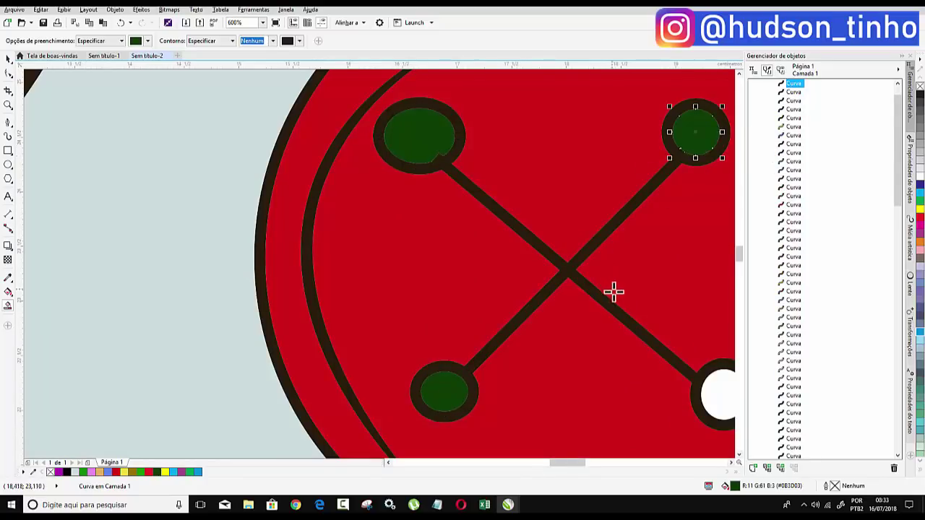
pyautogui.scroll(-2, 621, 311)
# - Recolour the red button's bottom-right and top-left holes and the yellow button's left hole pink
pyautogui.click(672, 352)
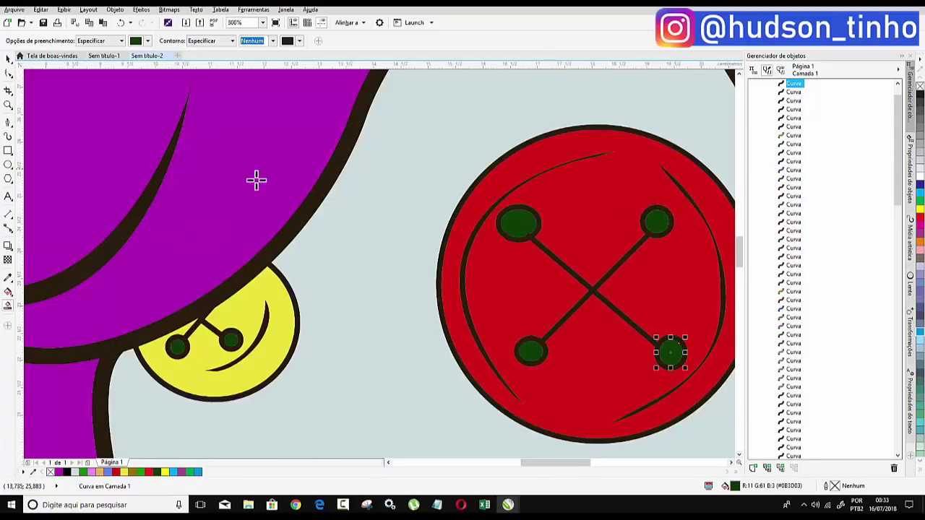
pyautogui.click(8, 59)
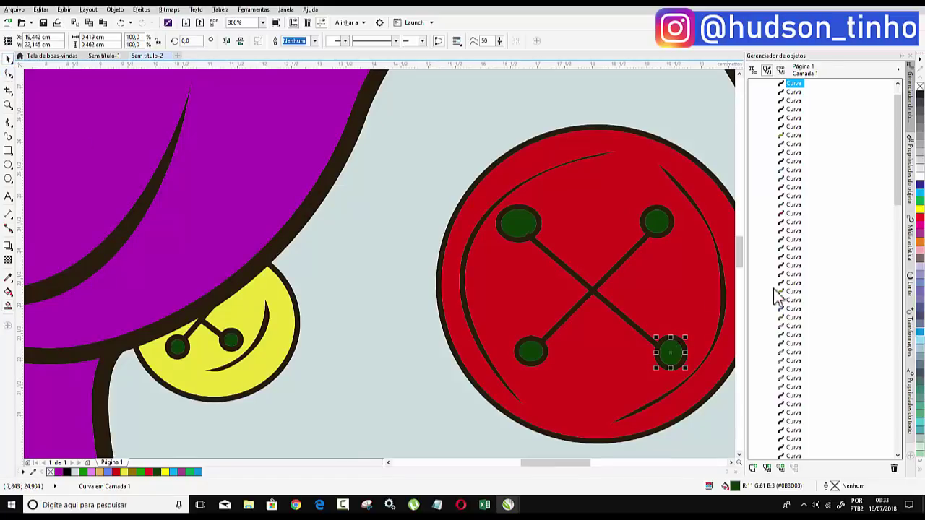
pyautogui.click(919, 252)
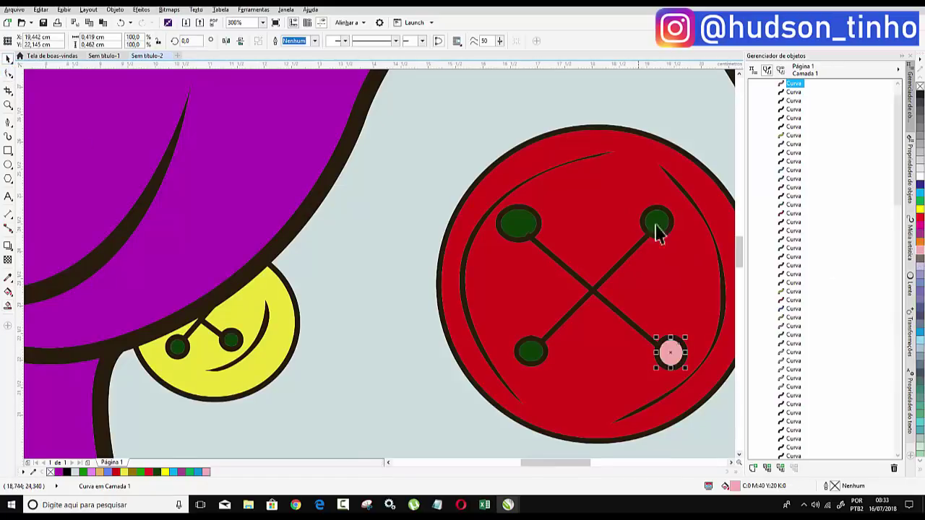
pyautogui.click(513, 220)
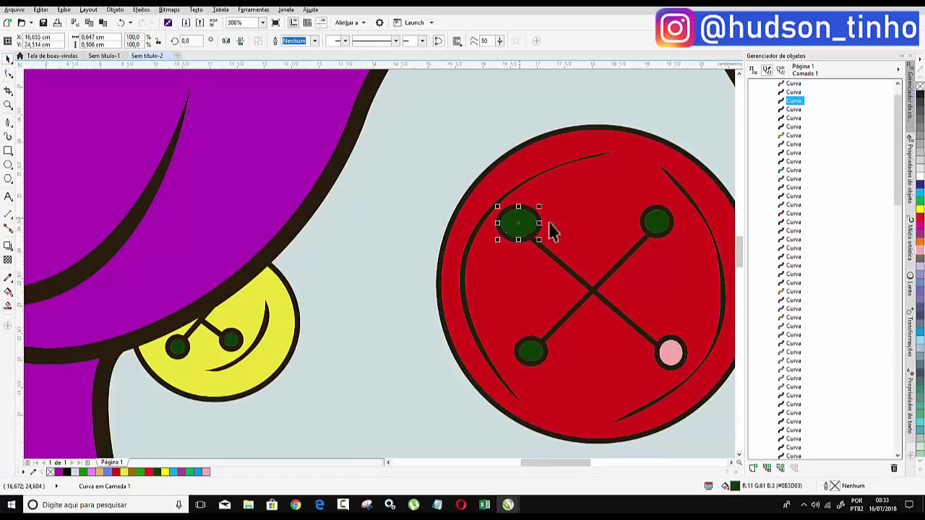
pyautogui.click(921, 253)
pyautogui.click(177, 348)
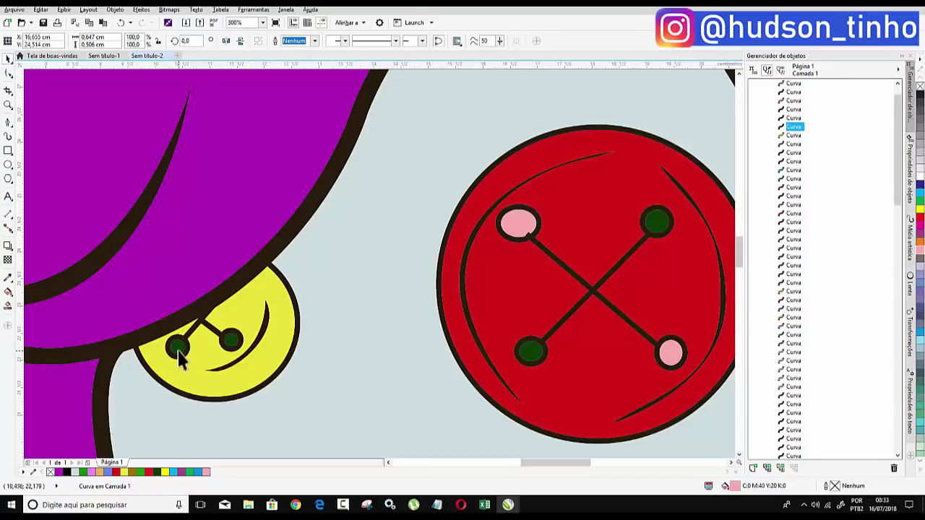
pyautogui.click(919, 253)
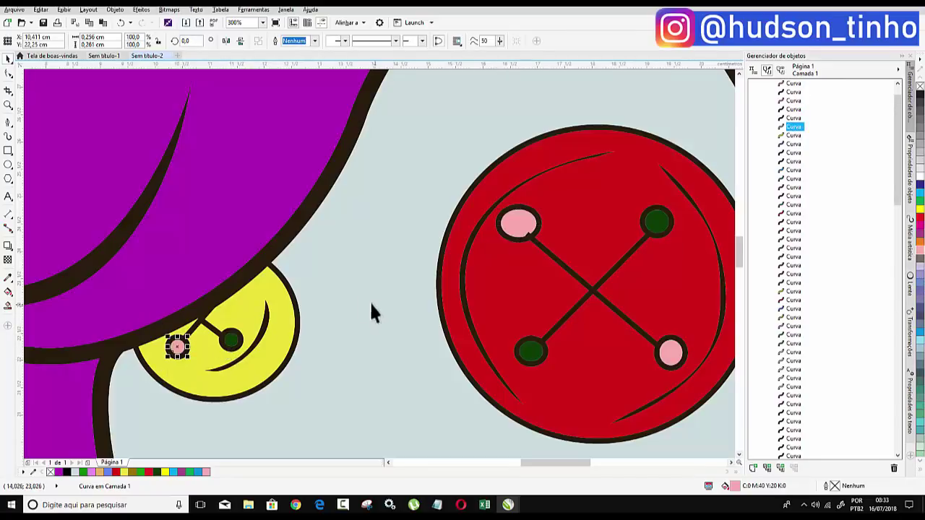
pyautogui.scroll(-2, 466, 266)
pyautogui.scroll(-1, 466, 265)
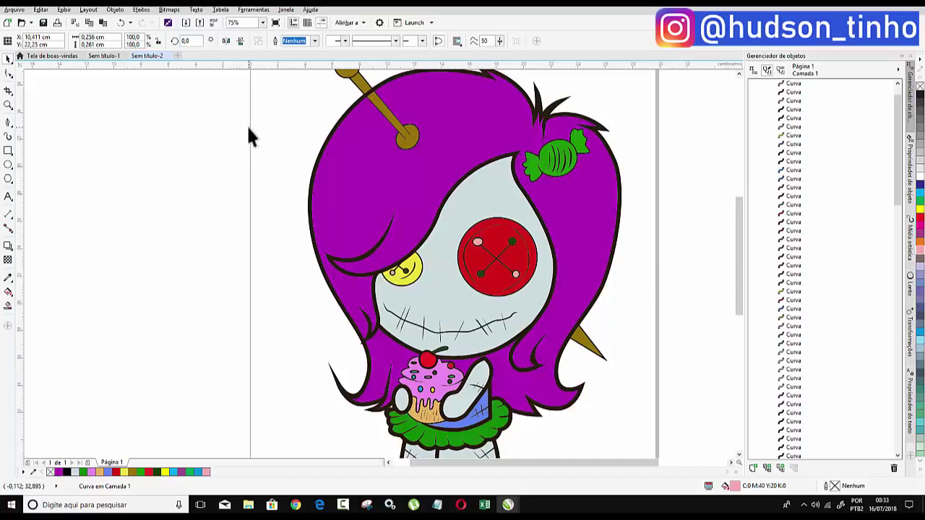
pyautogui.click(246, 124)
pyautogui.scroll(-2, 288, 171)
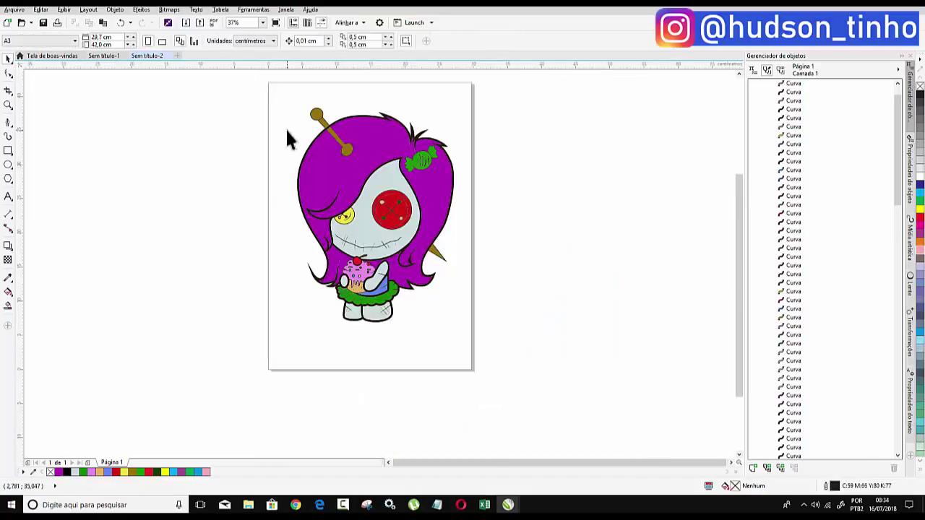
# - Draw a closed Bézier patch across the pin where it meets the hair edge
pyautogui.scroll(2, 325, 106)
pyautogui.scroll(4, 326, 112)
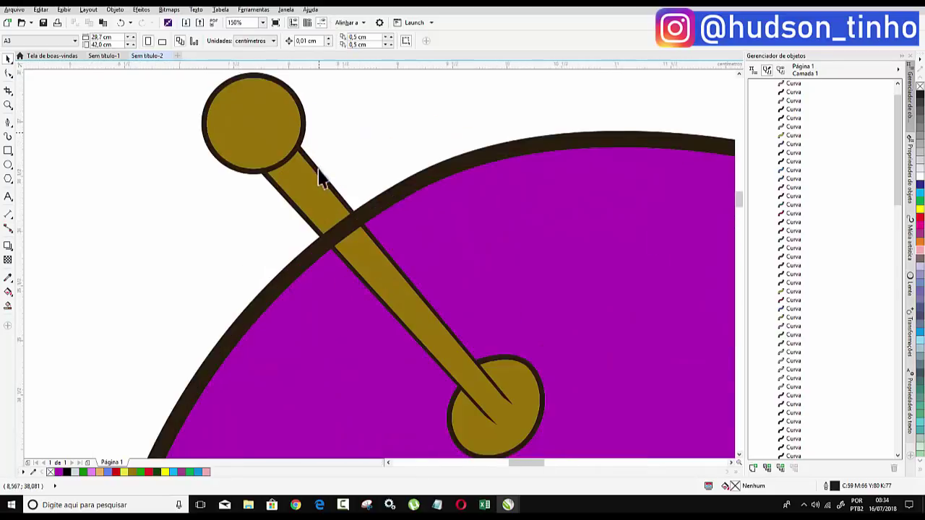
pyautogui.scroll(2, 320, 182)
pyautogui.scroll(-2, 316, 244)
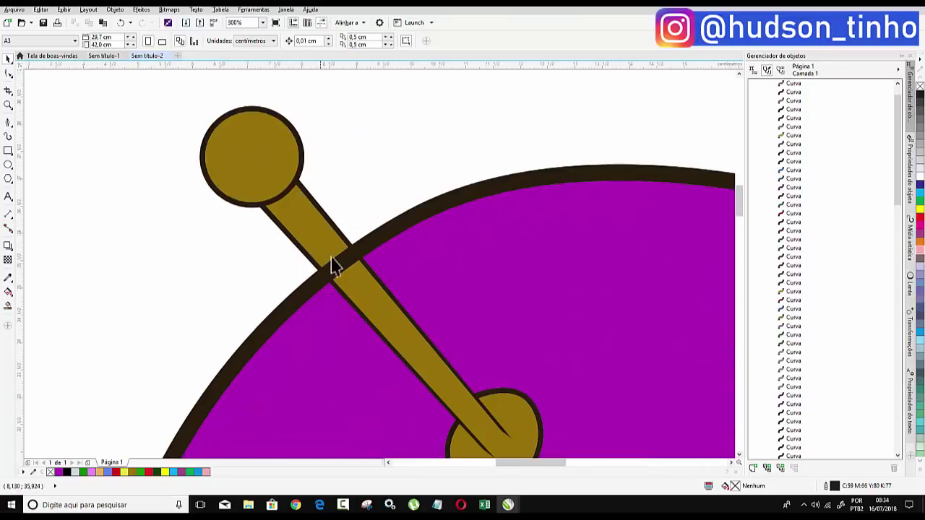
pyautogui.scroll(1, 332, 264)
pyautogui.scroll(-2, 318, 261)
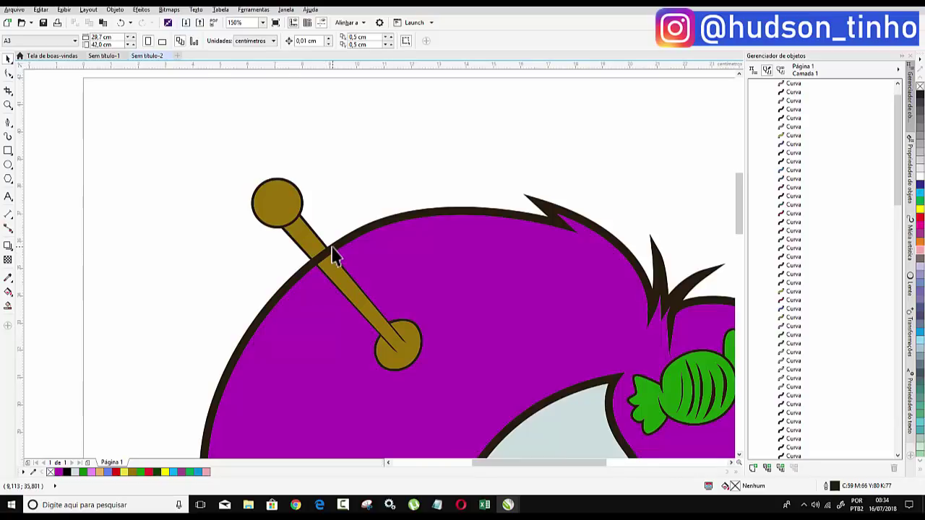
pyautogui.scroll(-2, 429, 206)
pyautogui.scroll(-2, 427, 209)
pyautogui.scroll(4, 434, 205)
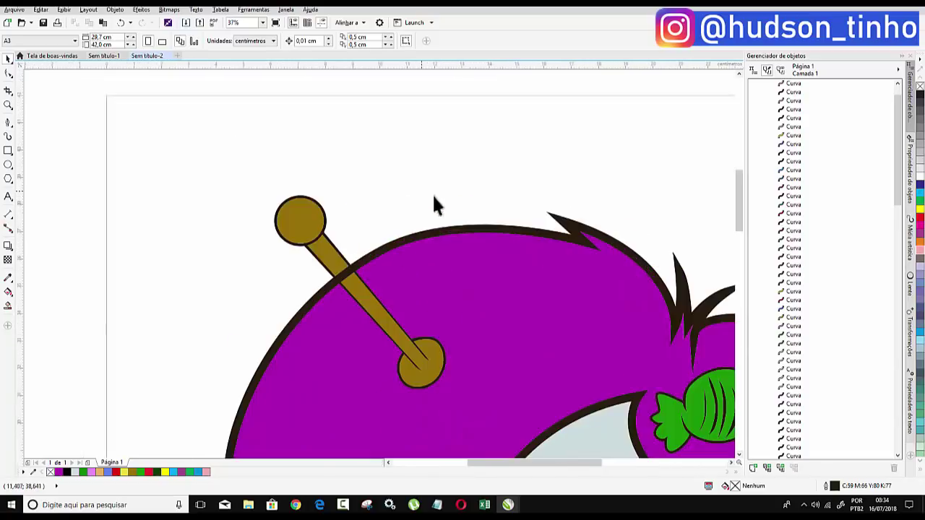
pyautogui.scroll(4, 328, 264)
pyautogui.click(8, 124)
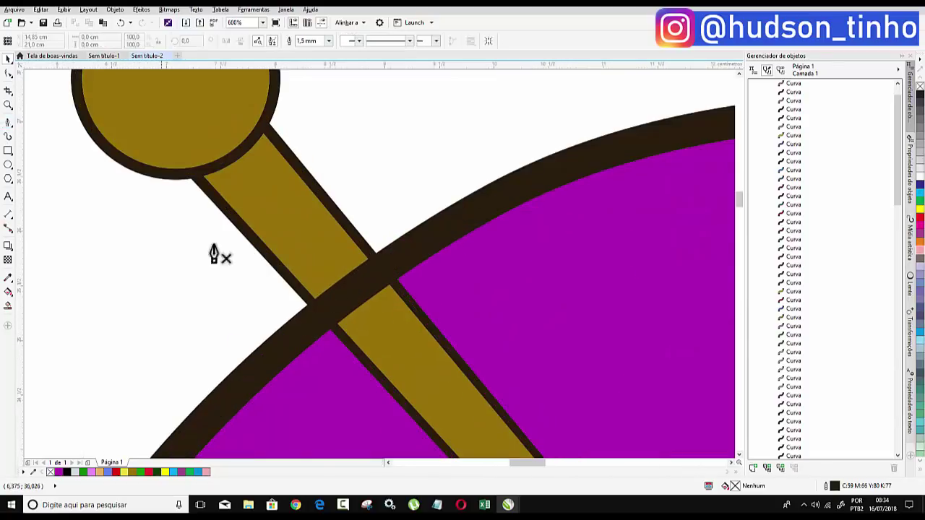
pyautogui.click(414, 309)
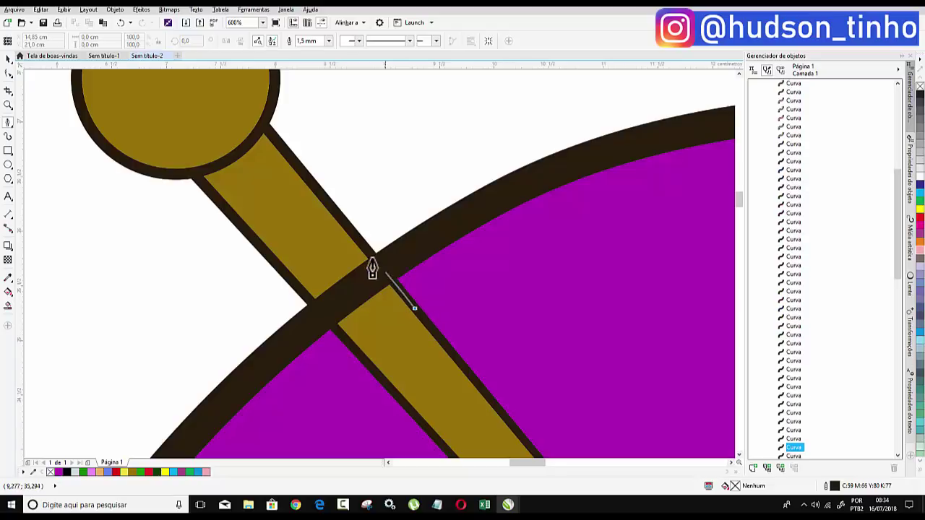
pyautogui.click(345, 226)
pyautogui.click(290, 284)
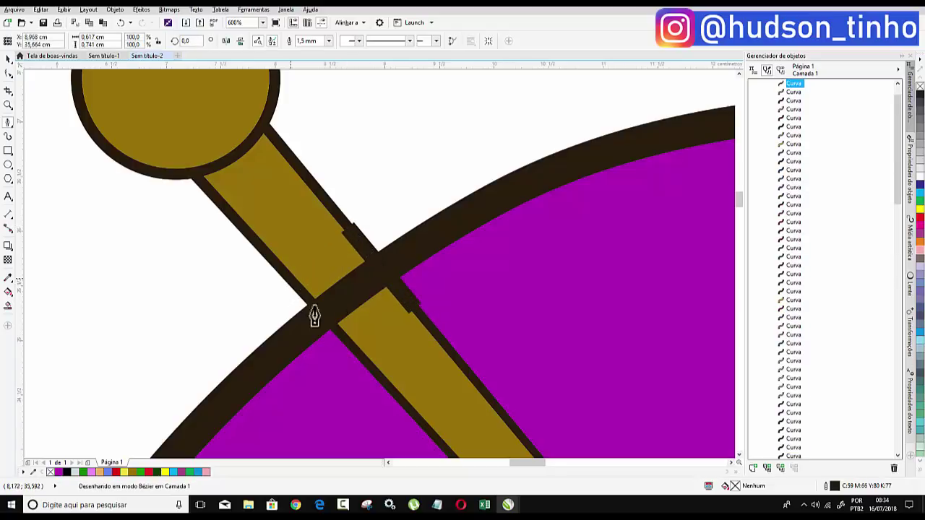
pyautogui.click(414, 309)
# - Extend the patch over the pin's lower part, fill it gold, and remove its outline
pyautogui.click(385, 374)
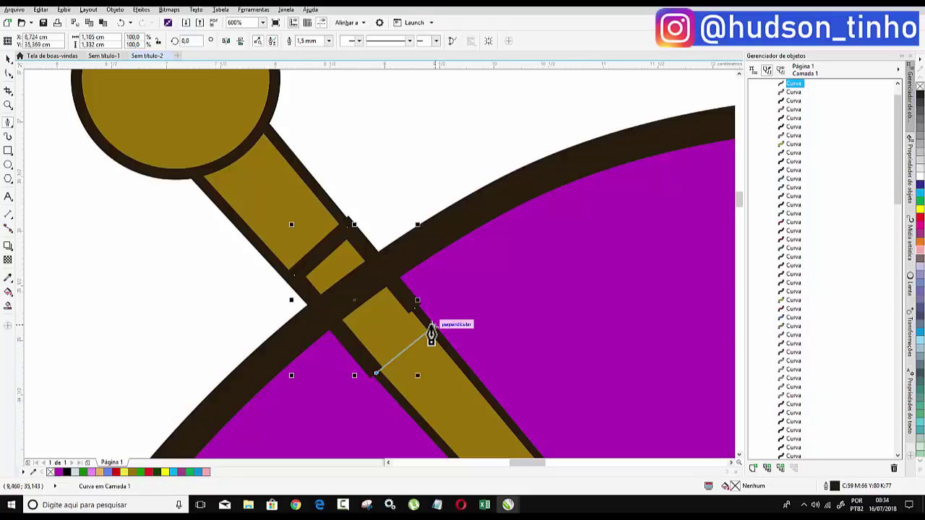
pyautogui.click(442, 326)
pyautogui.click(415, 310)
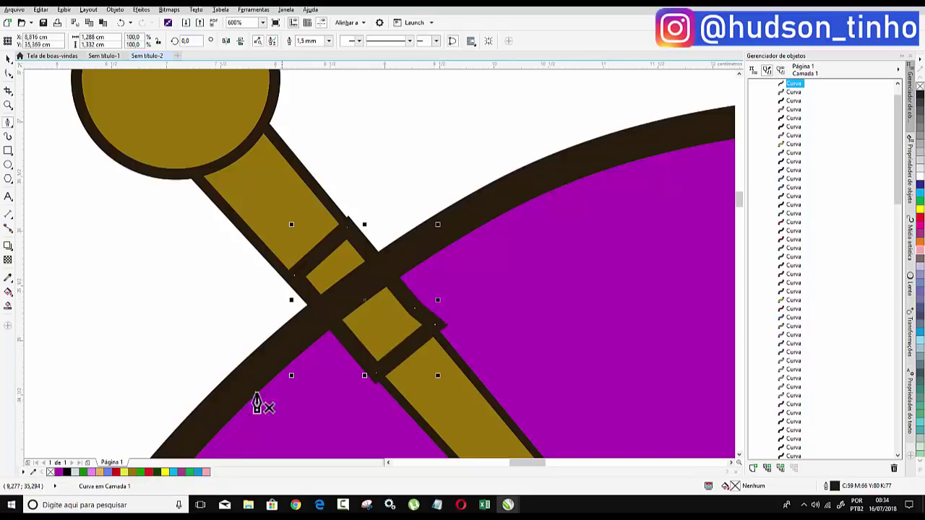
pyautogui.click(133, 473)
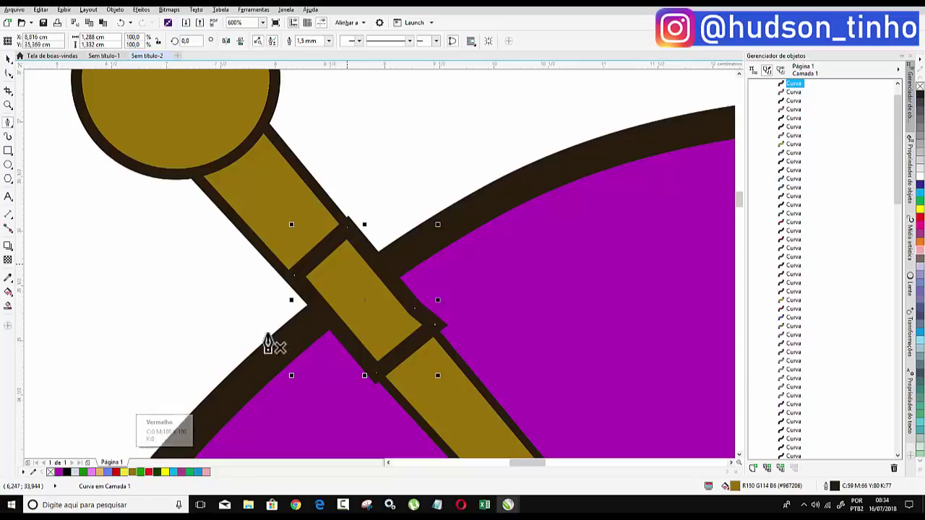
pyautogui.rightClick(51, 472)
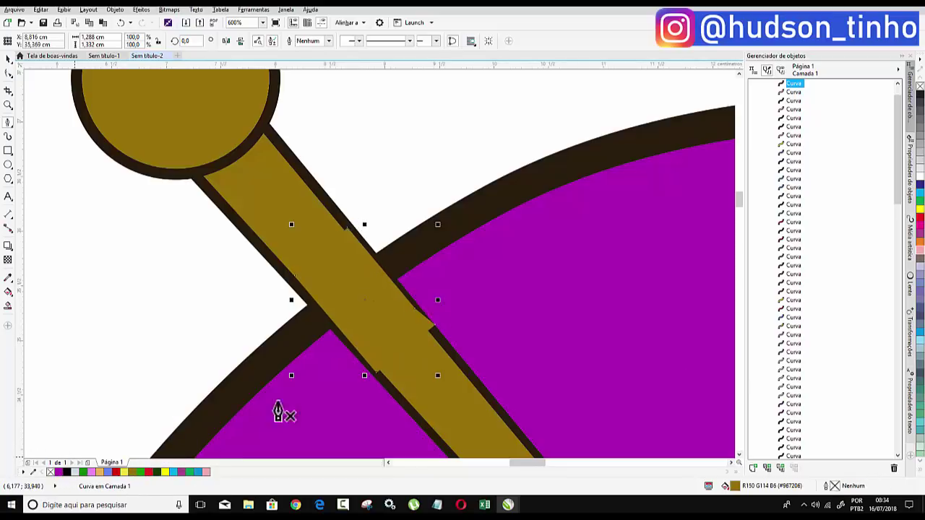
# - Drag the patch's four nodes onto the pin's edges with the Shape tool
pyautogui.click(9, 73)
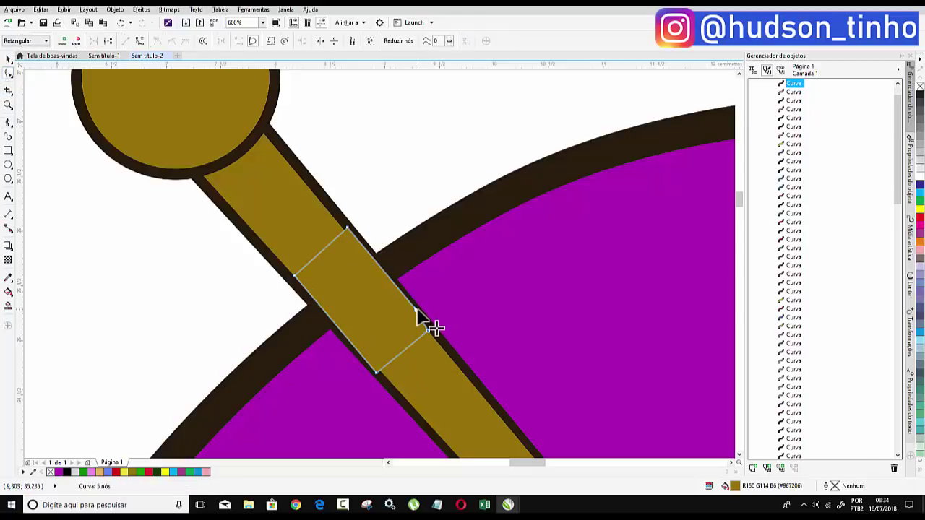
pyautogui.moveTo(427, 334); pyautogui.dragTo(426, 331)
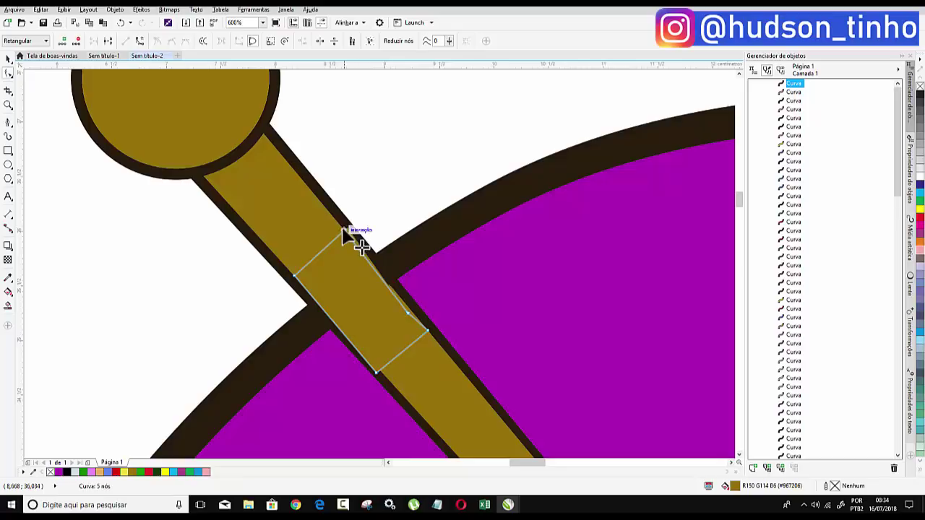
pyautogui.moveTo(349, 230); pyautogui.dragTo(344, 229)
pyautogui.moveTo(408, 312); pyautogui.dragTo(409, 309)
pyautogui.moveTo(374, 373); pyautogui.dragTo(379, 369)
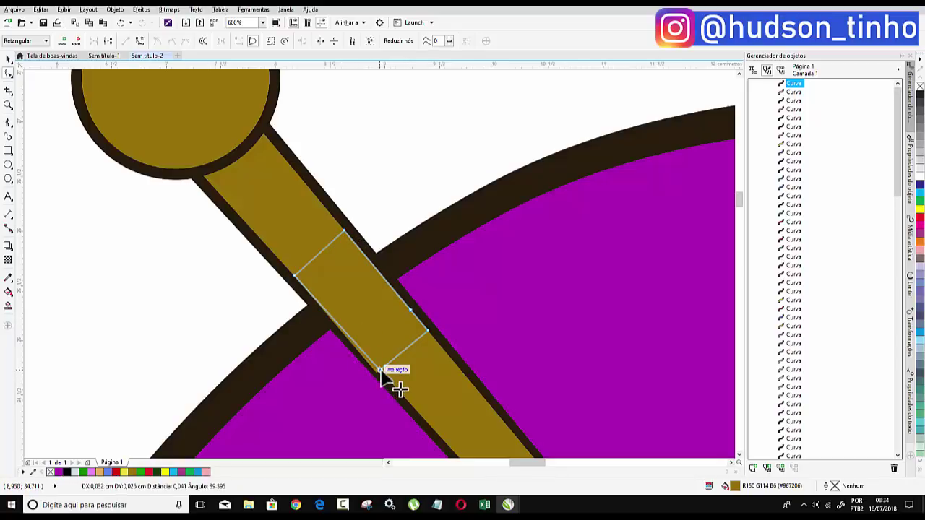
# - Return to the Pick tool, clear the selection and zoom out to view the doll
pyautogui.scroll(-1, 334, 261)
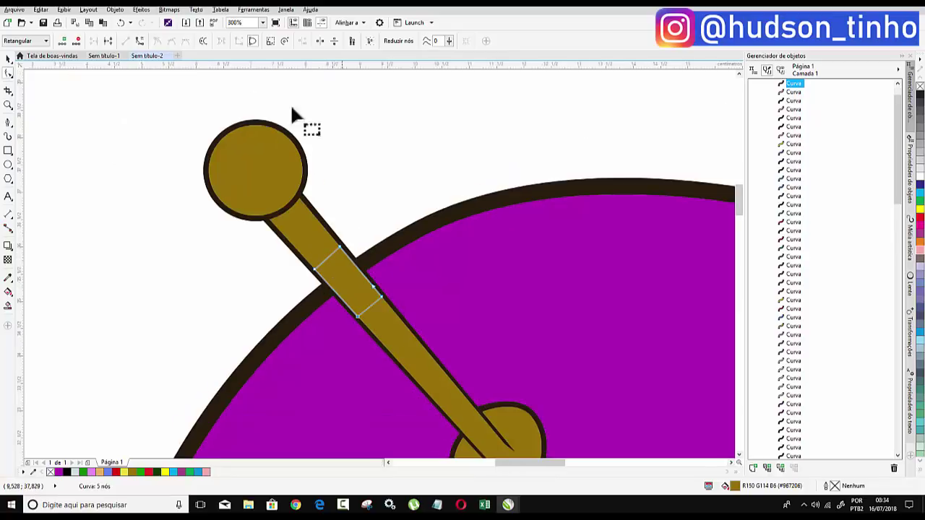
pyautogui.scroll(-2, 327, 192)
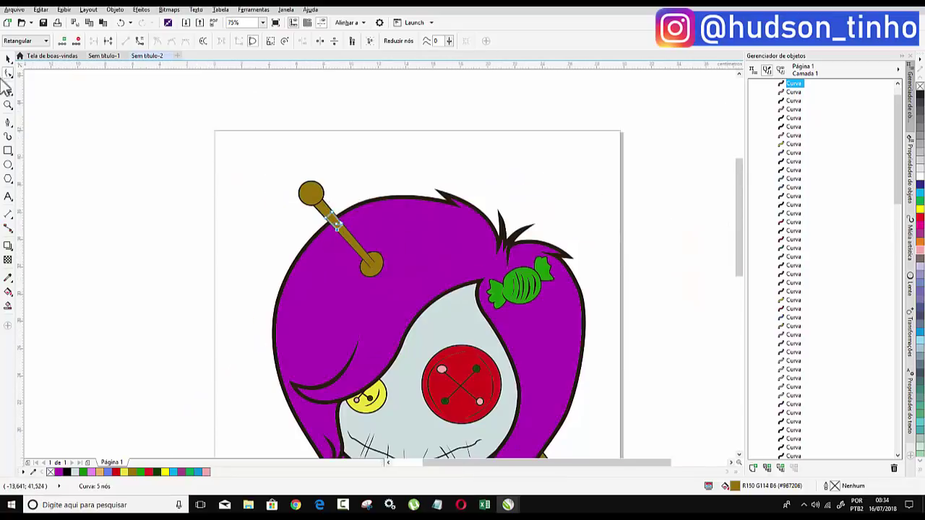
pyautogui.click(8, 60)
pyautogui.scroll(-2, 225, 180)
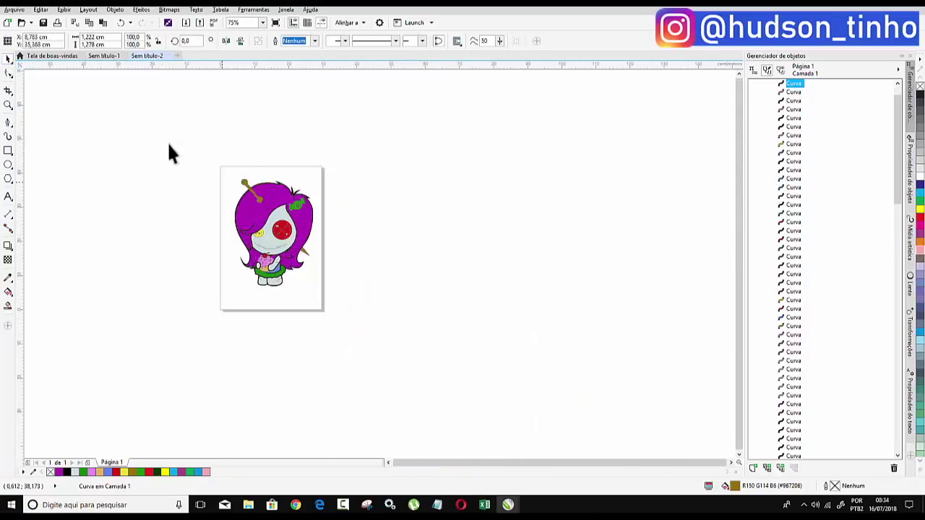
pyautogui.click(169, 149)
pyautogui.scroll(1, 260, 233)
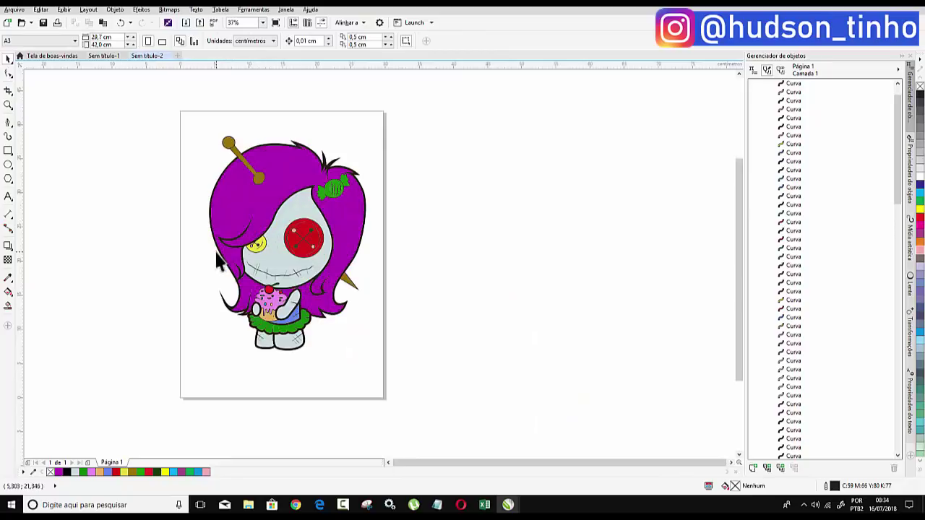
pyautogui.scroll(2, 218, 261)
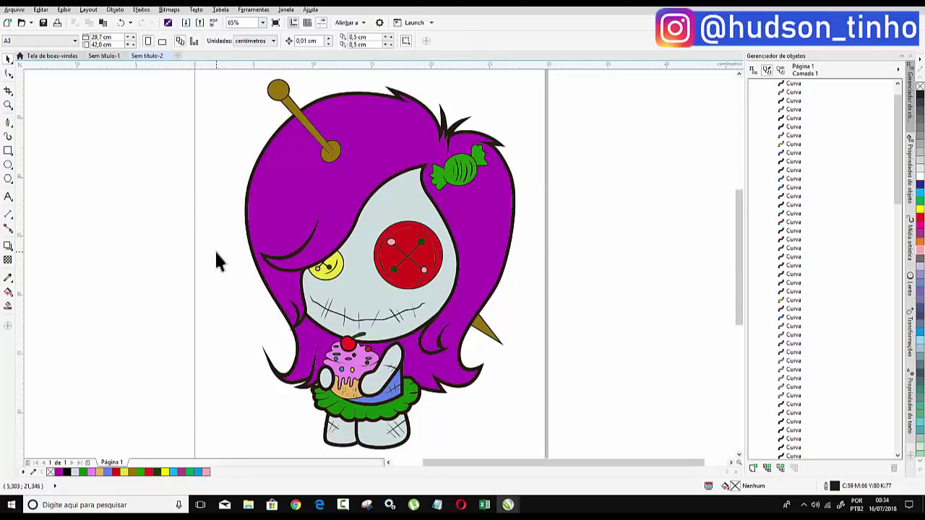